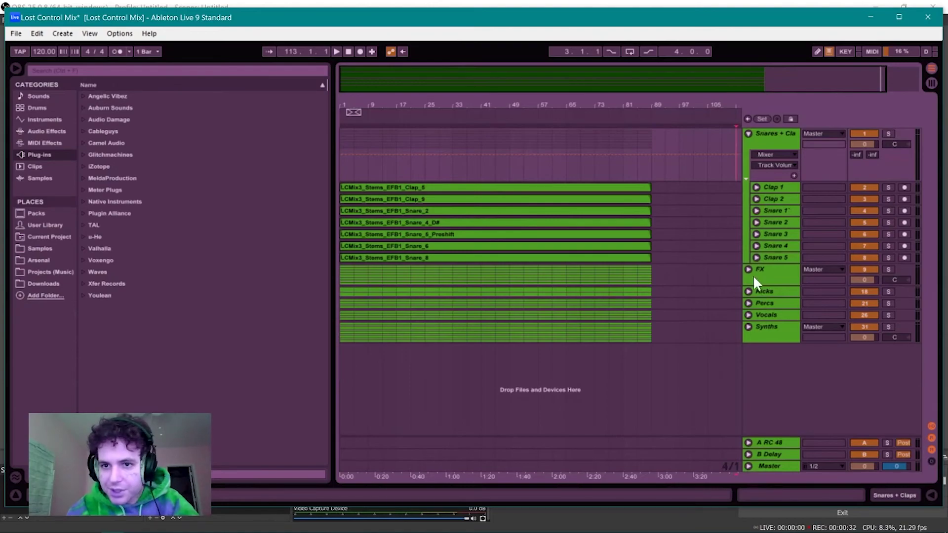
- Fold the Snares + Claps group and place the playback start at the beginning of the arrangement
left_click(749, 270)
left_click(748, 269)
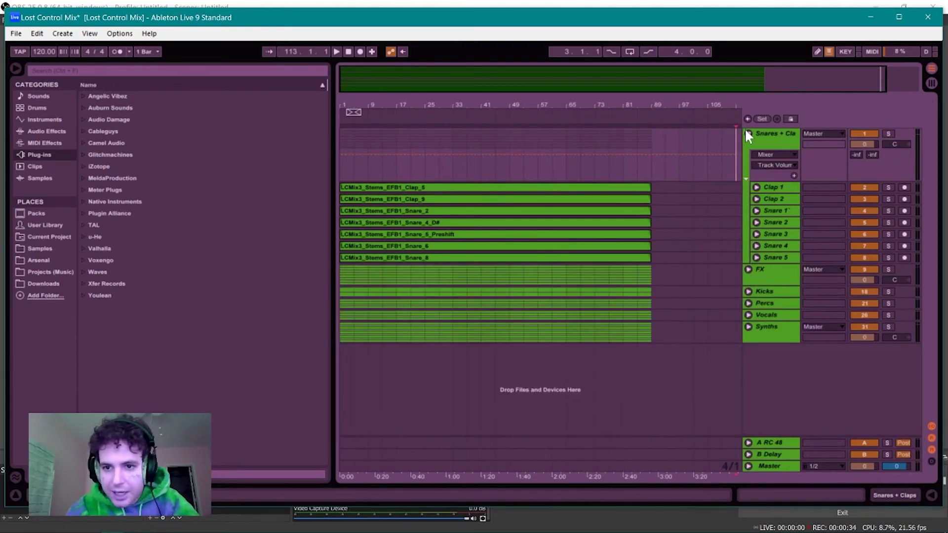
left_click(748, 134)
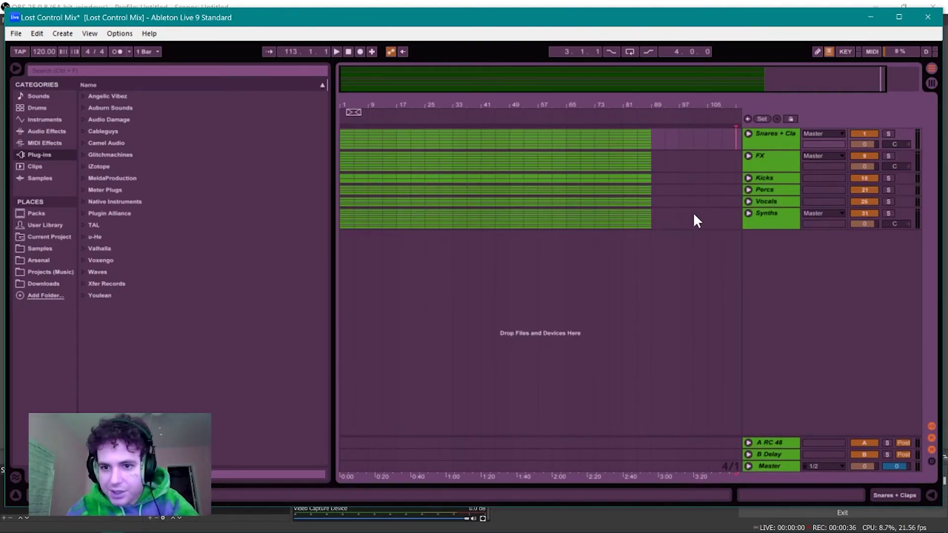
left_click(344, 158)
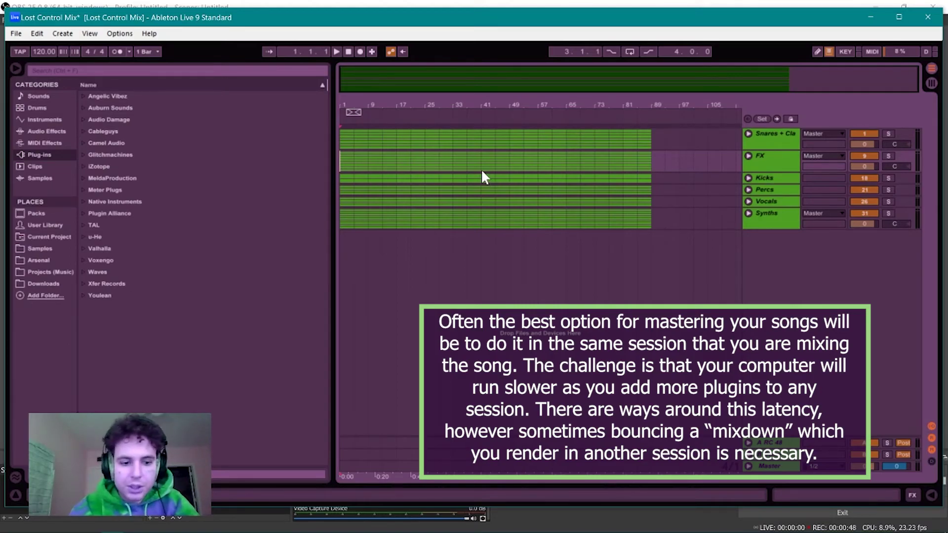
- Play the song from the start and check the group and master levels in the mixer
key("Tab")
key("Tab")
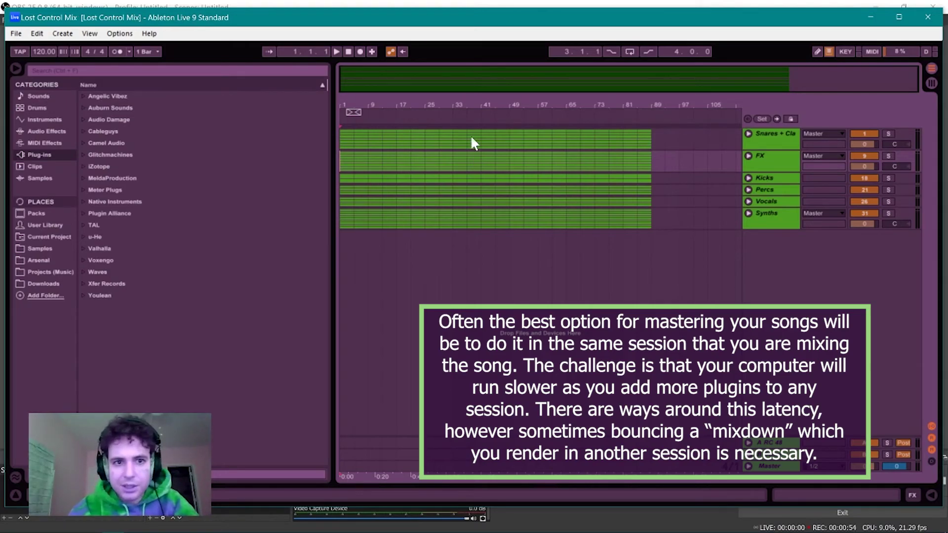
key("space")
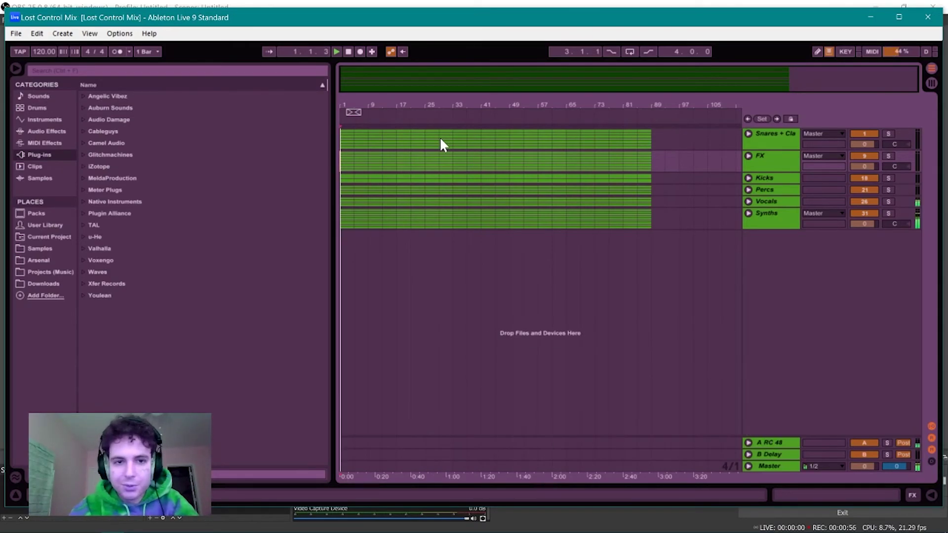
key("Tab")
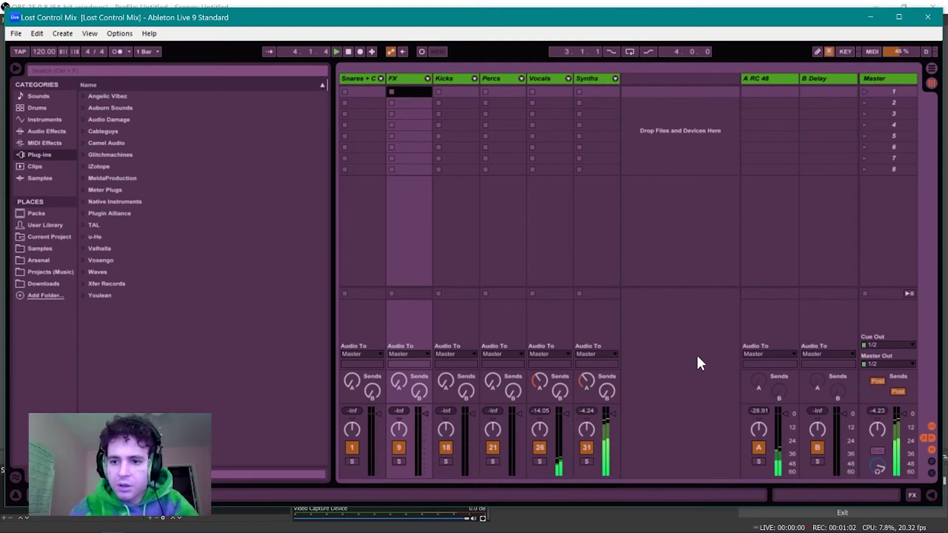
key("Tab")
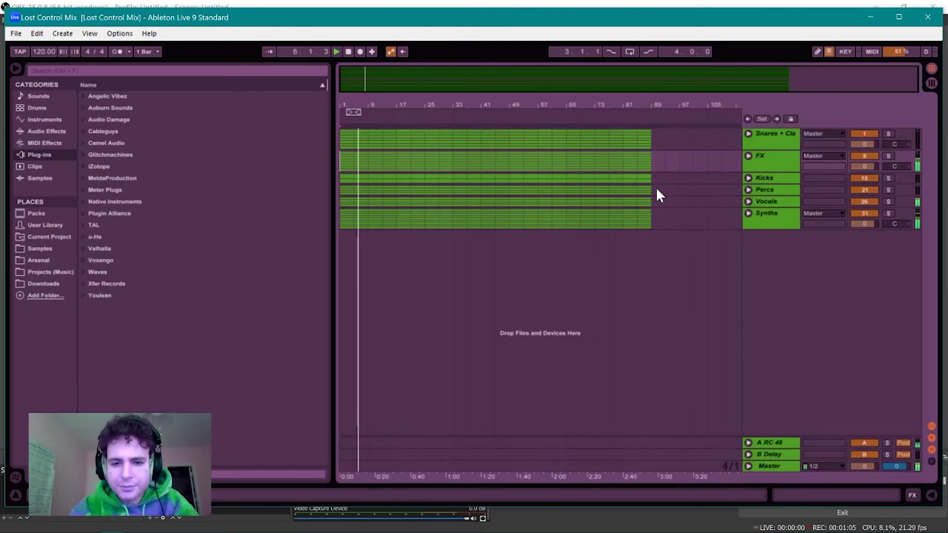
key("Tab")
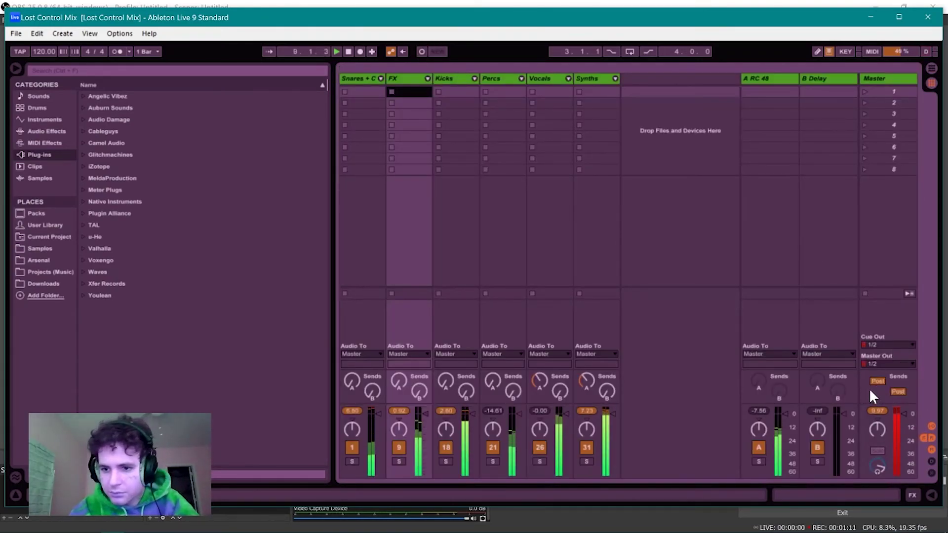
- Adjust the system volume while monitoring the mix, and compare the arrangement with the mixer once playback is stopped
key("XF86AudioRaiseVolume")
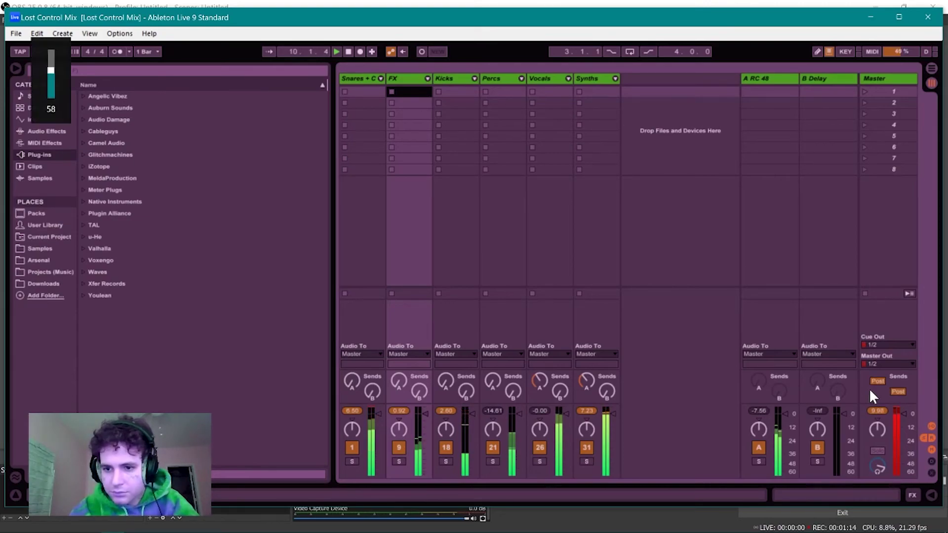
key("XF86AudioLowerVolume")
key("XF86AudioLowerVolume")
key("XF86AudioLowerVolume")
key("XF86AudioLowerVolume")
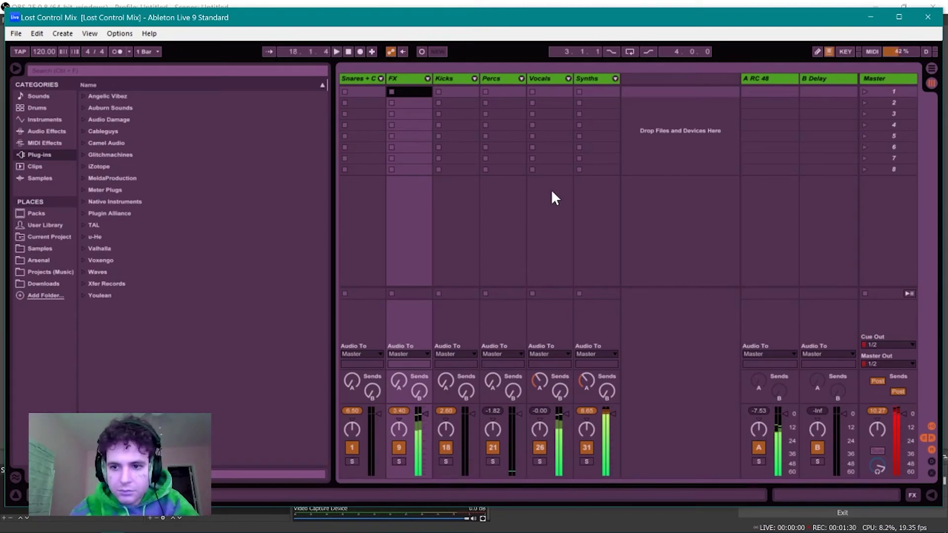
key("Tab")
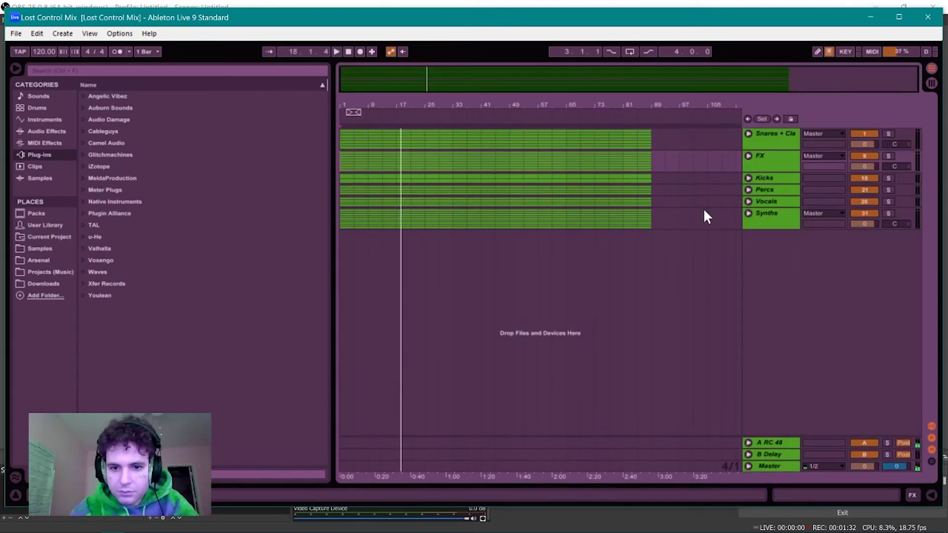
key("Tab")
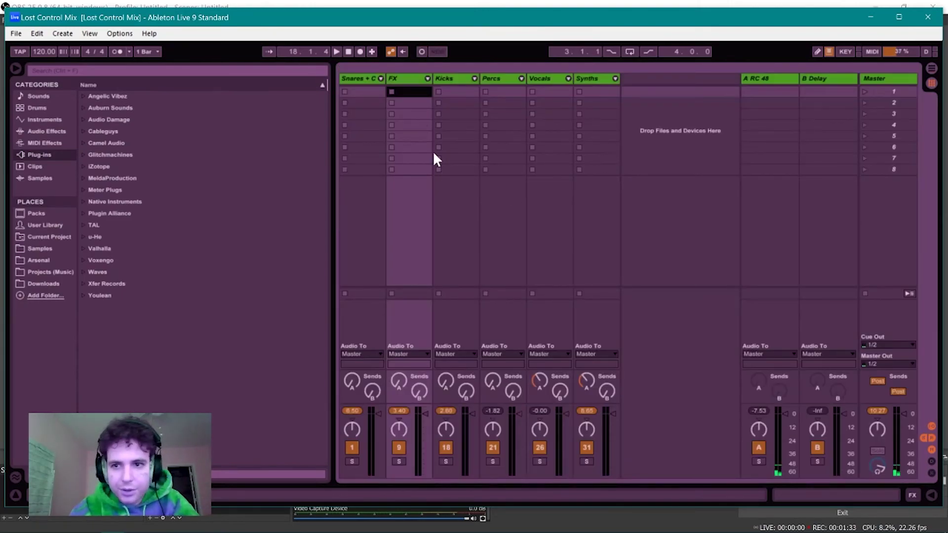
- Select all six group tracks, lower their volume faders together, and raise the Master fader to 6 dB
key("Up")
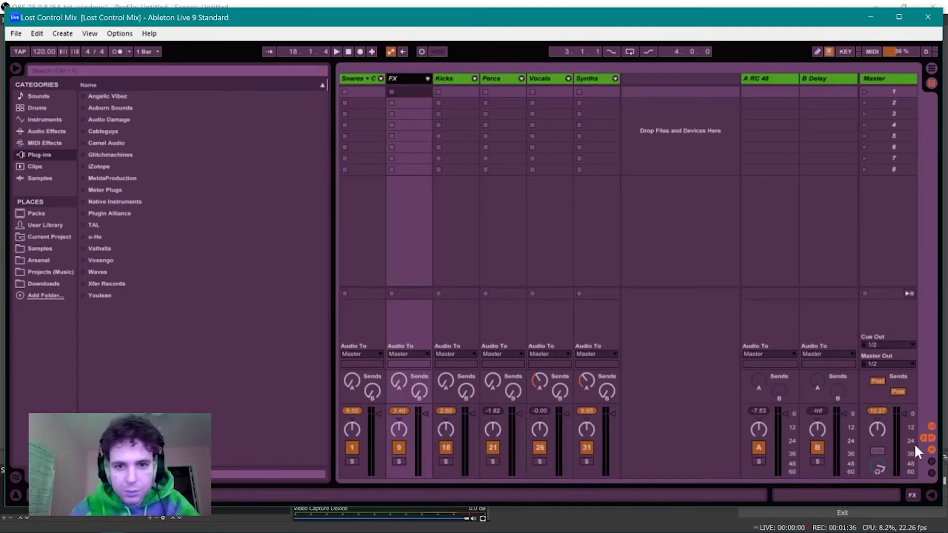
left_click(376, 77)
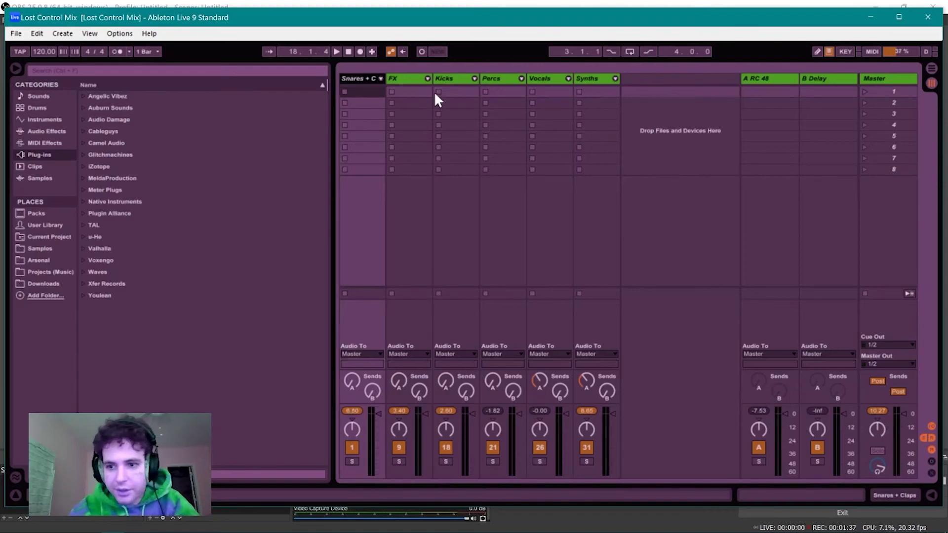
left_click(593, 80, "shift")
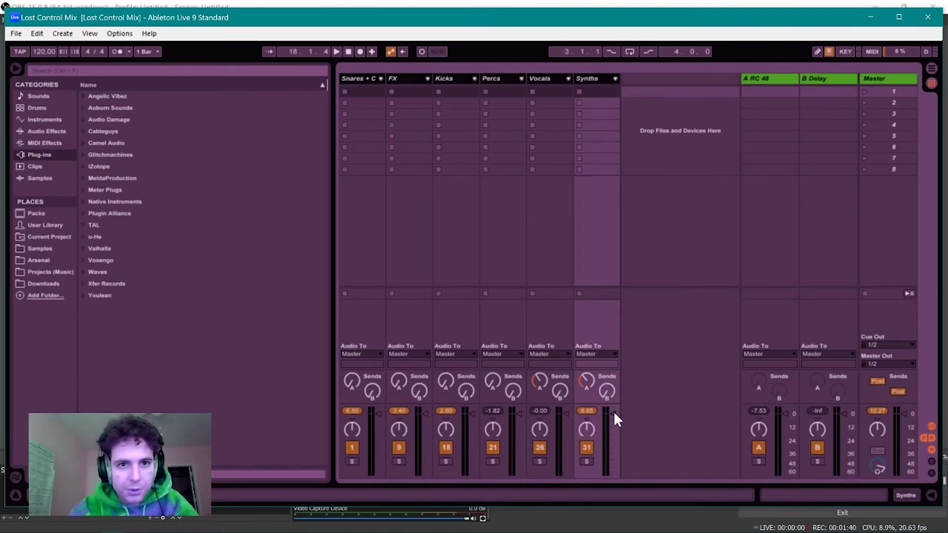
left_click_drag(613, 414, 613, 431)
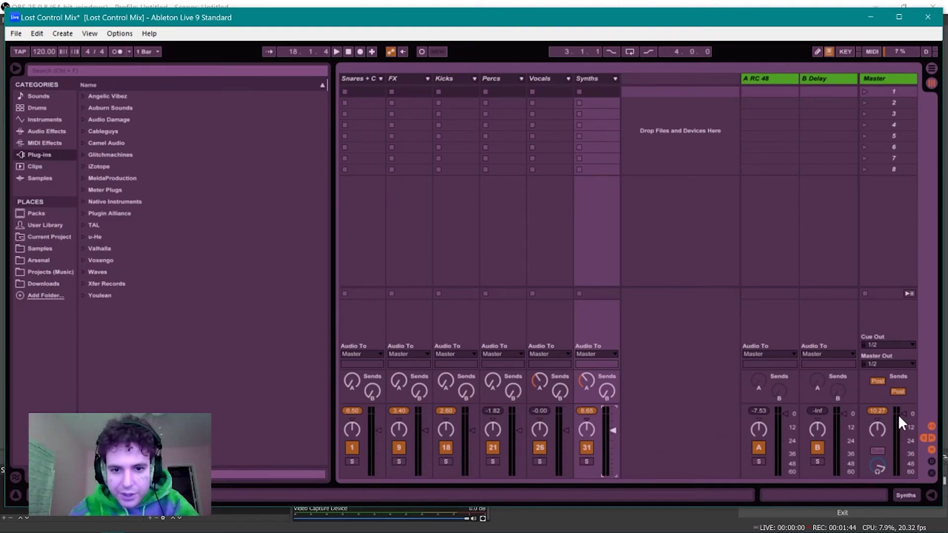
left_click_drag(903, 412, 902, 408)
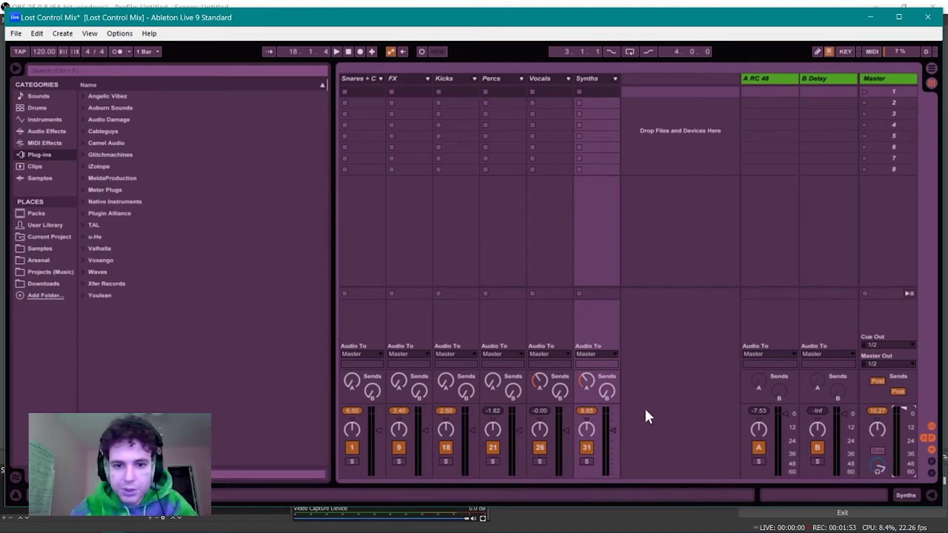
- Reselect all six group tracks and lower their volumes together to -17 dB
left_click(594, 78)
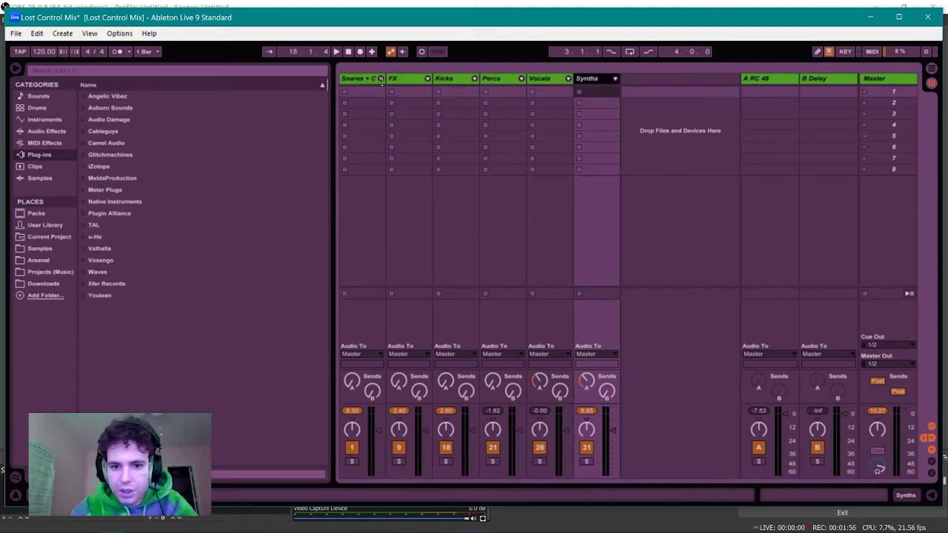
left_click(371, 130)
left_click_drag(425, 430, 426, 434)
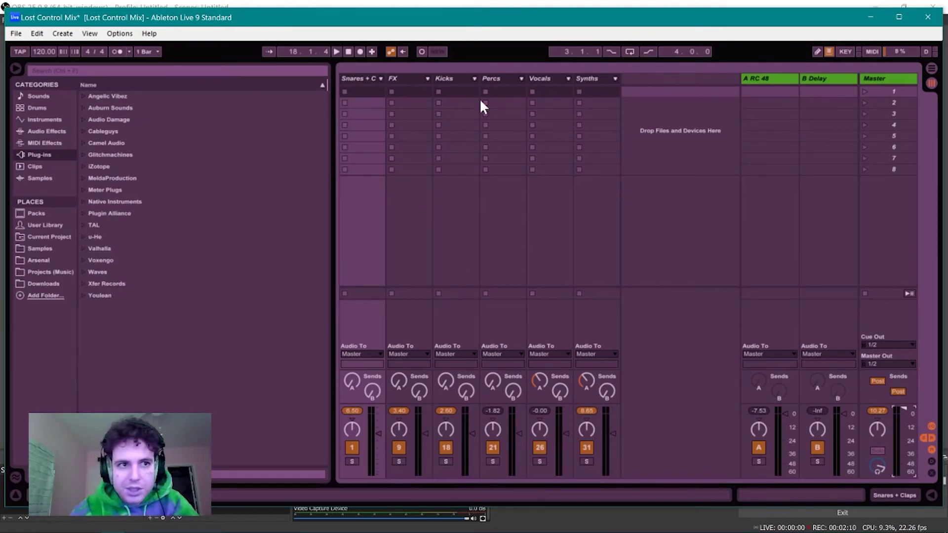
- Maximize the window, play the lowered mix while checking the mixer meters, and save the set
left_click(899, 17)
key("Tab")
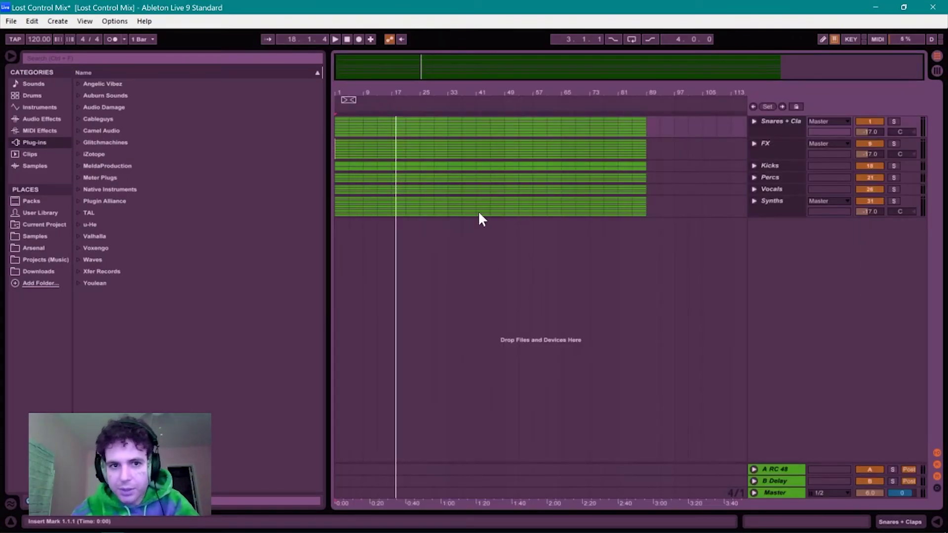
key("space")
key("XF86AudioRaiseVolume")
key("XF86AudioRaiseVolume")
key("XF86AudioRaiseVolume")
key("Tab")
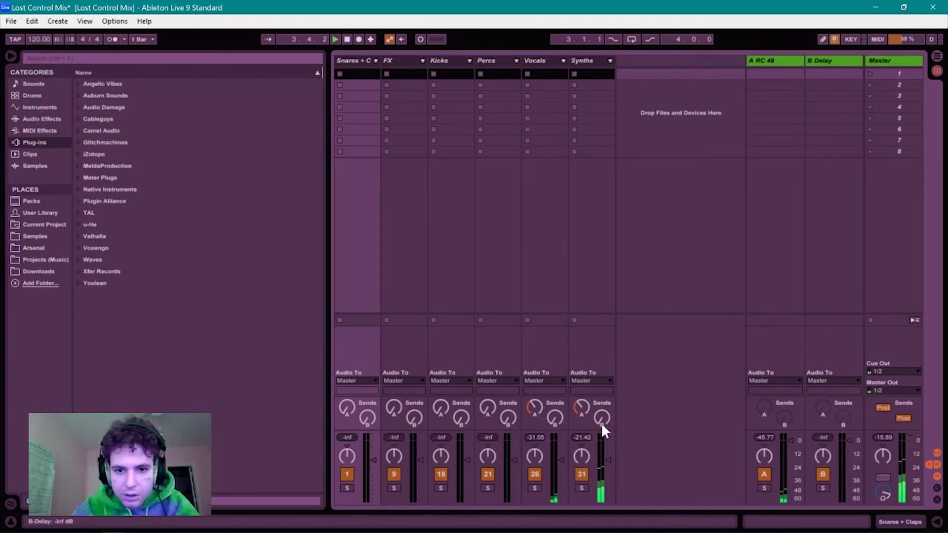
left_click(536, 410)
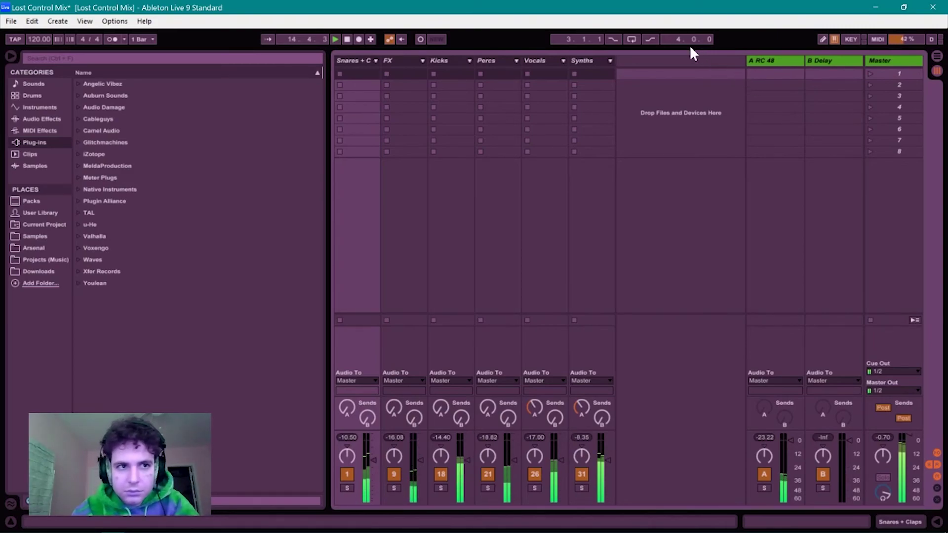
key("ctrl+s")
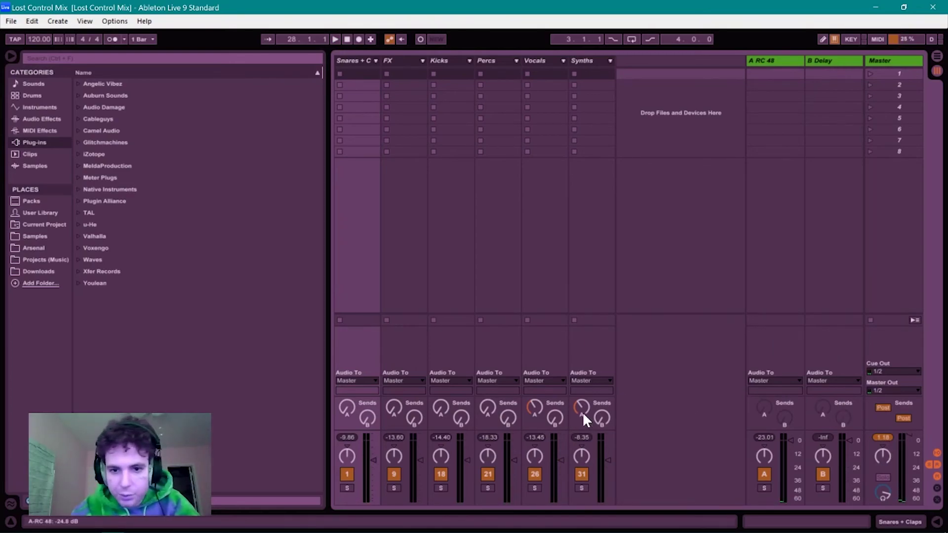
- Examine the send A settings on the Vocals and Synths groups
left_click(533, 404)
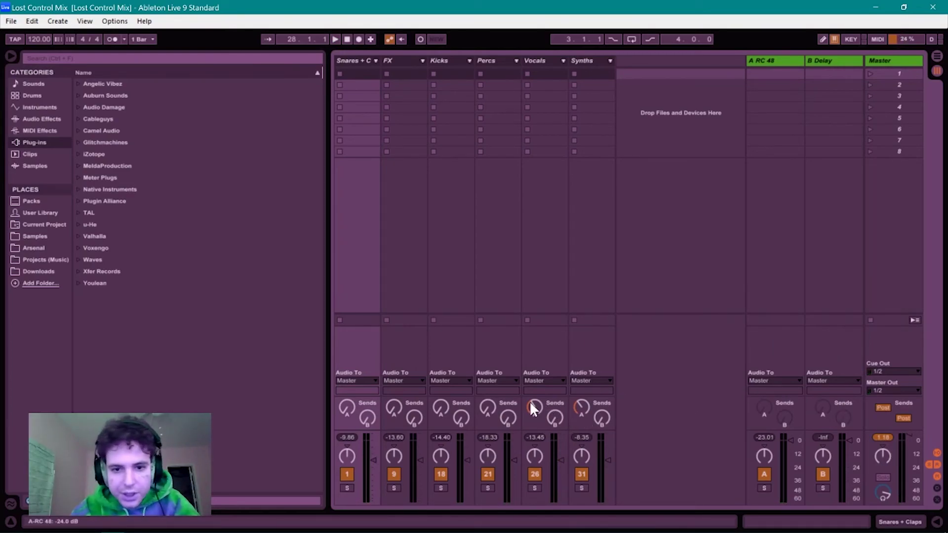
left_click(583, 405)
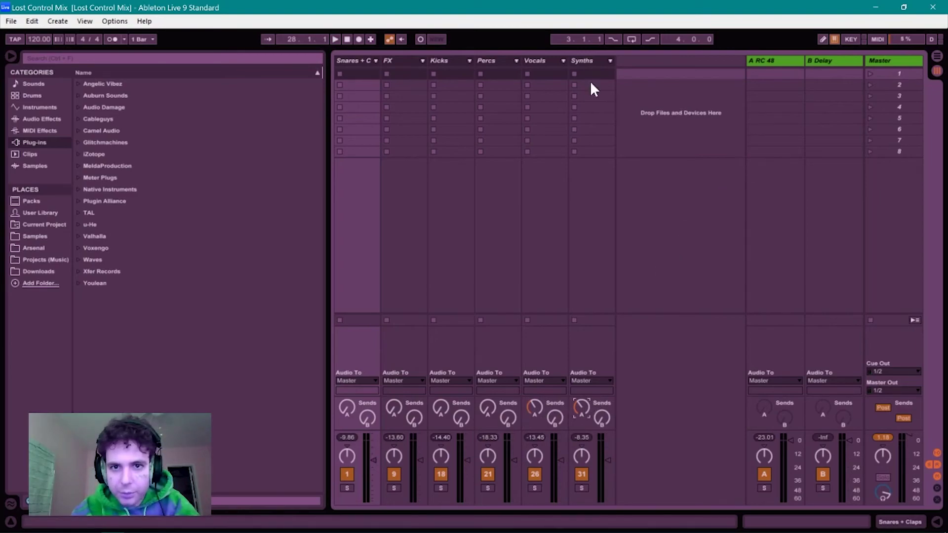
left_click(543, 60)
left_click(588, 60)
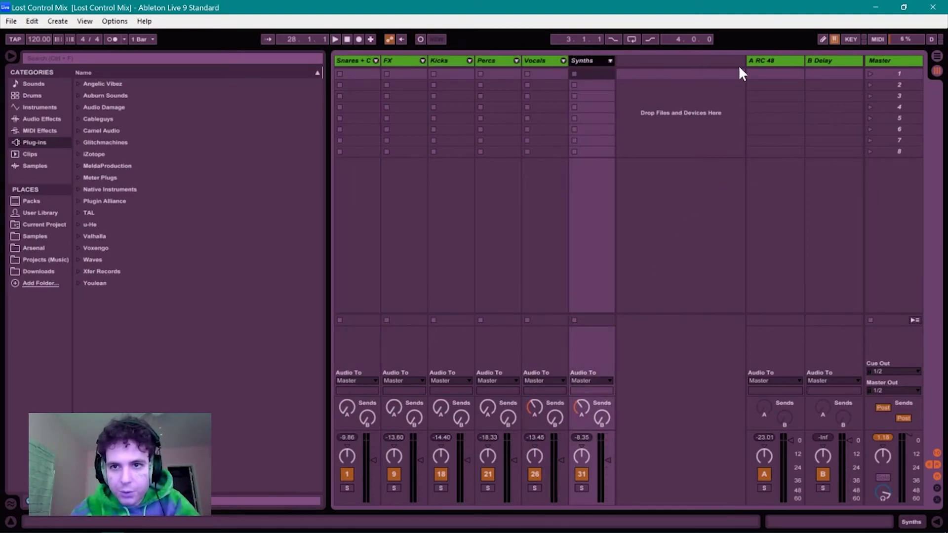
- Open the RC 48 reverb on return track A to inspect its Fat Synth settings, and close the plug-in window
left_click(776, 62)
double_click(775, 61)
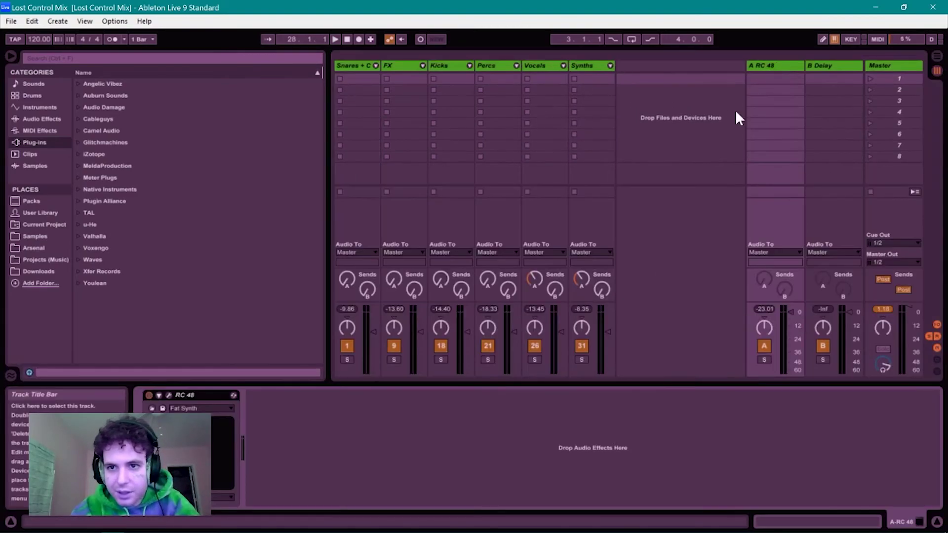
left_click(169, 395)
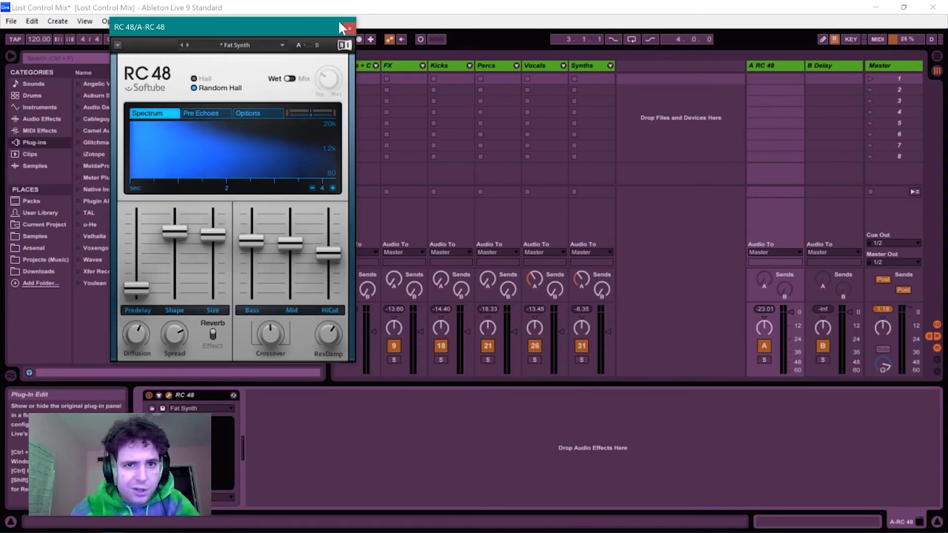
left_click(350, 28)
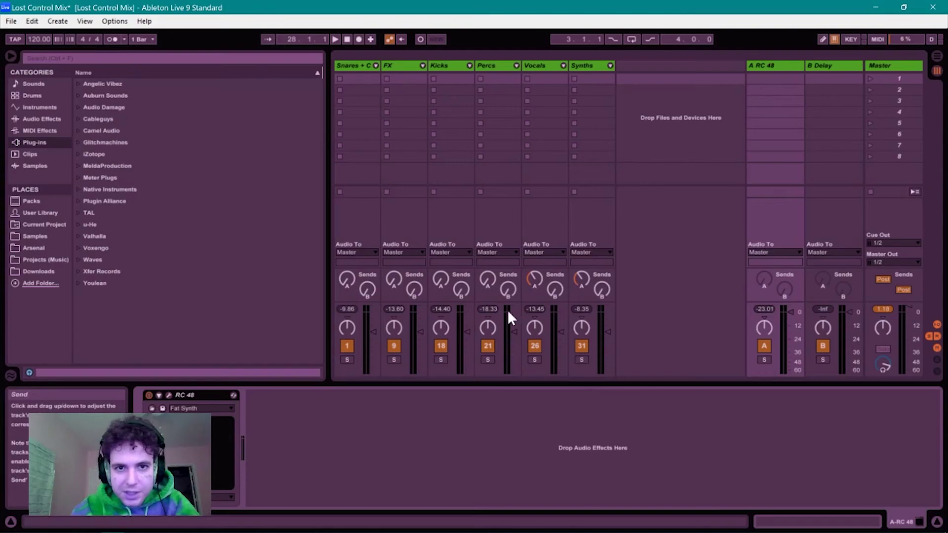
- Raise send A to the RC 48 reverb slightly on the Percs, Kicks and FX groups
left_click(487, 280)
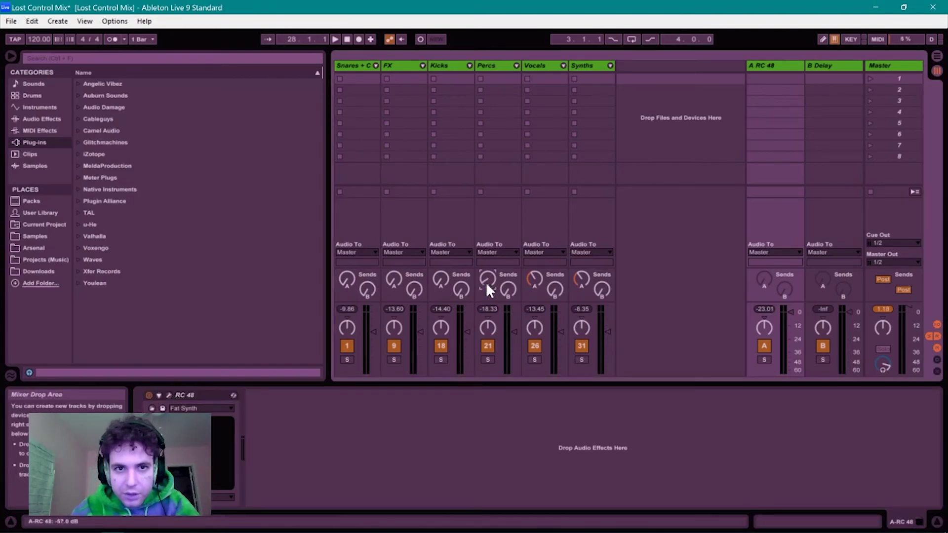
left_click(393, 279)
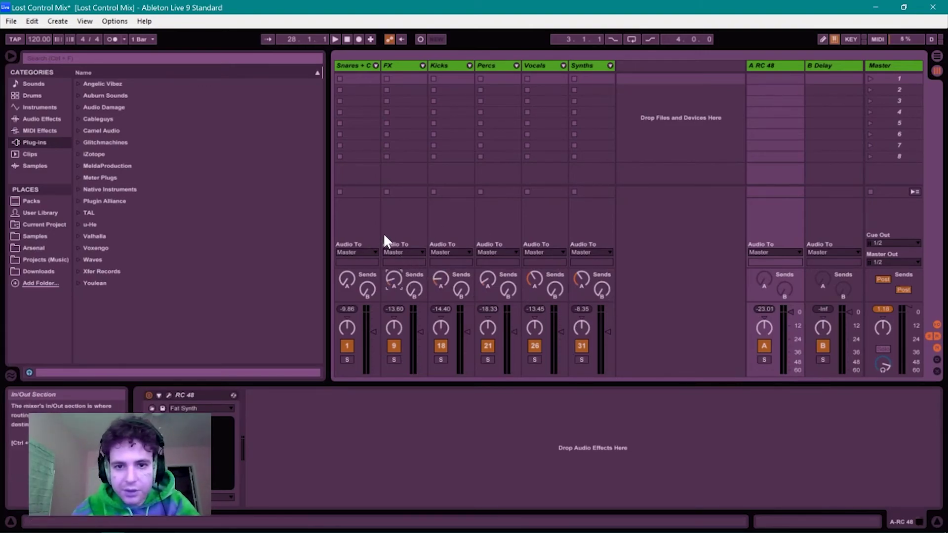
key("Tab")
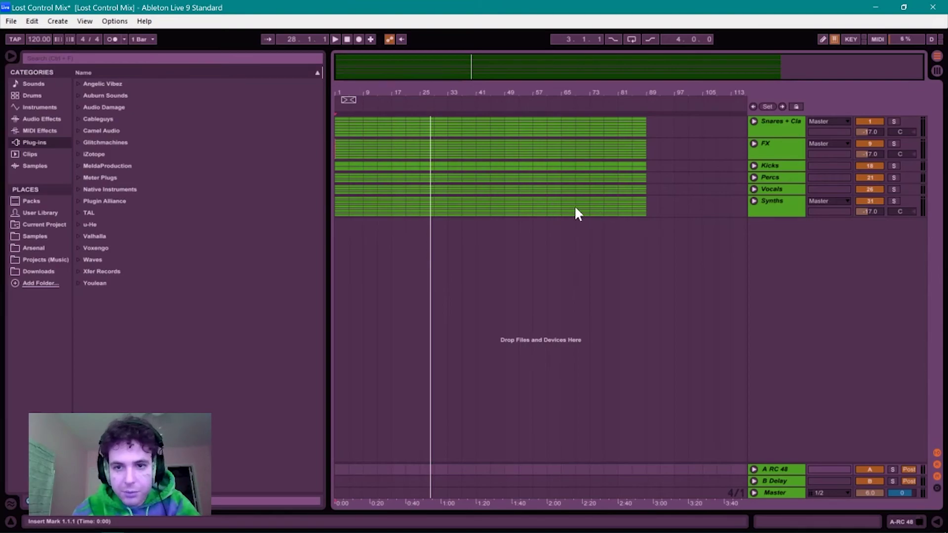
key("Tab")
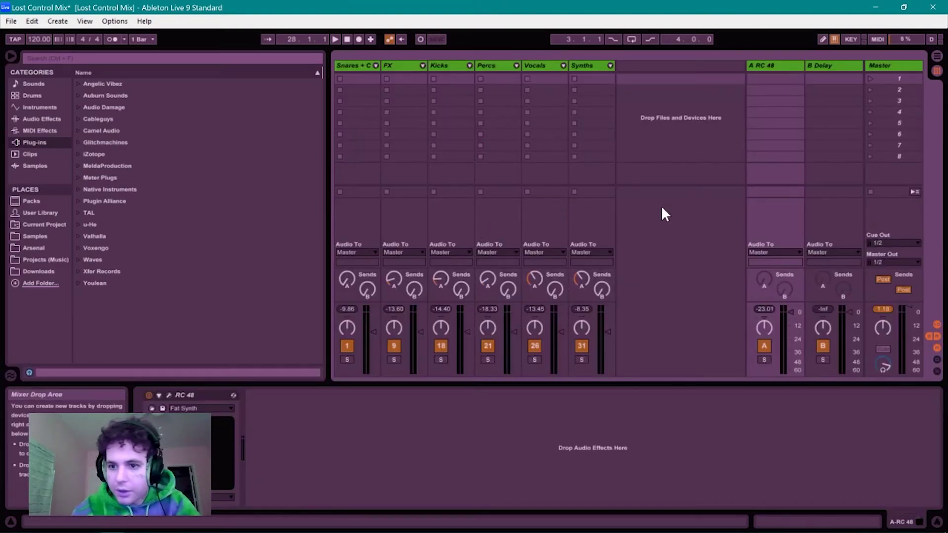
- Select the Master track to show its device chain, and return to the arrangement
left_click(887, 66)
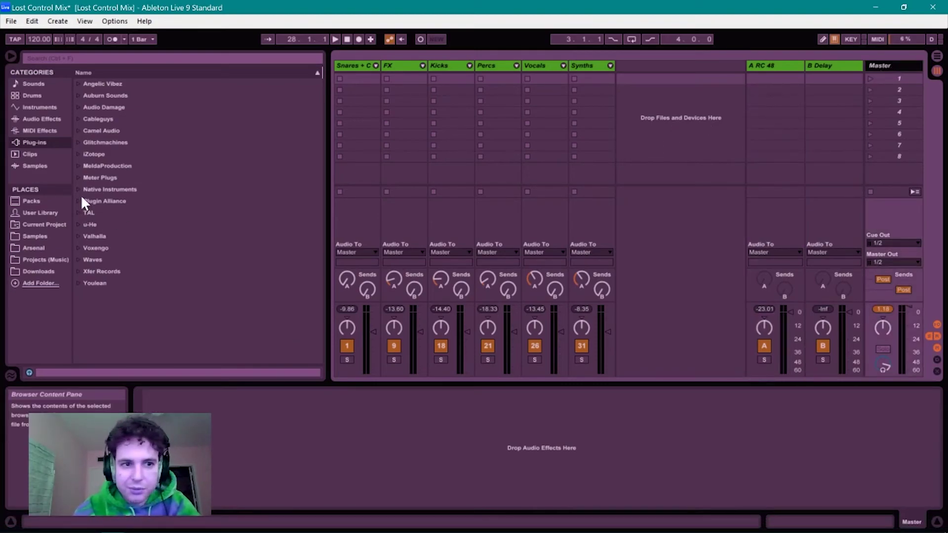
key("Tab")
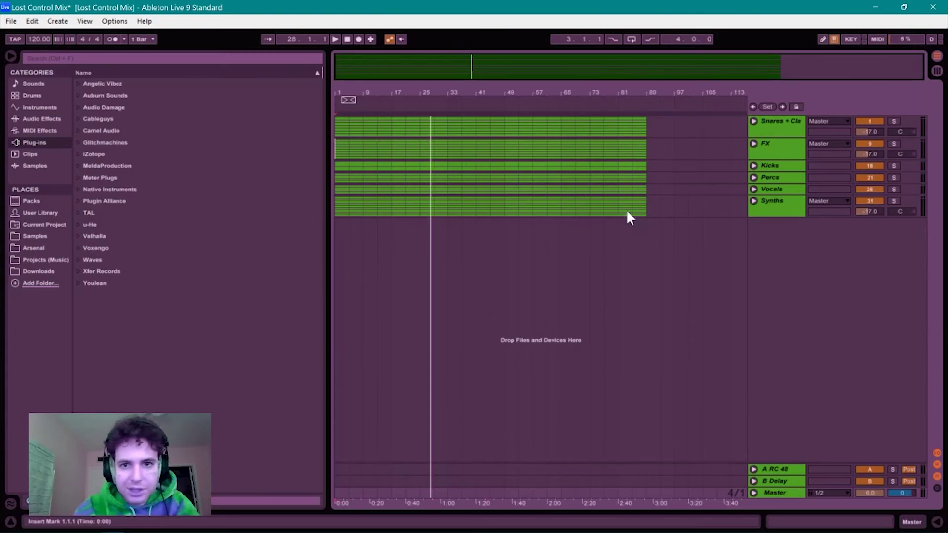
- Add the Youlean Loudness Meter 2 plug-in to the Master track
left_click_drag(647, 213, 340, 123)
key("Tab")
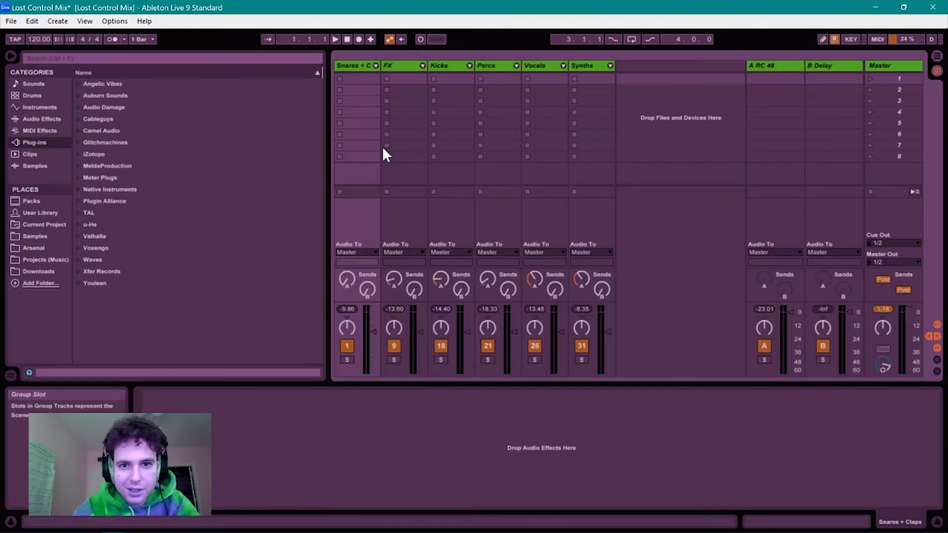
left_click(898, 65)
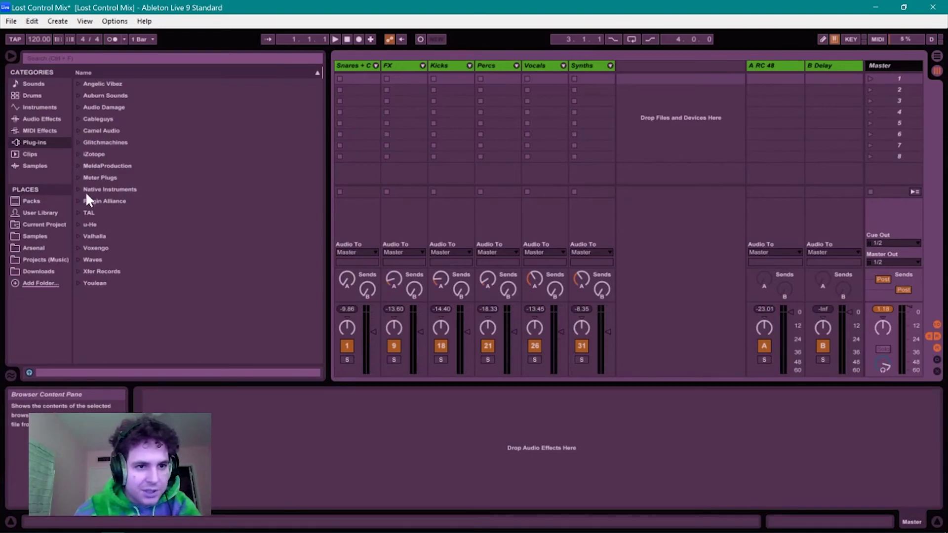
left_click(83, 284)
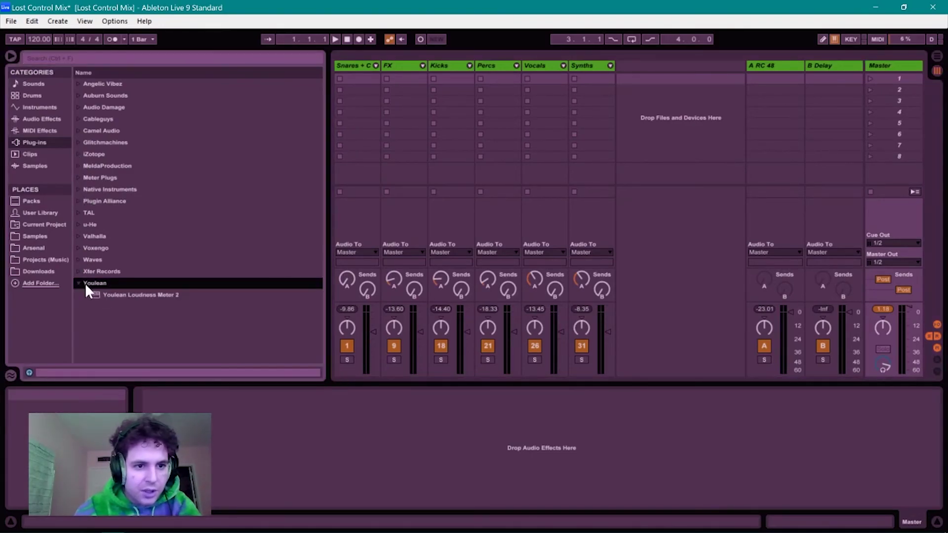
double_click(129, 295)
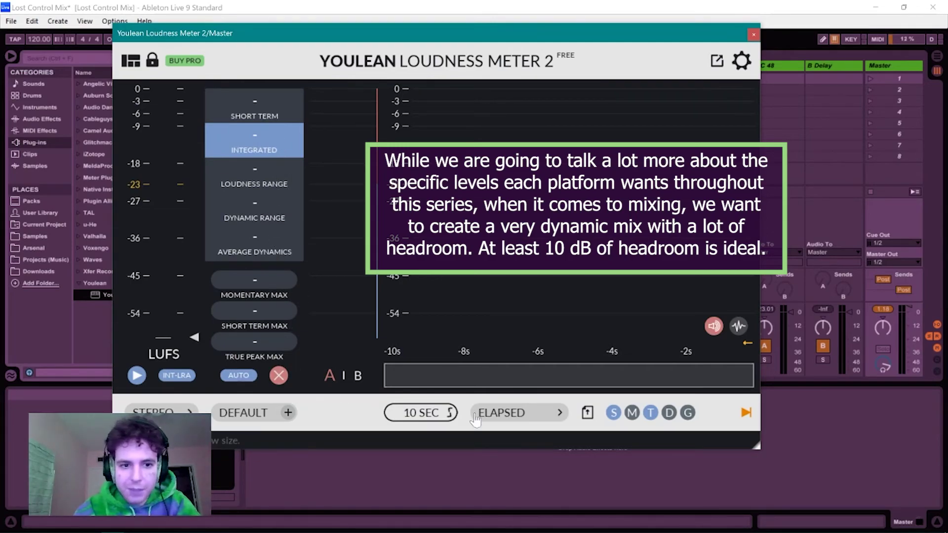
- Set the loudness meter's graph time window to 4 minutes
scroll(435, 405, "up", 3)
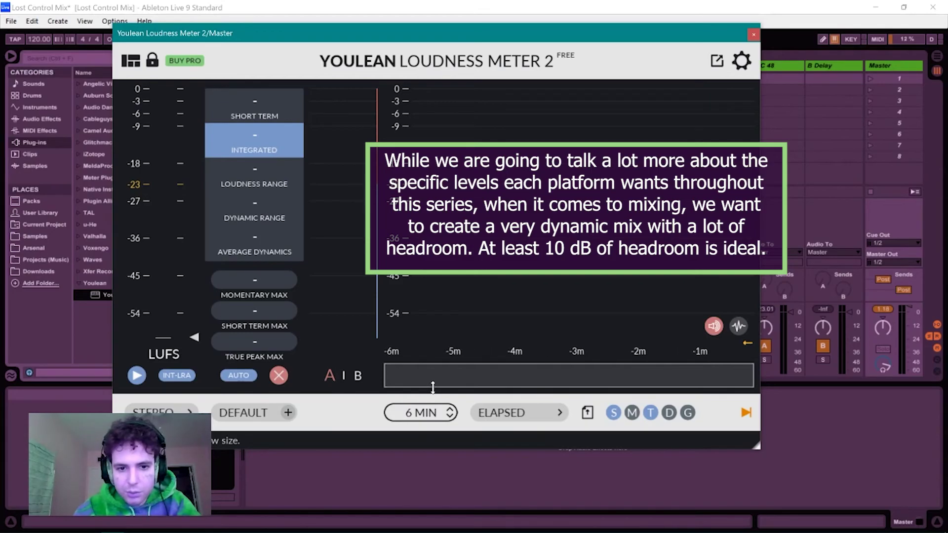
scroll(432, 401, "down", 1)
scroll(432, 398, "up", 1)
- Play the arrangement from bar 9 with the loudness meter in view to measure the Master's loudness, and return to the mixer
key("Tab")
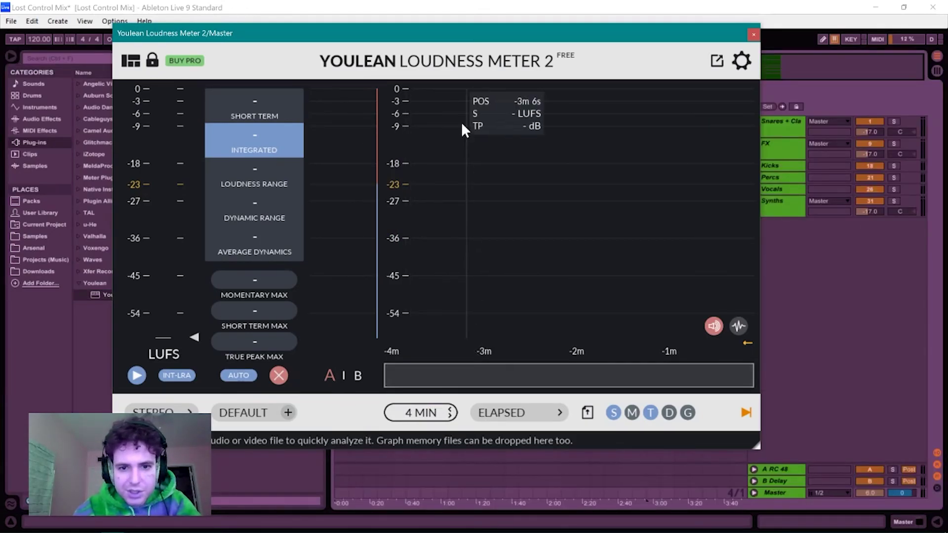
left_click_drag(451, 29, 473, 243)
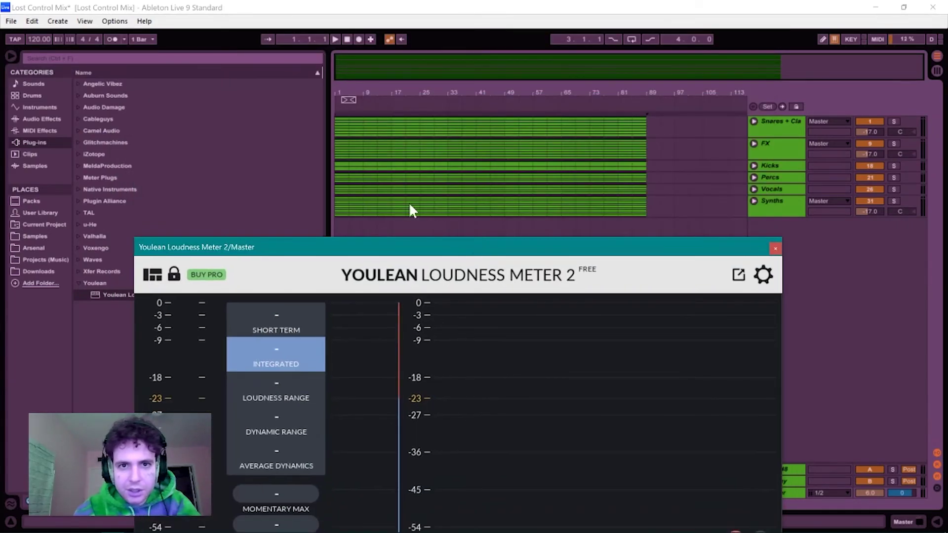
left_click(363, 203)
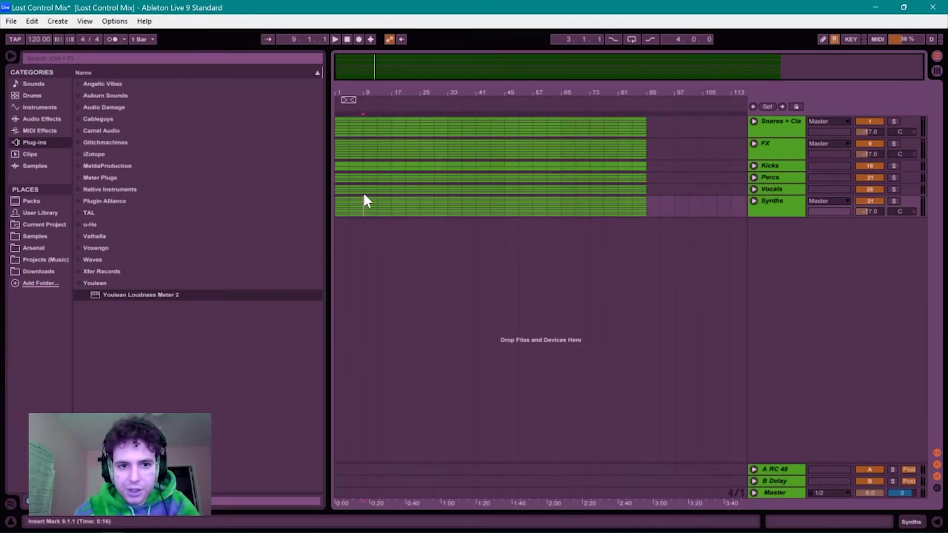
left_click(775, 493)
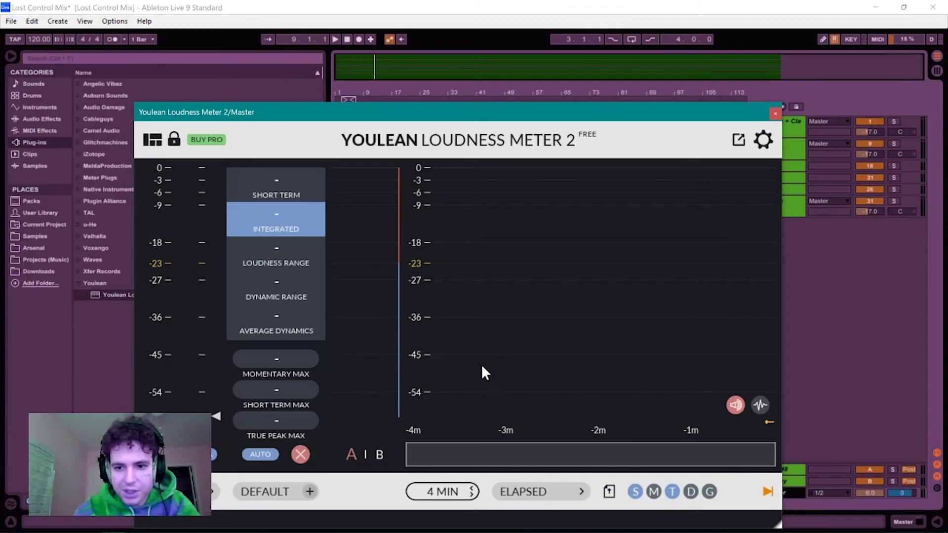
left_click_drag(402, 108, 398, 61)
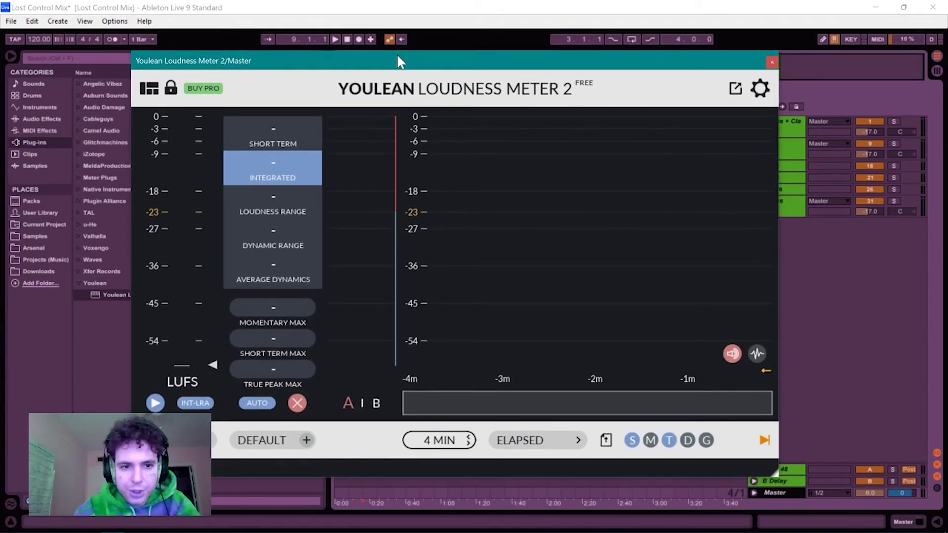
key("space")
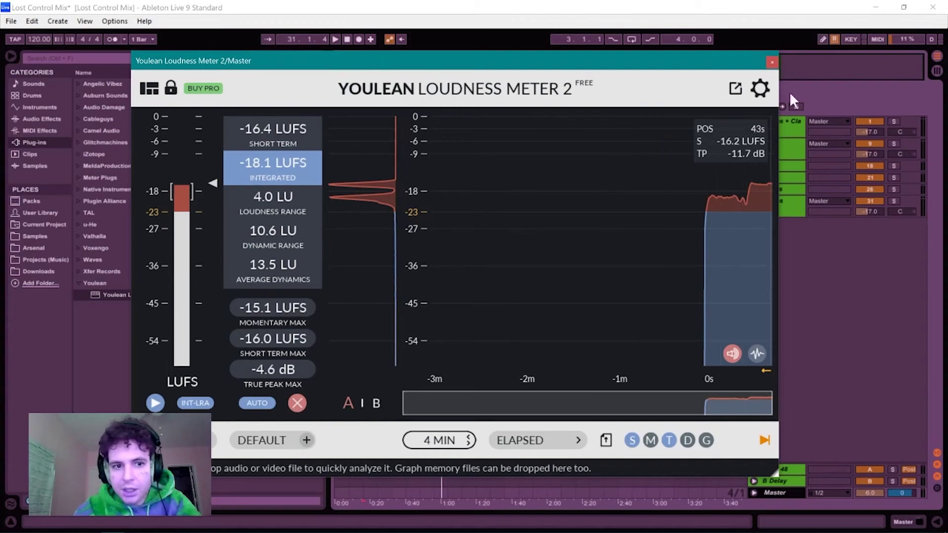
left_click(771, 63)
key("Tab")
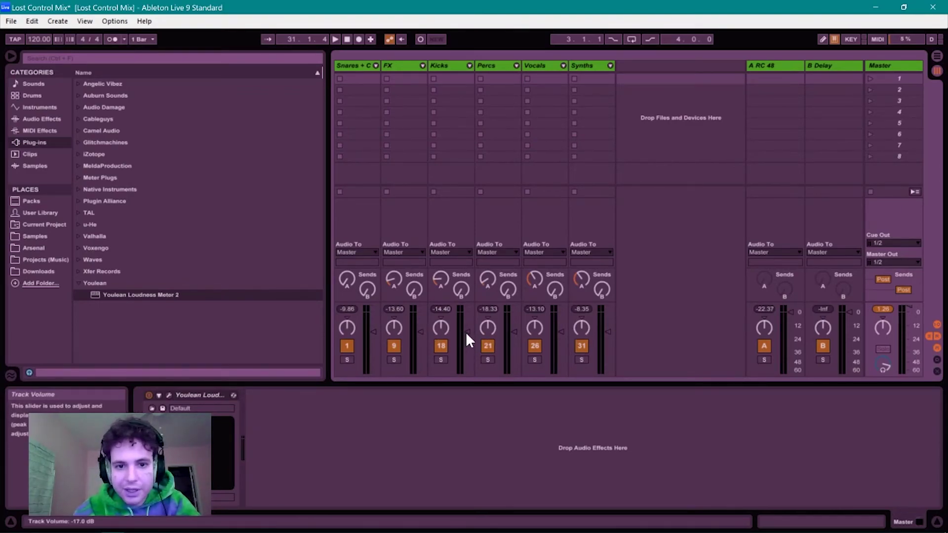
- Raise the Kicks group's volume slightly, and briefly unfold the group to view Kick 1 and Kick 2
left_click_drag(467, 331, 467, 329)
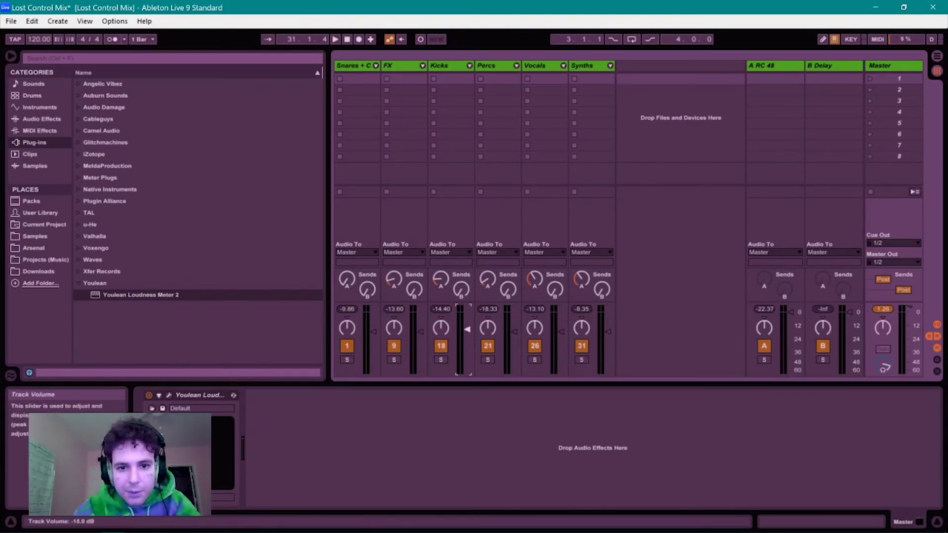
left_click(469, 67)
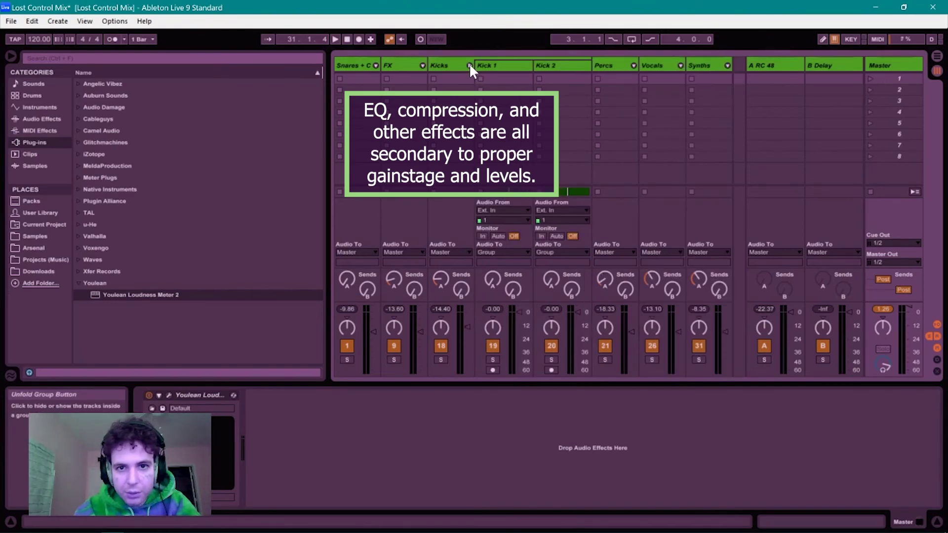
left_click(470, 65)
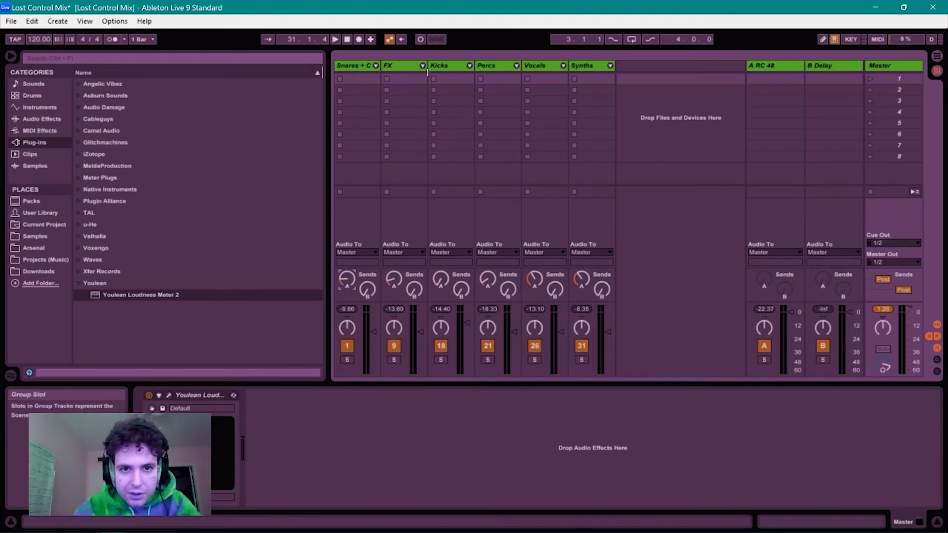
- Move the Kicks group in front of the Snares + Claps group so it comes first in the track order
left_click(454, 65)
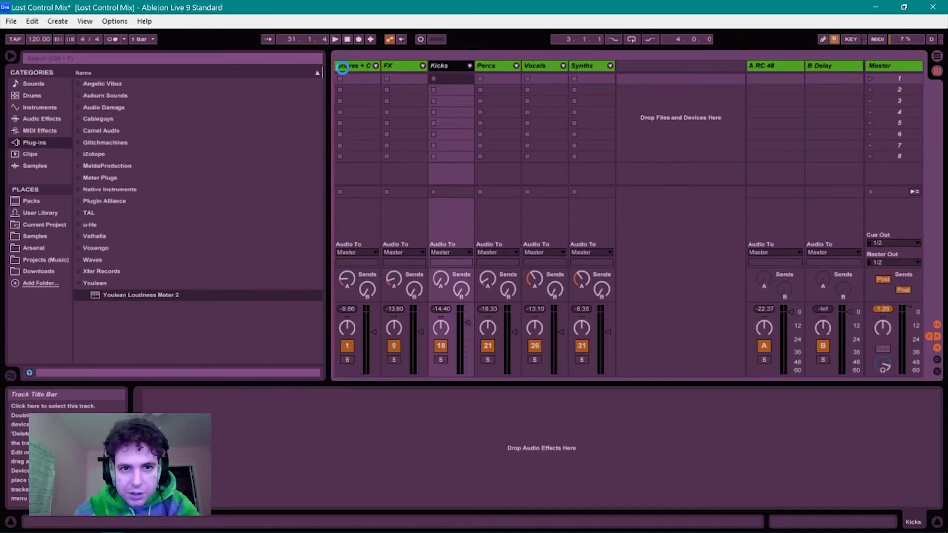
left_click_drag(359, 65, 359, 66)
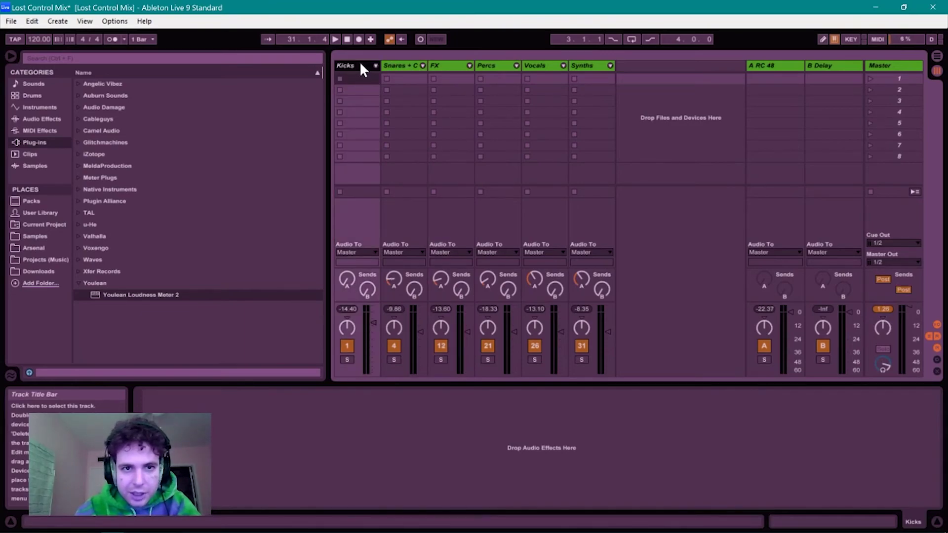
- Add the Waves H-Comp Stereo compressor to the Synths group
left_click(595, 67)
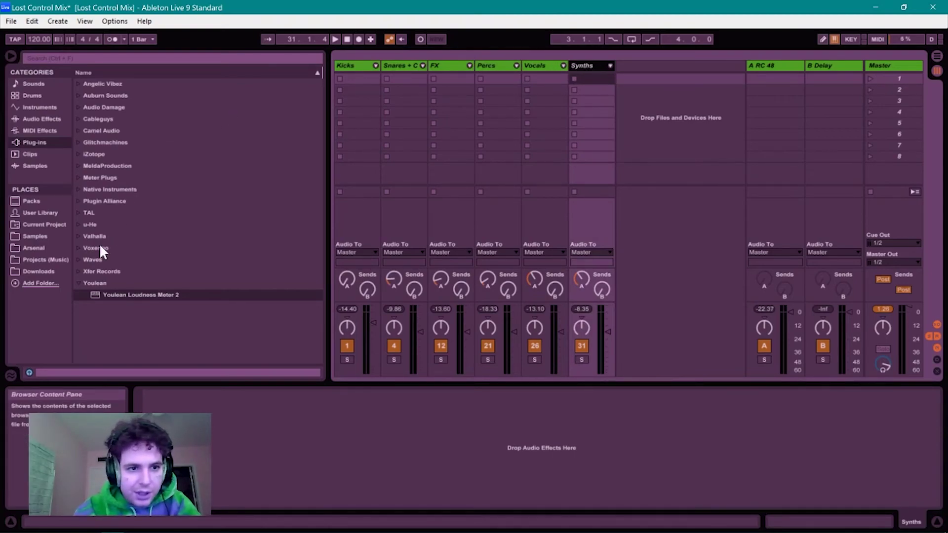
left_click(80, 283)
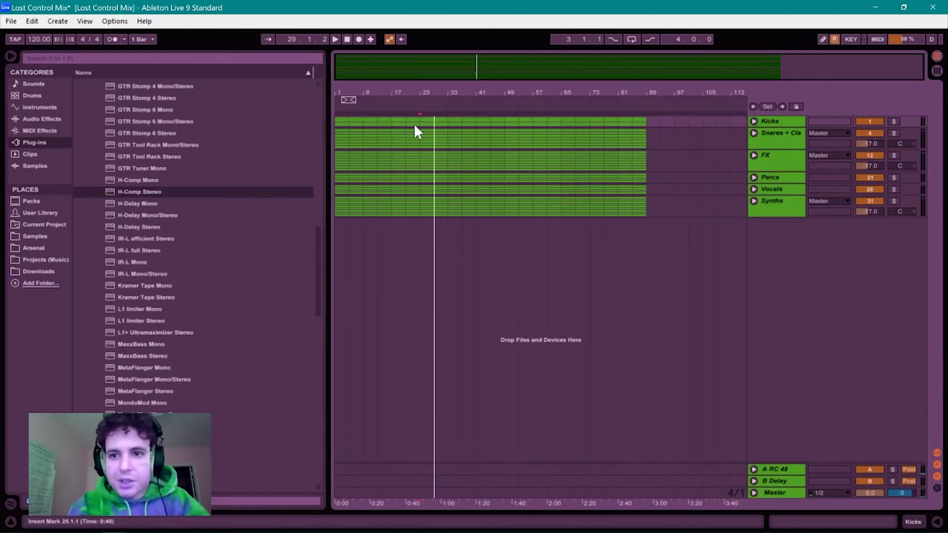
- Place the playback start at bar 21 in the arrangement and check the group levels in the mixer
left_click(411, 122)
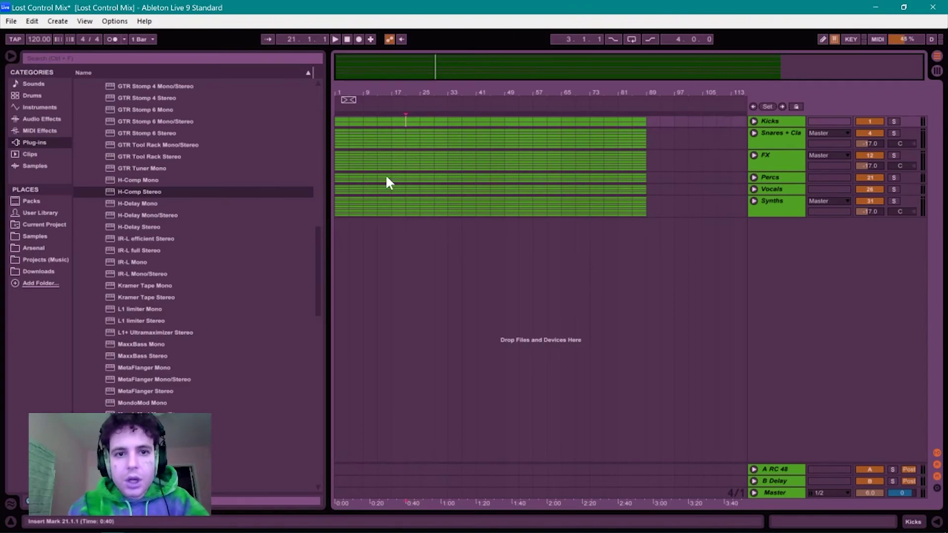
key("Tab")
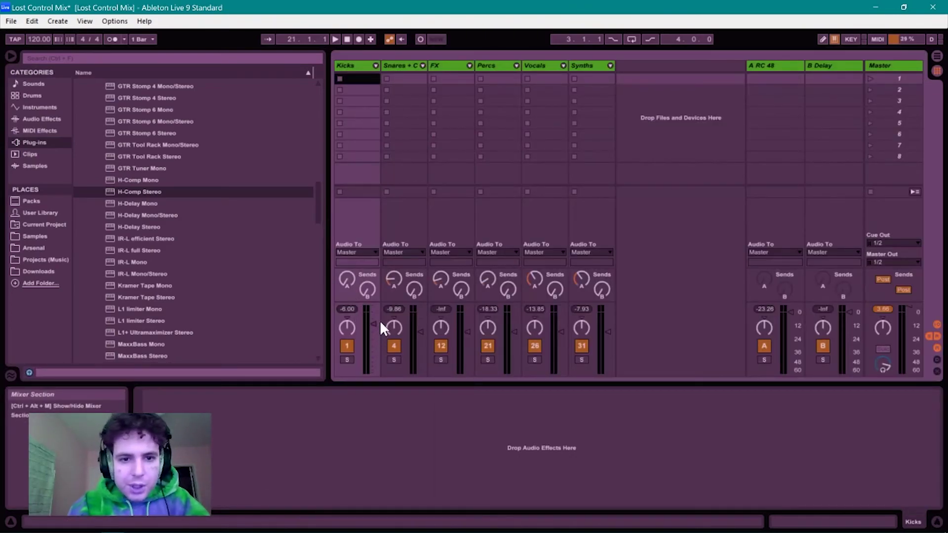
key("Tab")
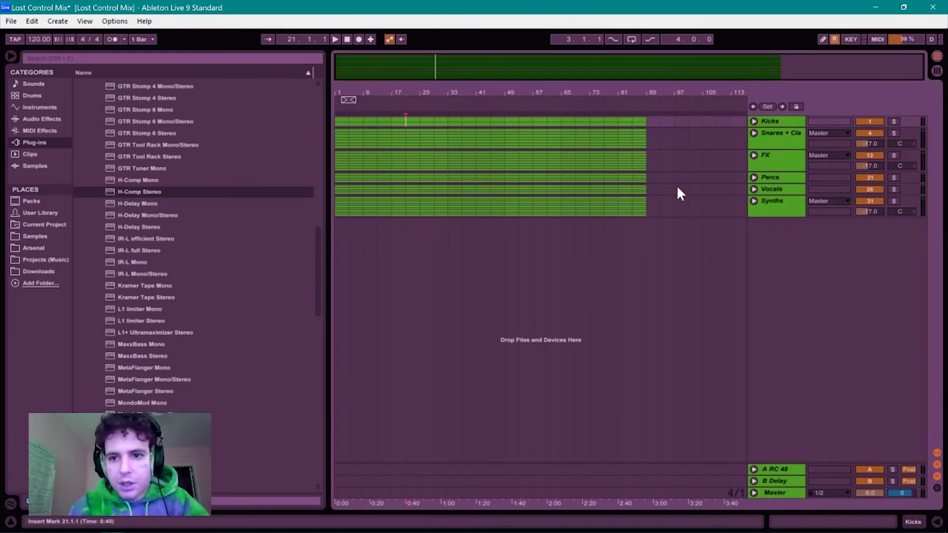
- Open the LCMix3_Stems_Synths_Sidechained clip on the Sidechain track in the Synths group and fine-tune its clip gain
left_click(755, 201)
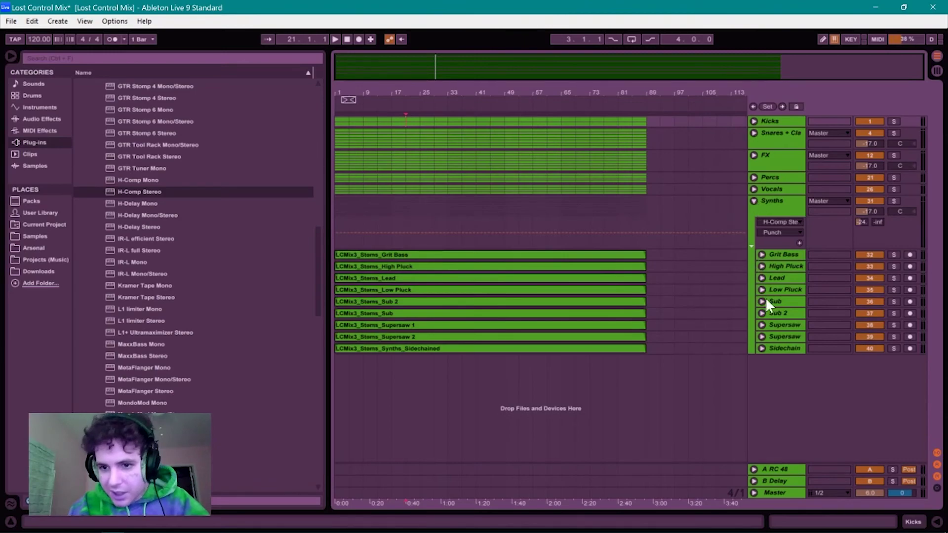
left_click(761, 349)
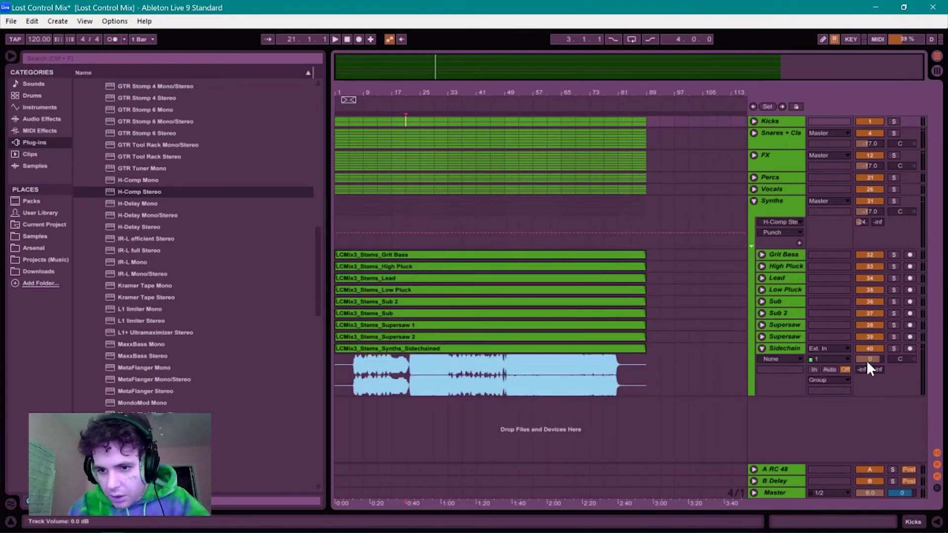
double_click(545, 371)
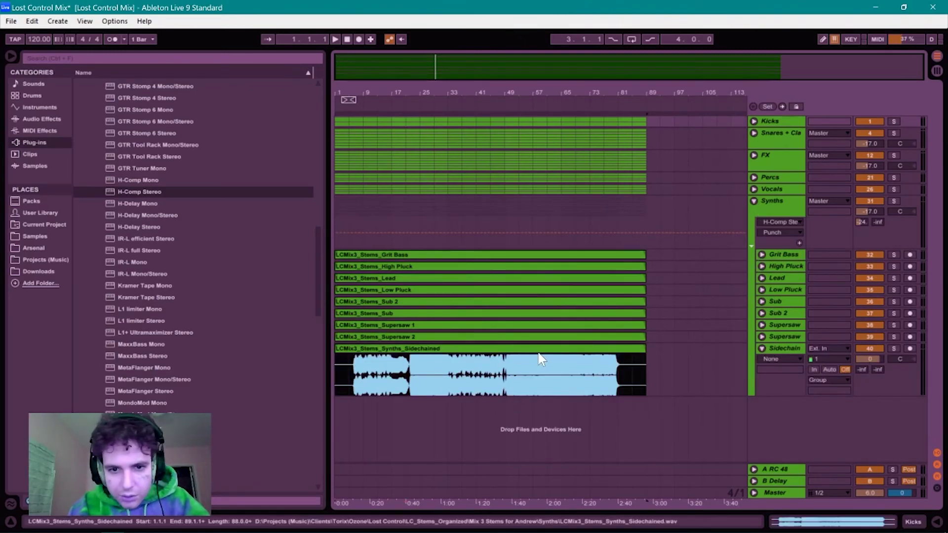
left_click(238, 474)
left_click_drag(236, 472, 238, 470)
- Play the song from the start, fold the Synths group, and hide the detail view to monitor levels in the full-height mixer
key("space")
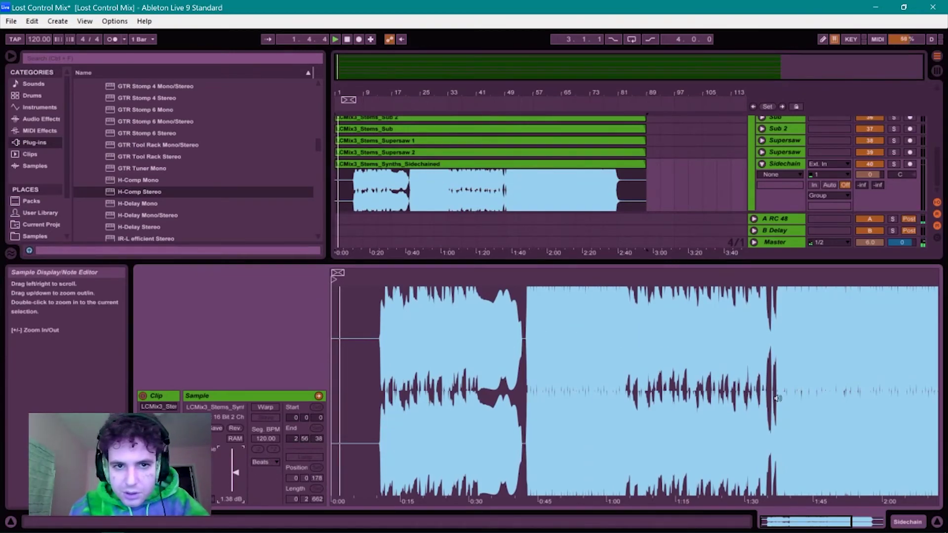
left_click(936, 521)
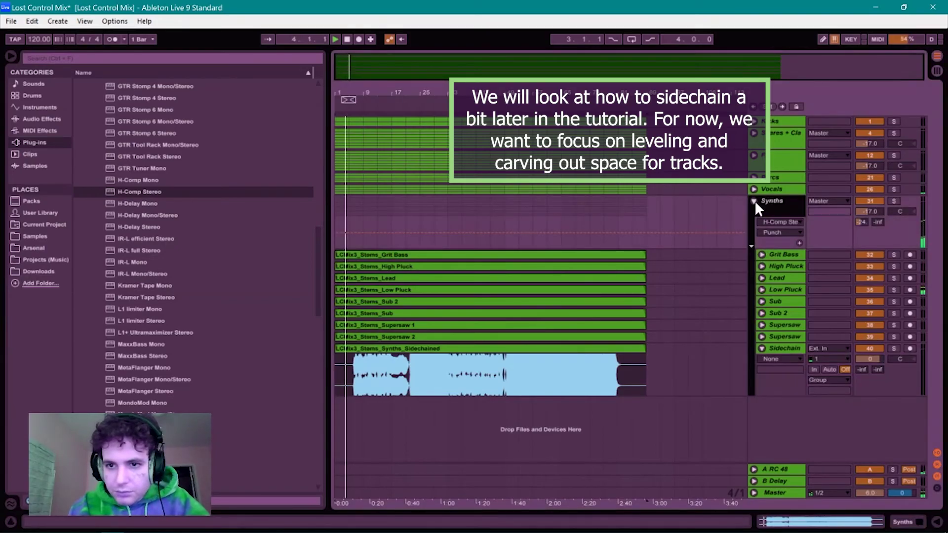
left_click(754, 200)
key("Tab")
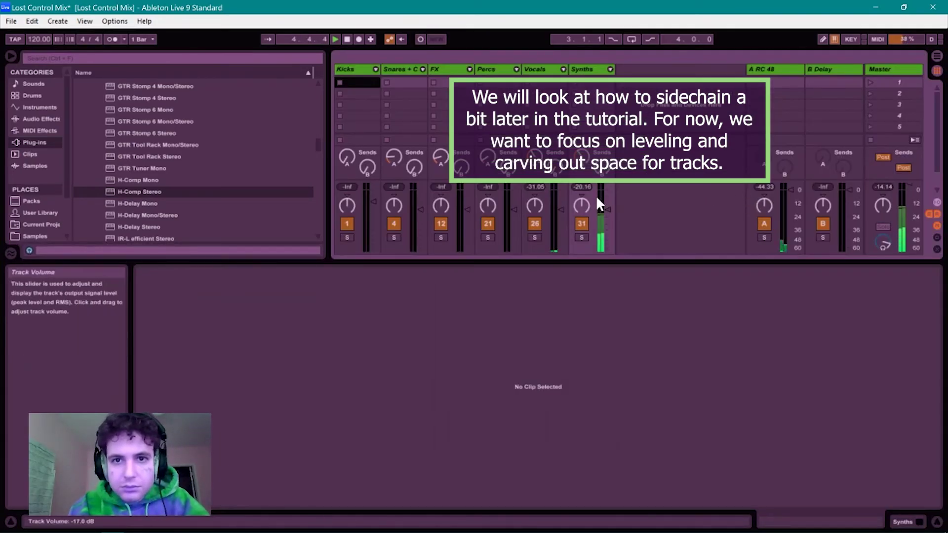
key("Tab")
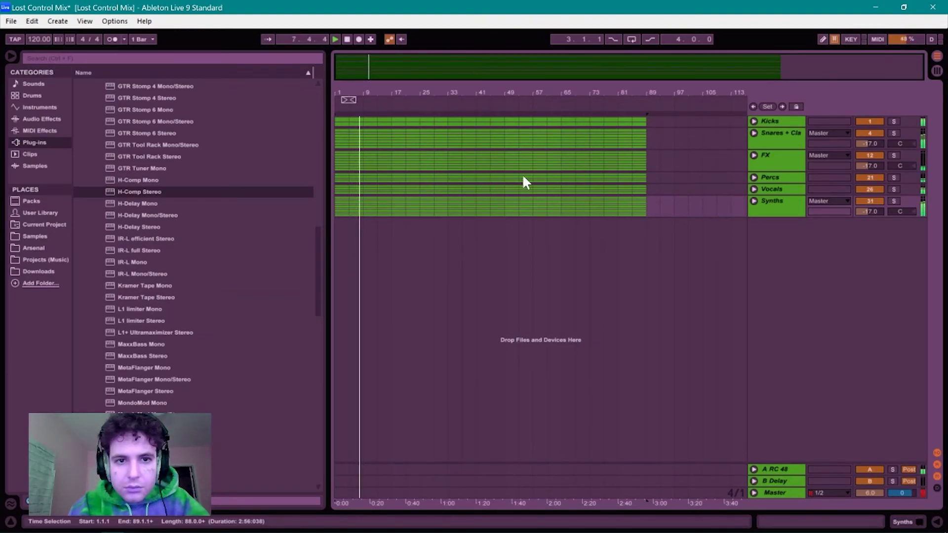
key("Tab")
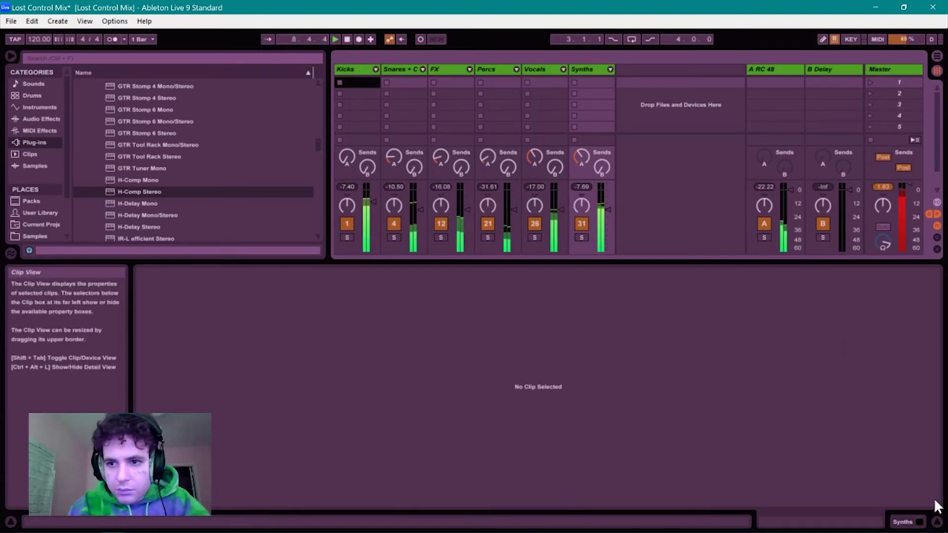
left_click(936, 522)
left_click(936, 522)
left_click(936, 522)
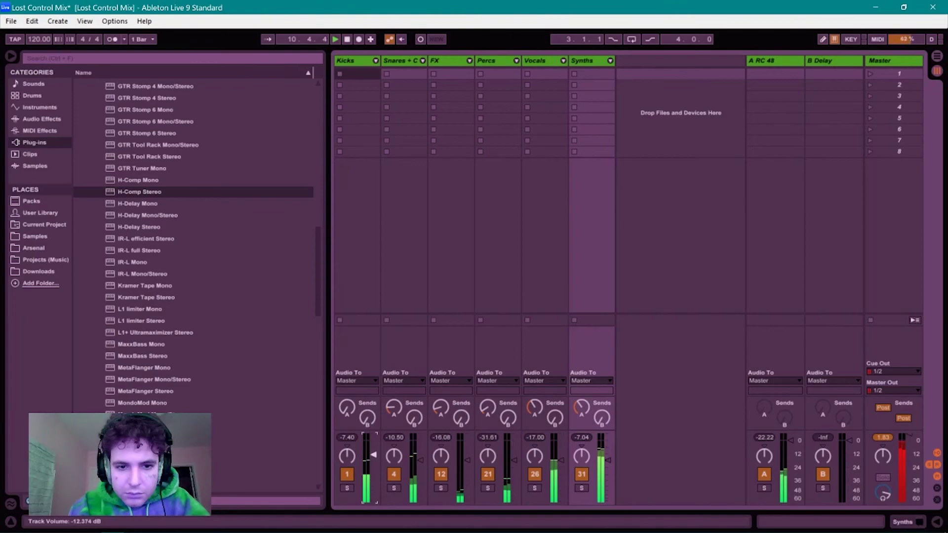
- Adjust the Kicks group's volume to about -11.3 dB while the song plays
left_click(373, 454)
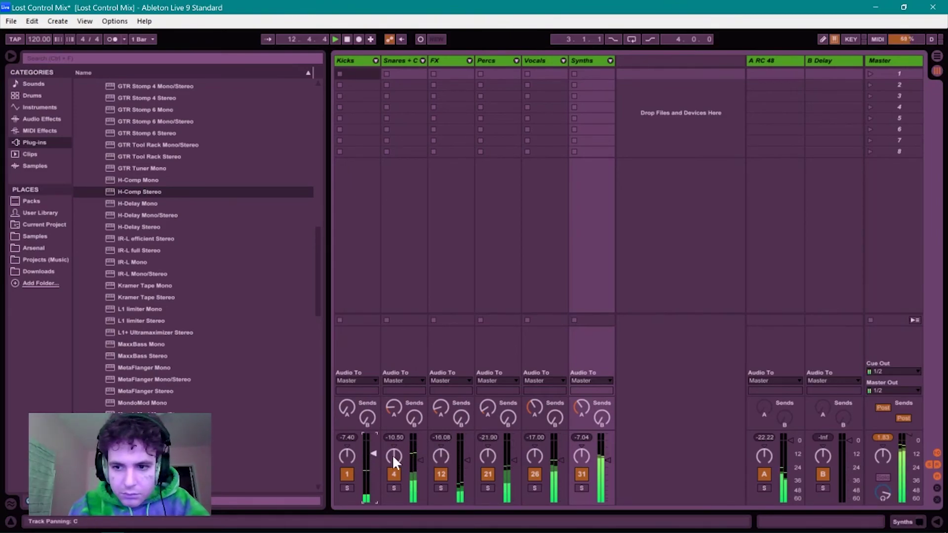
left_click(374, 452)
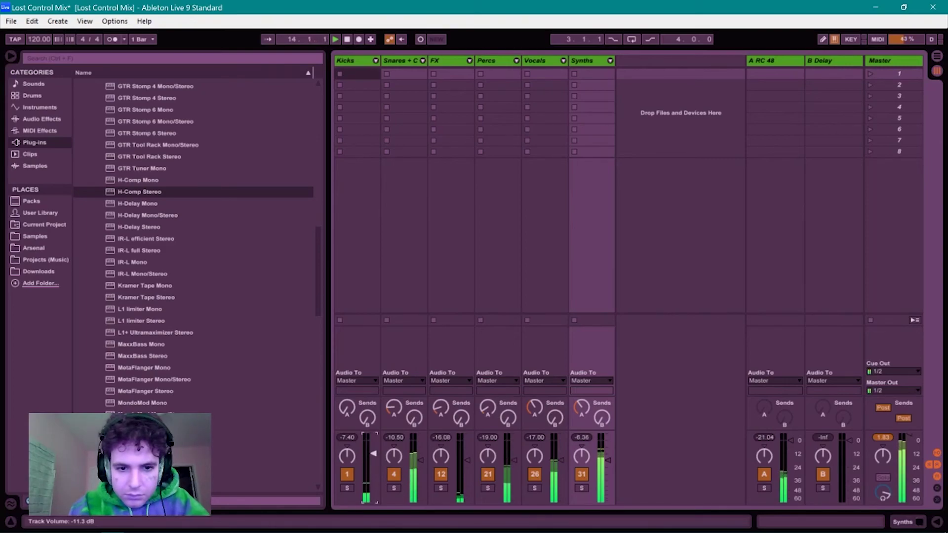
left_click_drag(373, 451, 373, 448)
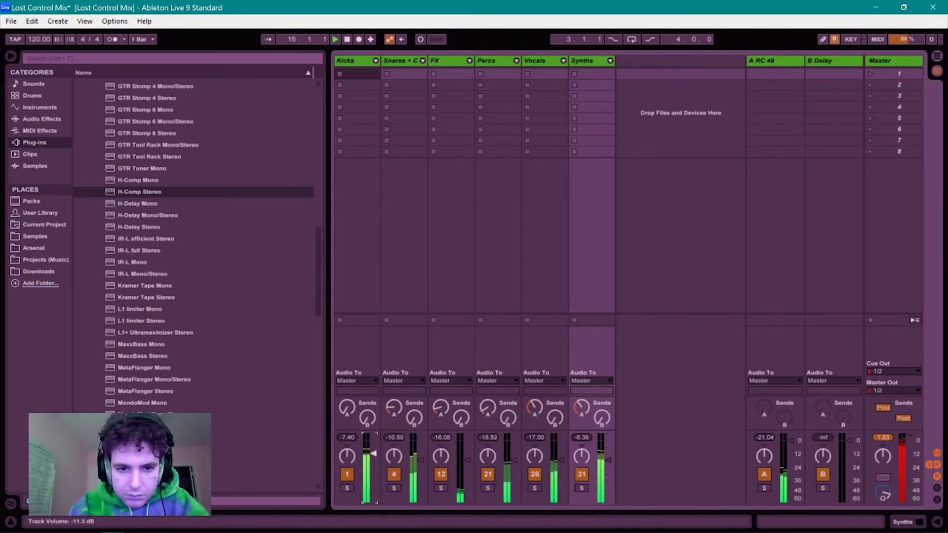
left_click_drag(373, 455, 373, 453)
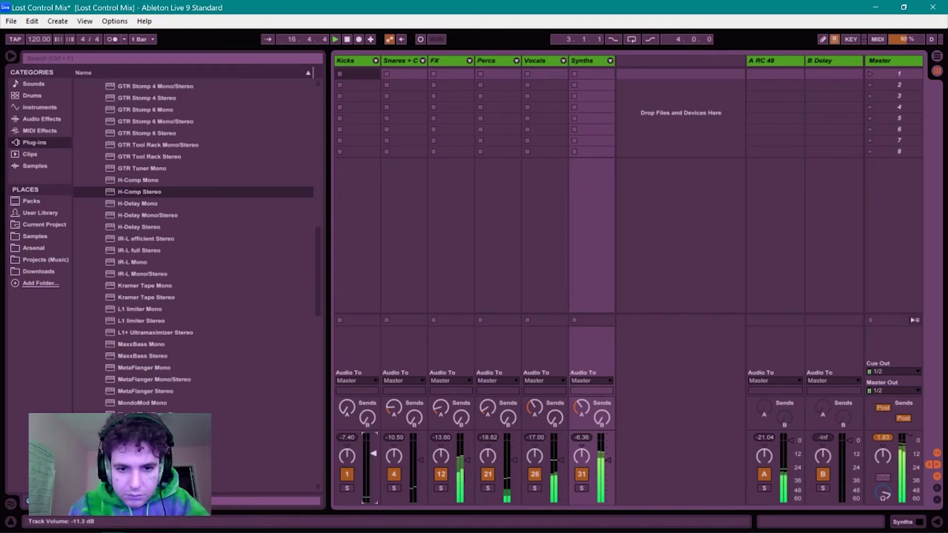
- Raise the Vocals group's RC 48 reverb send and its volume while the song plays
key("Tab")
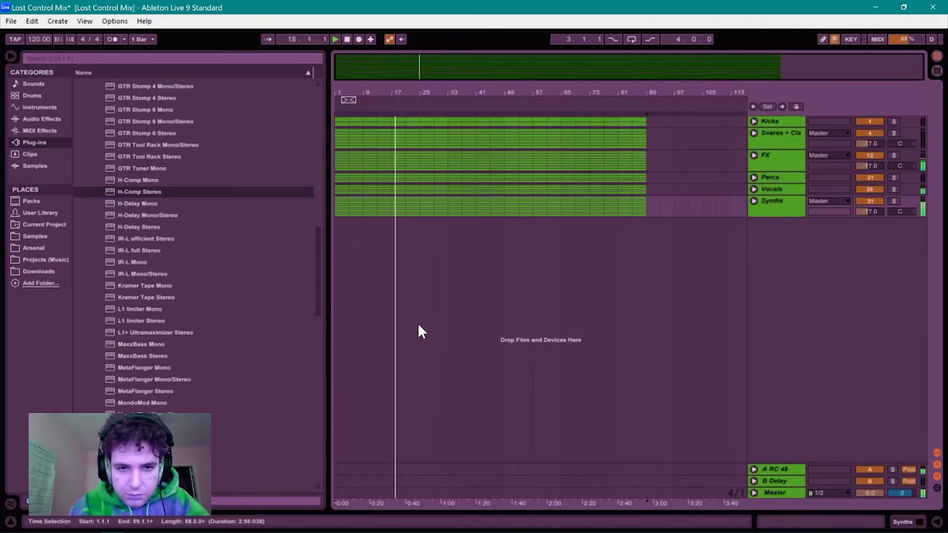
key("Tab")
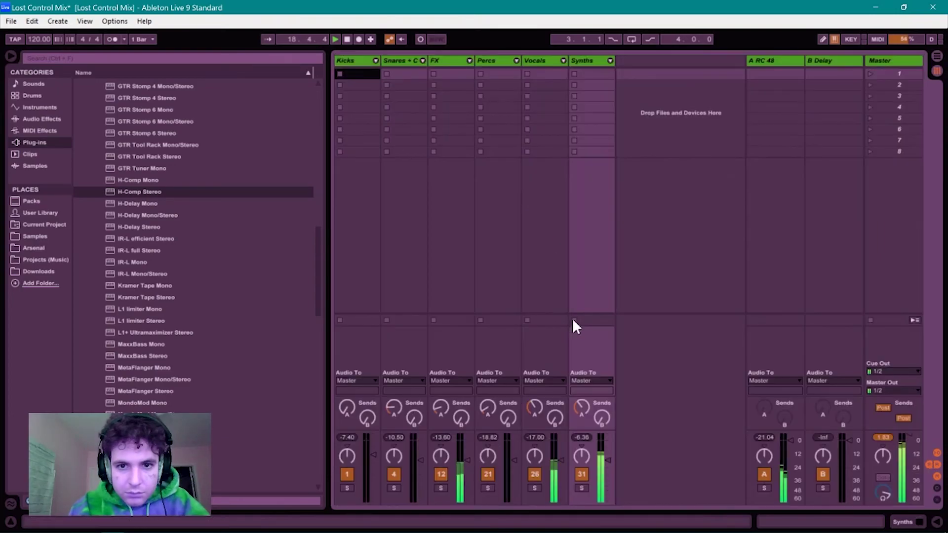
left_click_drag(534, 406, 534, 402)
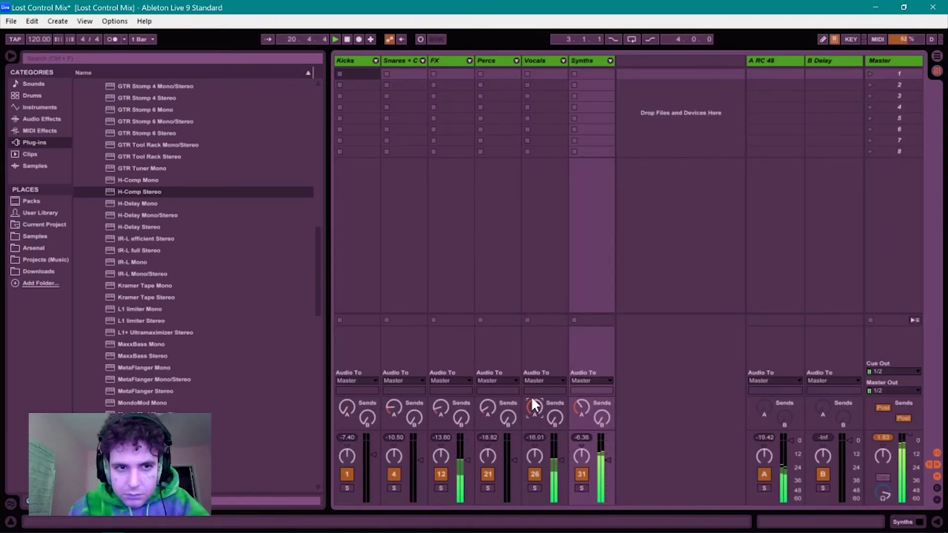
double_click(534, 60)
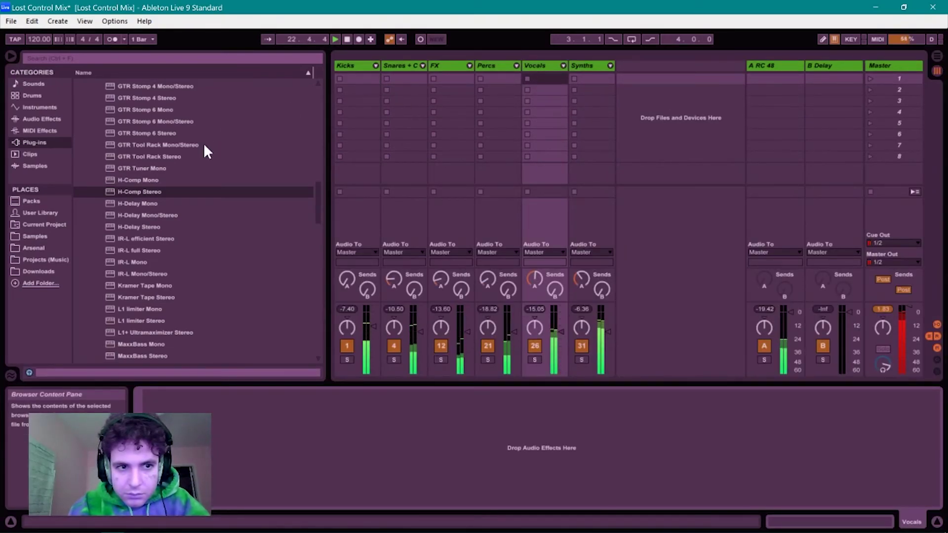
scroll(179, 200, "up", 3)
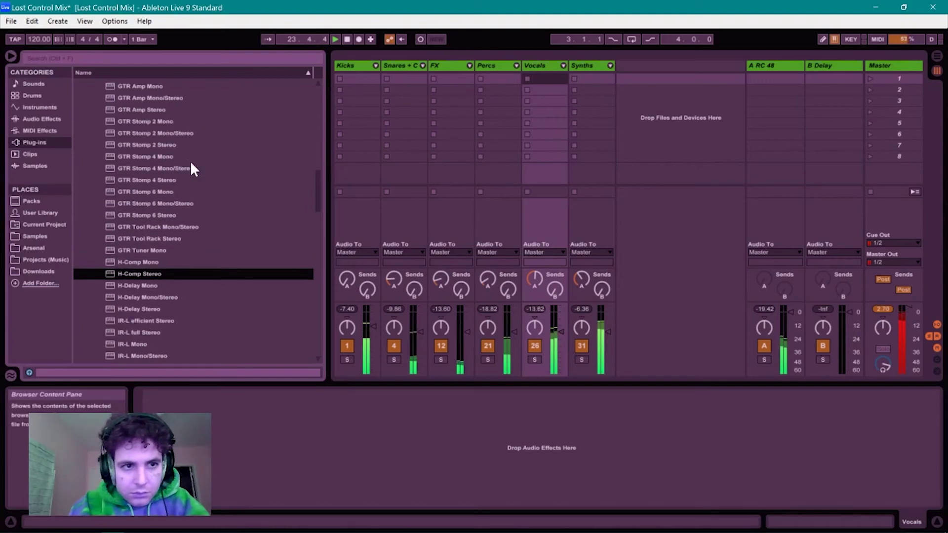
scroll(182, 206, "up", 3)
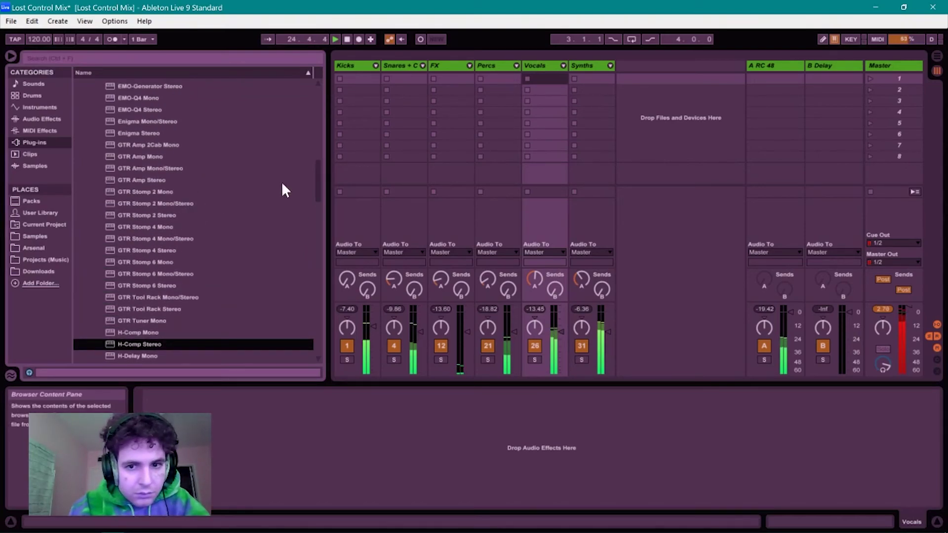
left_click_drag(557, 328, 560, 326)
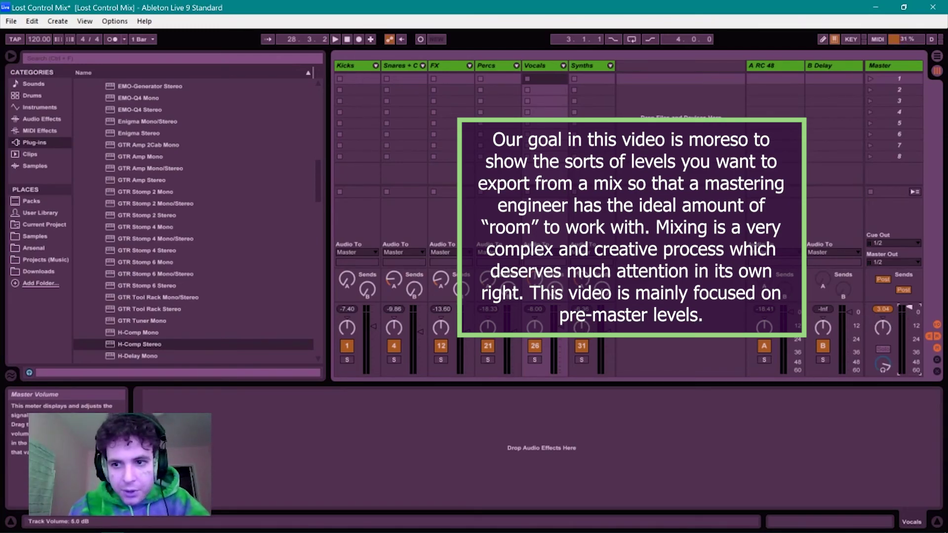
- Set the Master volume to 6.0 dB and lower the volumes of all six groups, Kicks through Synths, together
left_click_drag(910, 312, 909, 296)
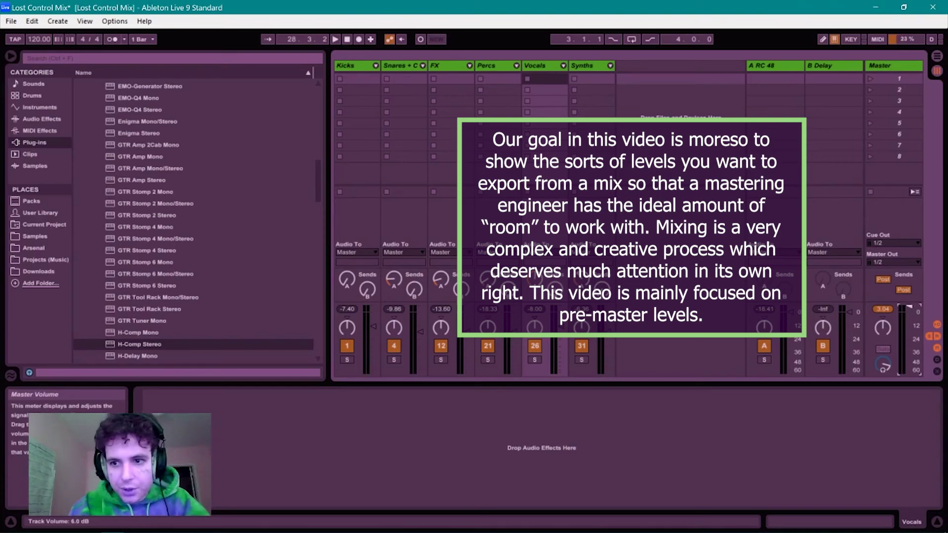
left_click(598, 65)
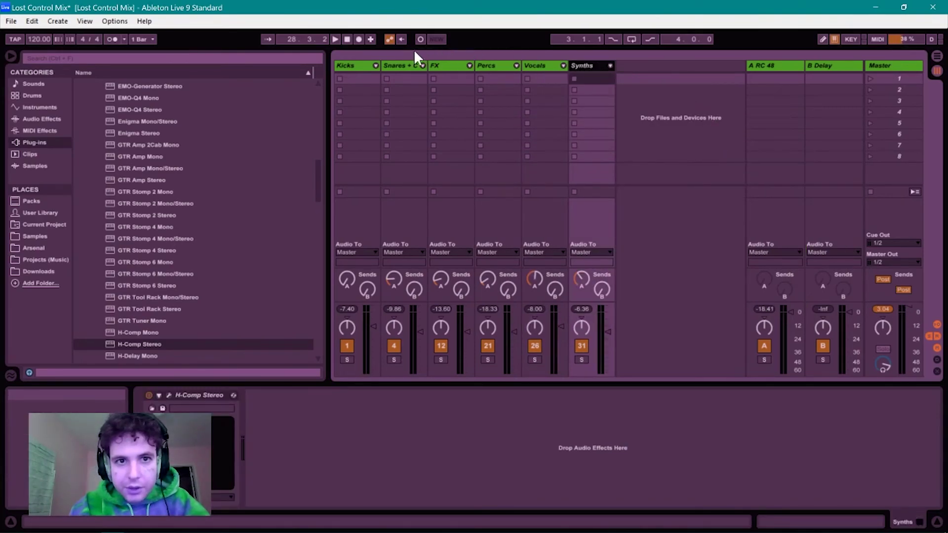
left_click(352, 66)
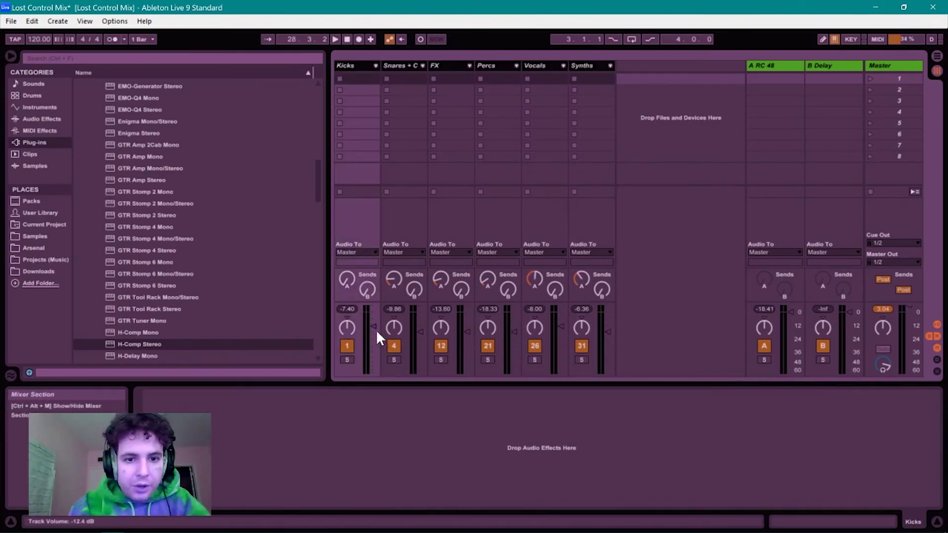
left_click_drag(374, 327, 374, 328)
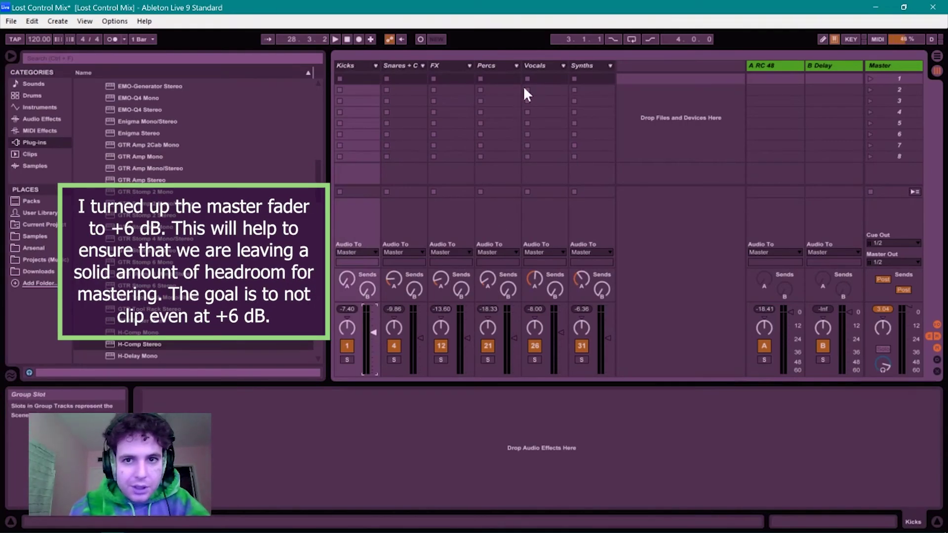
left_click(536, 64)
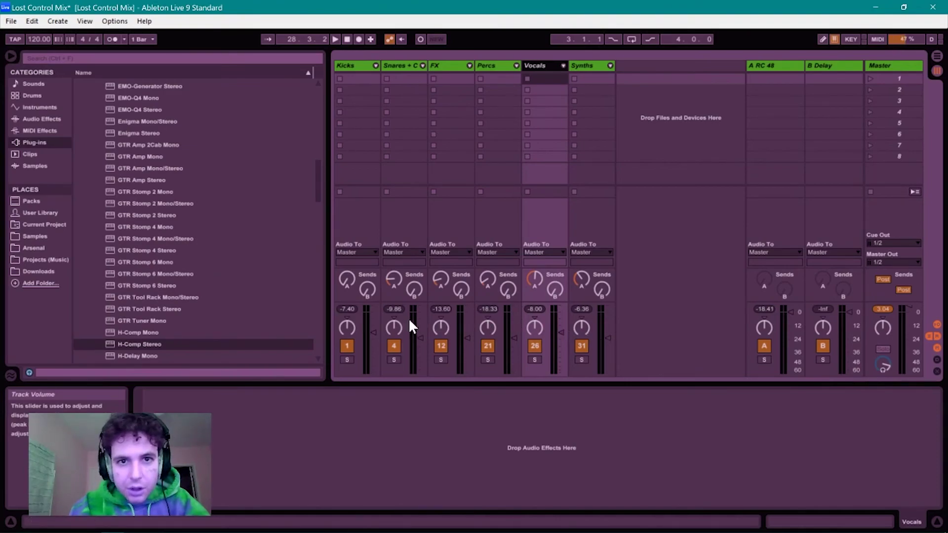
left_click(420, 337)
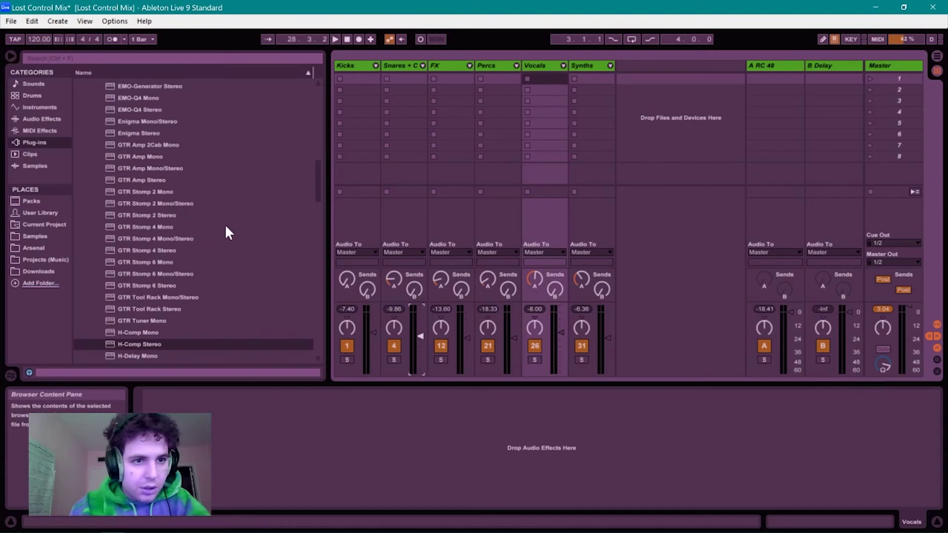
left_click(517, 65)
left_click(514, 66)
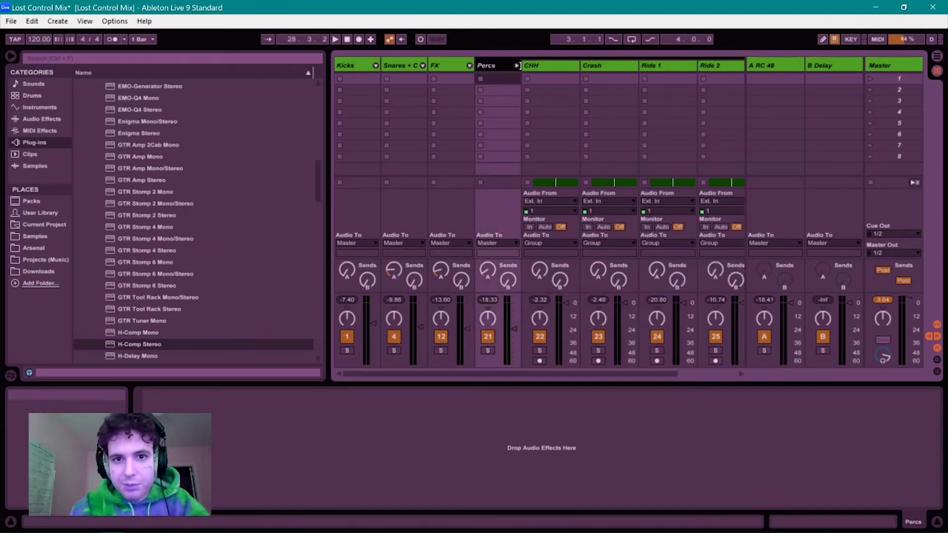
left_click(516, 64)
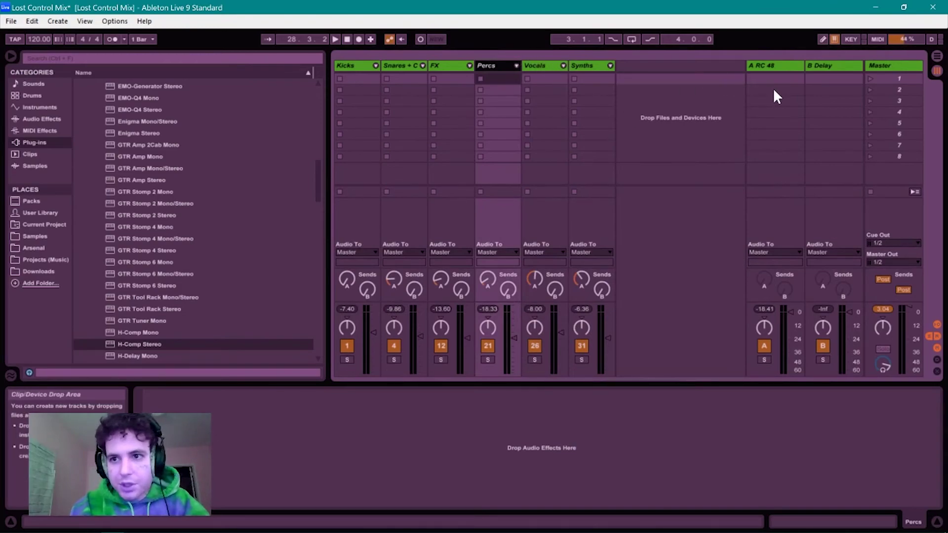
- Add the PAZ- Position Stereo plug-in to the Master track and place its window over the middle of the mixer
left_click(881, 65)
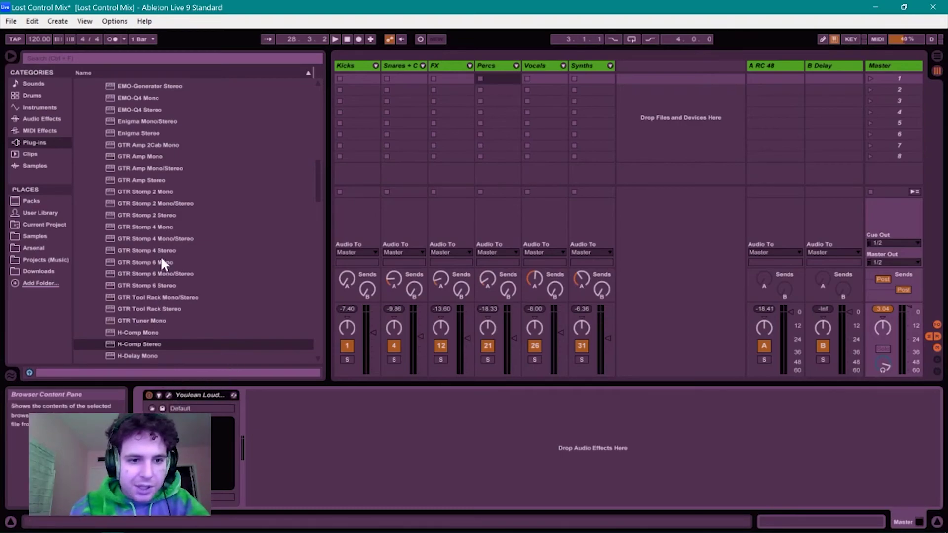
scroll(161, 256, "up", 3)
scroll(161, 256, "down", 2)
scroll(161, 255, "down", 15)
scroll(162, 259, "down", 10)
scroll(161, 257, "down", 4)
scroll(161, 257, "up", 12)
scroll(161, 258, "up", 5)
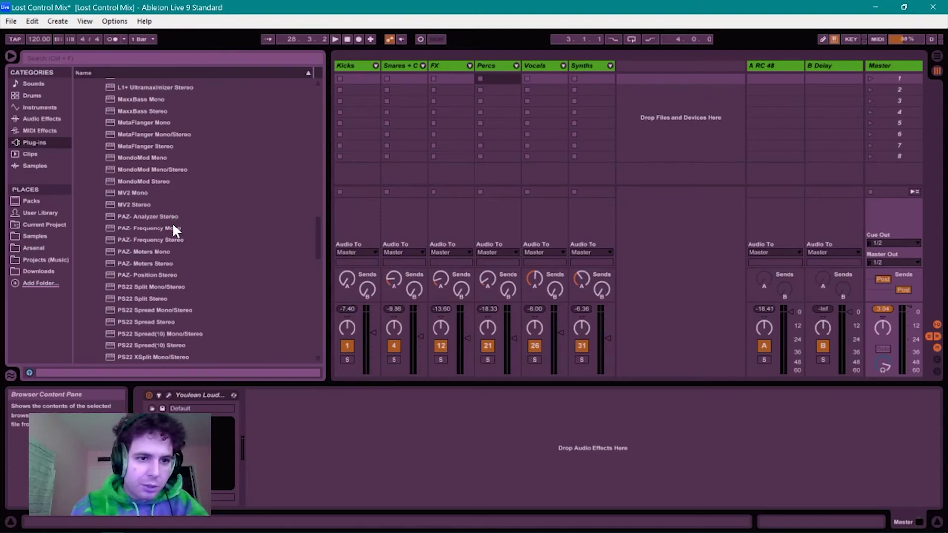
double_click(177, 274)
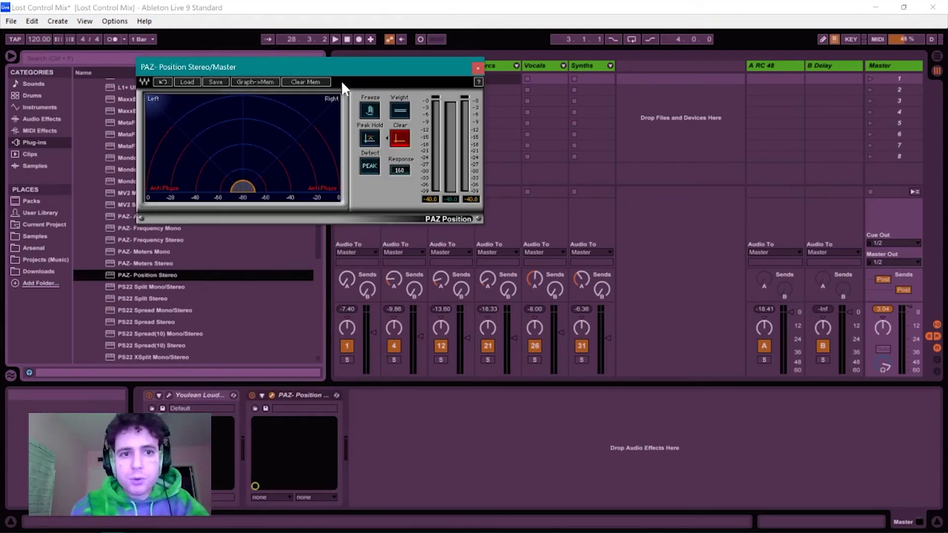
left_click_drag(349, 67, 570, 103)
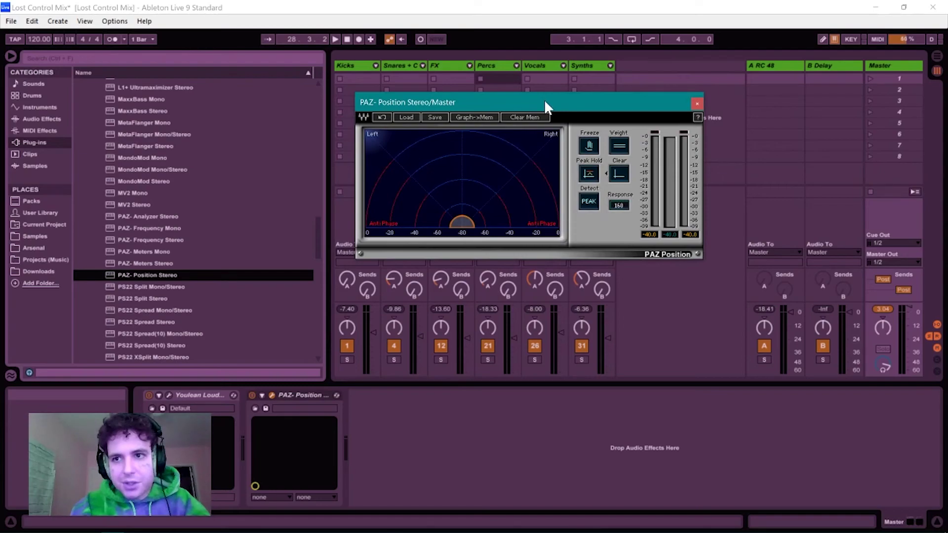
- Play the song and examine the stereo position of the full mix, the soloed Vocals and the soloed Synths, then close the analyzer
key("space")
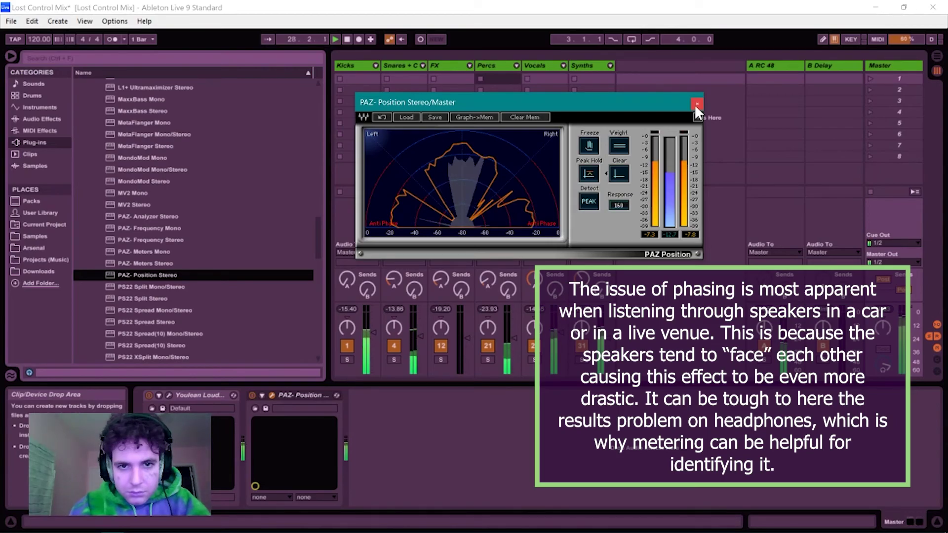
left_click(532, 360)
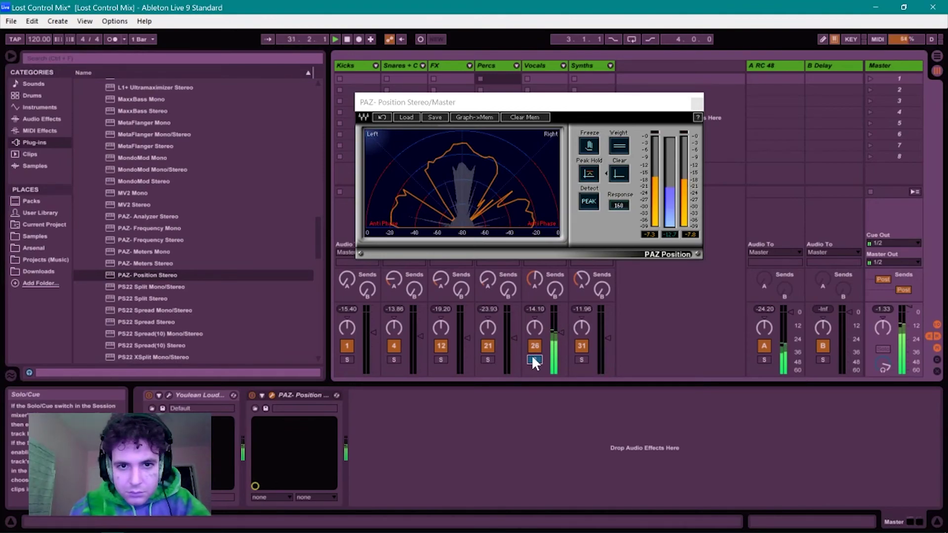
left_click(579, 359)
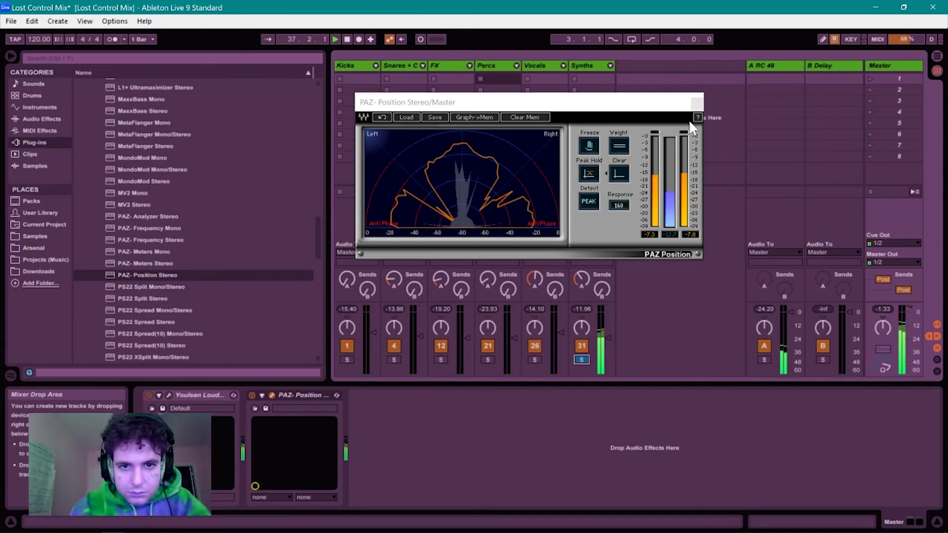
key("space")
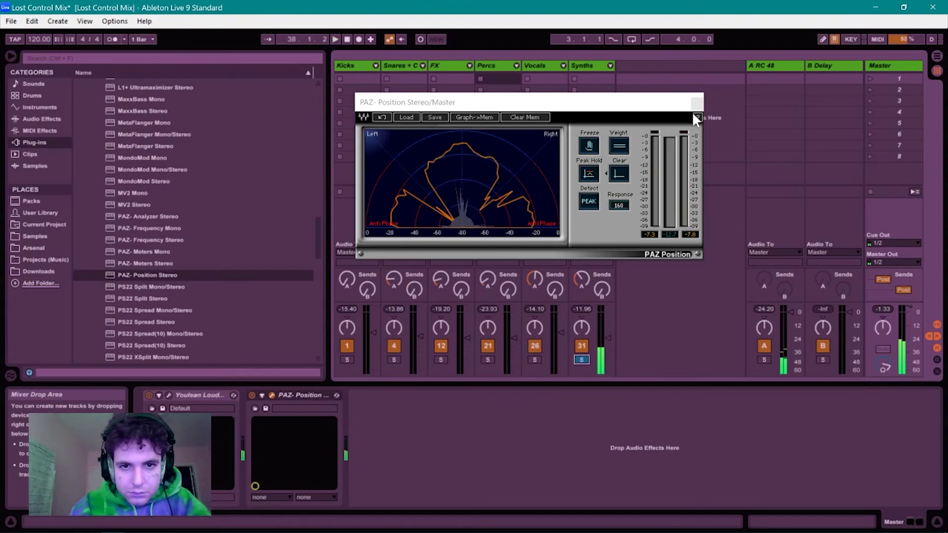
left_click(697, 104)
- Unfold the Synths group and lower the volumes of all its tracks, Grit Bass through Sidechain, together to -12.4 dB
left_click(581, 65)
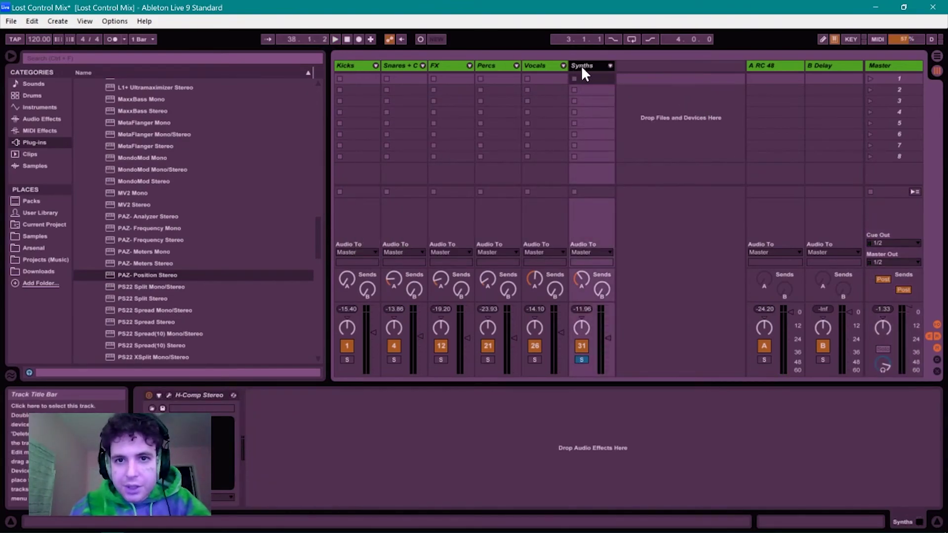
left_click(610, 65)
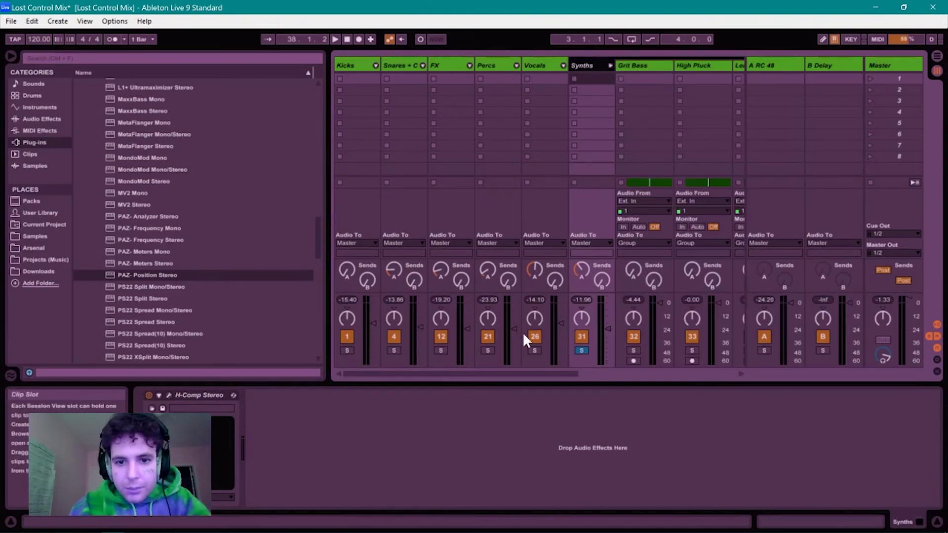
left_click_drag(486, 374, 531, 374)
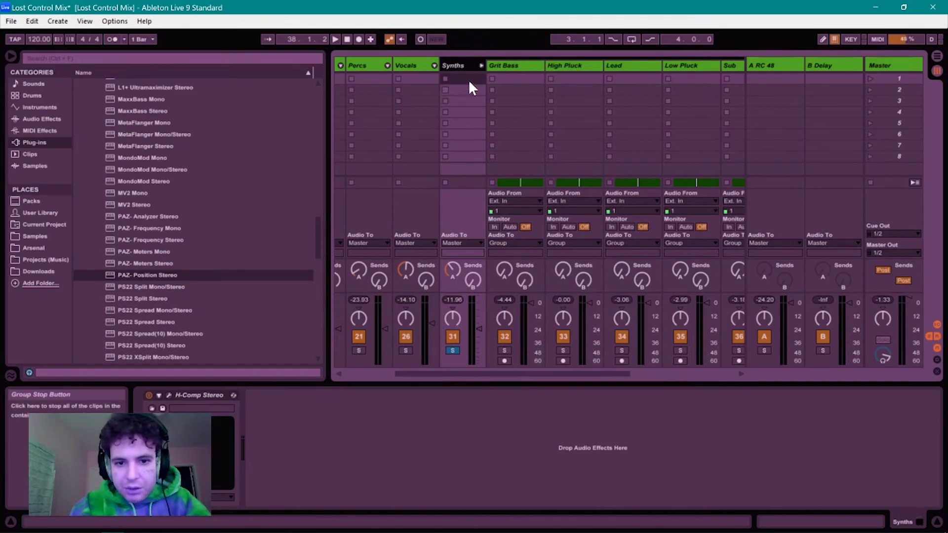
left_click(503, 67)
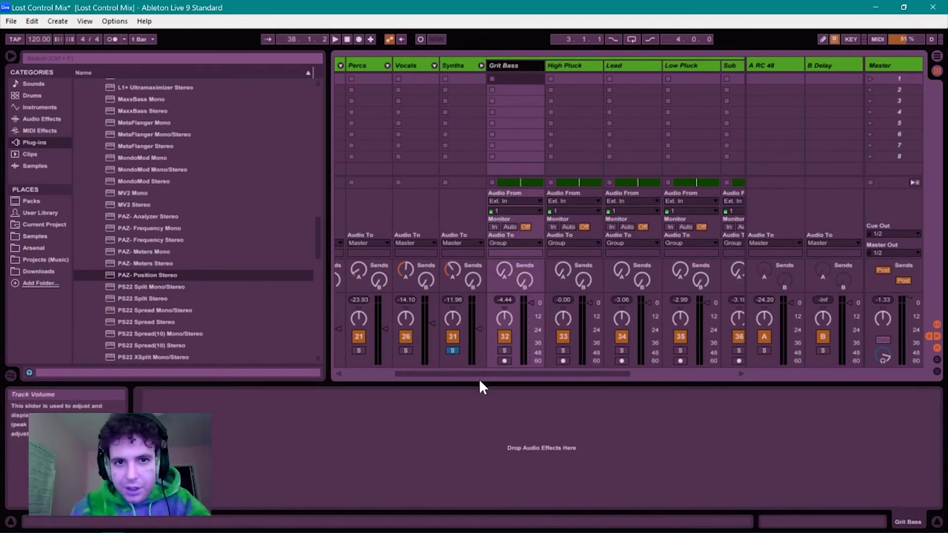
left_click_drag(478, 373, 689, 395)
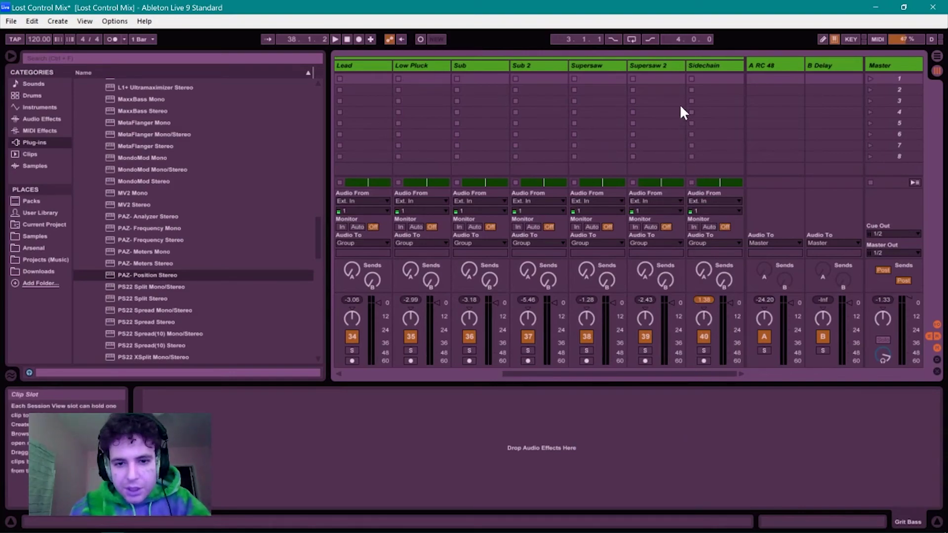
left_click(694, 65)
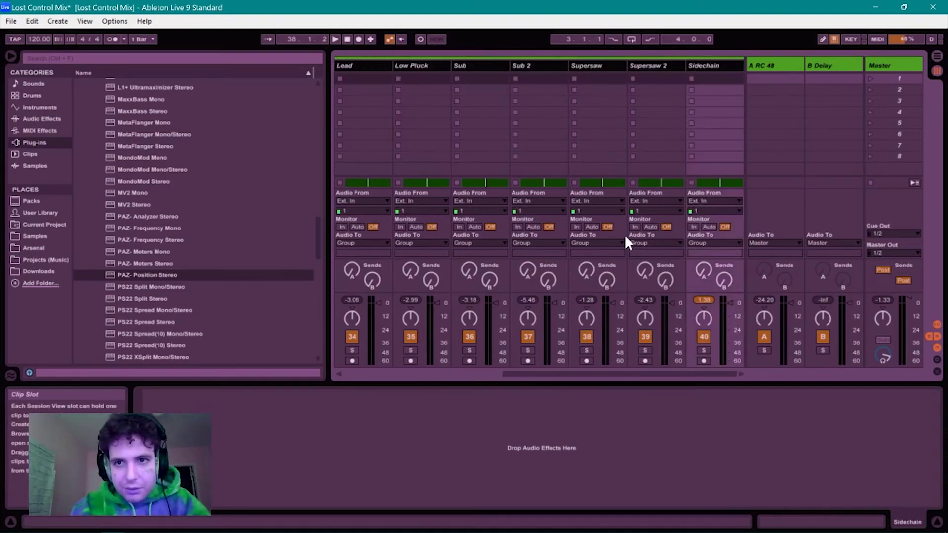
left_click_drag(610, 304, 611, 308)
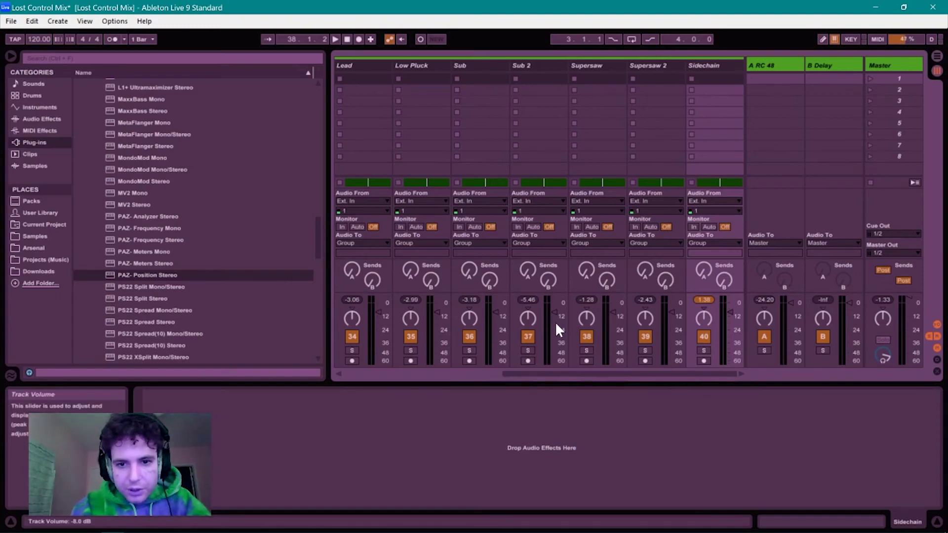
left_click_drag(556, 309, 555, 319)
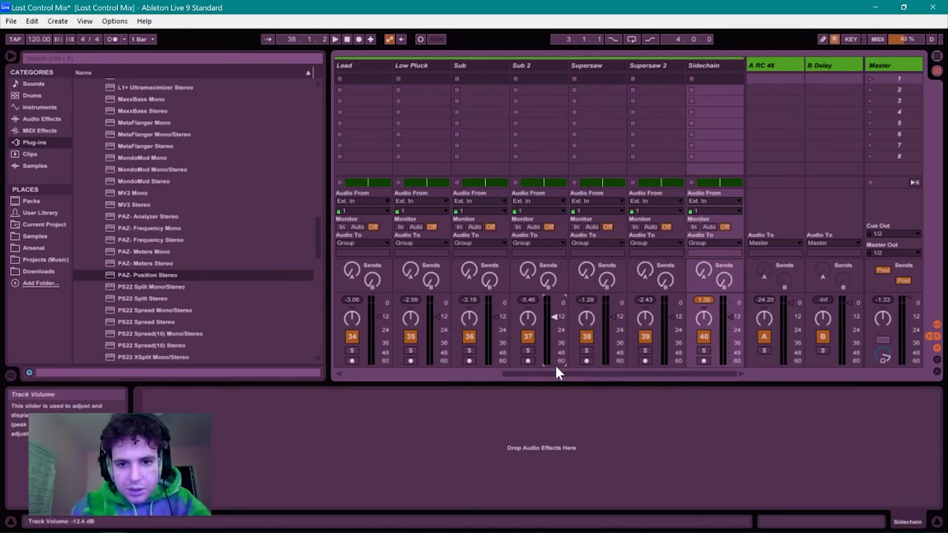
- Fold the Synths group and, while playing it soloed, set its volume to about -11.0 dB and its RC 48 send to about -18.8 dB
left_click_drag(552, 371, 426, 371)
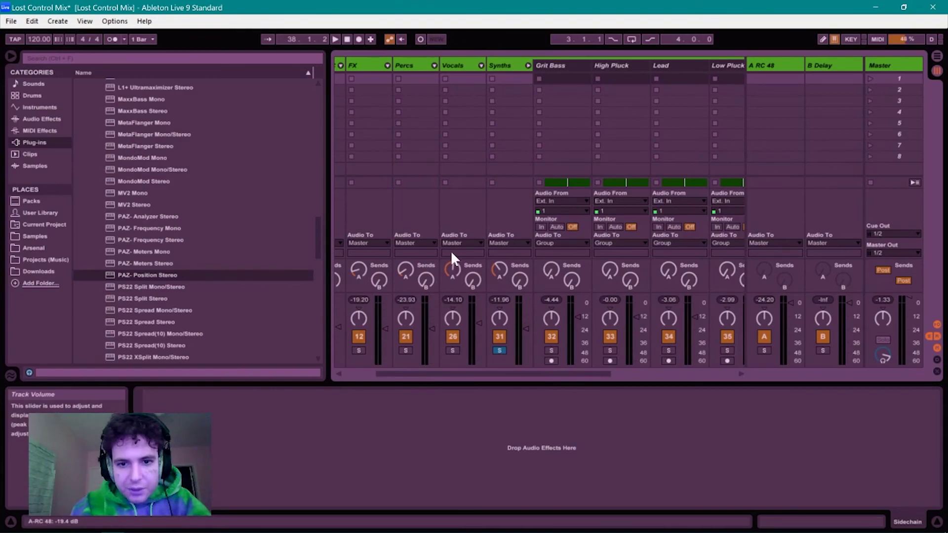
left_click(527, 65)
left_click_drag(608, 338, 607, 332)
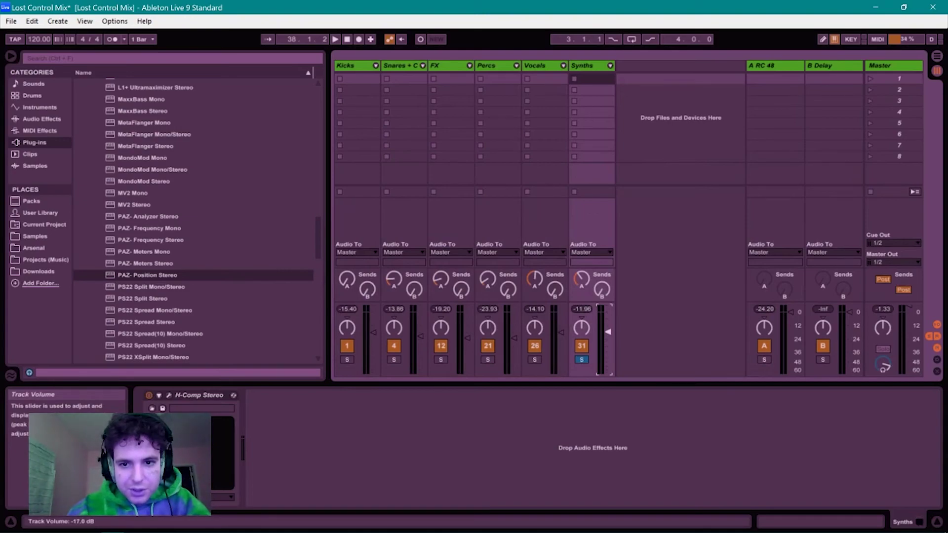
key("space")
left_click_drag(608, 331, 609, 325)
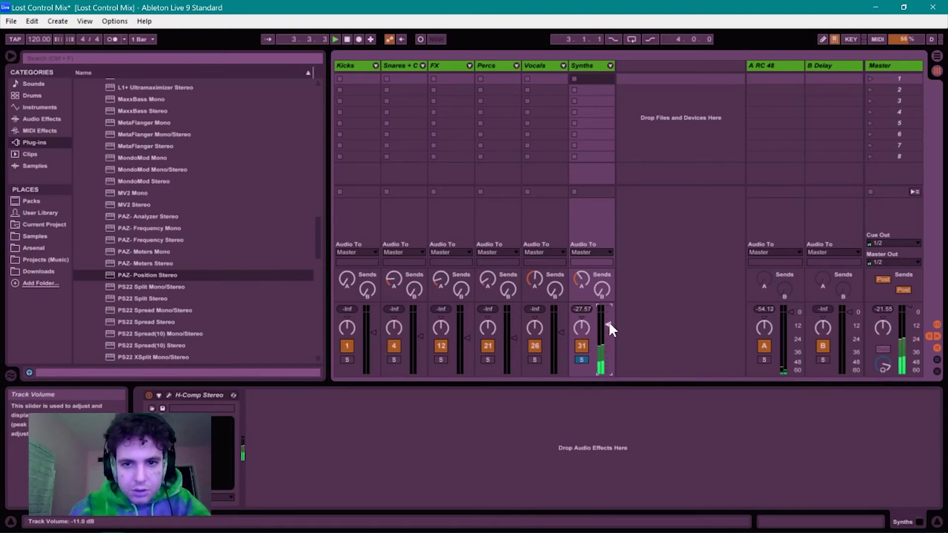
left_click(581, 280)
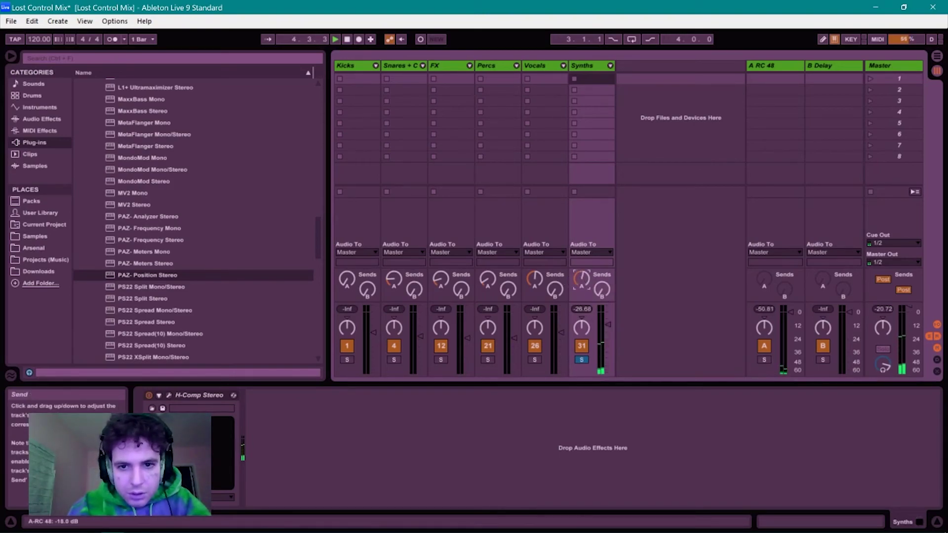
- Lower the soloed Synths group's RC 48 send slightly, then unfold the group and audition its Sidechain track soloed
left_click_drag(581, 279, 581, 285)
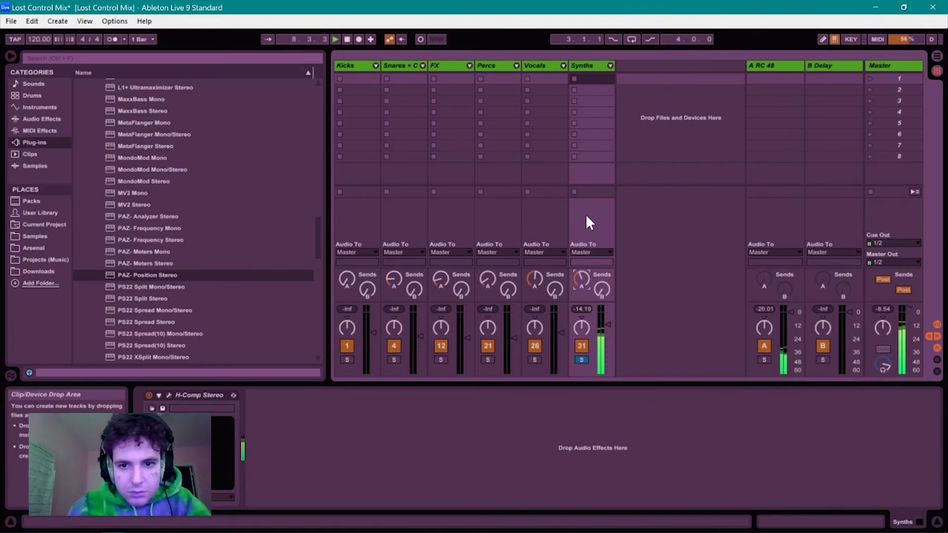
left_click(610, 66)
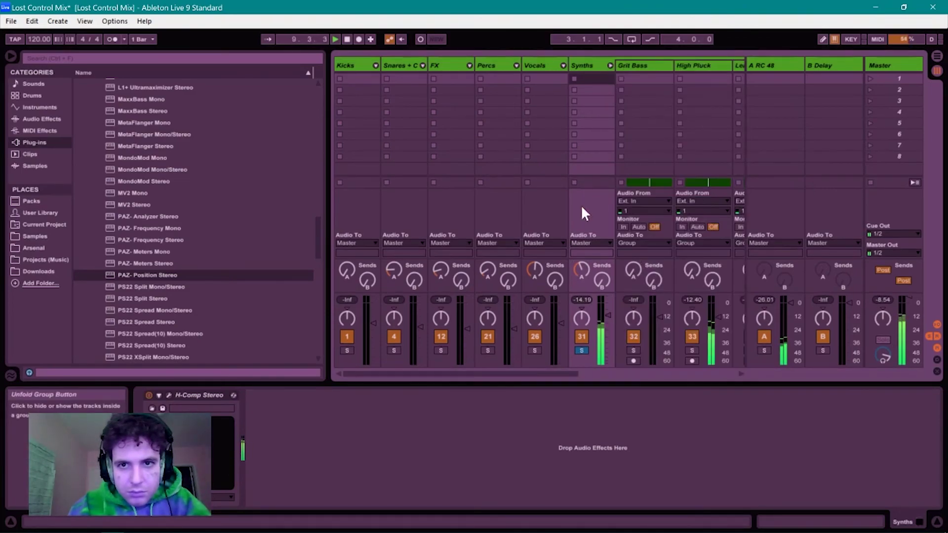
left_click_drag(547, 373, 733, 374)
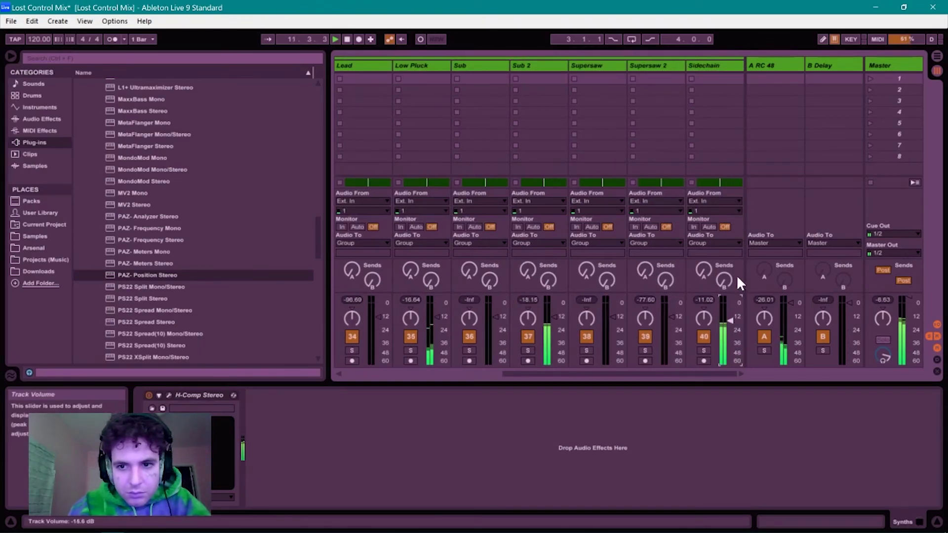
left_click(706, 64)
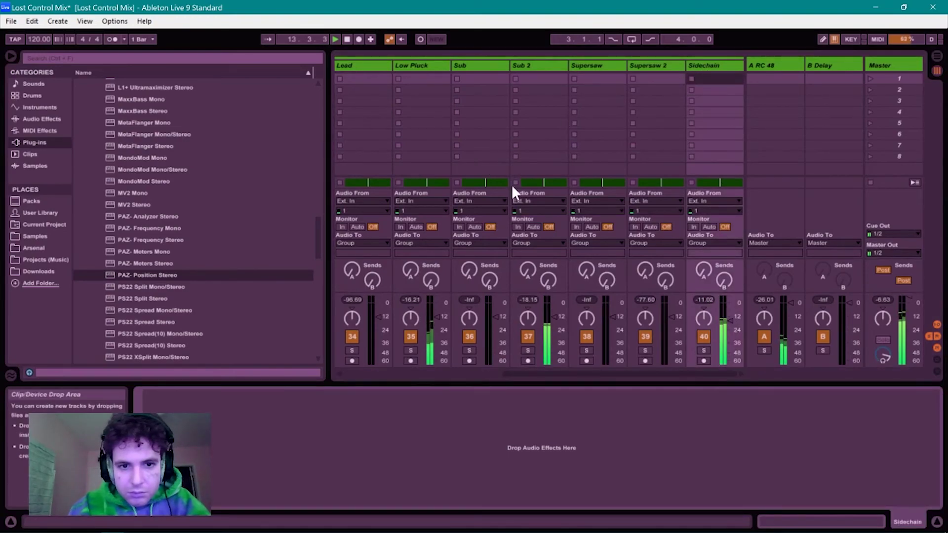
left_click(704, 348)
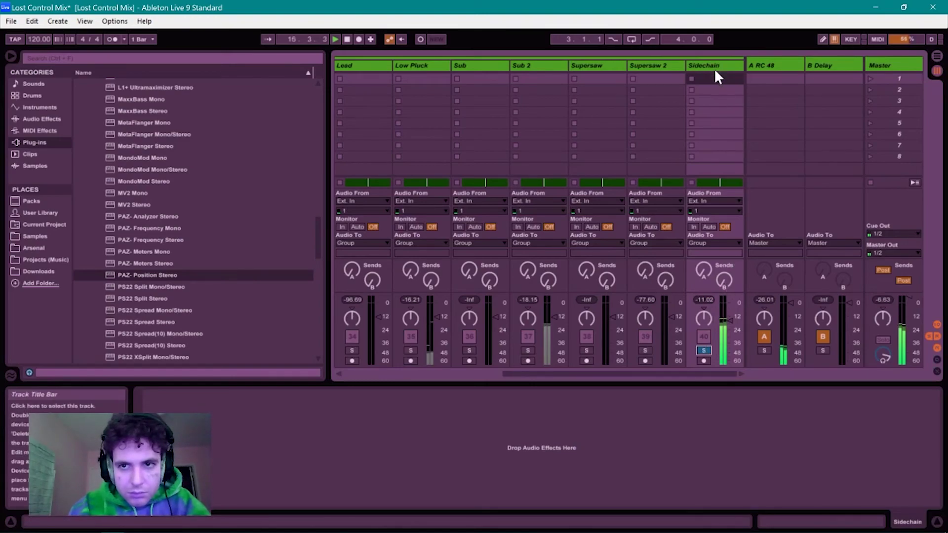
left_click(703, 349)
- Raise the Sidechain track's volume slightly and add RC 48 send to the Low Pluck track, then fold the Synths group
left_click_drag(633, 374, 512, 364)
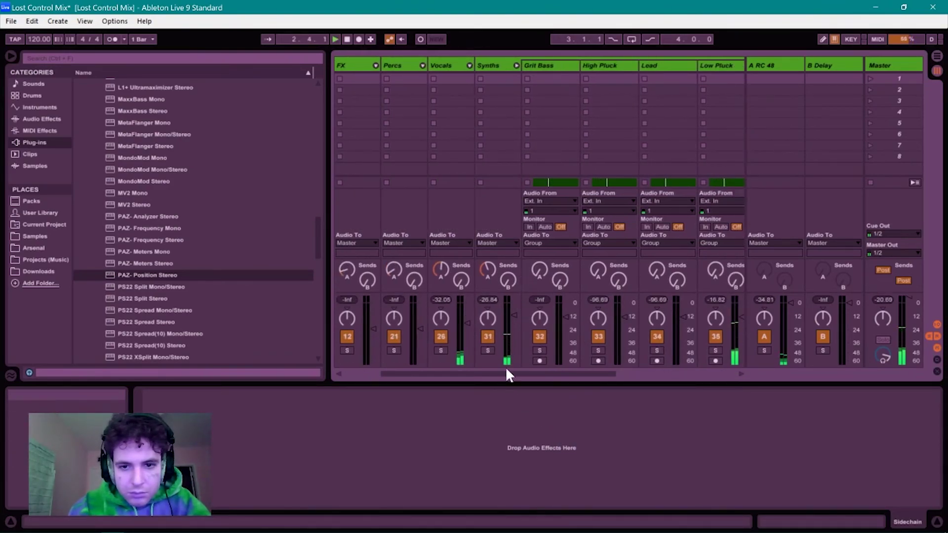
left_click_drag(511, 374, 736, 388)
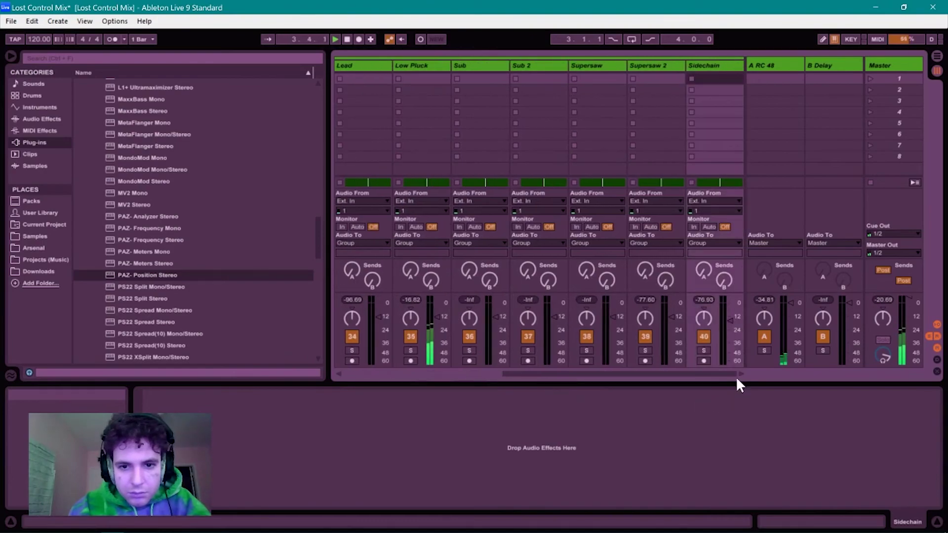
left_click(731, 319)
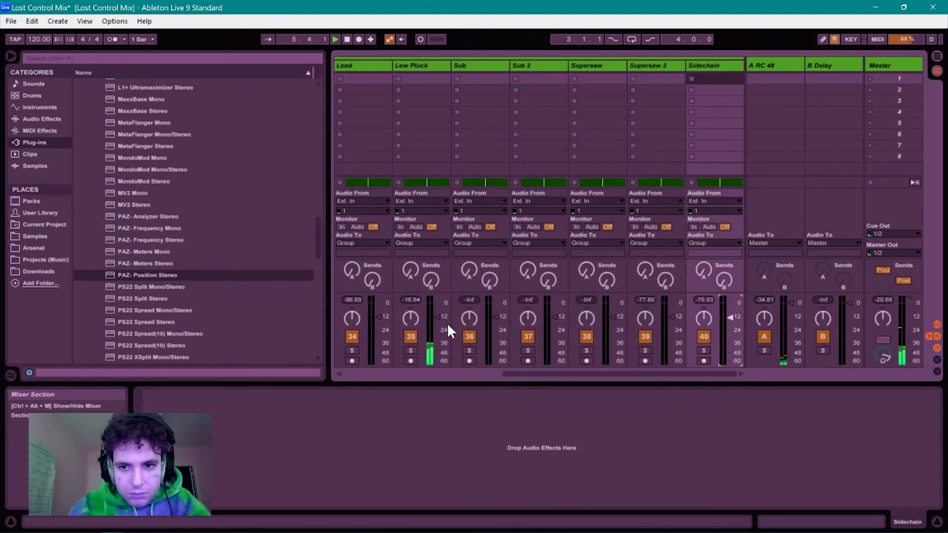
left_click_drag(414, 275, 413, 267)
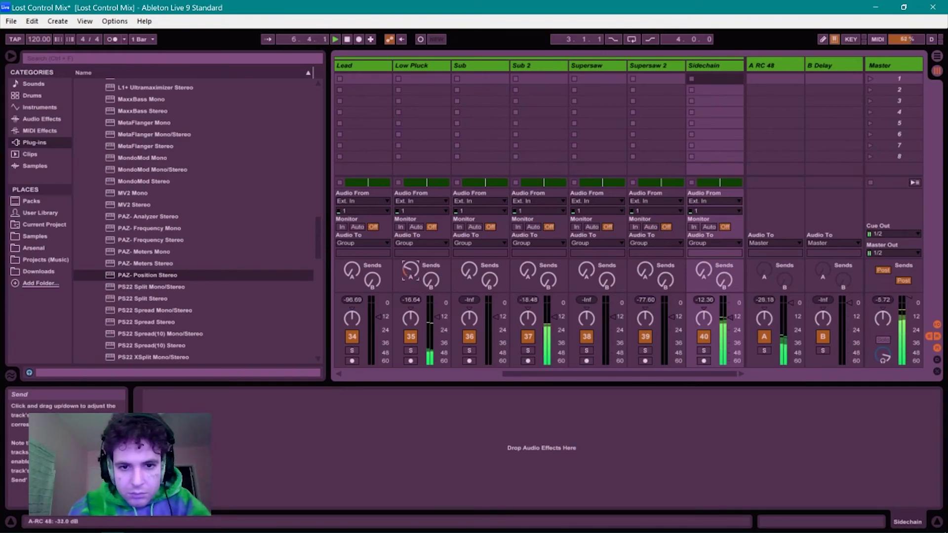
left_click_drag(558, 374, 429, 374)
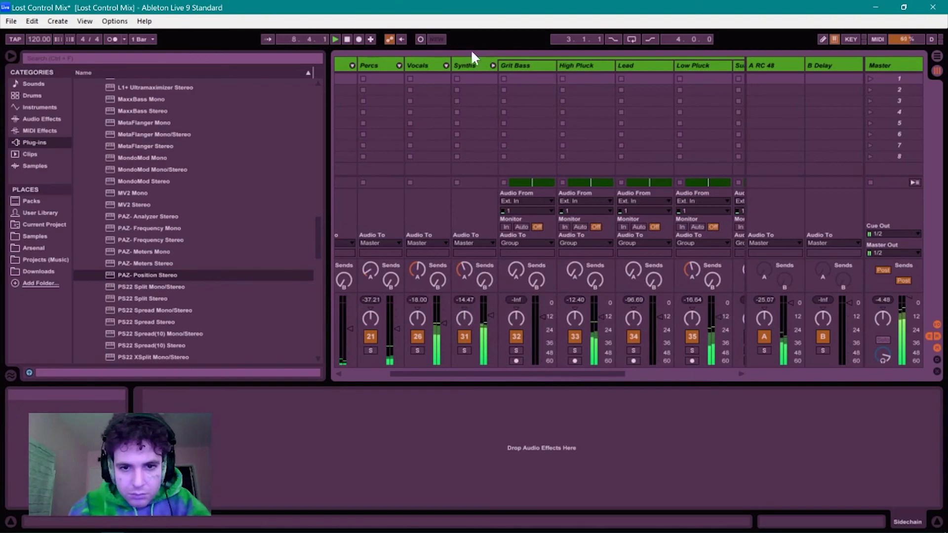
left_click(491, 66)
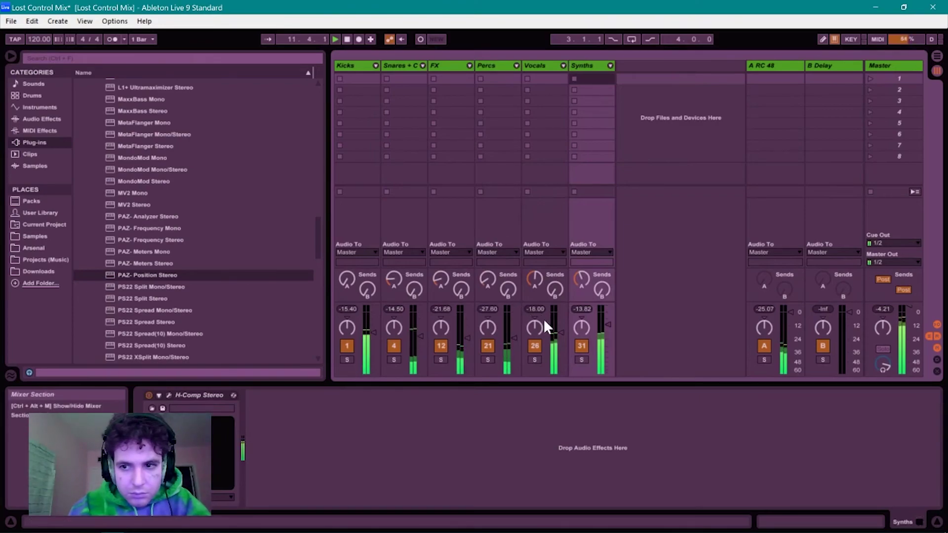
- Adjust the RC 48 send of the Vox 4 track inside the Vocals group, then fold the group and save the set
left_click(561, 66)
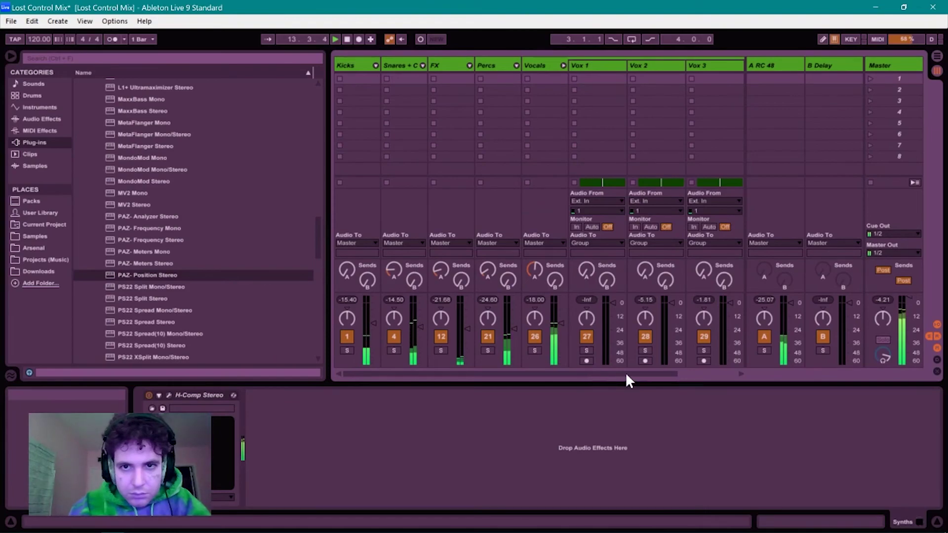
left_click_drag(618, 372, 663, 375)
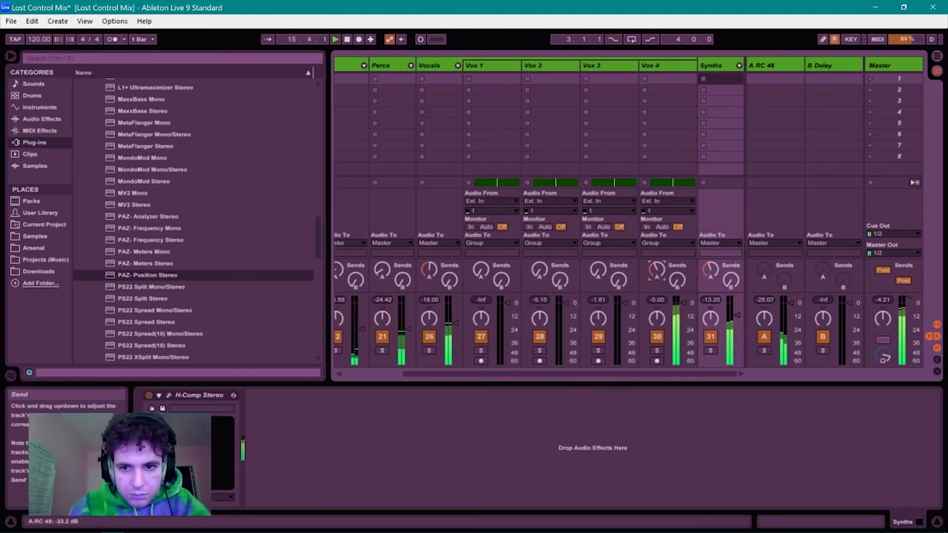
left_click_drag(656, 269, 656, 267)
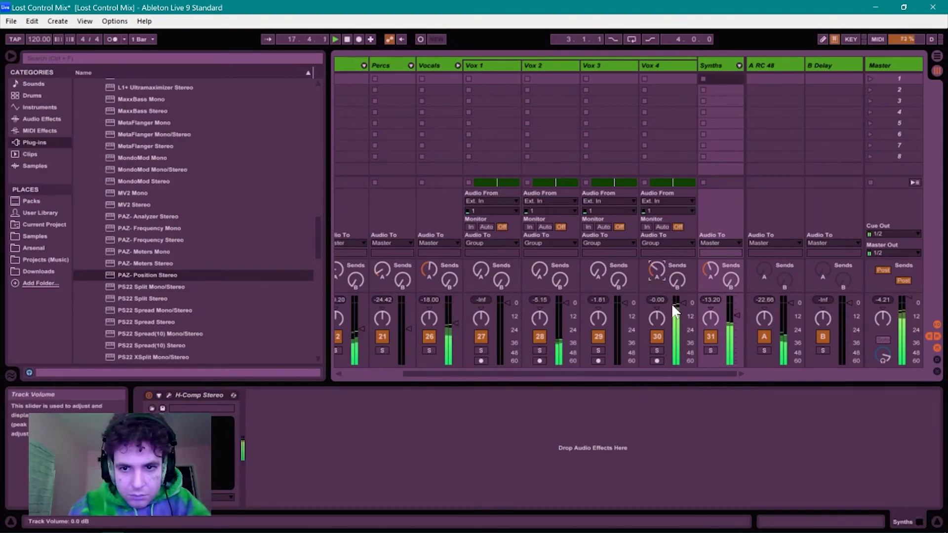
left_click_drag(647, 269, 647, 272)
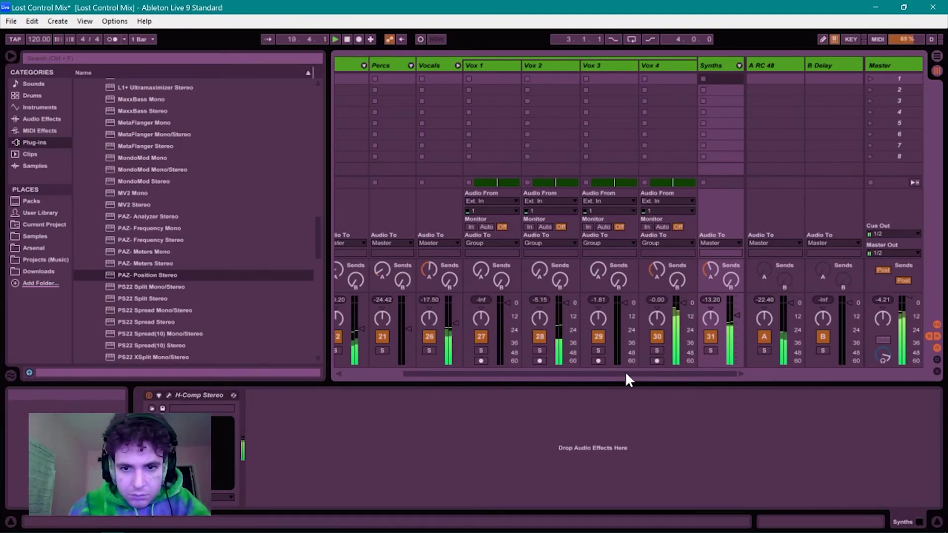
left_click_drag(629, 373, 567, 375)
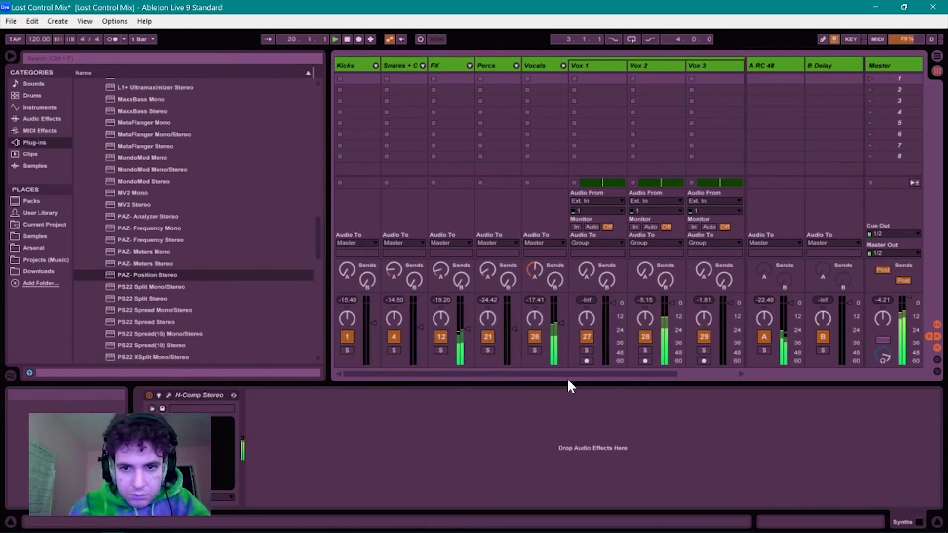
left_click(563, 65)
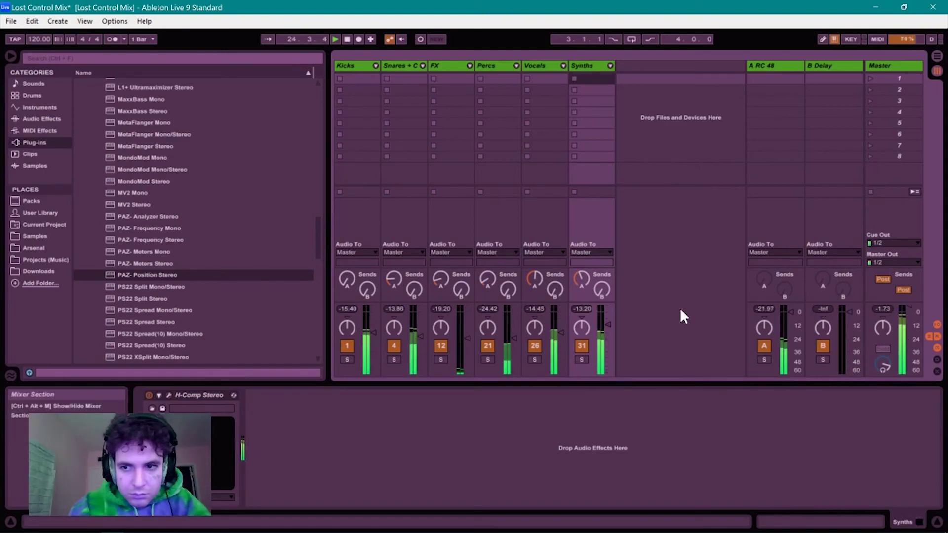
key("ctrl+s")
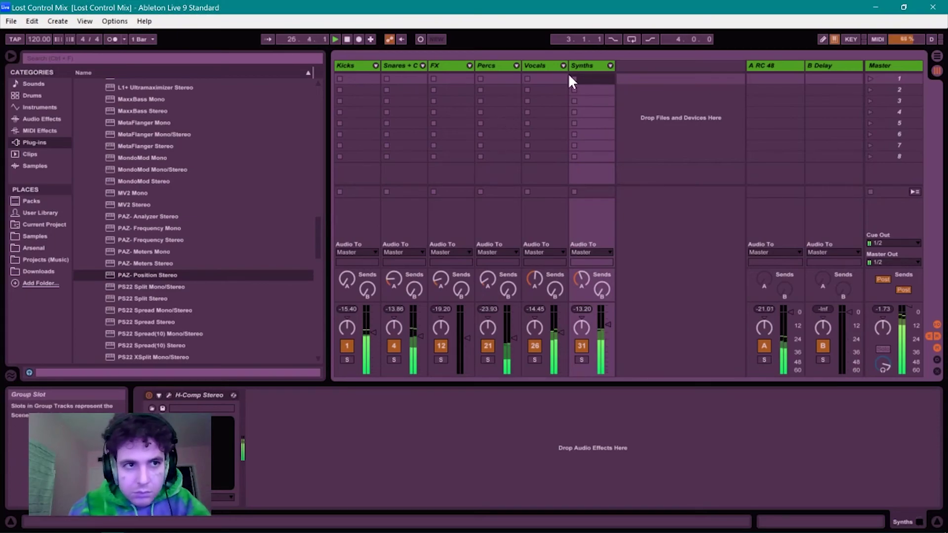
- Open the Master track's PAZ- Position Stereo analyzer, examine the full mix for anti-phase content during playback, then stop and close it
left_click(886, 65)
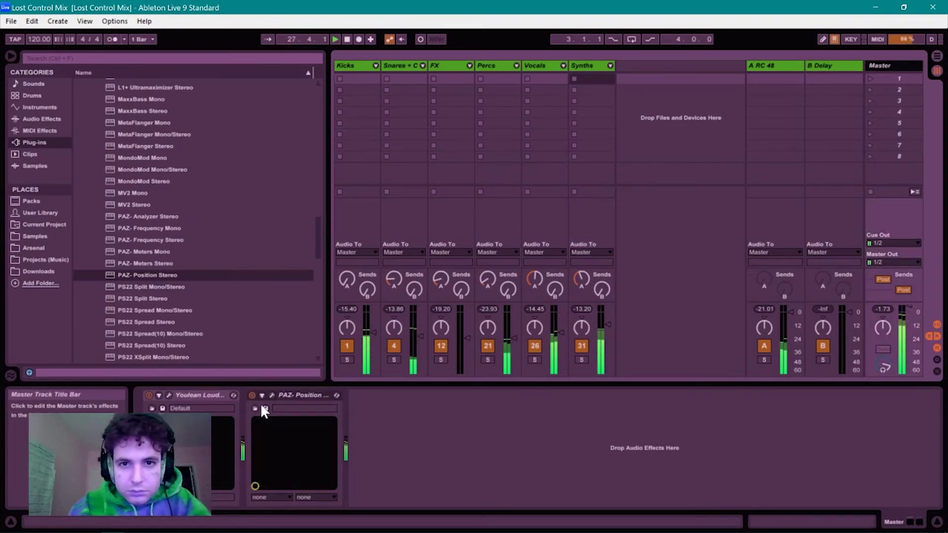
left_click(272, 395)
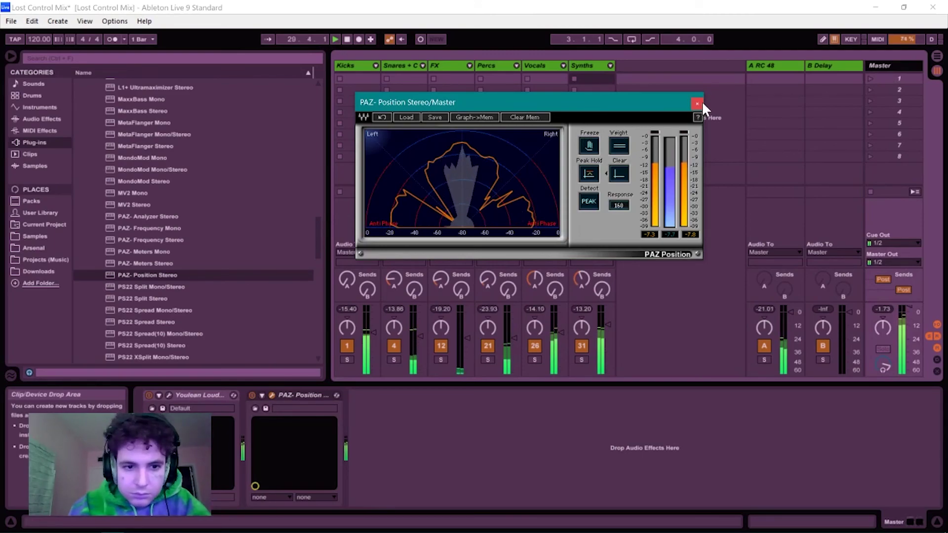
key("space")
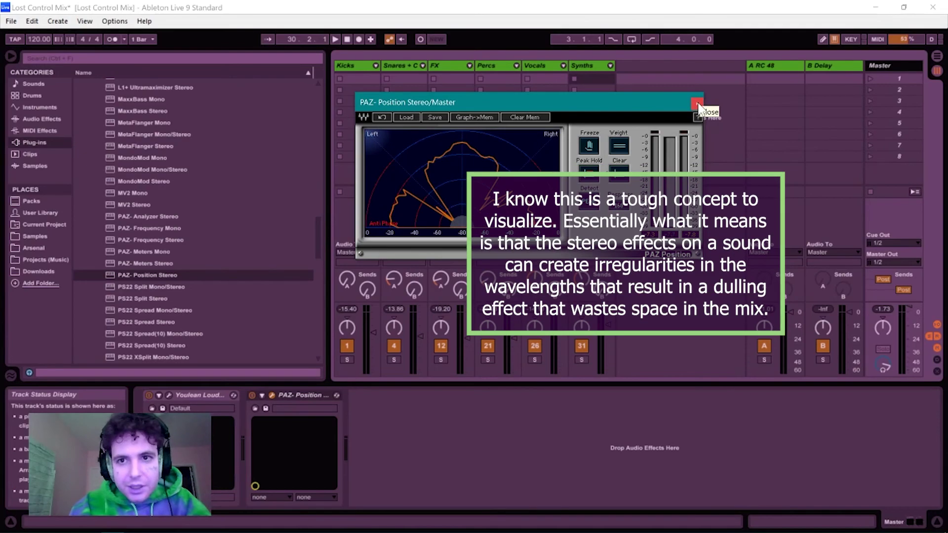
left_click(697, 104)
left_click(698, 104)
- Unfold and solo the Synths group, and add the PAZ- Position Stereo plug-in to its Grit Bass track
left_click(611, 64)
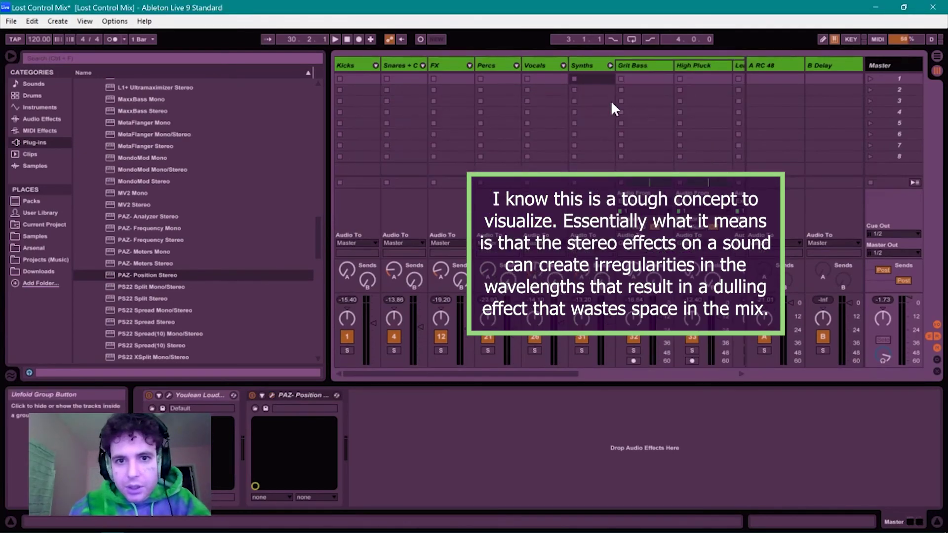
left_click_drag(508, 374, 586, 388)
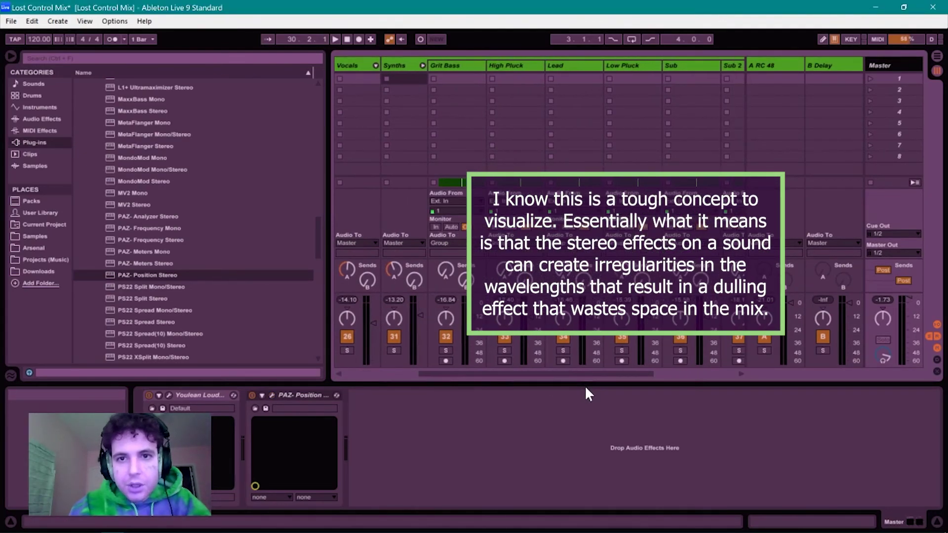
left_click(395, 350)
left_click_drag(493, 374, 529, 386)
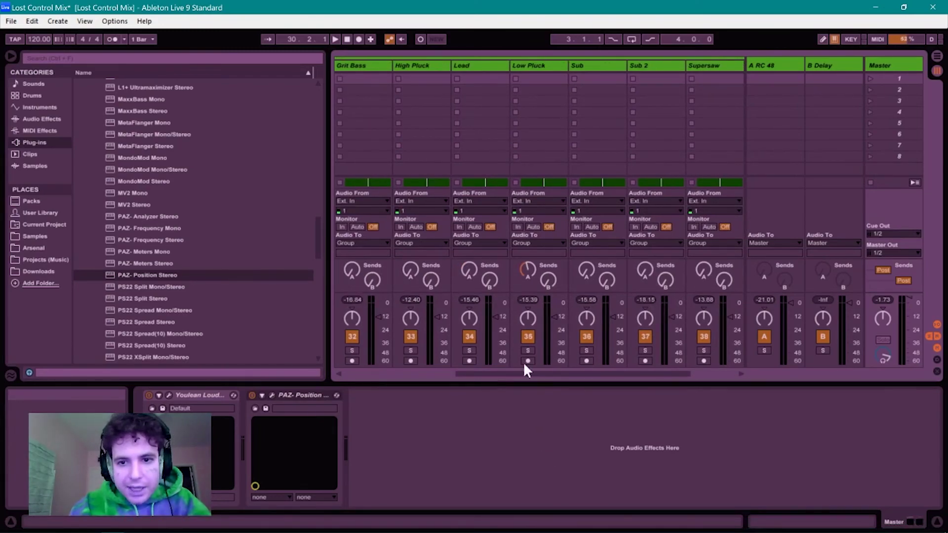
left_click_drag(515, 374, 506, 373)
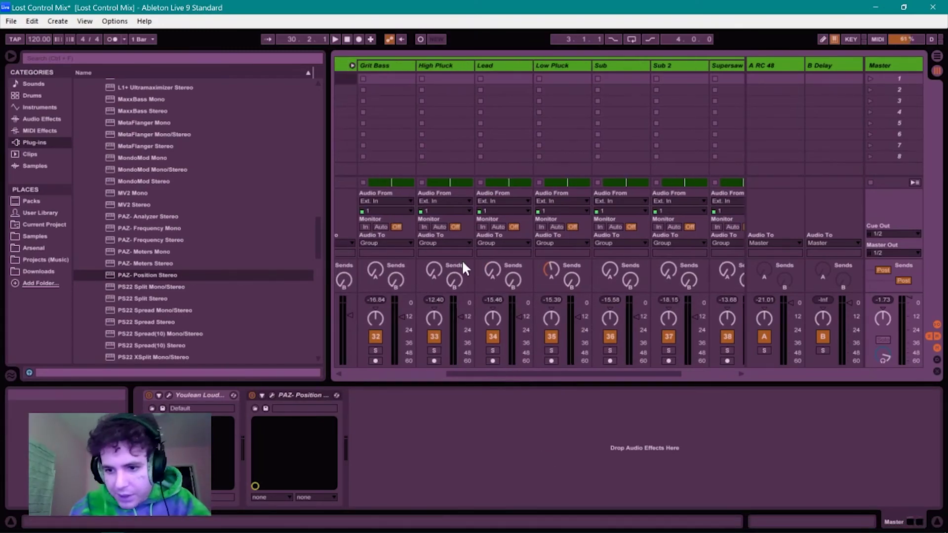
left_click(393, 63)
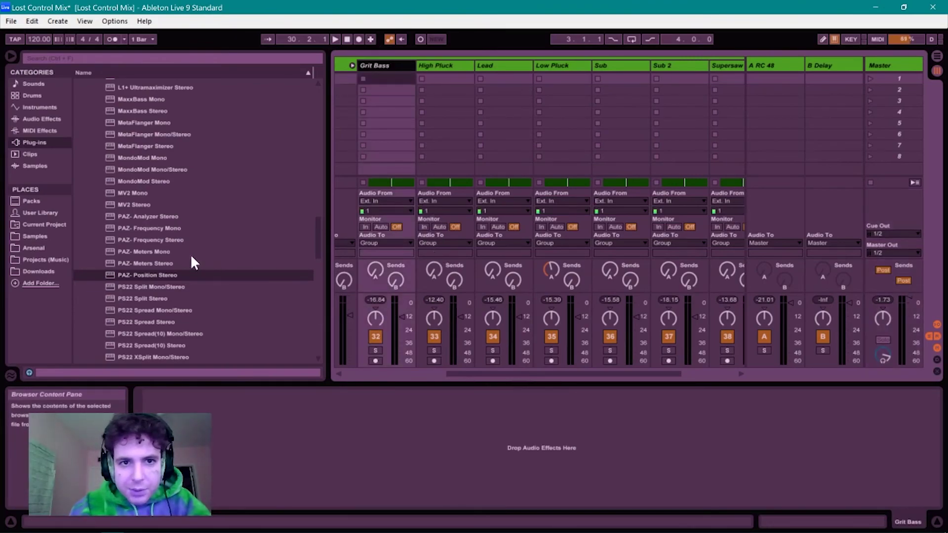
double_click(167, 275)
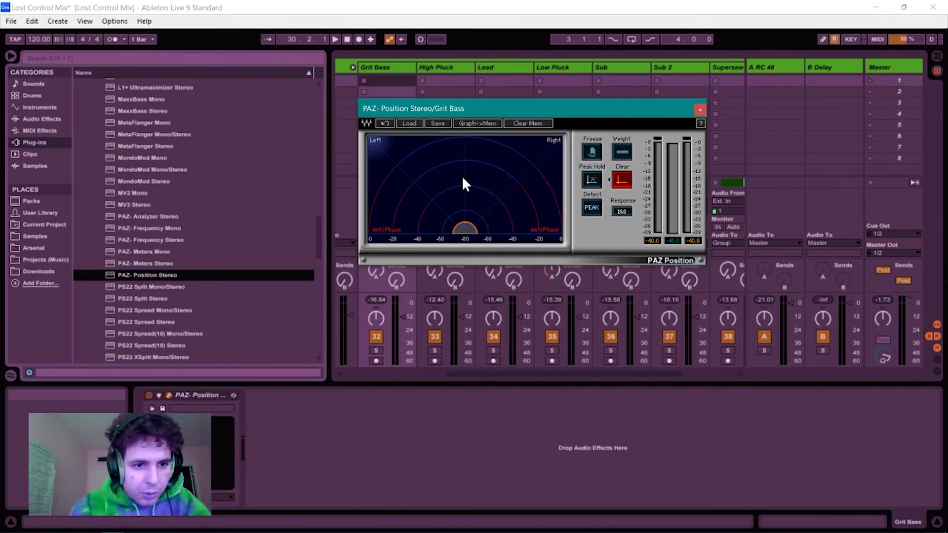
- Close the Grit Bass analyzer window, switch to the Arrangement View and place the insert marker at bar 25 on the Synths track
key("space")
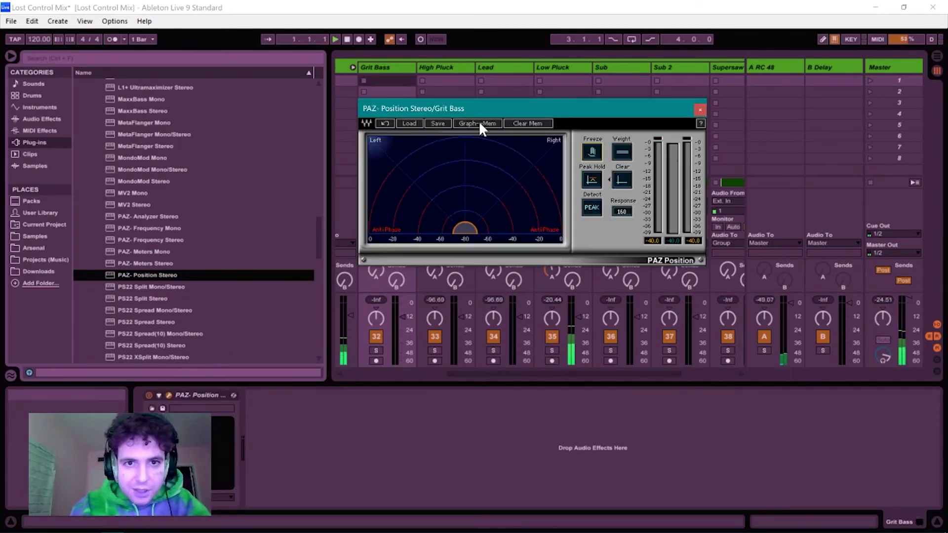
left_click_drag(511, 107, 674, 203)
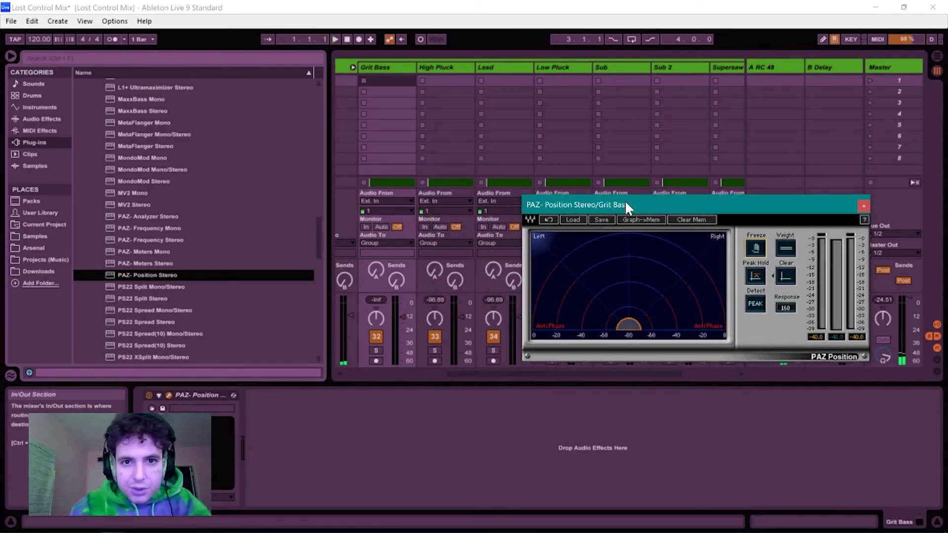
left_click(863, 206)
key("Tab")
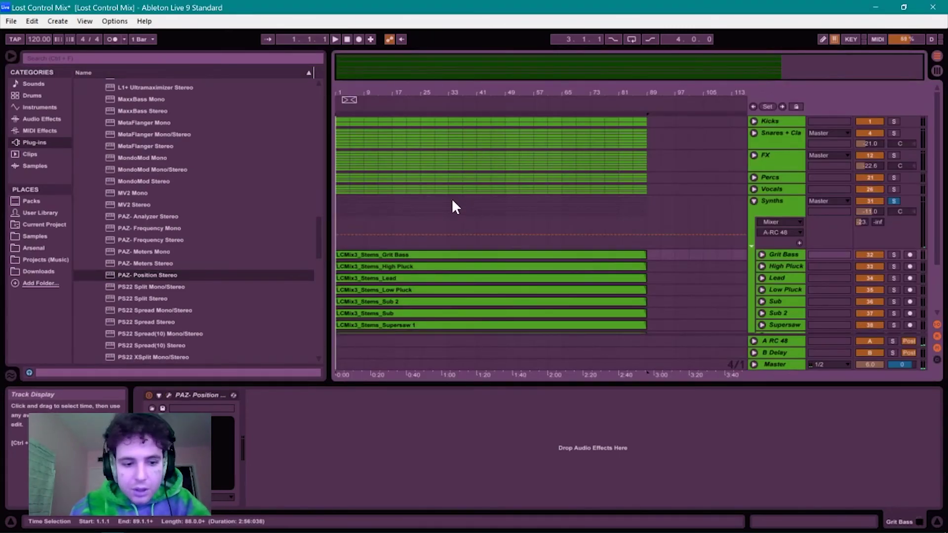
left_click(363, 207)
key("space")
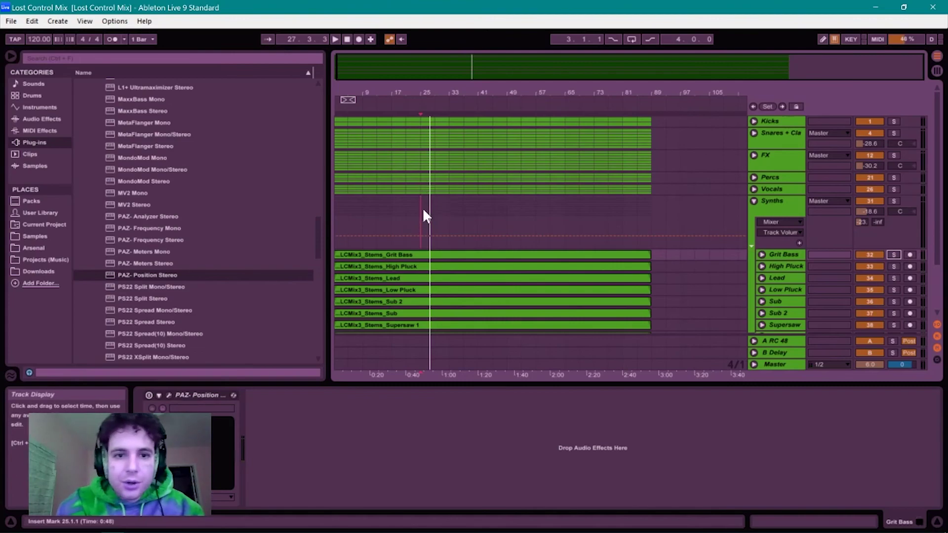
left_click(421, 210)
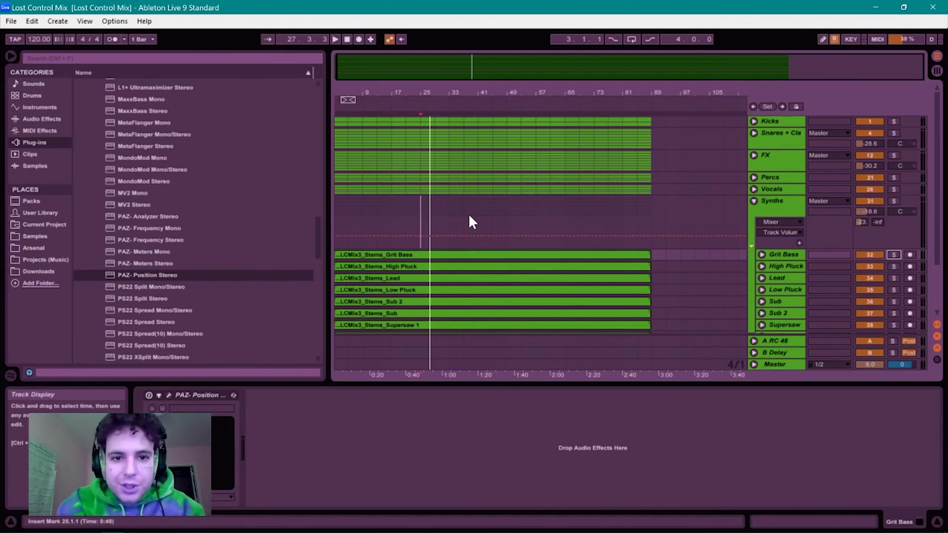
- Activate and open Grit Bass's PAZ- Position Stereo, move its window clear of the track clips, and examine its stereo position from bar 25
left_click(148, 395)
left_click(169, 395)
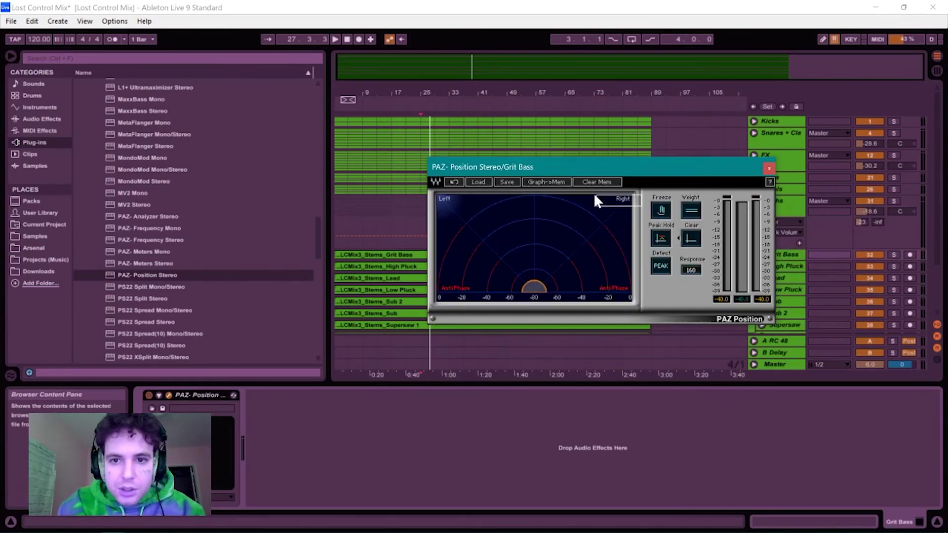
left_click_drag(572, 170, 322, 63)
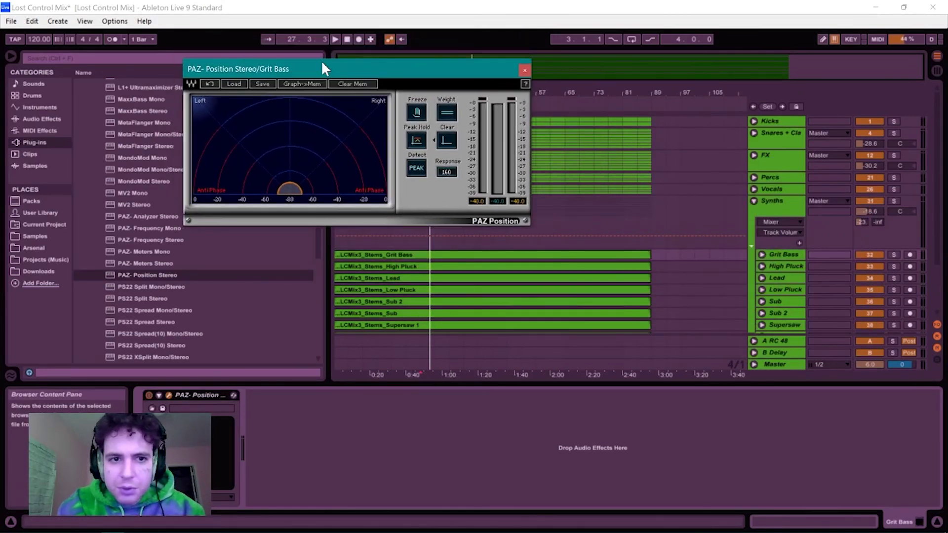
key("space")
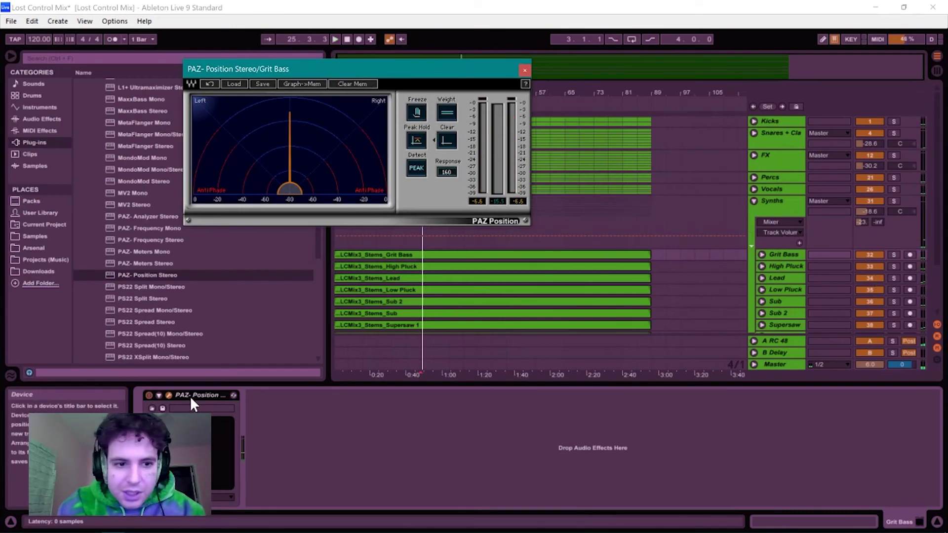
- Copy Grit Bass's PAZ- Position Stereo onto the High Pluck track and examine High Pluck's stereo position during playback from bar 25
left_click(396, 267)
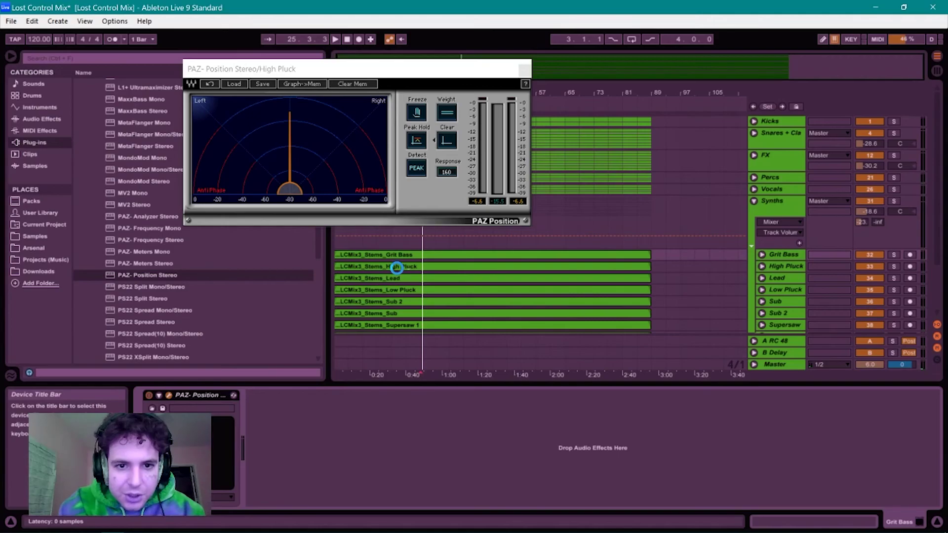
left_click(355, 267)
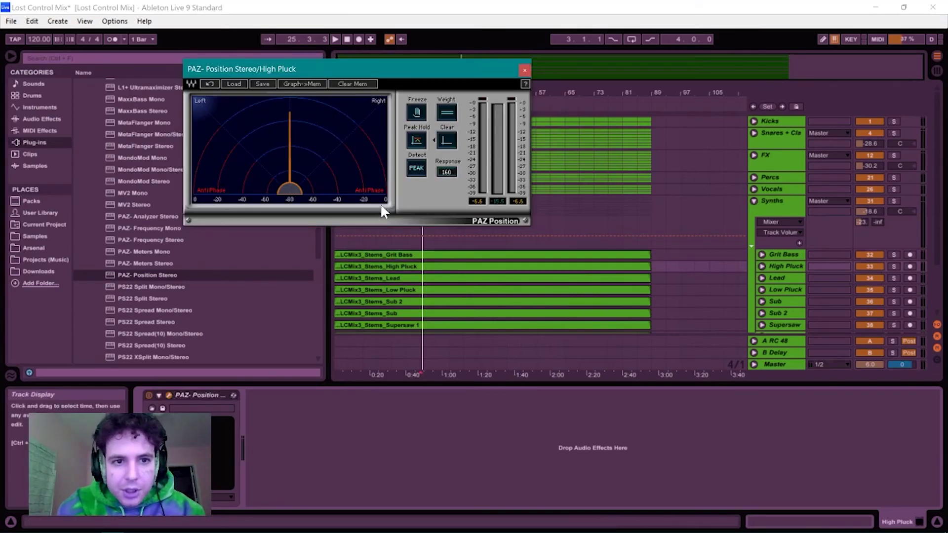
key("space")
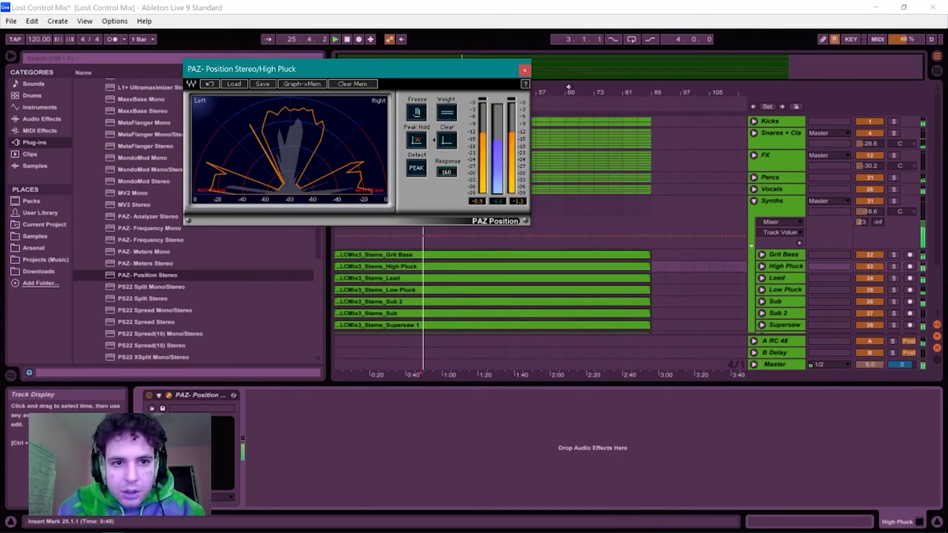
key("space")
- Add the Utility audio effect to the High Pluck track, placed ahead of PAZ- Position Stereo
scroll(138, 216, "up", 1)
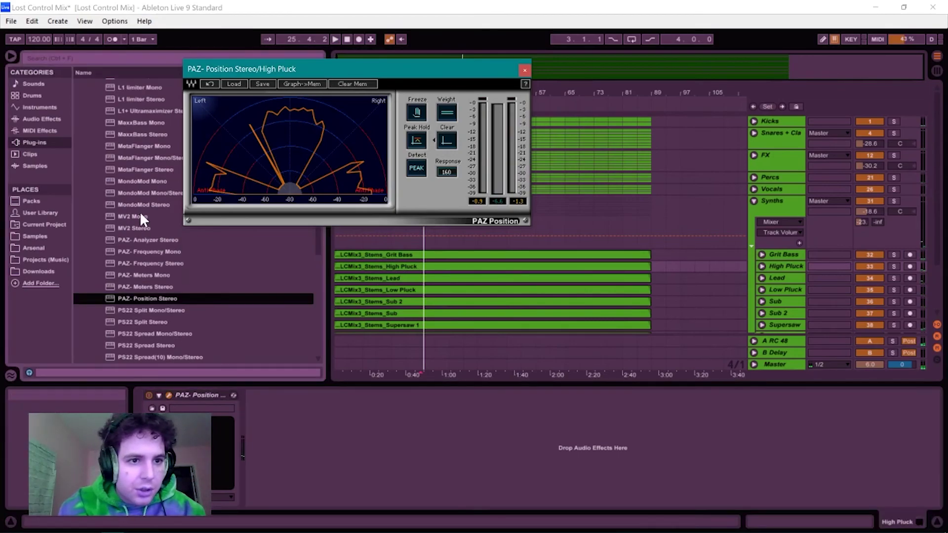
scroll(140, 211, "up", 1)
left_click(39, 119)
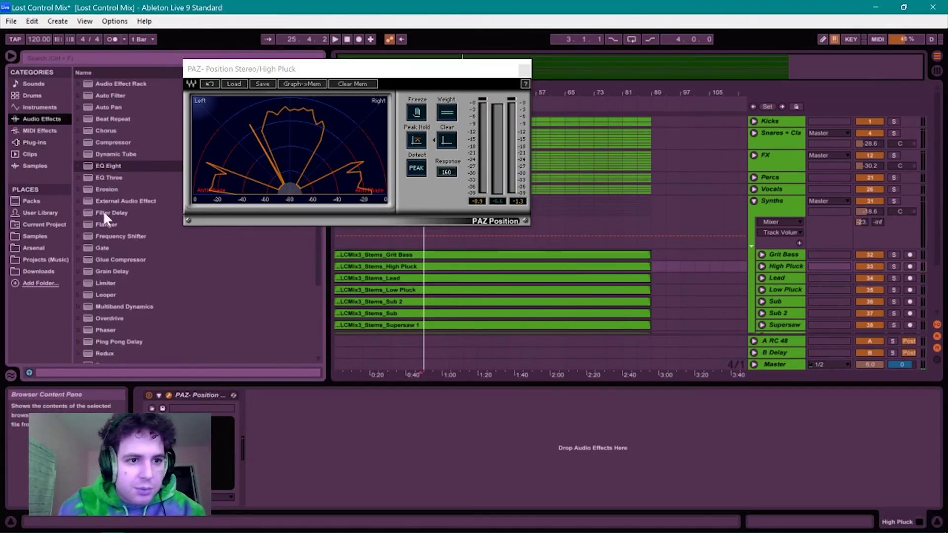
scroll(114, 251, "down", 4)
left_click(114, 334)
mouse_move(114, 336)
left_mouse_down()
mouse_move(271, 423)
mouse_move(568, 434)
mouse_move(592, 444)
left_mouse_up()
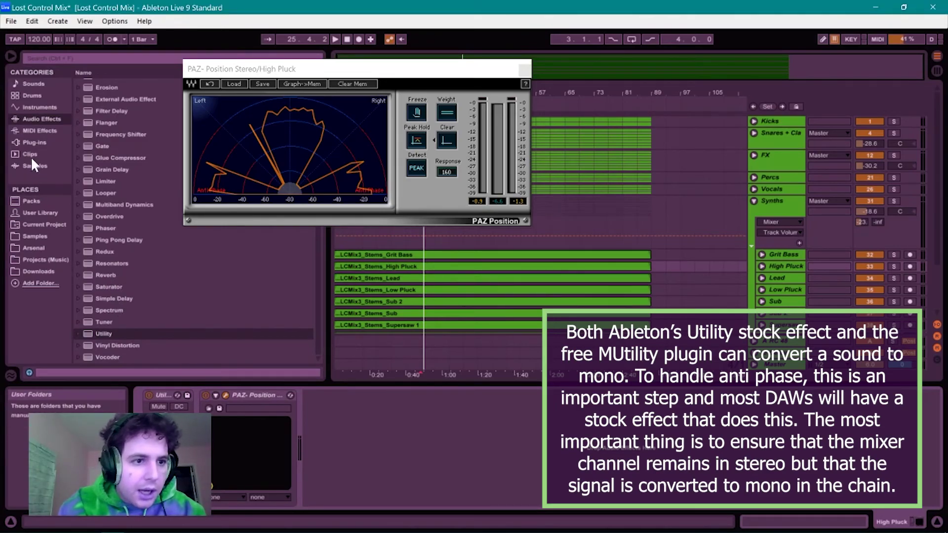
- Find the PS22 Spread Stereo plug-in and insert it between Utility and PAZ- Position Stereo on the High Pluck track
left_click(29, 143)
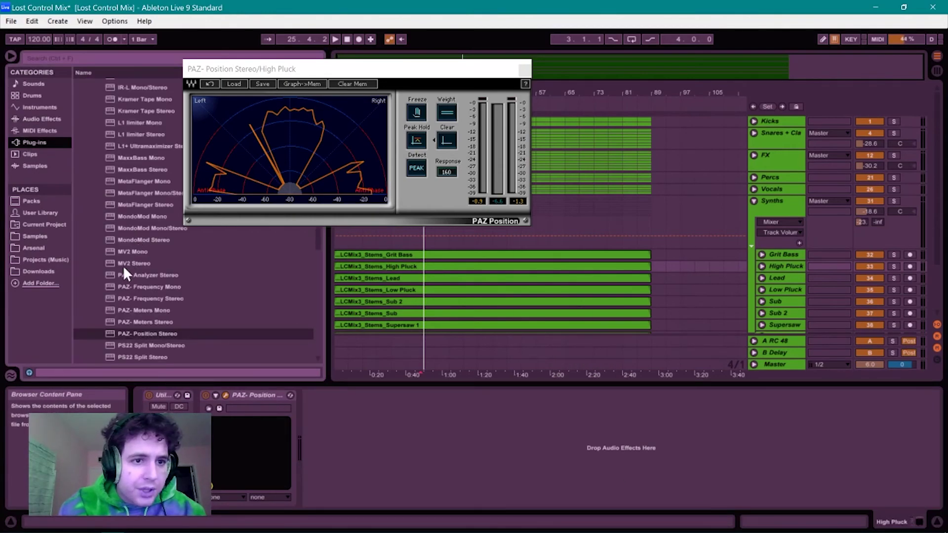
scroll(123, 266, "up", 5)
scroll(121, 267, "up", 10)
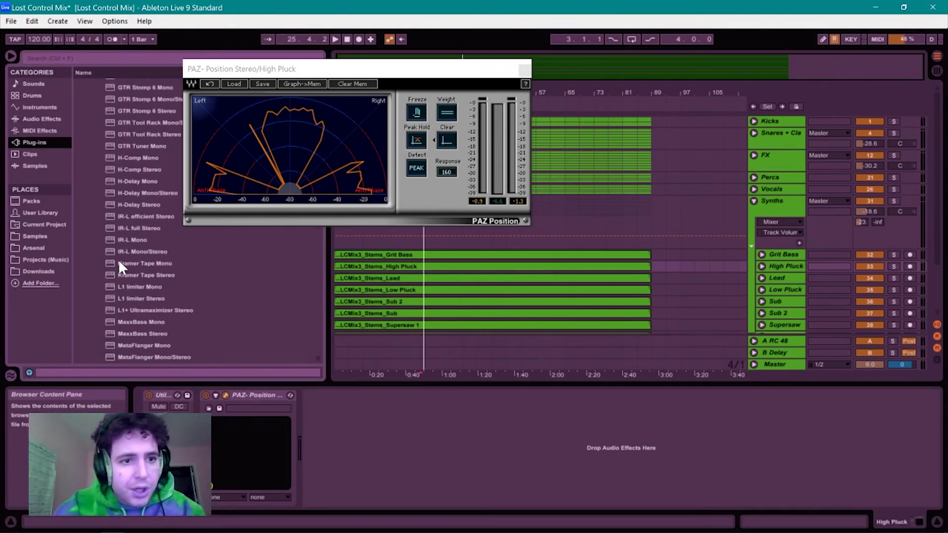
scroll(121, 267, "up", 10)
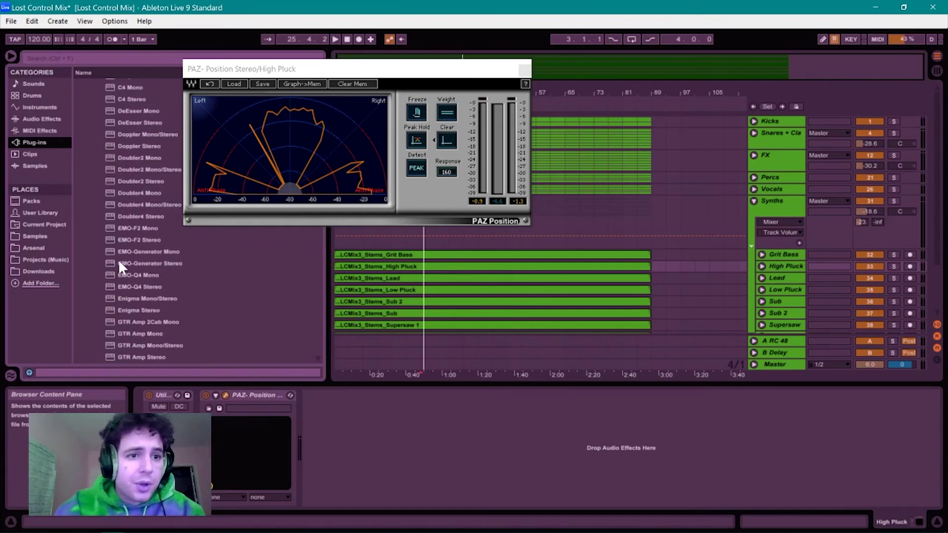
scroll(121, 266, "down", 15)
scroll(121, 267, "down", 12)
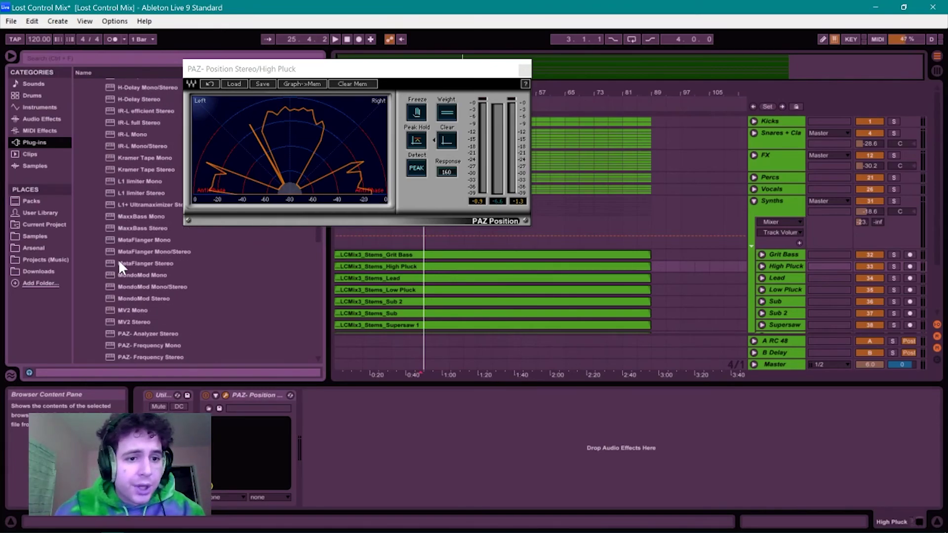
scroll(120, 265, "down", 5)
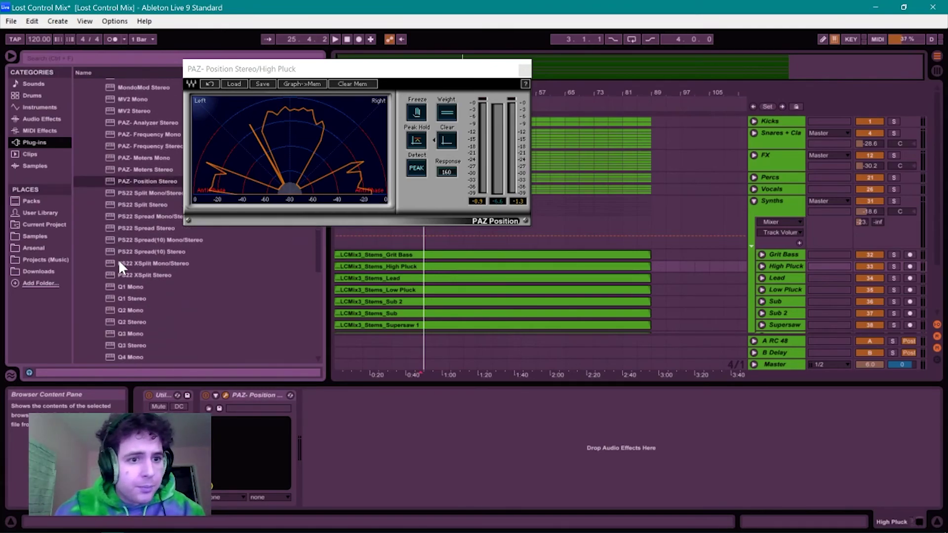
scroll(120, 265, "up", 7)
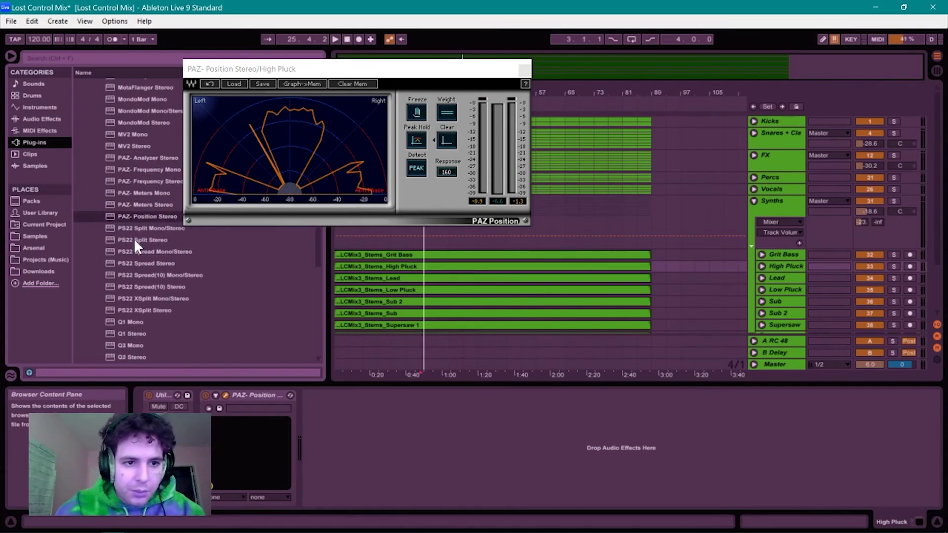
left_click(134, 238)
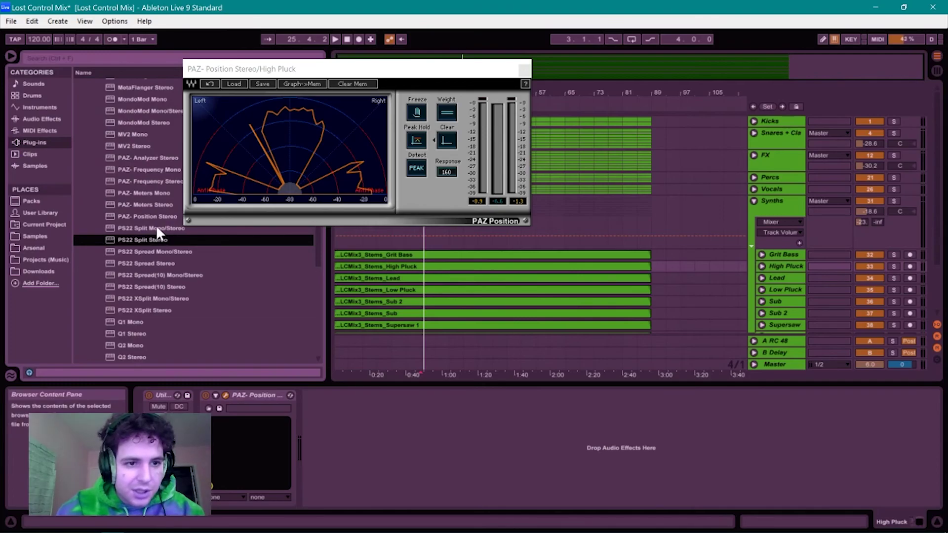
left_click(148, 263)
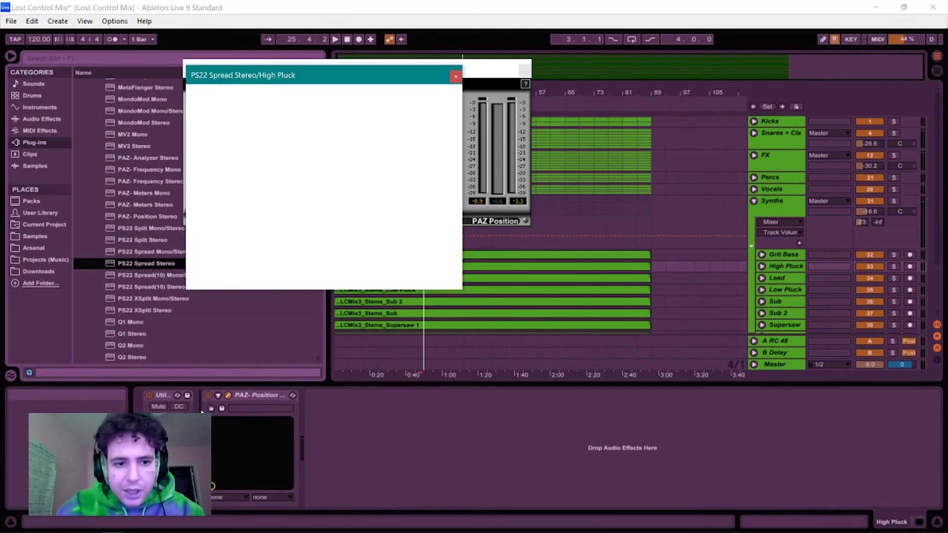
- Move the PS22 Spread window clear of the analyzer and load its Mono Track Enhancer preset for High Pluck
left_click_drag(370, 73, 254, 249)
left_click(279, 270)
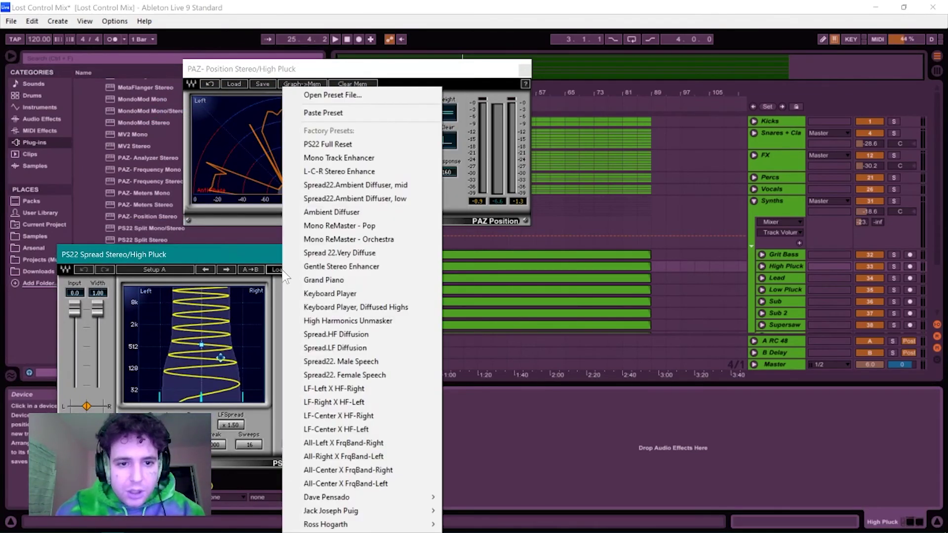
left_click(360, 162)
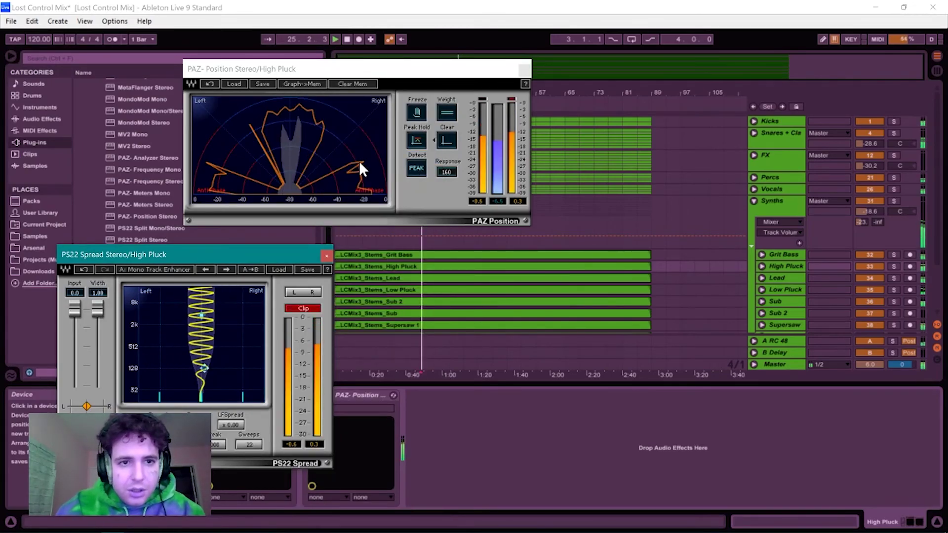
- Close the PS22 Spread window, clear the analyzer's peaks, examine High Pluck's stereo position during playback, then stop and close the analyzer
left_click(325, 256)
left_click(444, 139)
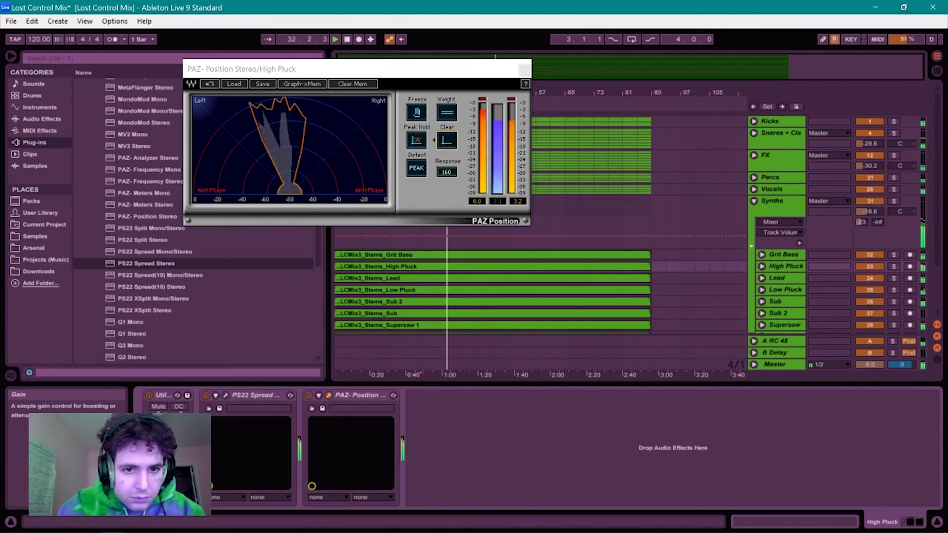
key("space")
left_click(525, 67)
left_click(526, 70)
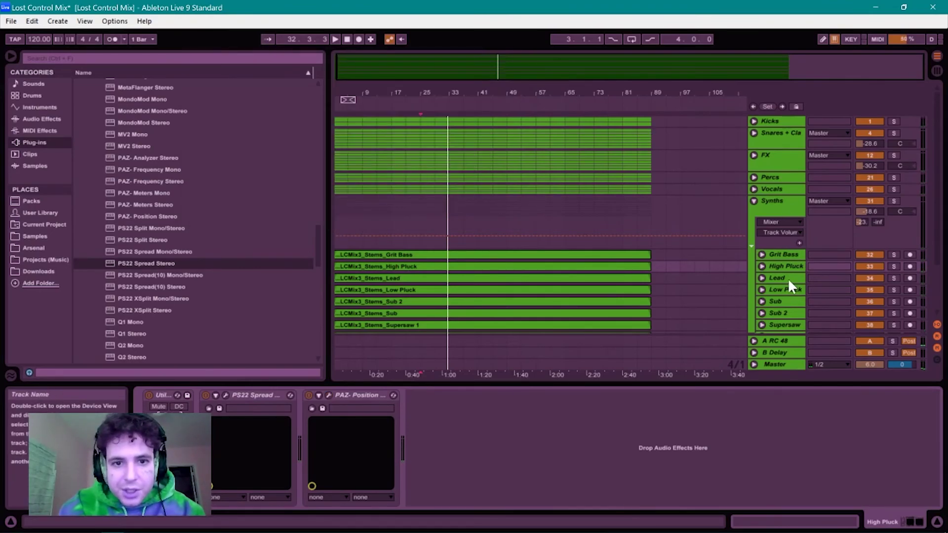
- Copy High Pluck's PAZ- Position Stereo onto the Lead track, open it and examine Lead's stereo position from bar 25
left_click(353, 395)
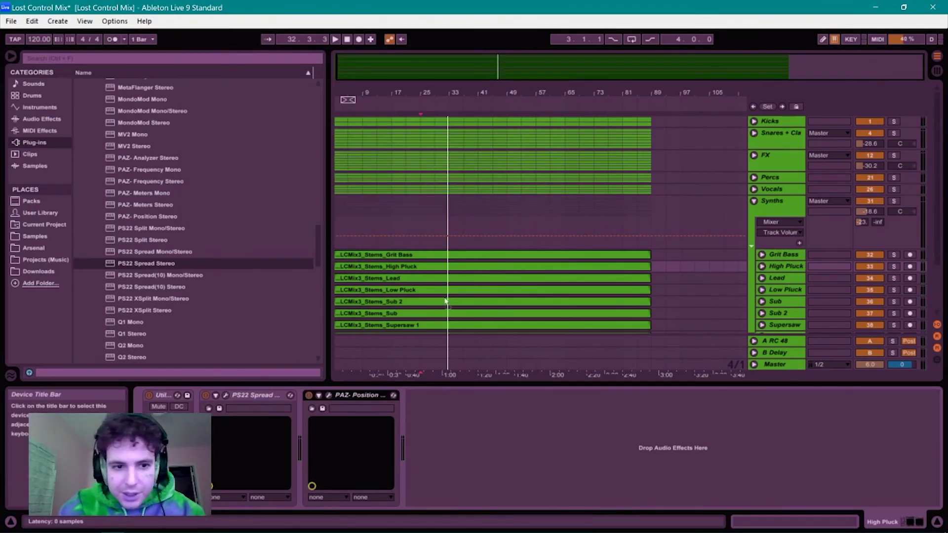
left_click(427, 278)
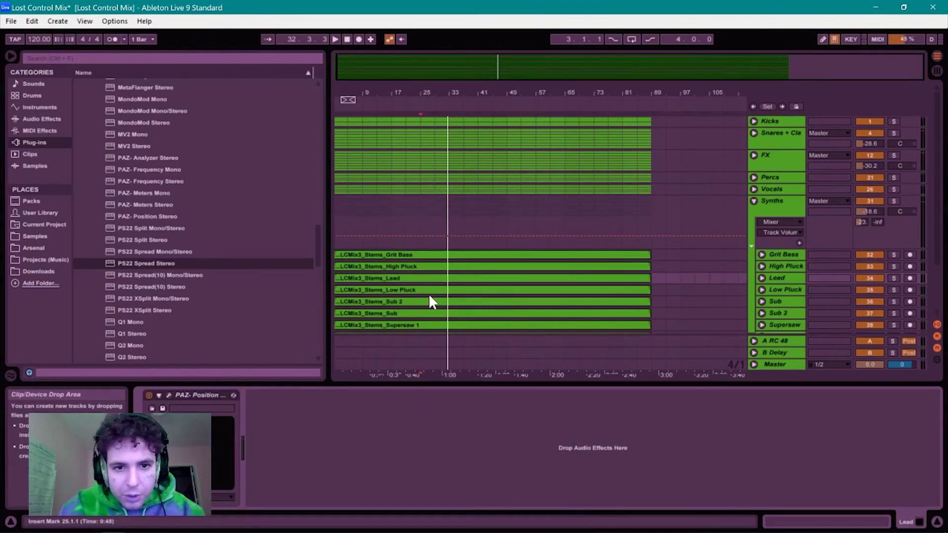
left_click(169, 396)
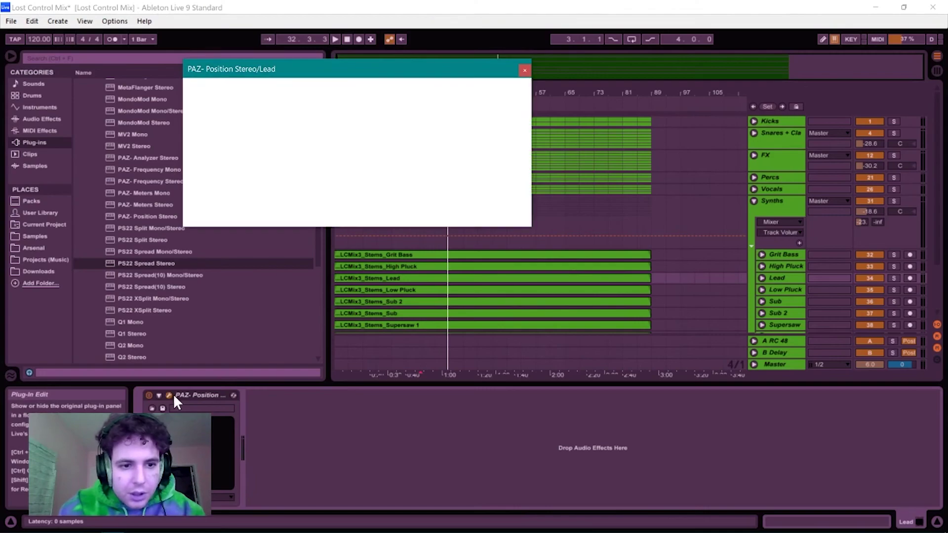
key("space")
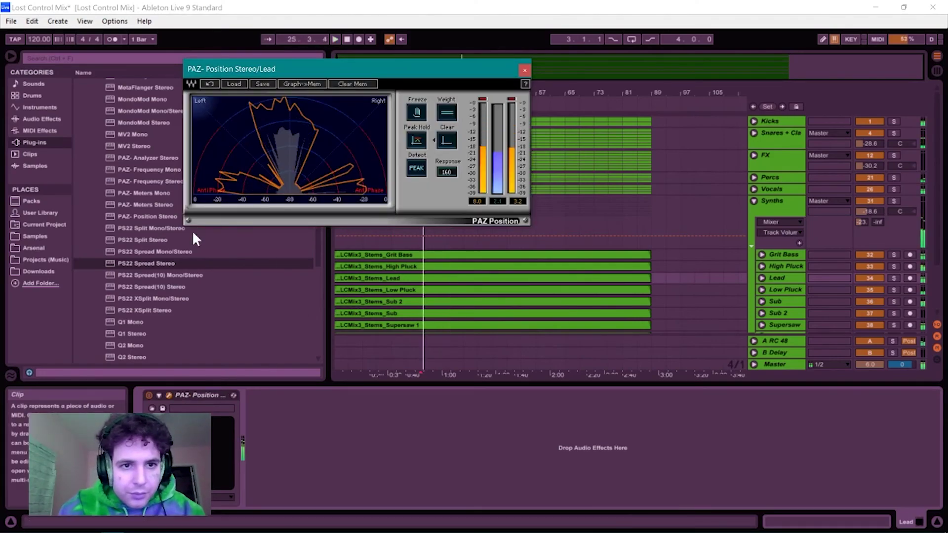
- Add the Utility audio effect to the Lead track, placed ahead of PAZ- Position Stereo
left_click(48, 123)
left_click(46, 121)
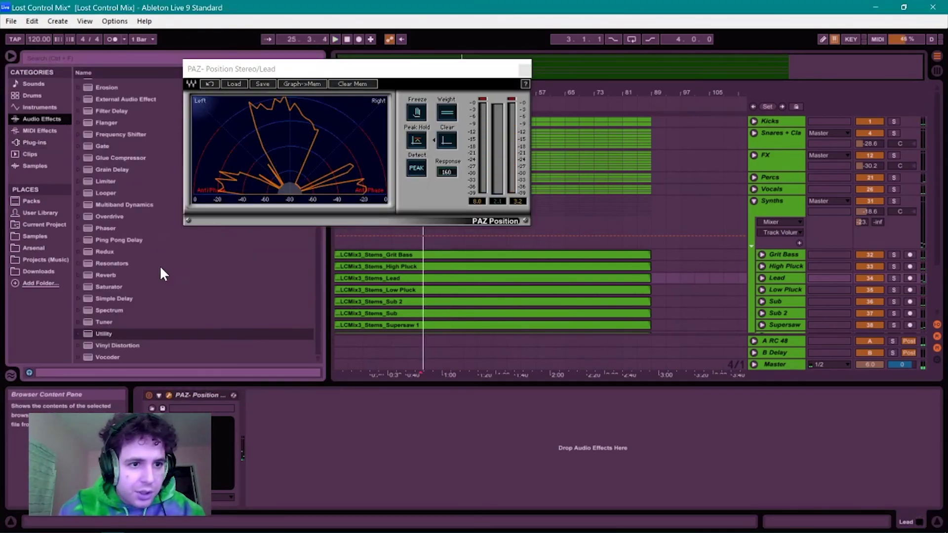
left_click(105, 334)
left_click_drag(104, 334, 260, 409)
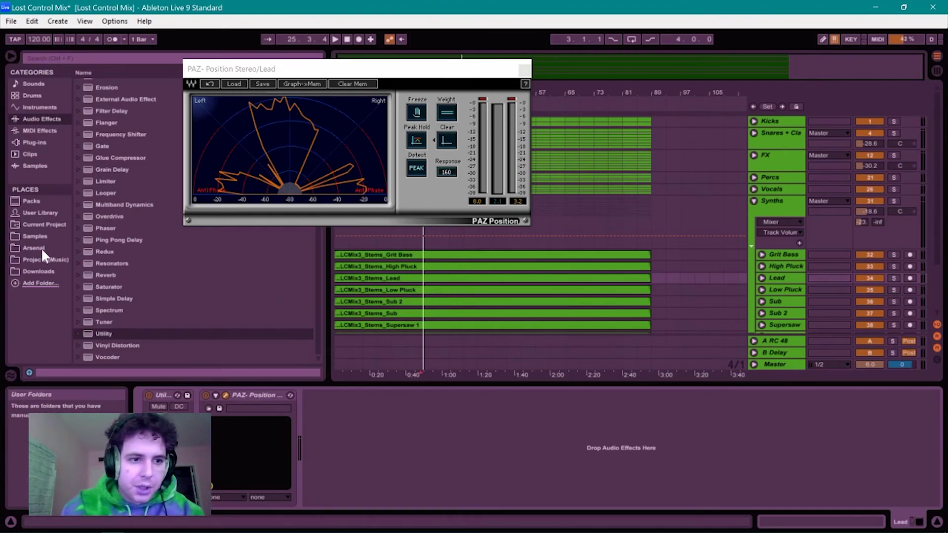
- Insert the PS22 Spread Stereo plug-in between Utility and PAZ- Position Stereo on the Lead track
left_click(46, 141)
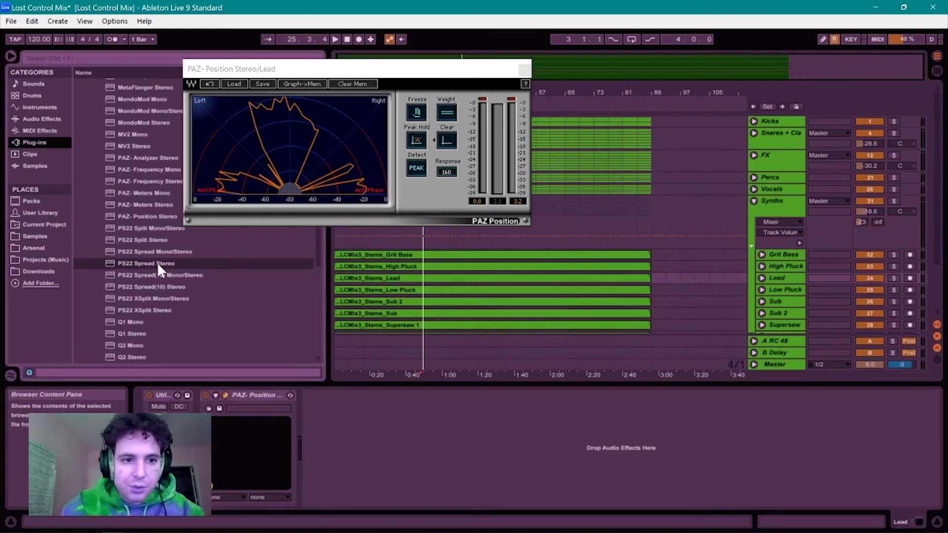
scroll(157, 262, "down", 3)
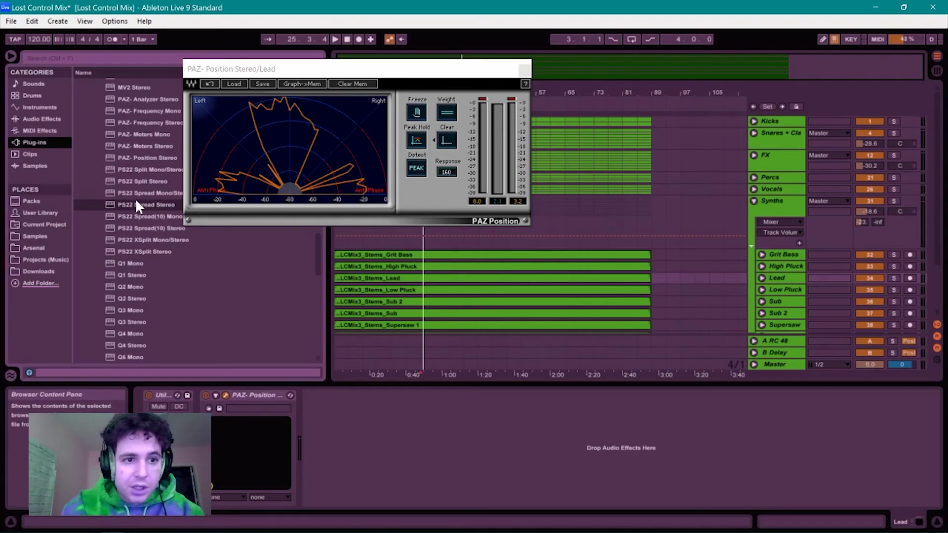
scroll(137, 196, "up", 3)
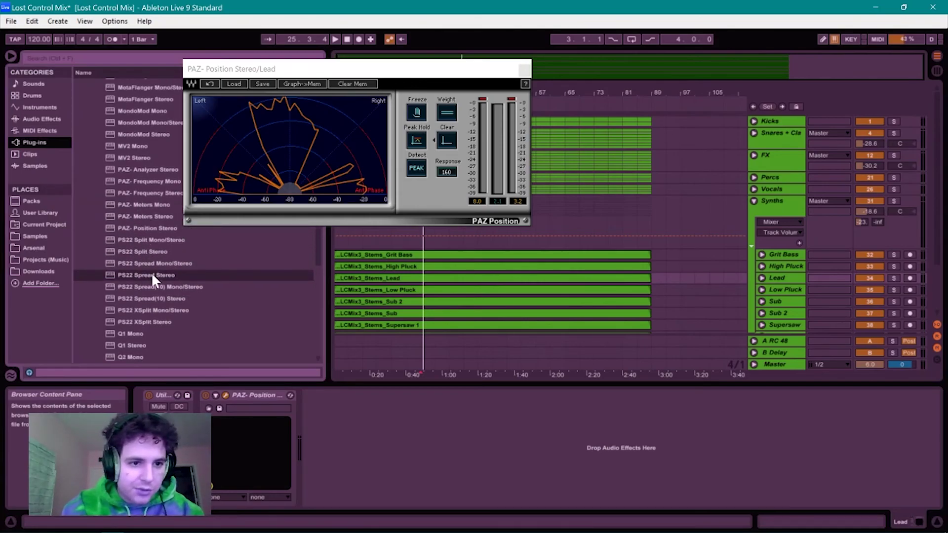
left_click(152, 275)
key("Return")
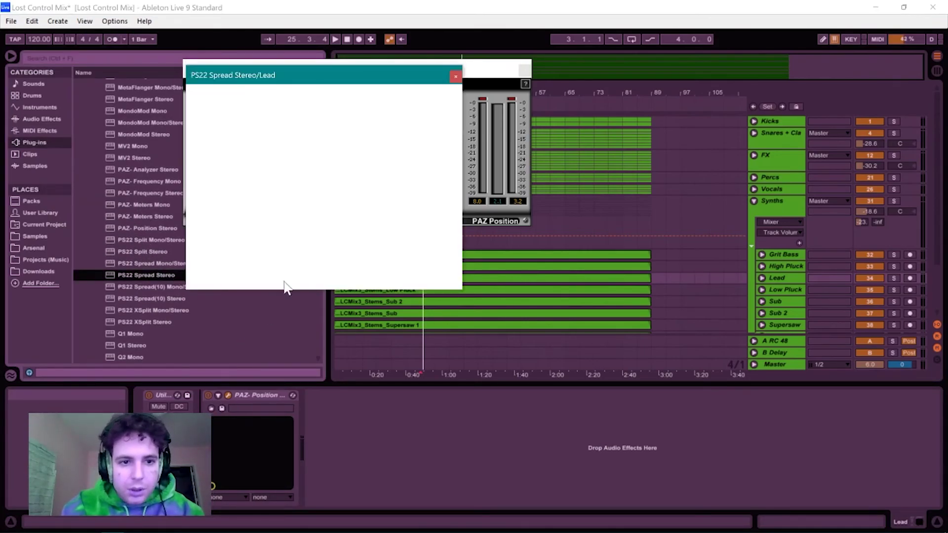
- Move Lead's PS22 Spread window clear of the analyzer, load the Ambient Diffuser preset and close the window
mouse_move(345, 77)
left_mouse_down()
mouse_move(339, 224)
mouse_move(351, 282)
left_mouse_up()
left_click(393, 287)
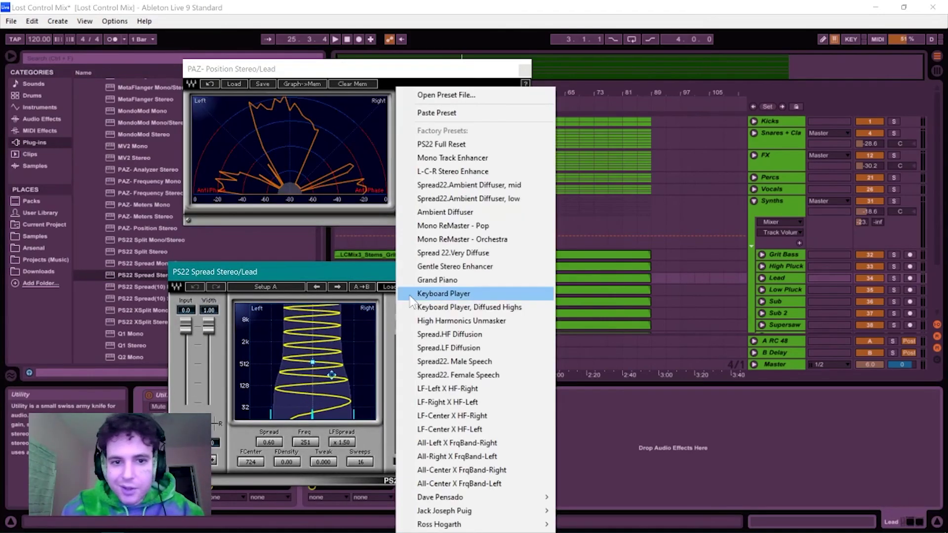
left_click(490, 214)
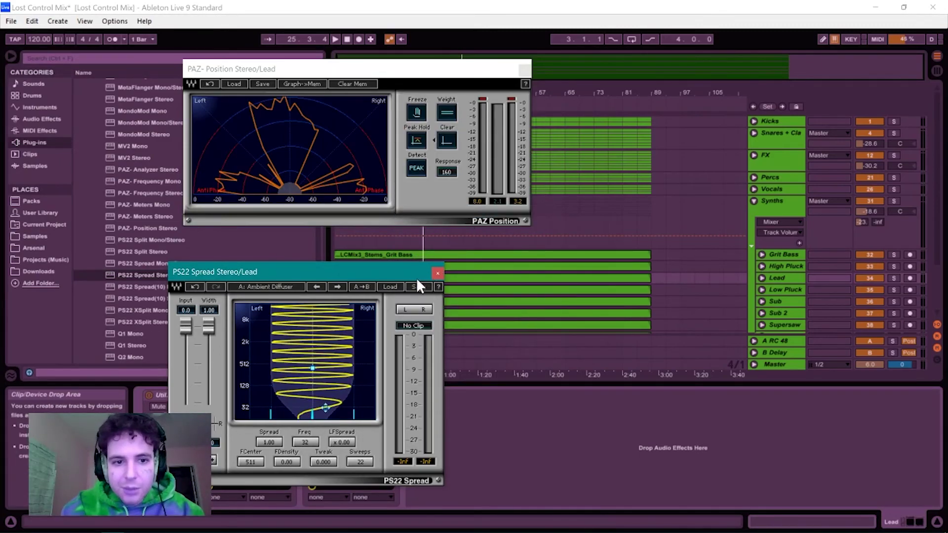
left_click(438, 272)
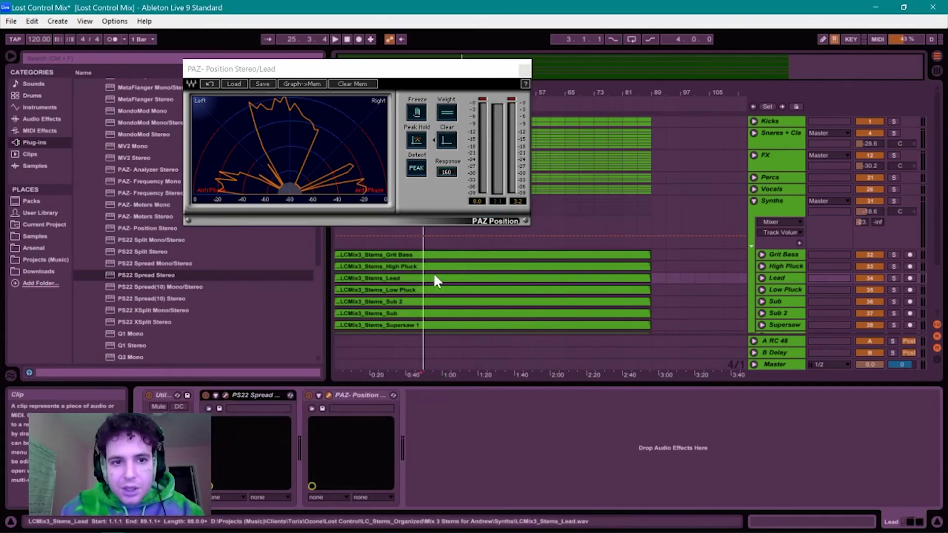
- Examine Lead's stereo position during playback at a lower system volume, then clear the analyzer's peaks and replay from bar 25
key("space")
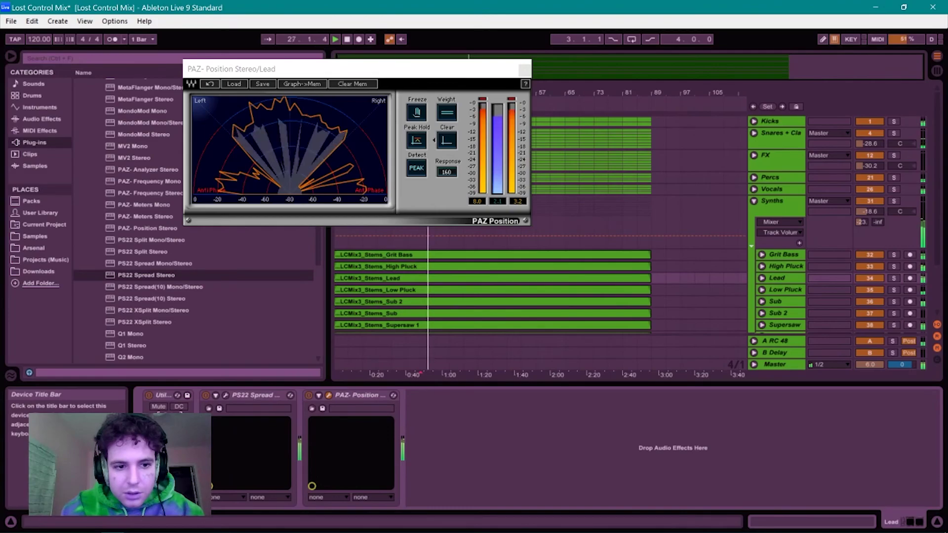
key("XF86AudioLowerVolume")
key("XF86AudioLowerVolume")
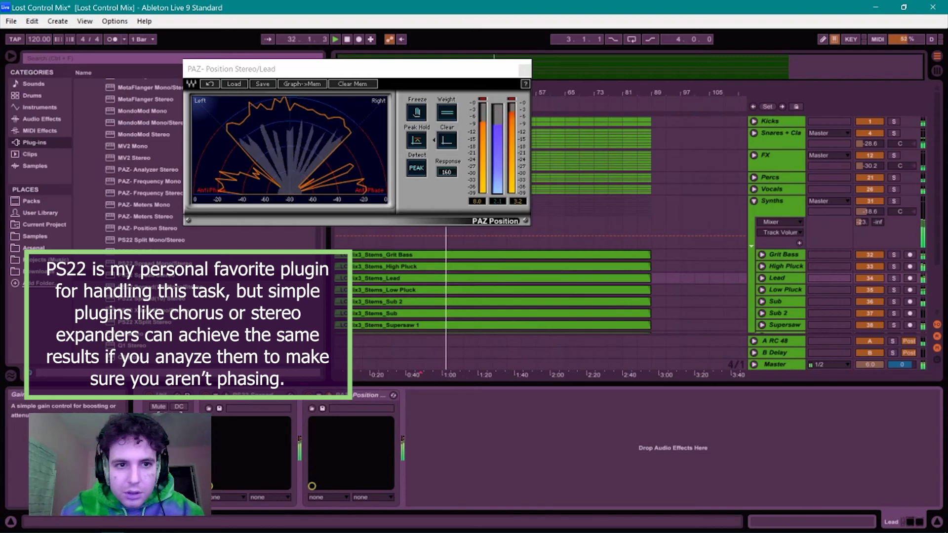
key("space")
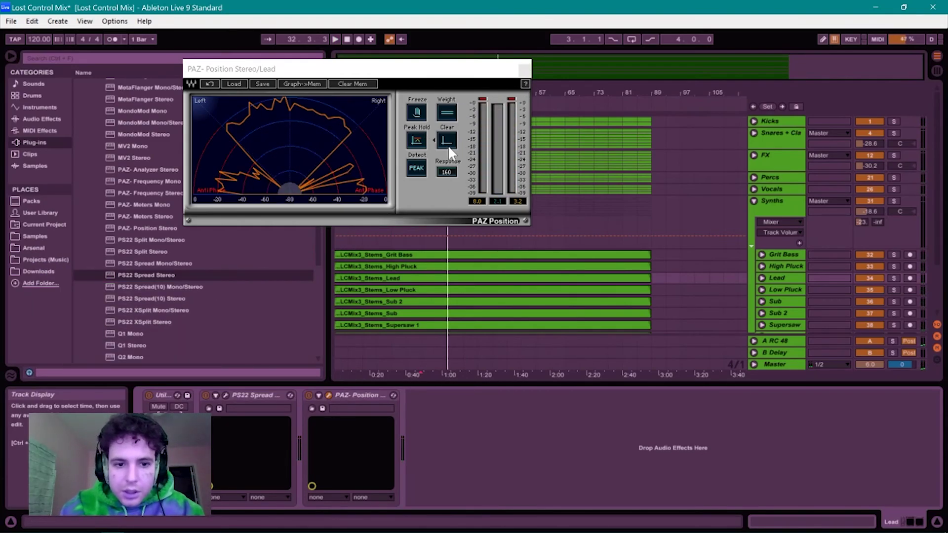
left_click(447, 143)
key("space")
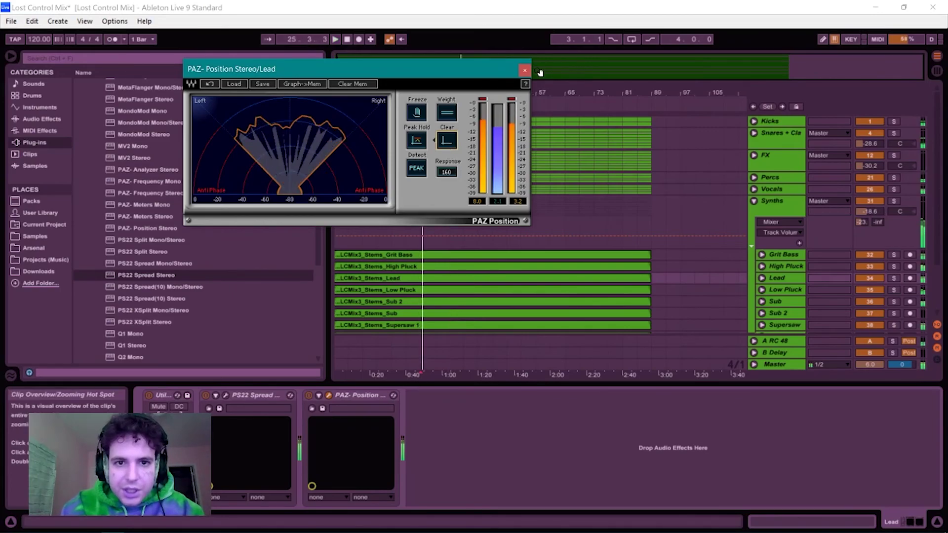
- Stop playback, close the Lead analyzer window, and move PAZ- Position Stereo from the Lead track to Low Pluck
key("space")
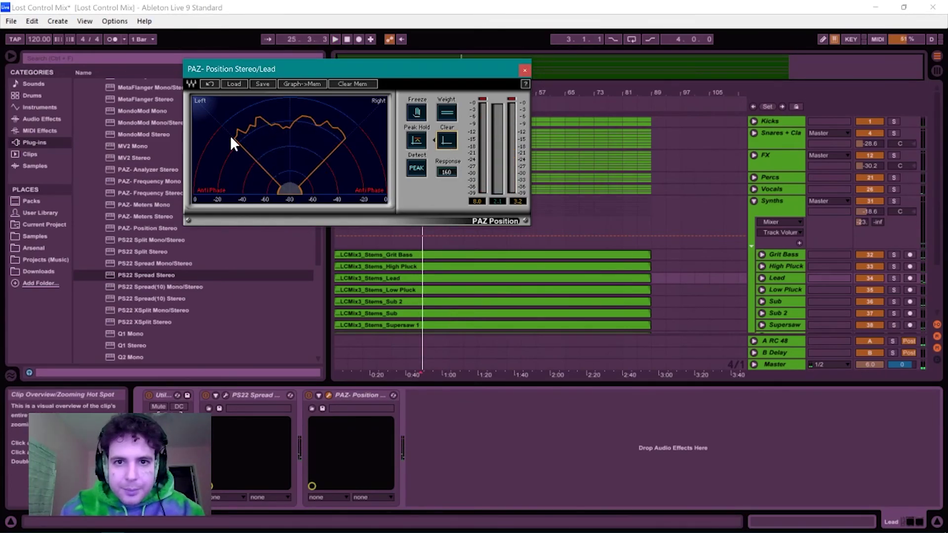
left_click(524, 72)
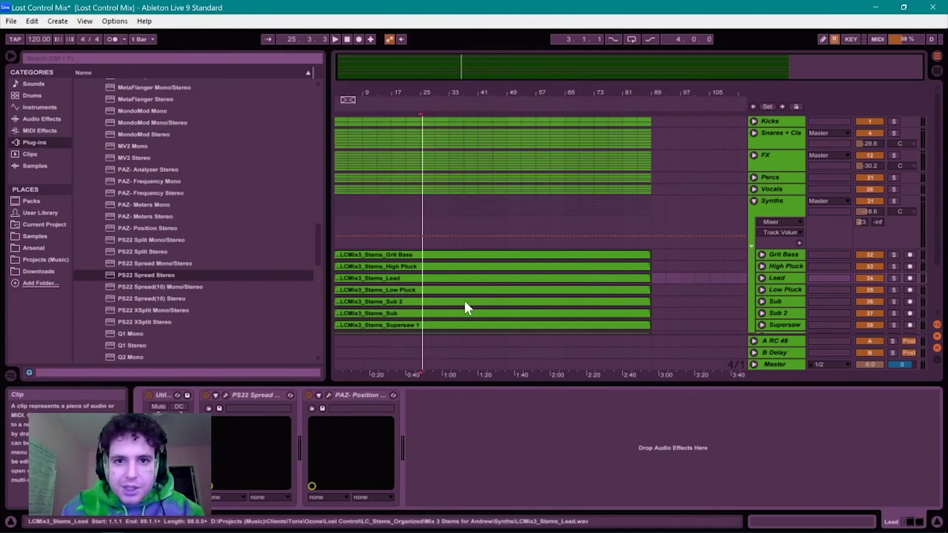
left_click(340, 395)
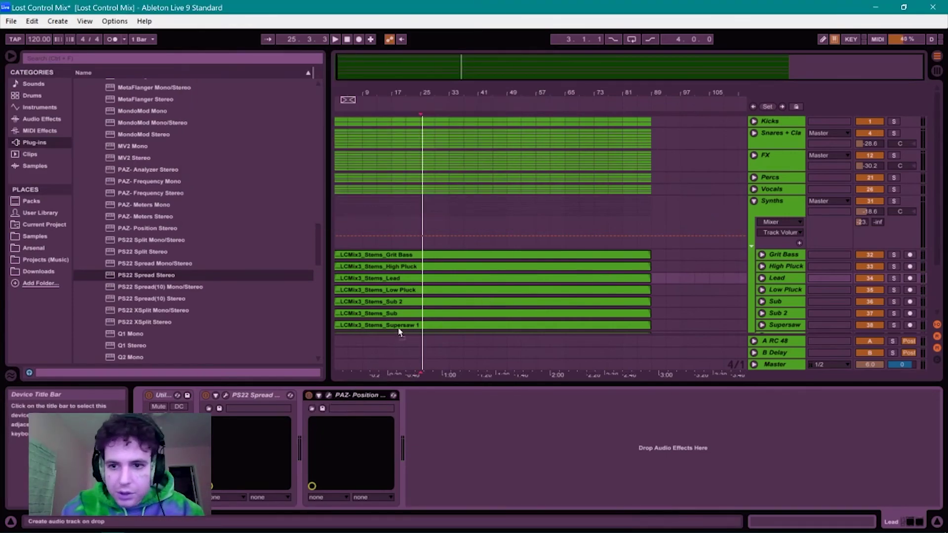
left_click(463, 279)
left_click(459, 289)
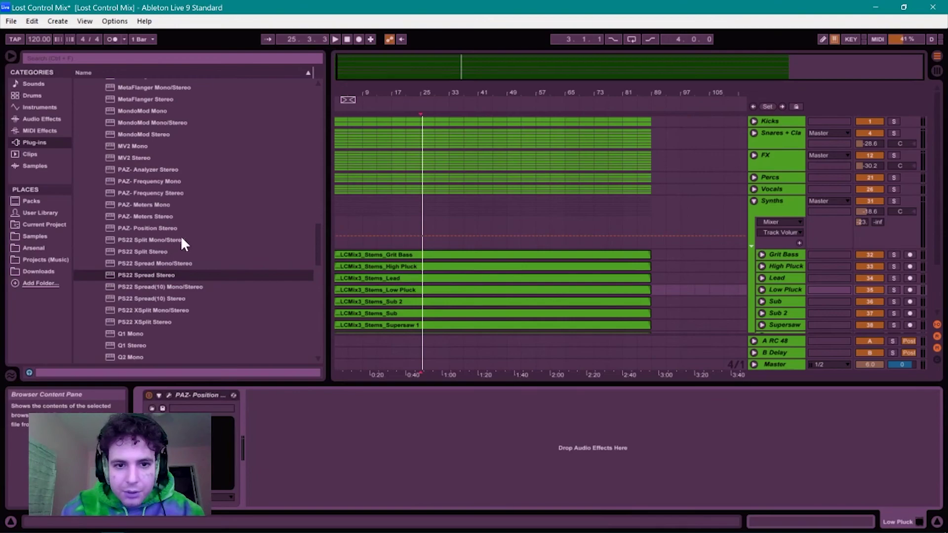
- Add the Utility audio effect to the Low Pluck track, ahead of PAZ- Position Stereo
left_click(39, 119)
left_click(101, 333)
left_click_drag(117, 337, 141, 444)
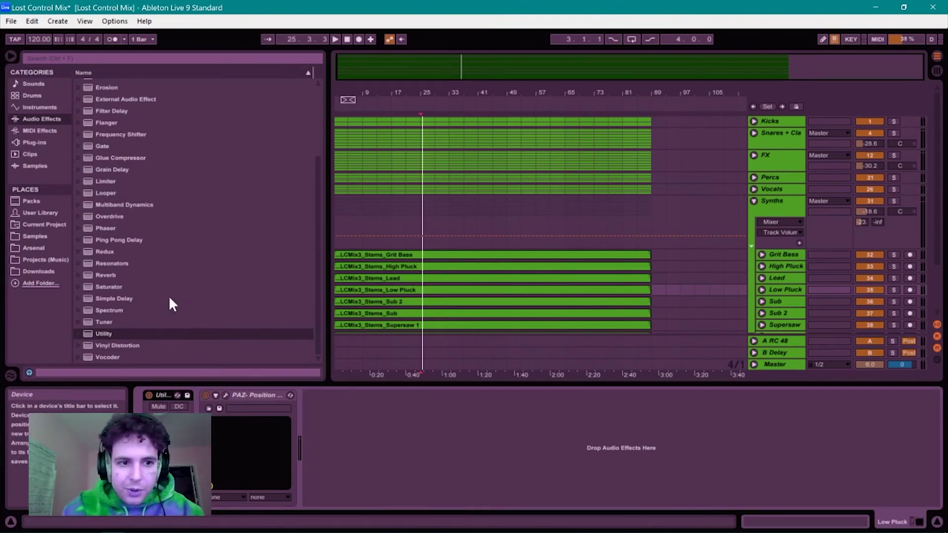
- Insert PS22 Spread Stereo between Utility and PAZ- Position Stereo on Low Pluck and load its Mono Track Enhancer preset
left_click(39, 142)
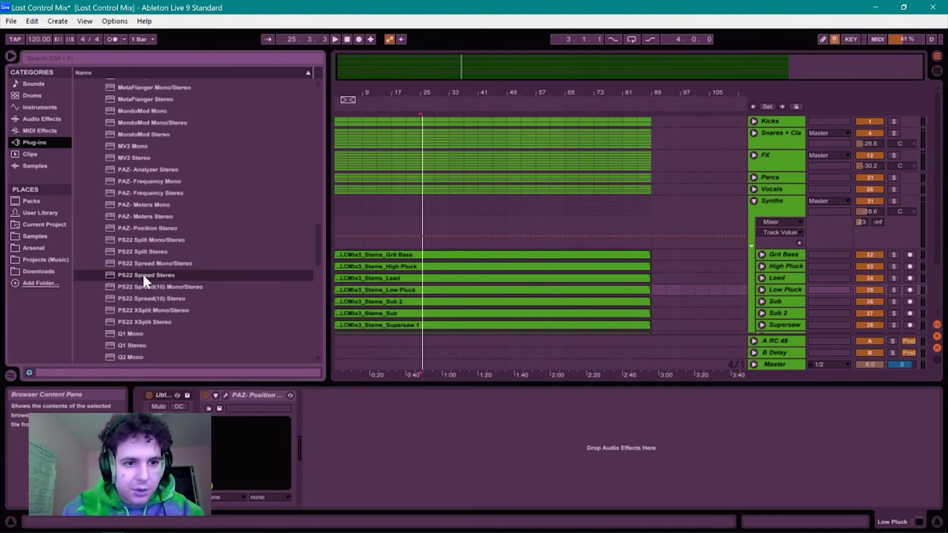
double_click(144, 276)
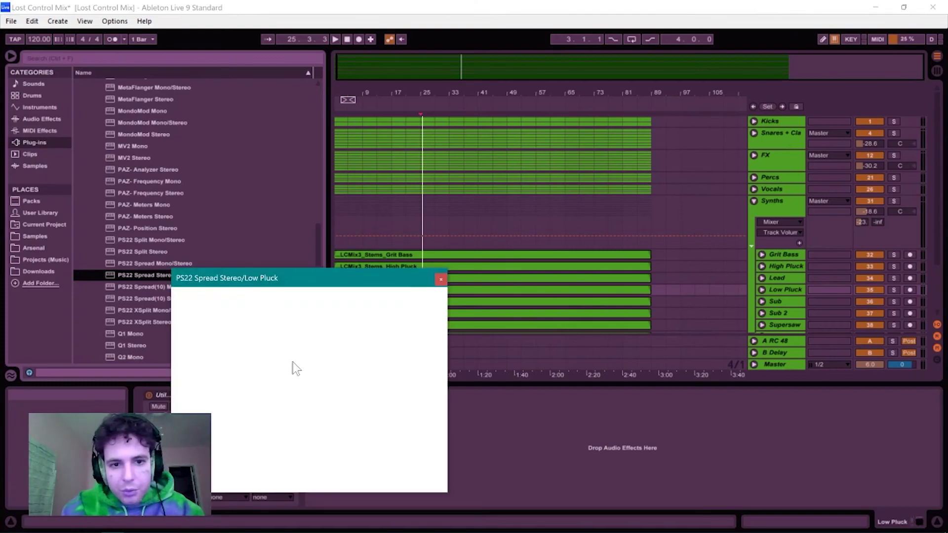
left_click_drag(330, 280, 309, 74)
left_click(355, 85)
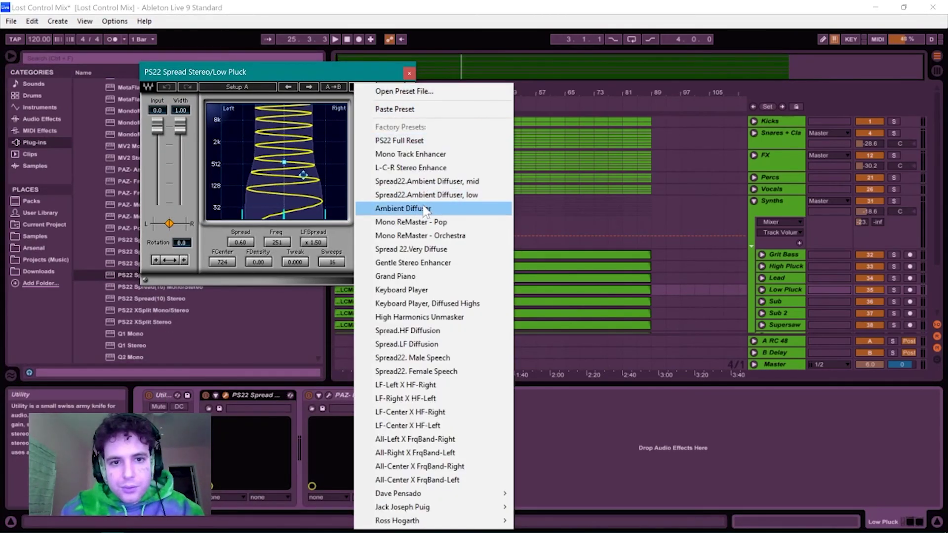
left_click(419, 155)
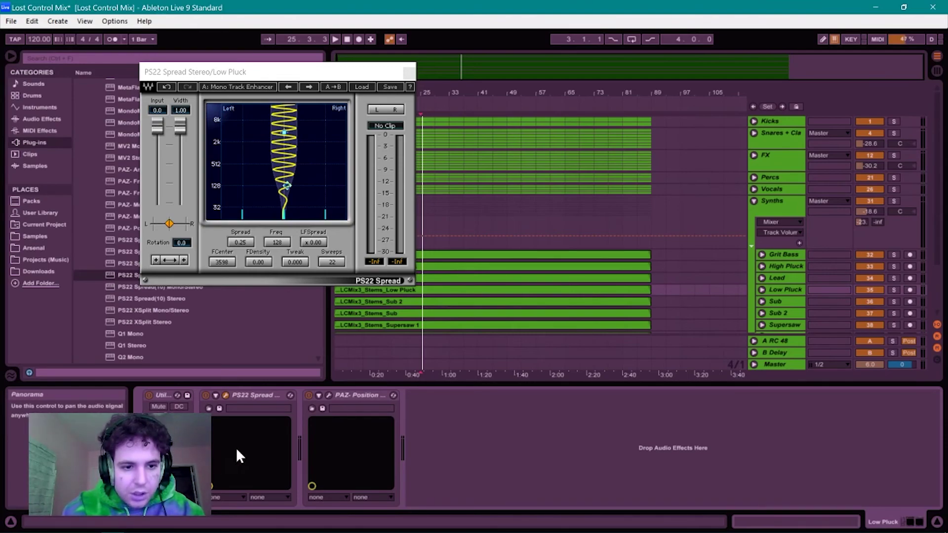
left_click_drag(304, 72, 214, 46)
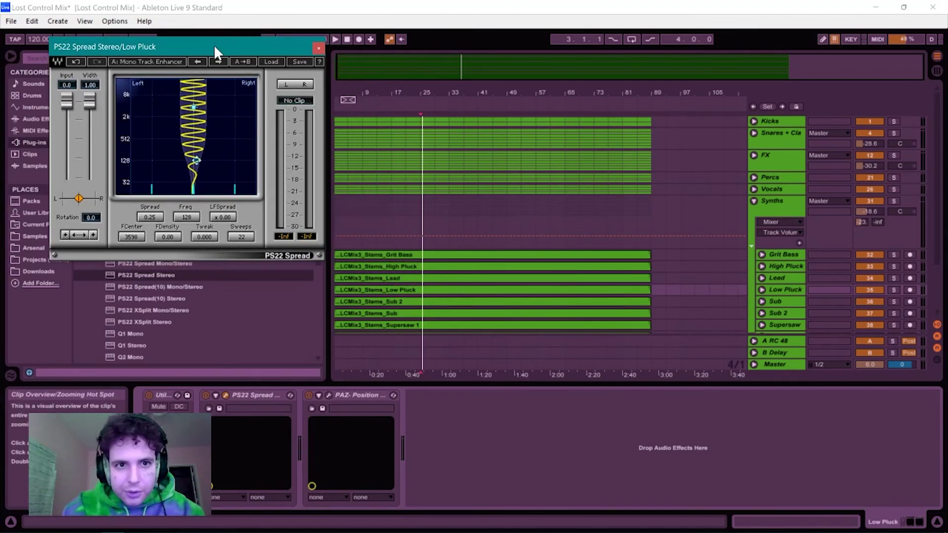
- Examine Low Pluck's stereo position during playback with the analyzer's peaks cleared, and close both plug-in windows
left_click(328, 395)
key("space")
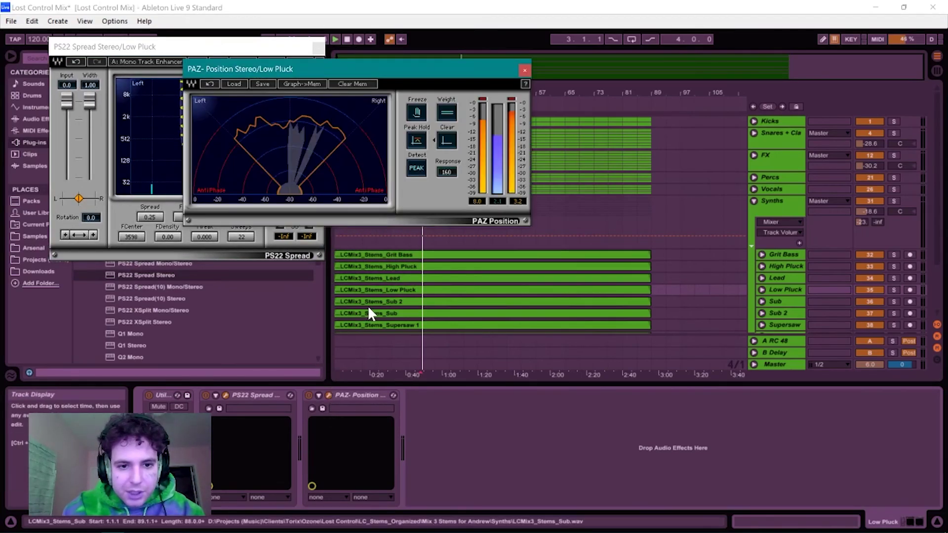
left_click(450, 136)
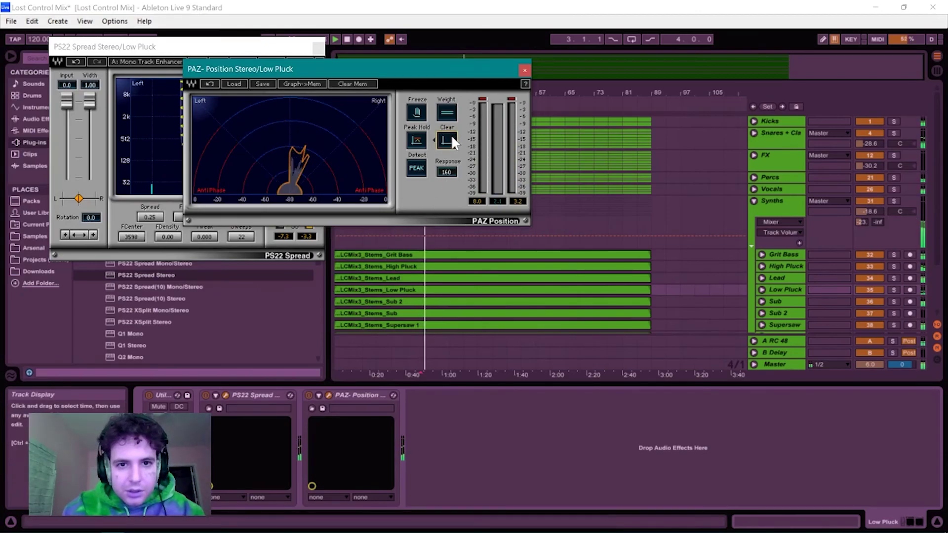
left_click(525, 70)
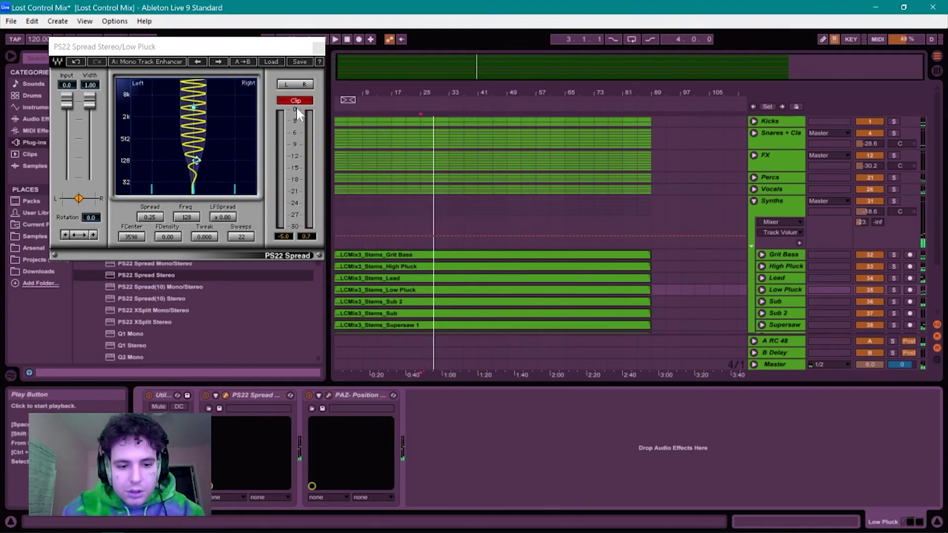
left_click(318, 47)
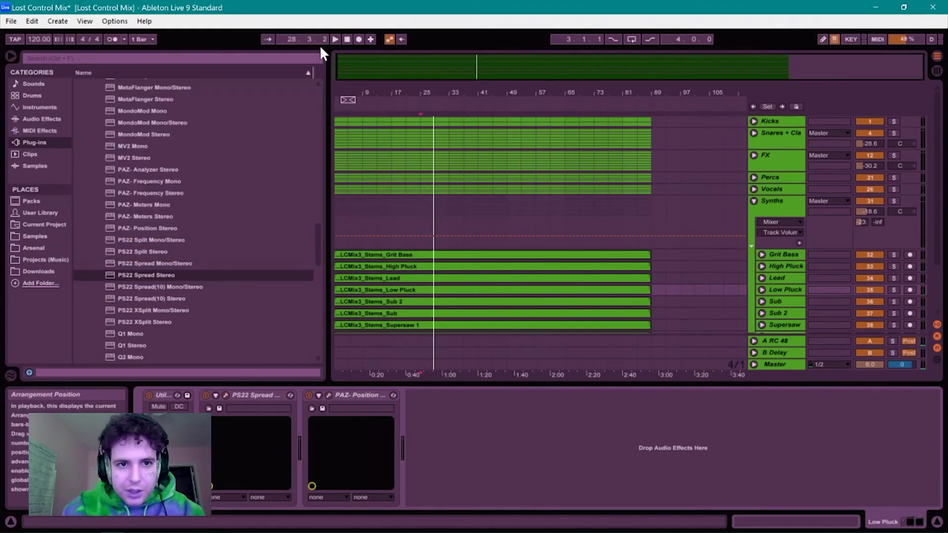
- Move PAZ- Position Stereo from the Low Pluck track to the Sub track
left_click(351, 395)
scroll(618, 327, "down", 1)
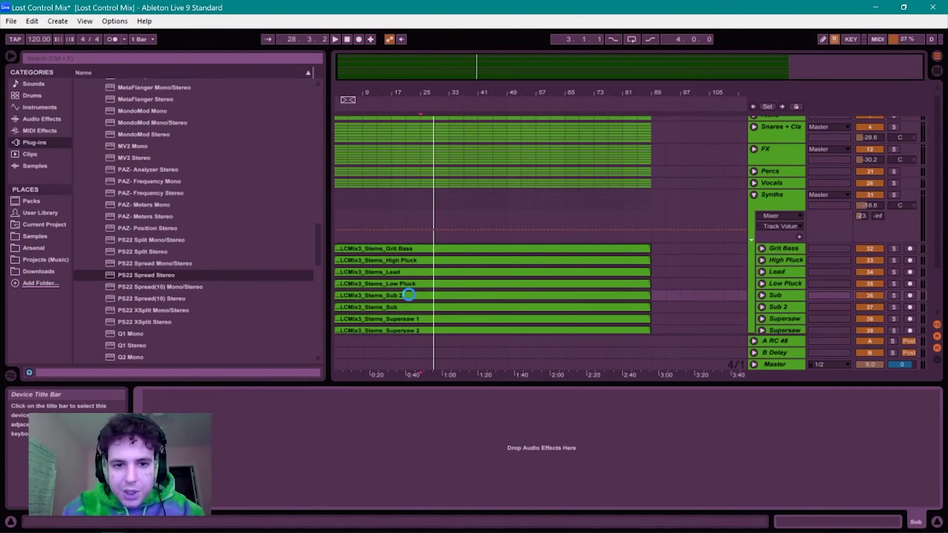
left_click(387, 288)
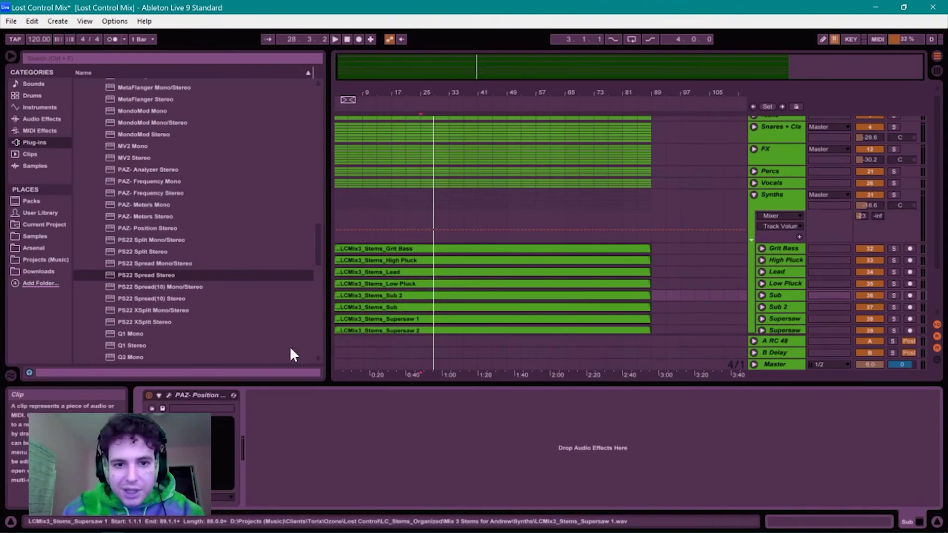
left_click(782, 295)
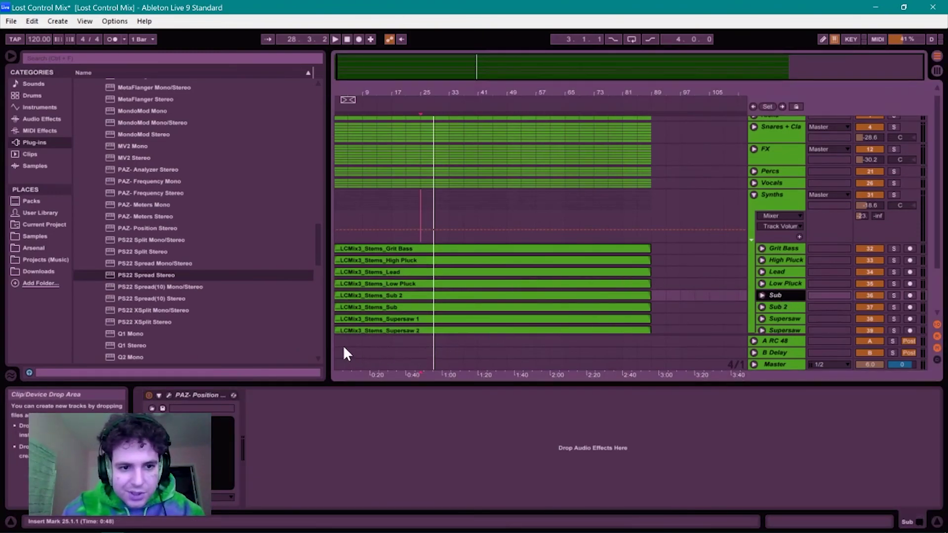
- Examine the Sub track's stereo position in PAZ- Position during playback with the held peaks cleared
left_click(169, 395)
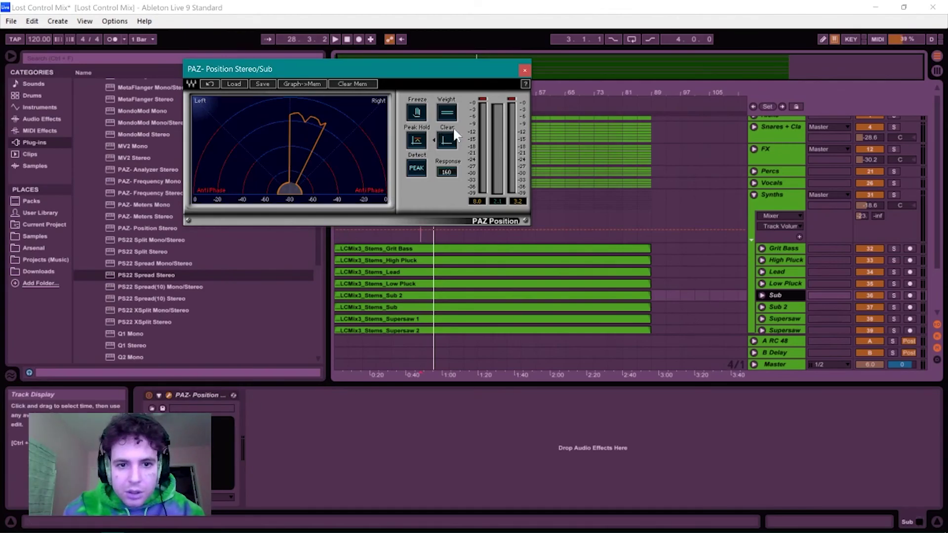
key("space")
left_click(446, 141)
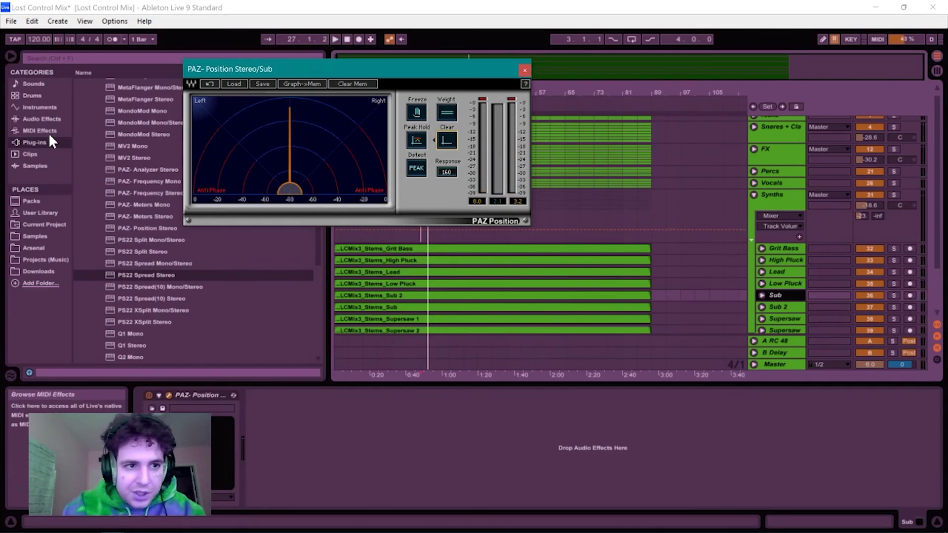
- Insert the TAL-Chorus-LX-64 plug-in ahead of PAZ- Position on the Sub track, arranging both plug-in windows side by side
scroll(106, 194, "up", 1)
left_click_drag(301, 69, 505, 77)
left_click_drag(316, 267, 314, 142)
left_click(77, 226)
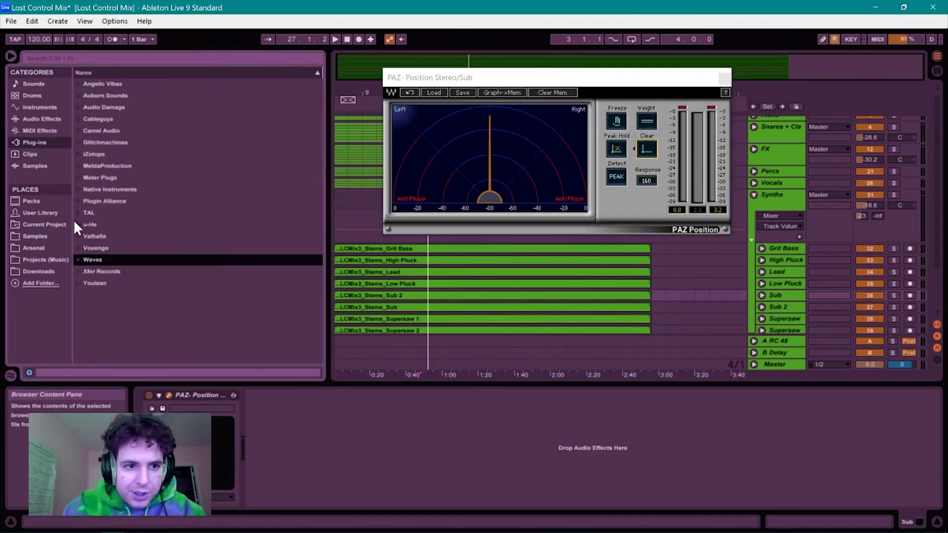
left_click(80, 212)
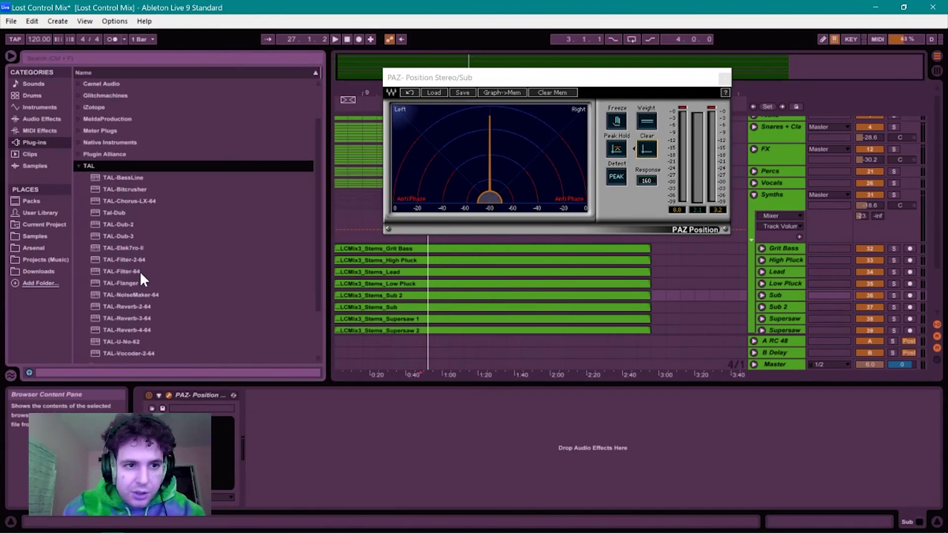
scroll(141, 271, "down", 5)
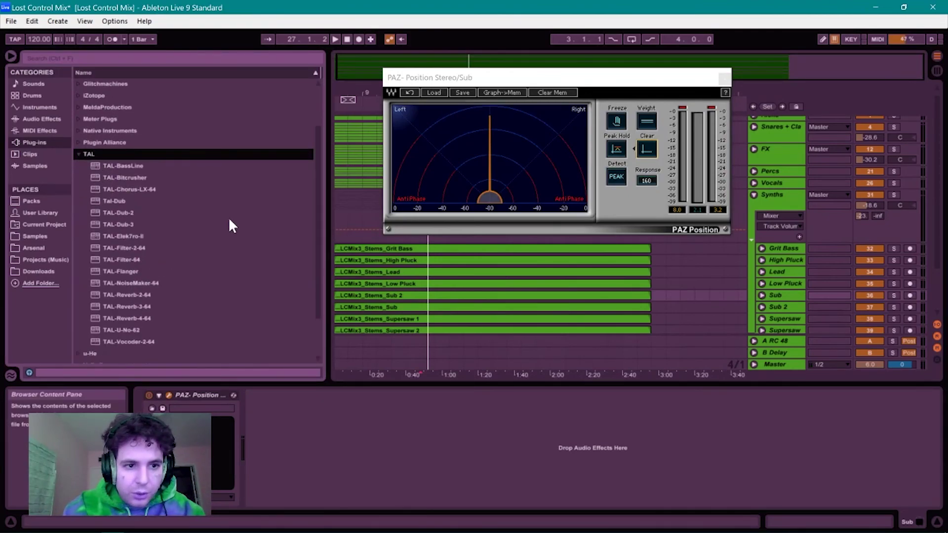
left_click(139, 189)
double_click(139, 189)
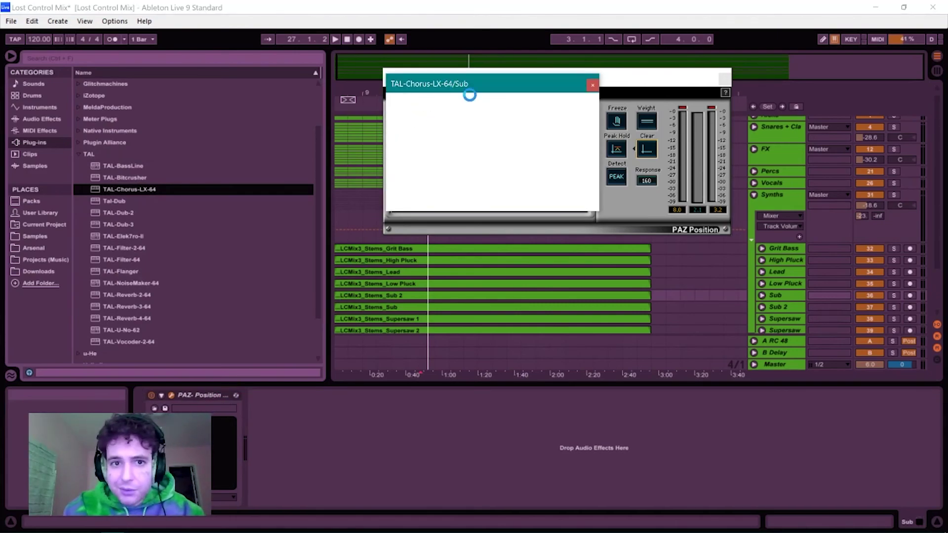
left_click_drag(440, 83, 234, 62)
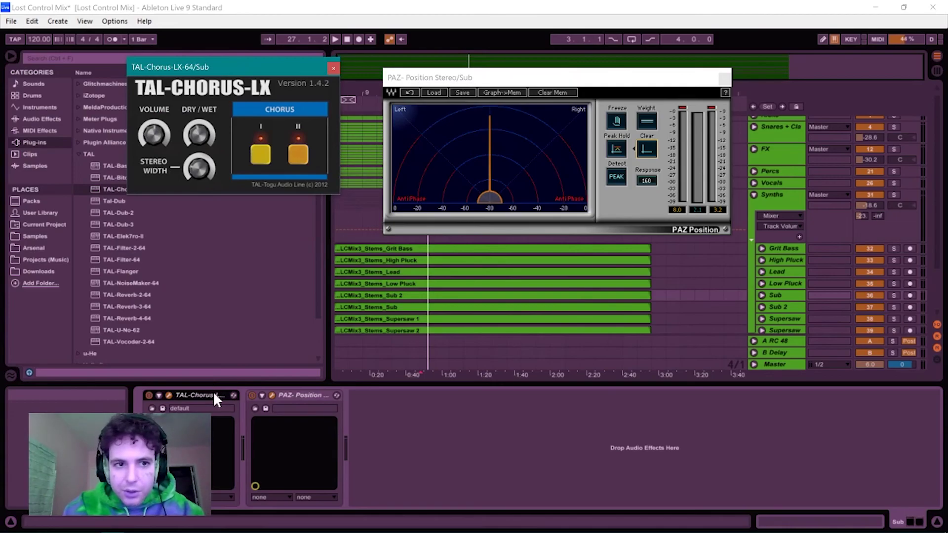
- Play the Sub track through the chorus to examine its stereo position, and close both plug-in windows
key("space")
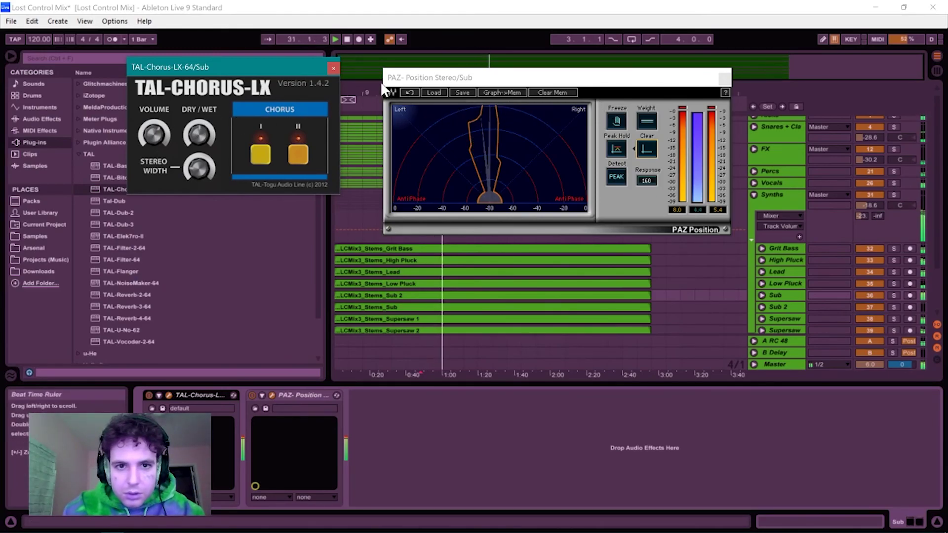
left_click(335, 68)
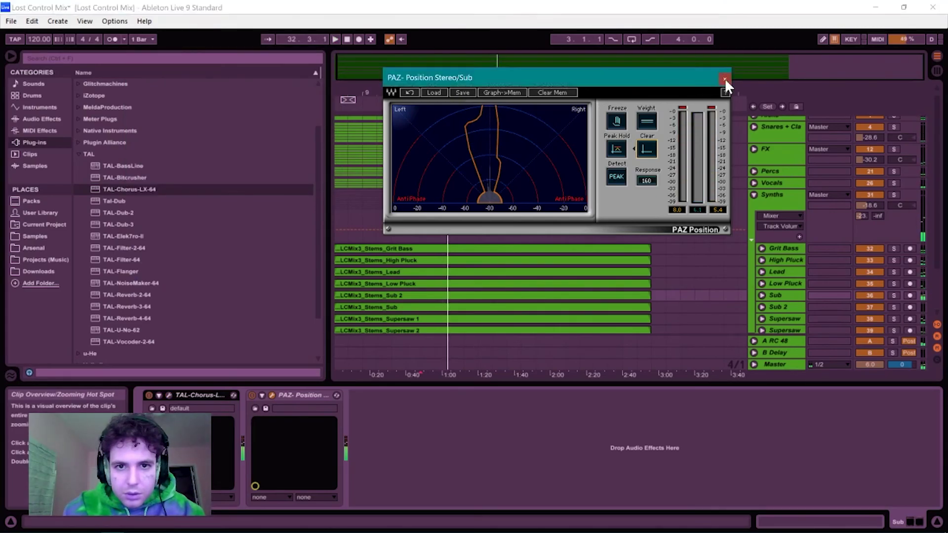
left_click(724, 78)
- Unfold the Sub and Sub 2 tracks and move PAZ- Position Stereo from Sub to Sub 2
scroll(723, 239, "down", 1)
scroll(723, 239, "down", 2)
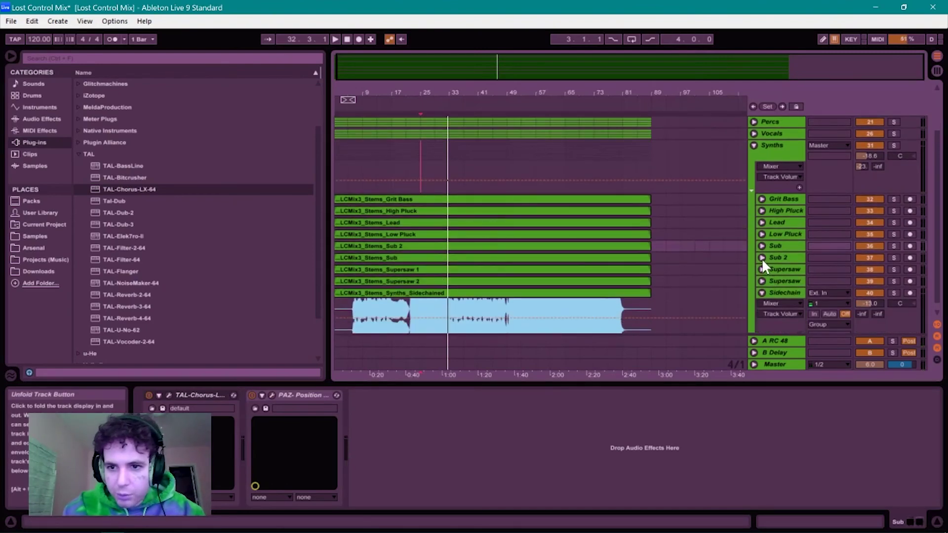
left_click(762, 259)
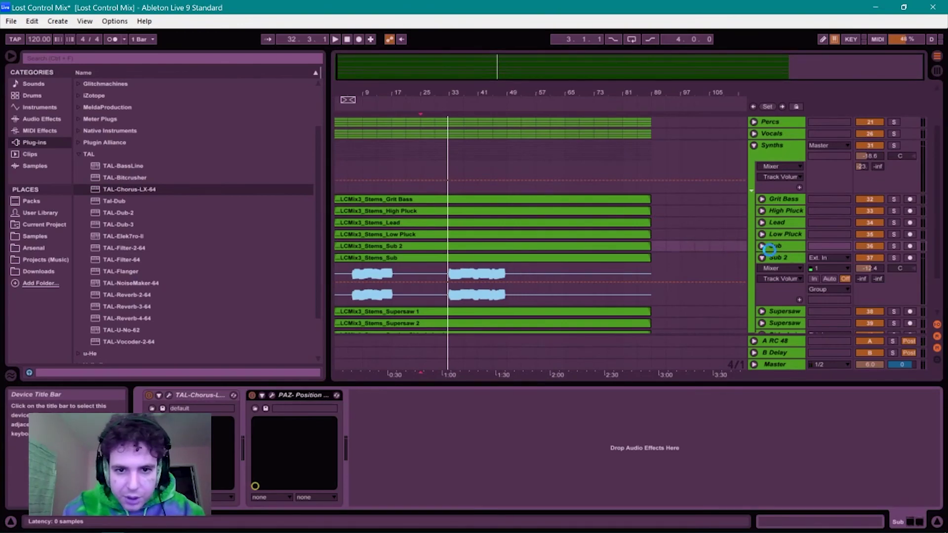
left_click(761, 245)
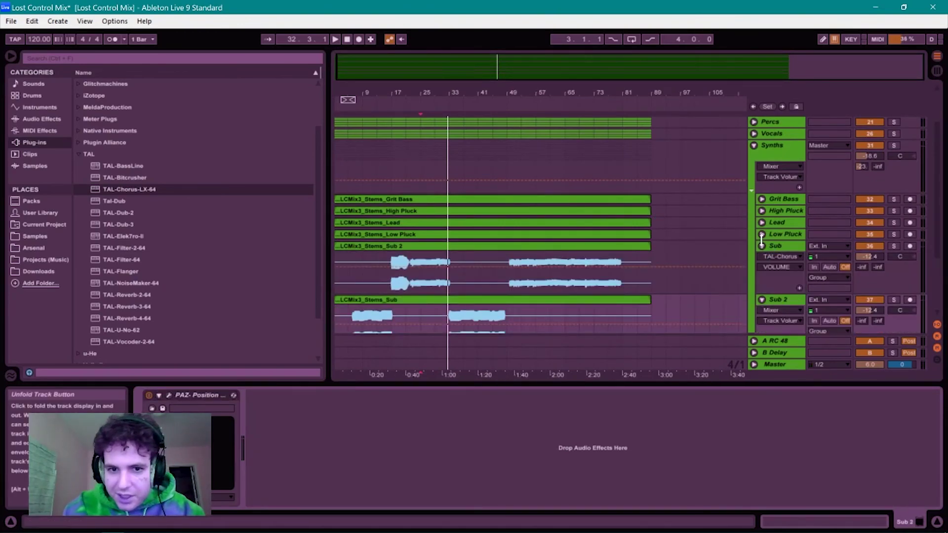
left_click(760, 241)
left_click(760, 241)
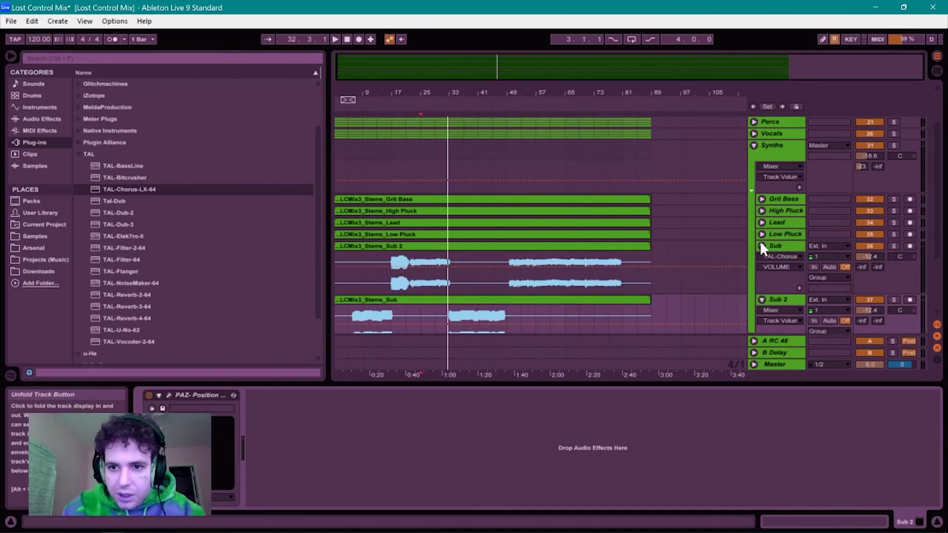
- Move TAL-Chorus-LX from Sub to Sub 2, placed ahead of PAZ- Position, and fold the Sub track
left_click(768, 243)
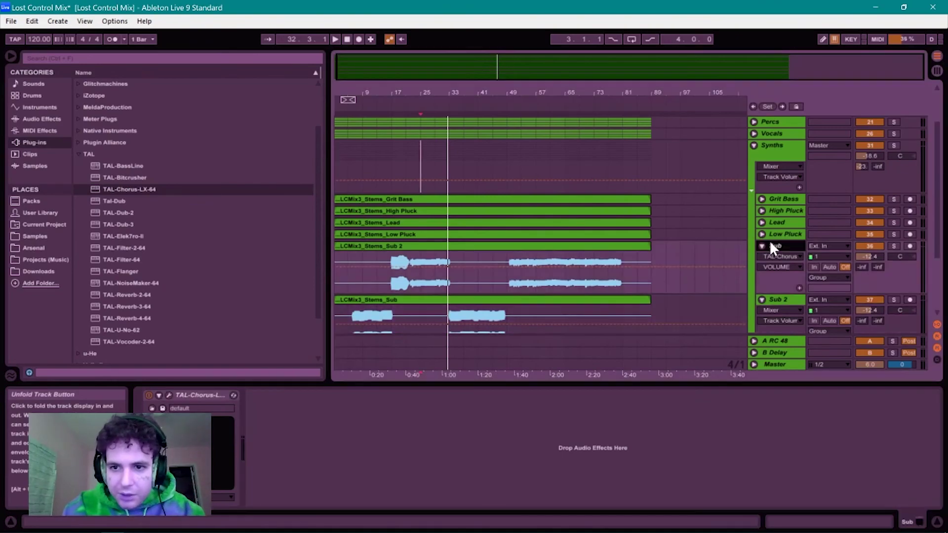
left_click(212, 400)
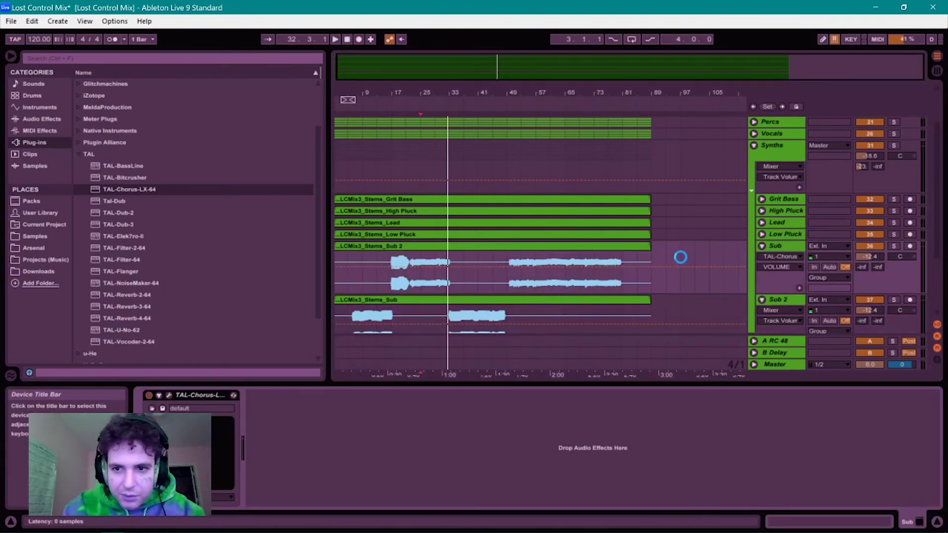
left_click(760, 245)
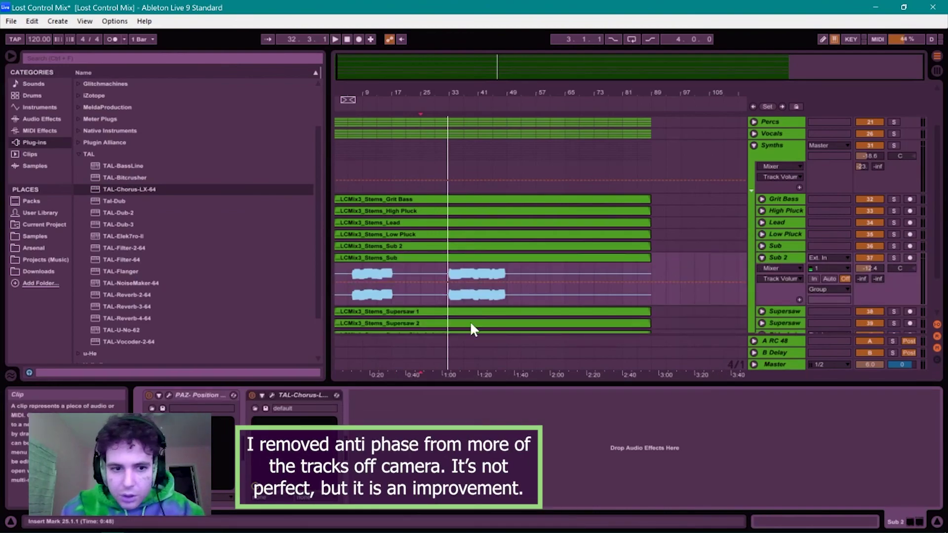
left_click(203, 398)
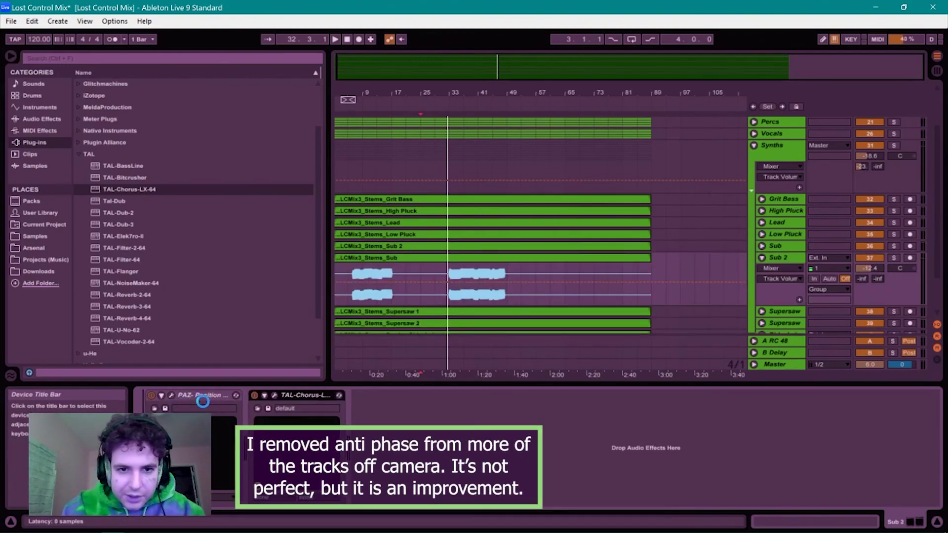
key("ctrl+z")
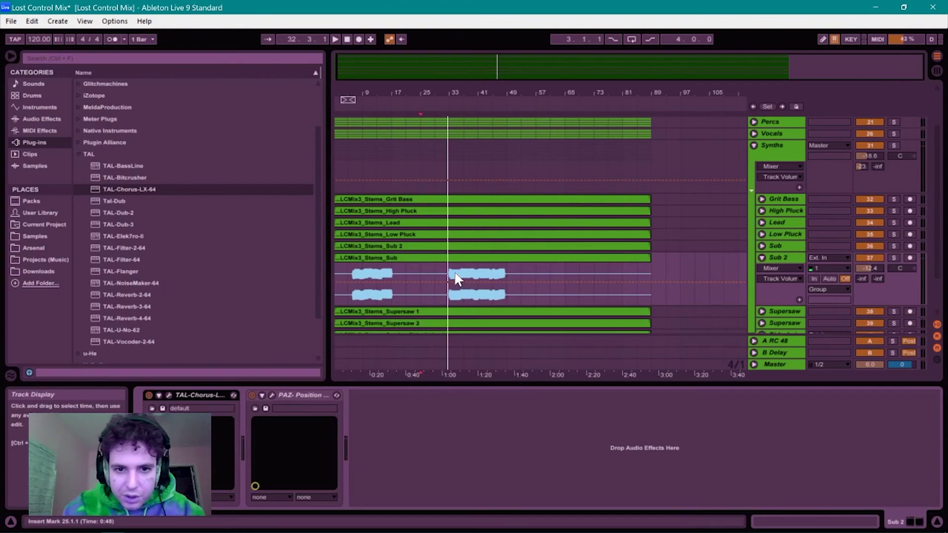
- Play the Sub 2 track through the chorus, examine its stereo position in PAZ- Position, and close the analyser window
key("space")
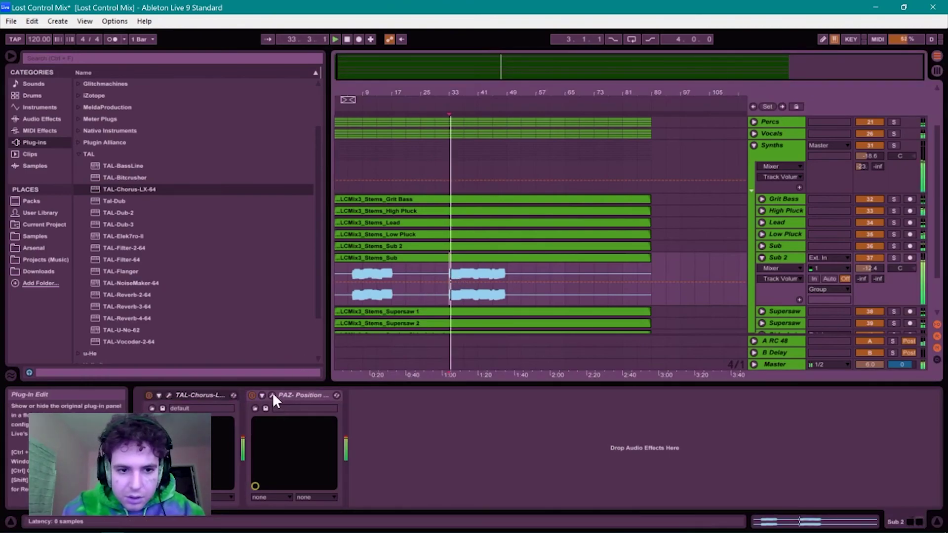
left_click(274, 395)
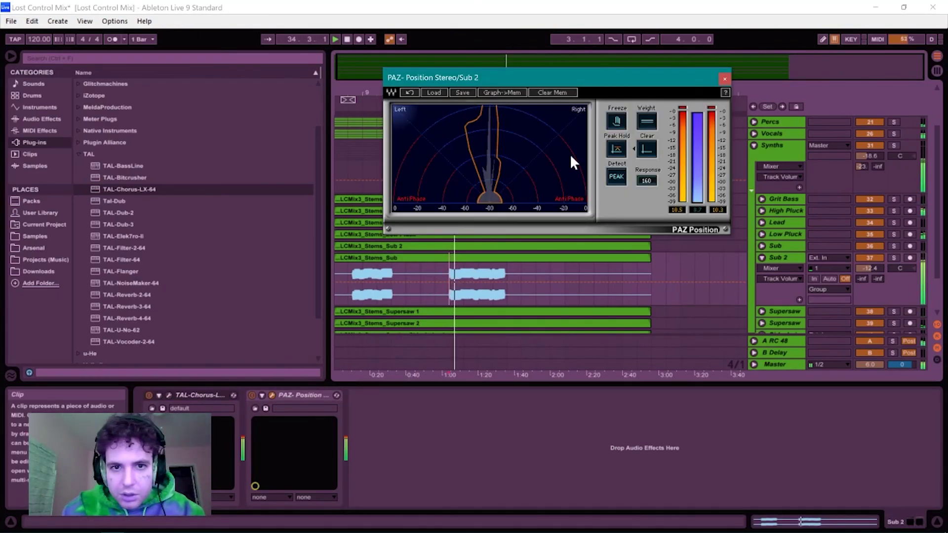
left_click(725, 77)
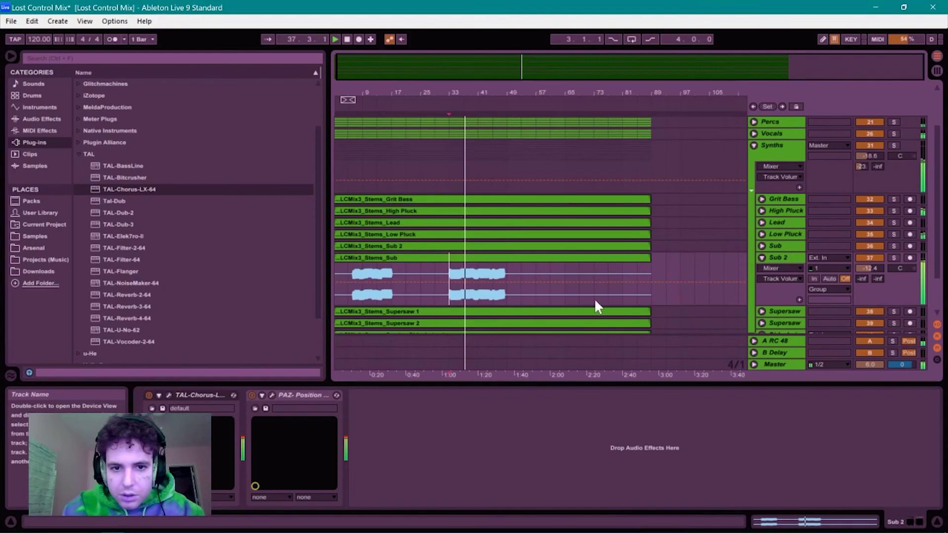
- Adjust the stereo width of TAL-Chorus-LX on Sub 2, check its dry/wet and volume controls, and close the plug-in window
left_click(169, 396)
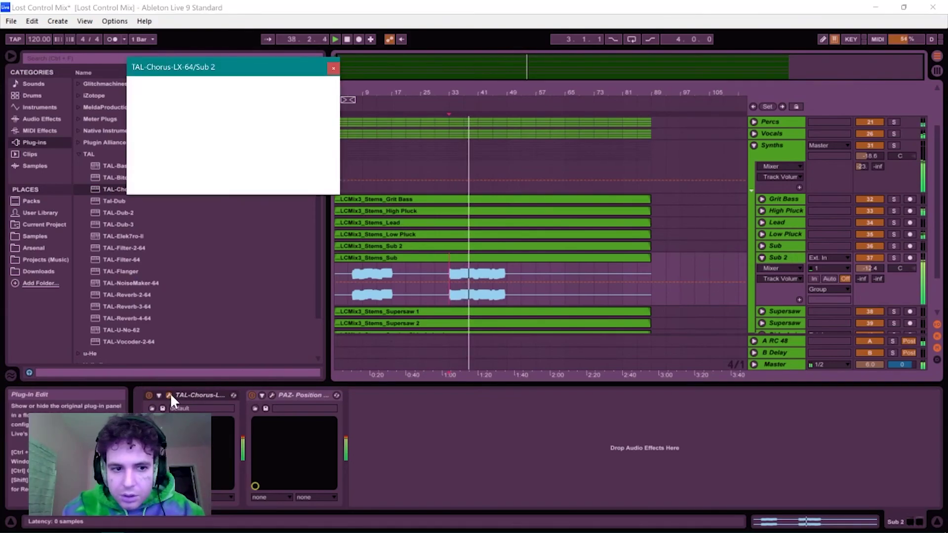
left_click_drag(196, 171, 195, 179)
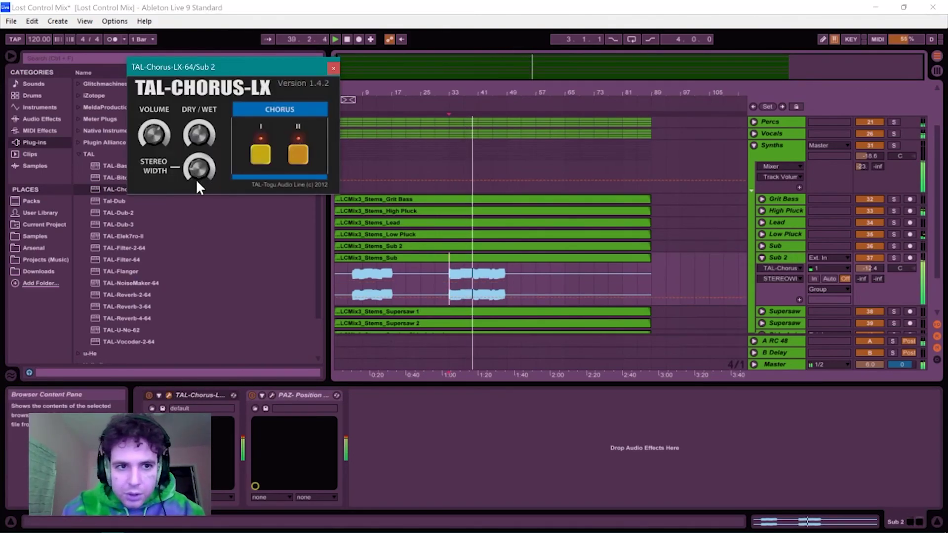
left_click(200, 125)
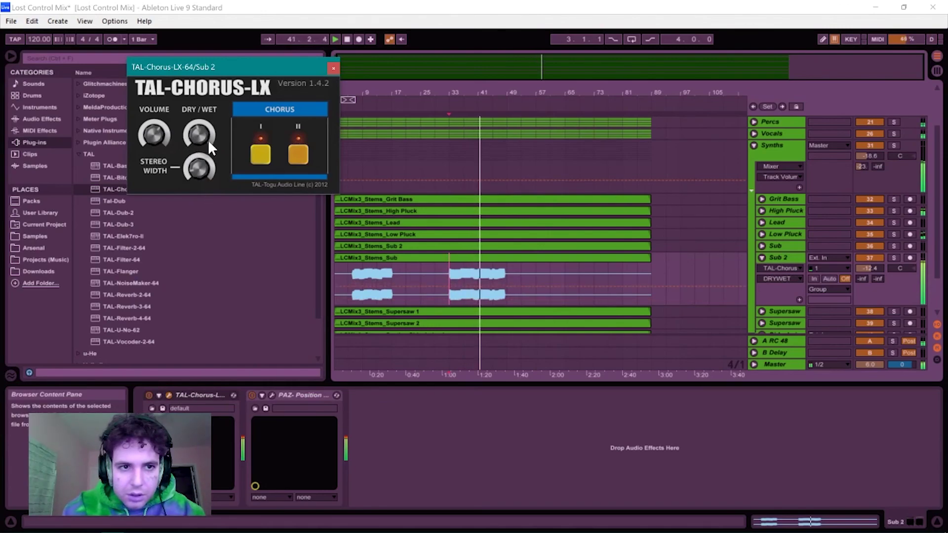
left_click(153, 138)
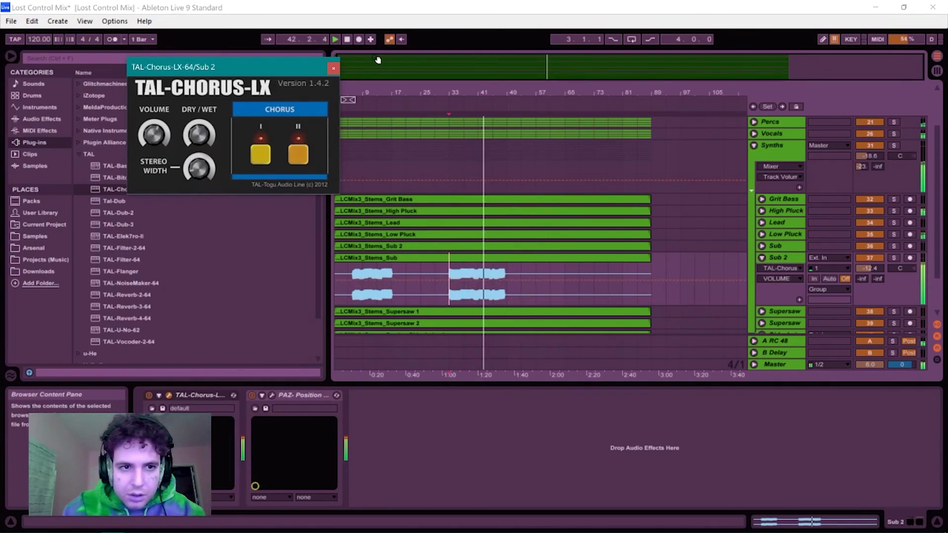
left_click(333, 69)
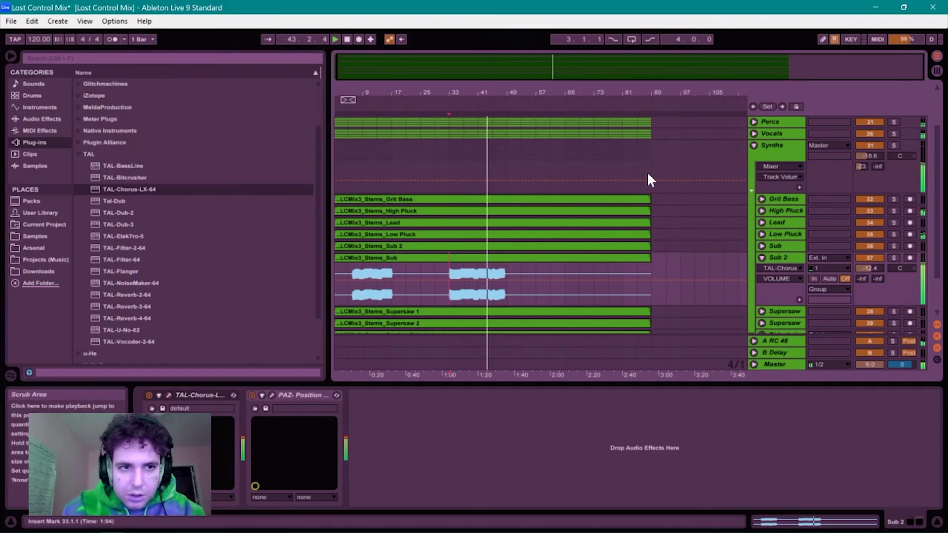
- Fold Sub 2, unfold the first Supersaw track, and move PAZ- Position Stereo from Sub 2 to it
left_click(762, 257)
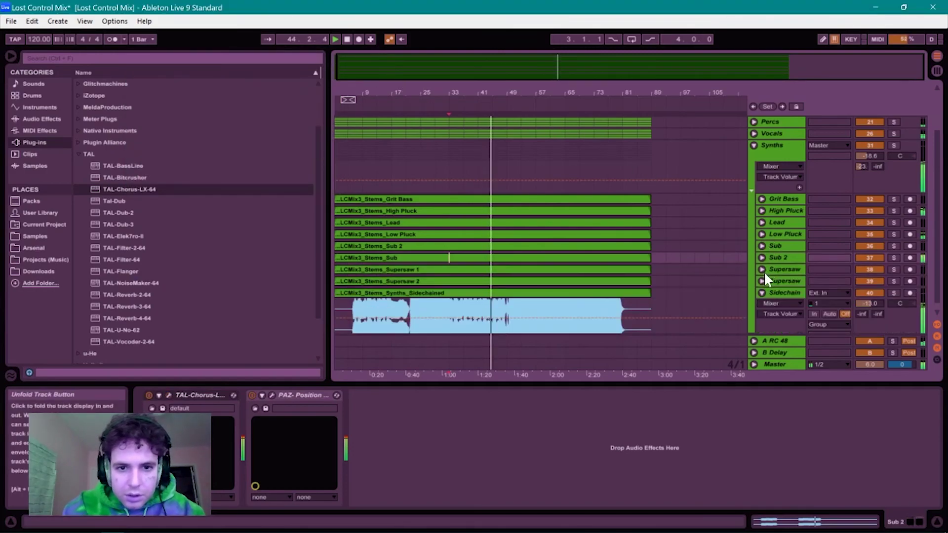
left_click(762, 269)
scroll(642, 277, "down", 1)
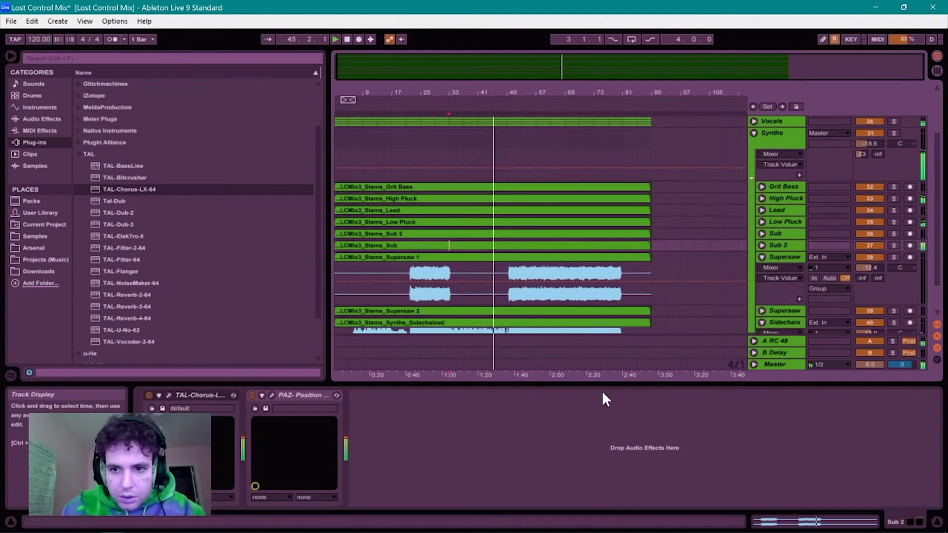
left_click(295, 396)
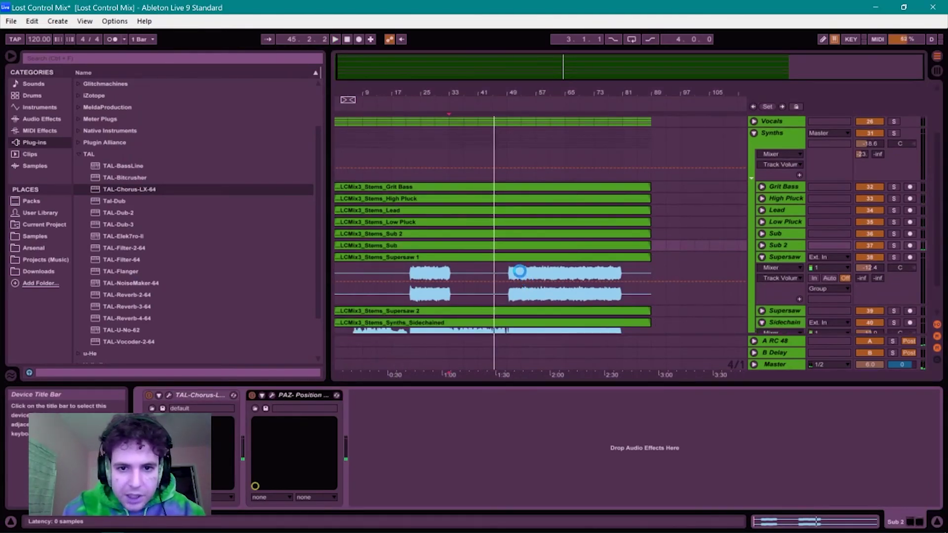
left_click(513, 271)
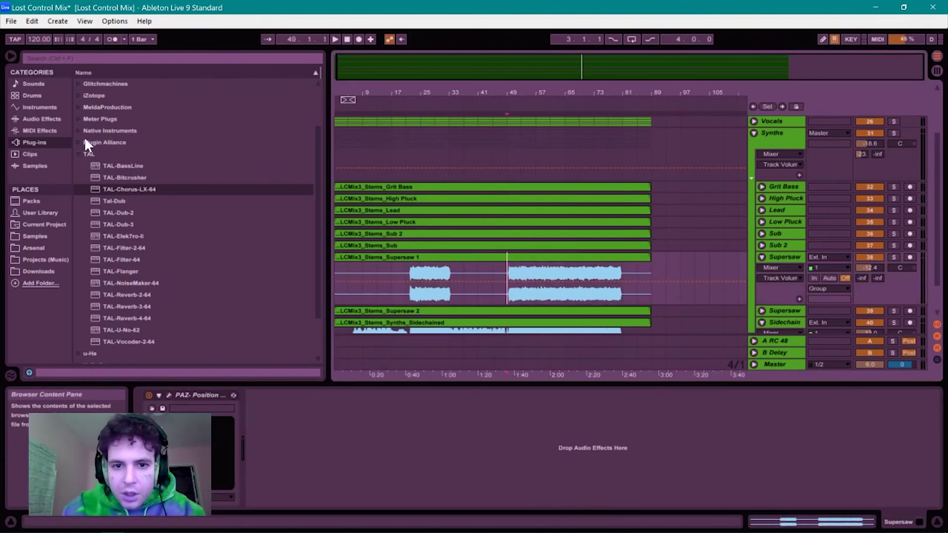
- Insert Camel Audio's CamelCrusher ahead of PAZ- Position on the first Supersaw track and load its Tube Warmth preset
left_click(78, 153)
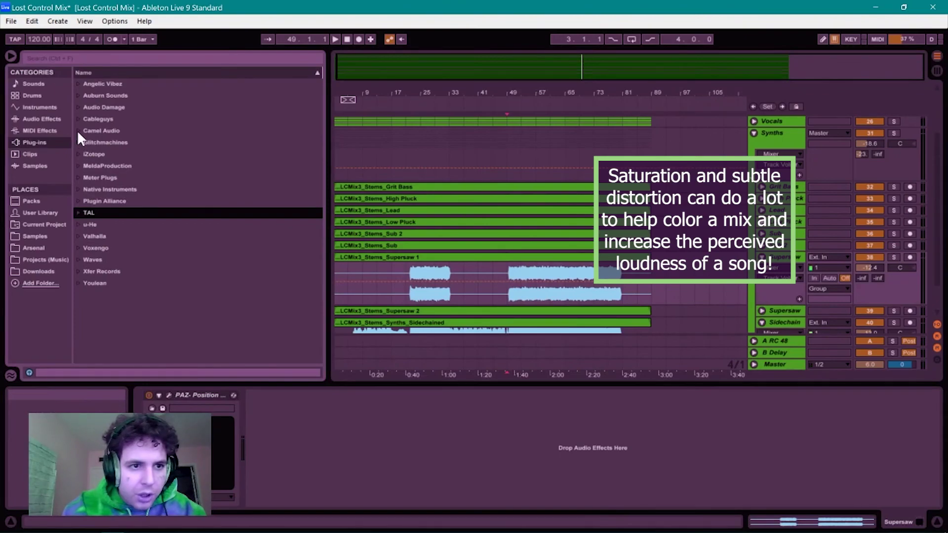
left_click(78, 131)
double_click(114, 142)
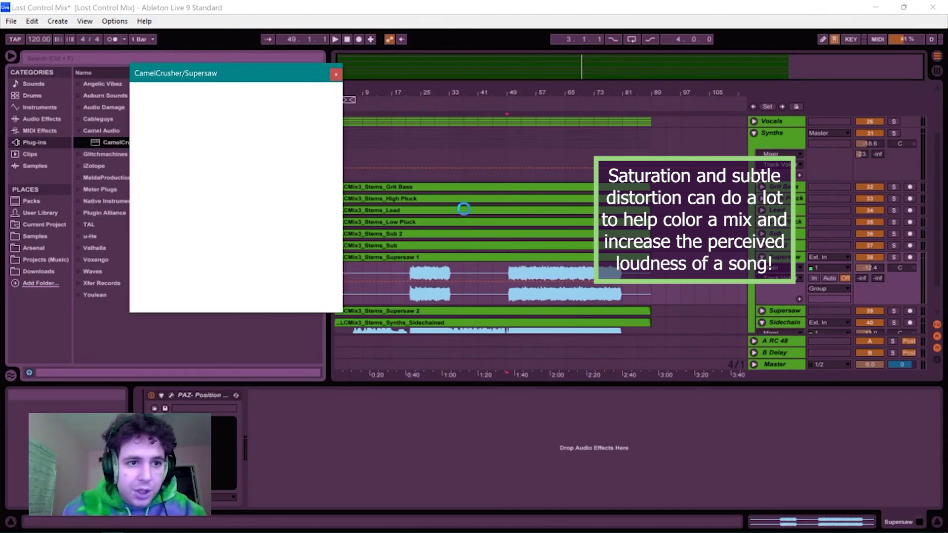
left_click_drag(242, 75, 196, 55)
left_click(144, 140)
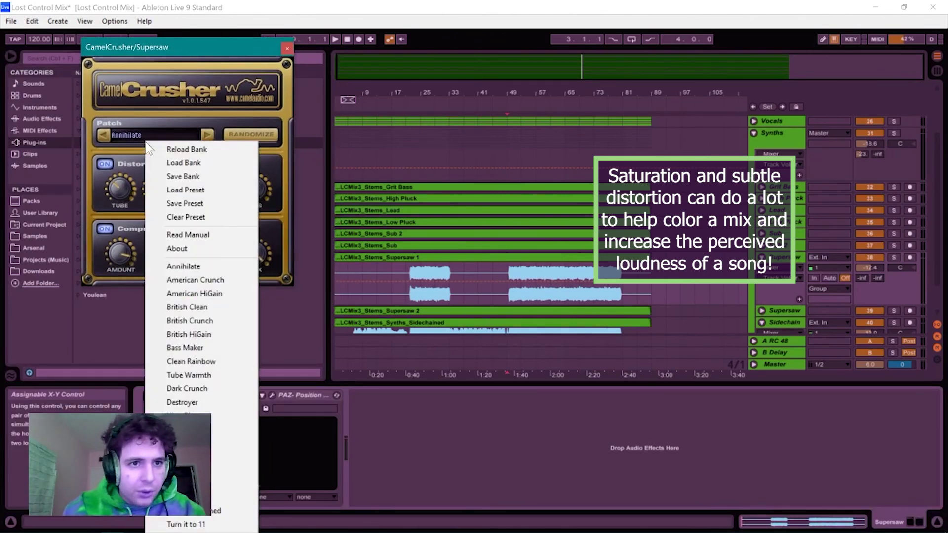
left_click(228, 376)
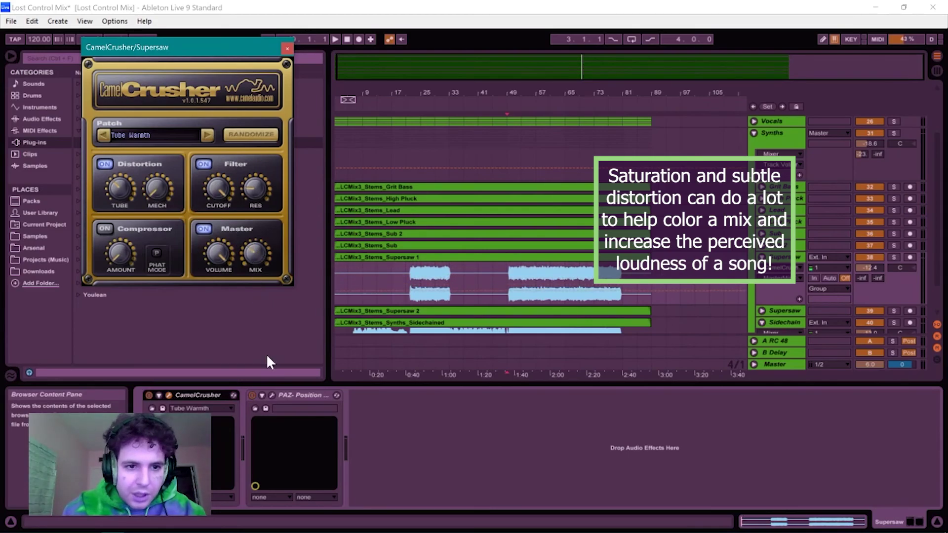
- Play the first Supersaw track from bar 49, examine its stereo position and anti-phase in PAZ- Position, and close the analyser window
left_click(505, 270)
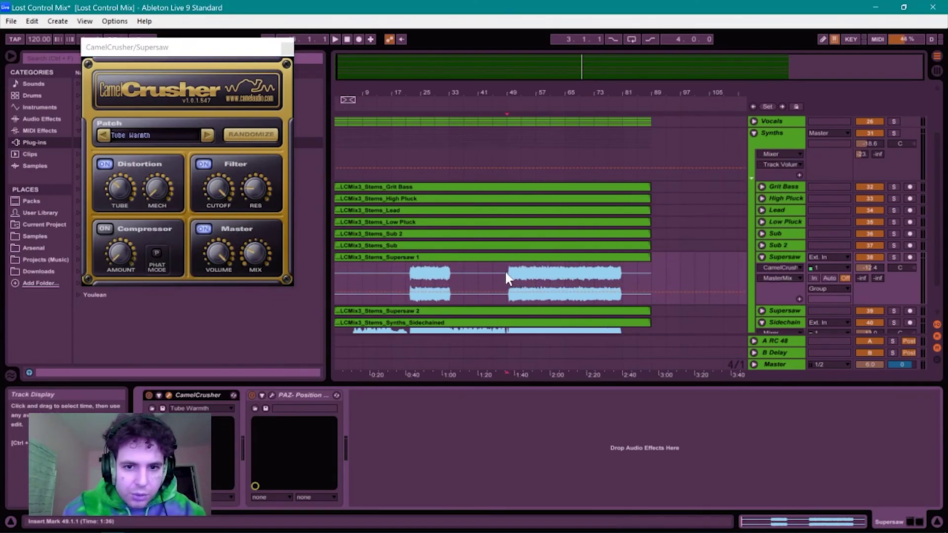
left_click(272, 395)
key("space")
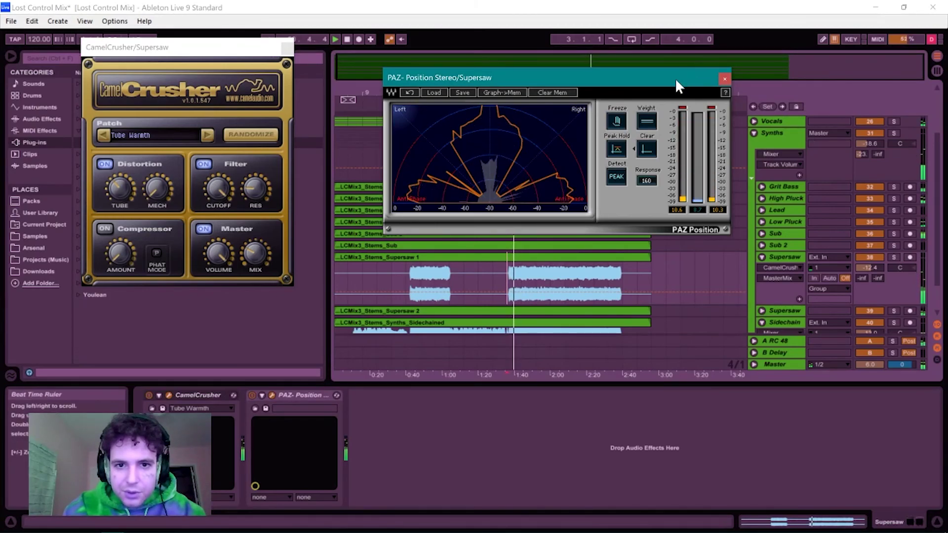
left_click(509, 271)
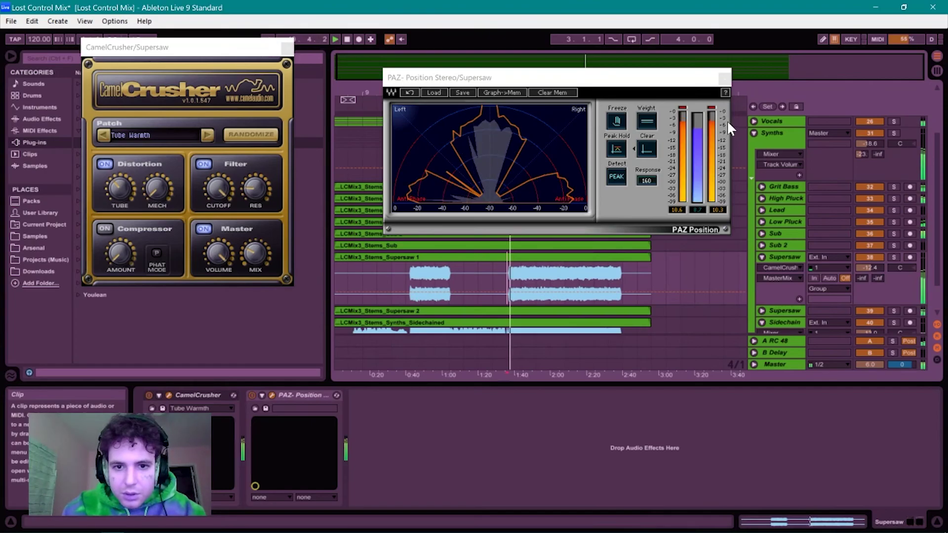
left_click(726, 76)
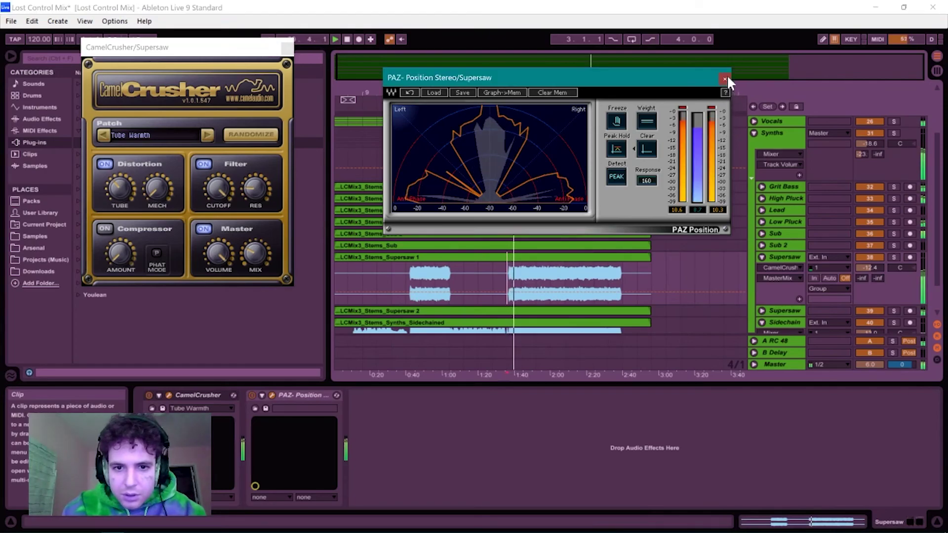
- Close the open plug-in windows and compare the Supersaw with CamelCrusher bypassed and active during playback from bar 49
left_click(286, 46)
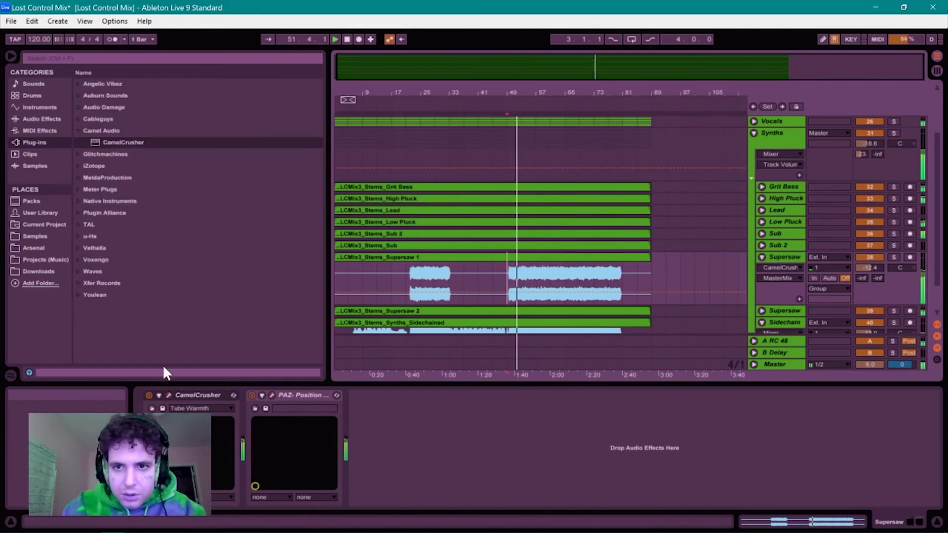
left_click(150, 395)
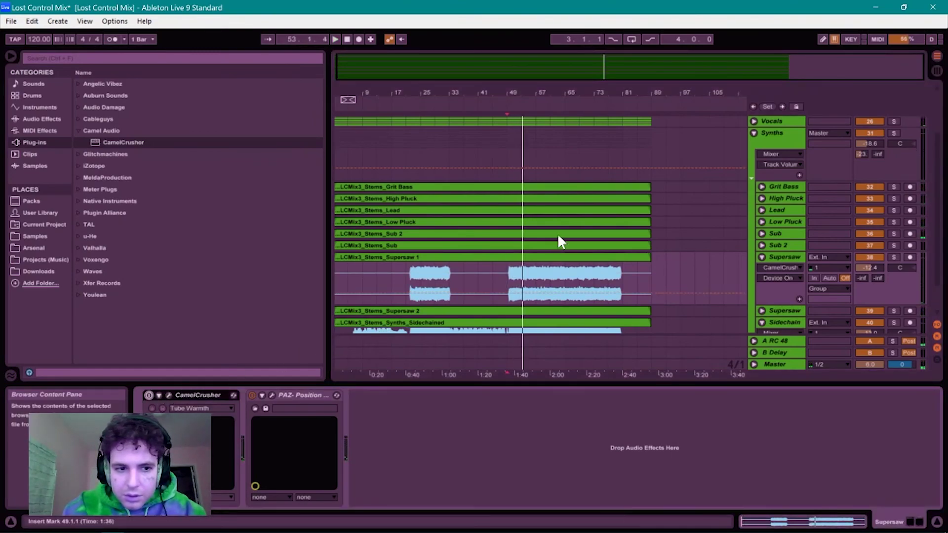
key("space")
key("space")
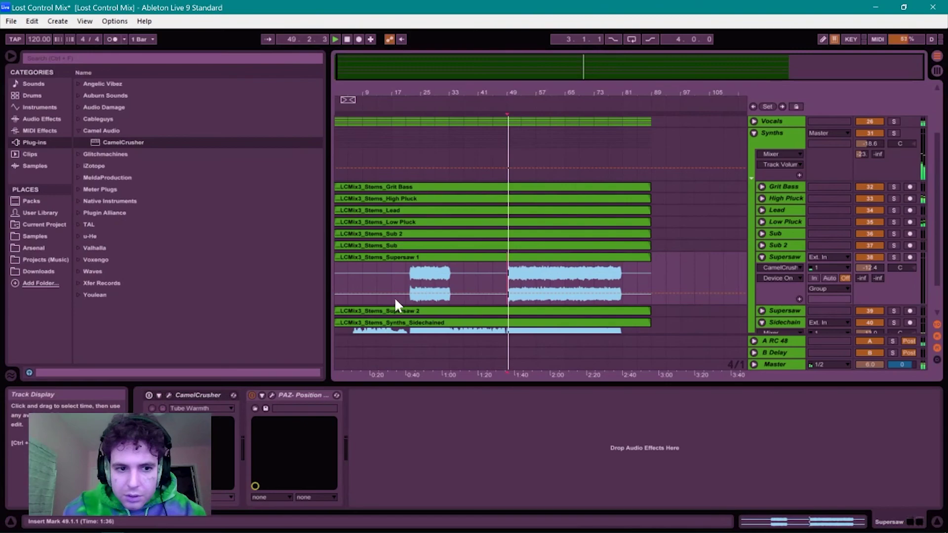
left_click(150, 395)
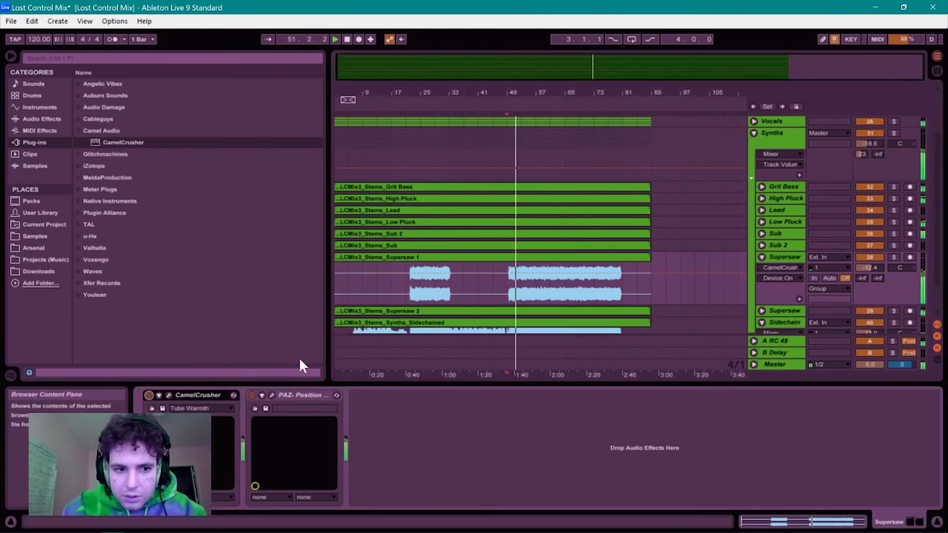
key("space")
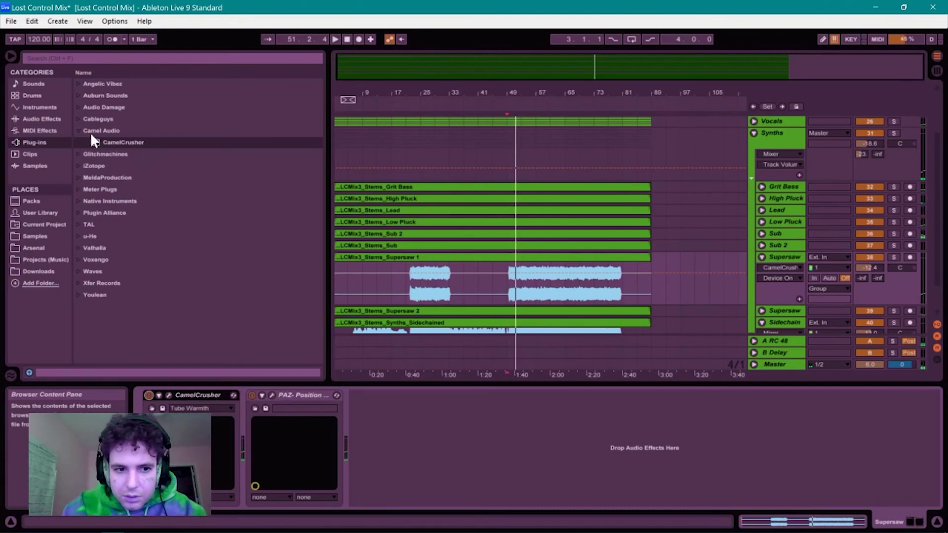
- Insert a Utility between CamelCrusher and PAZ Position on the Supersaw track, with Left channel mode and 2.78 dB gain
left_click(46, 119)
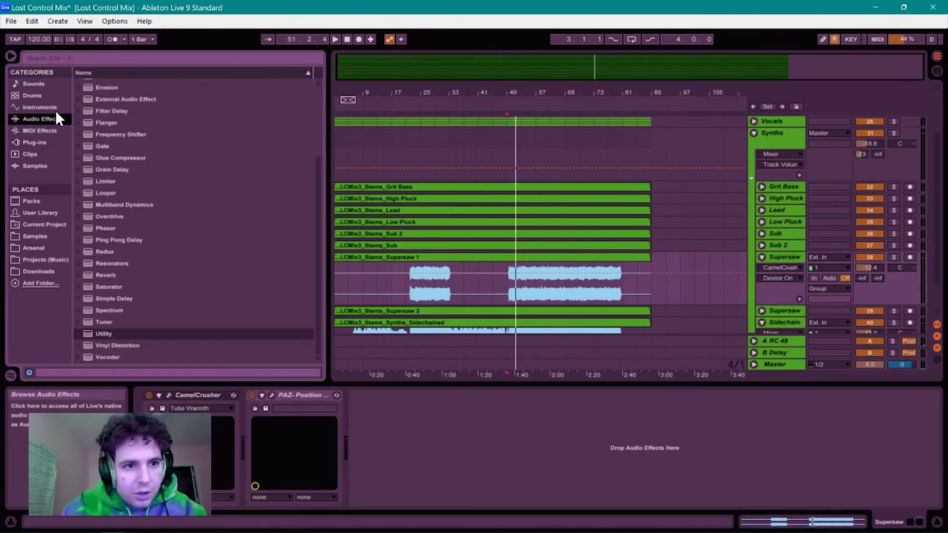
left_click_drag(106, 331, 262, 442)
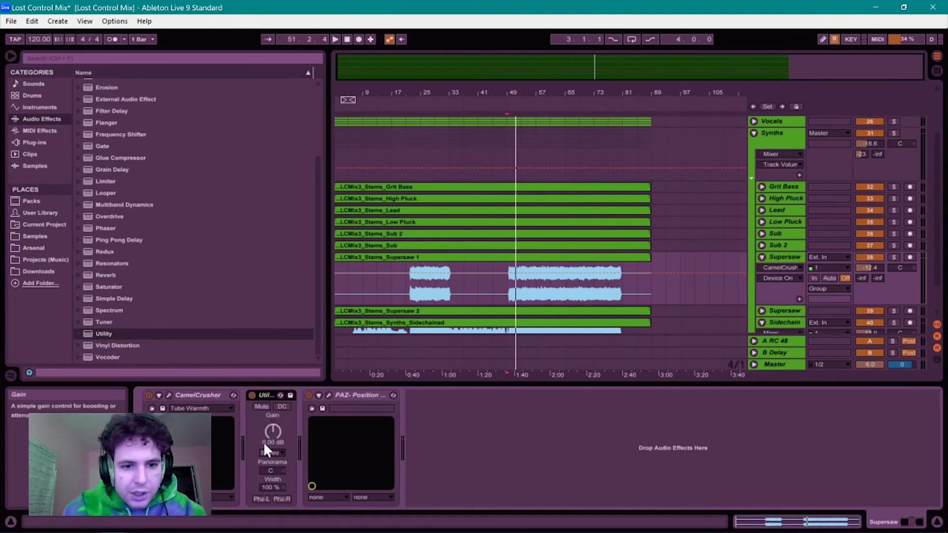
left_click(271, 452)
left_click(279, 437)
left_click_drag(279, 437, 279, 424)
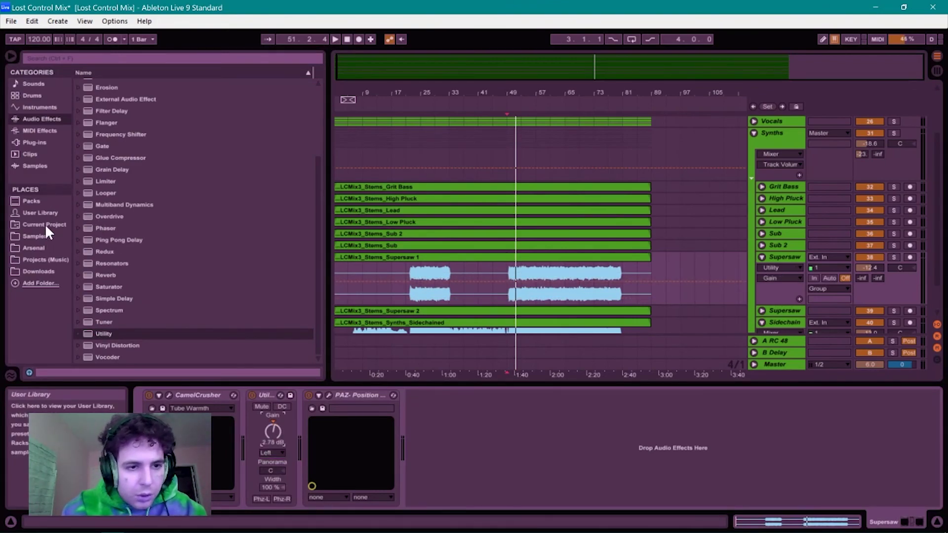
- Insert the Waves PS22 Spread Stereo plug-in between Utility and PAZ Position on the Supersaw track
left_click(45, 140)
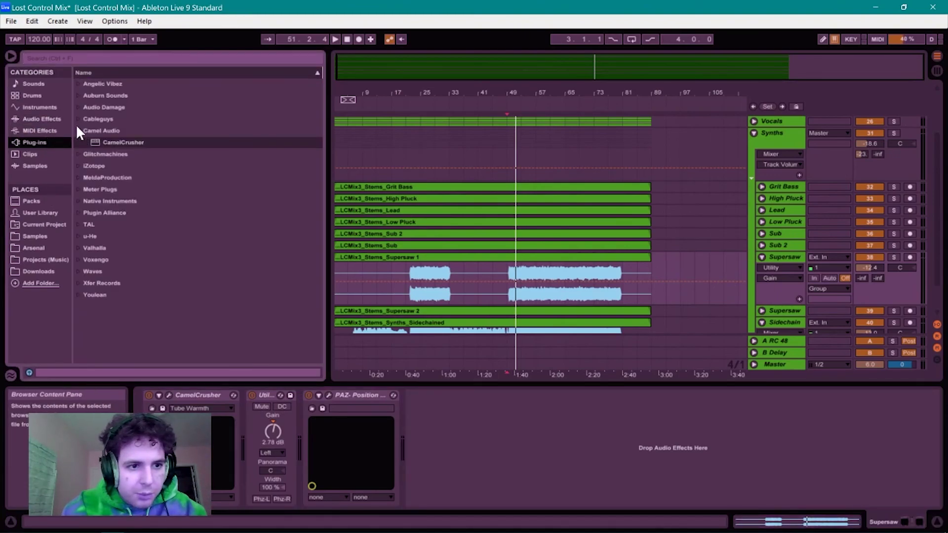
left_click(77, 130)
left_click(79, 258)
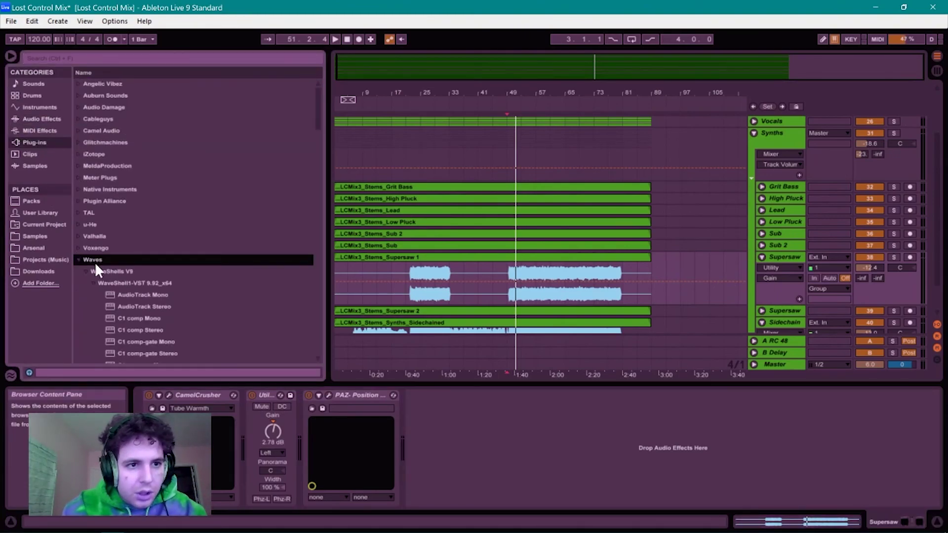
scroll(138, 267, "down", 2)
scroll(141, 272, "down", 12)
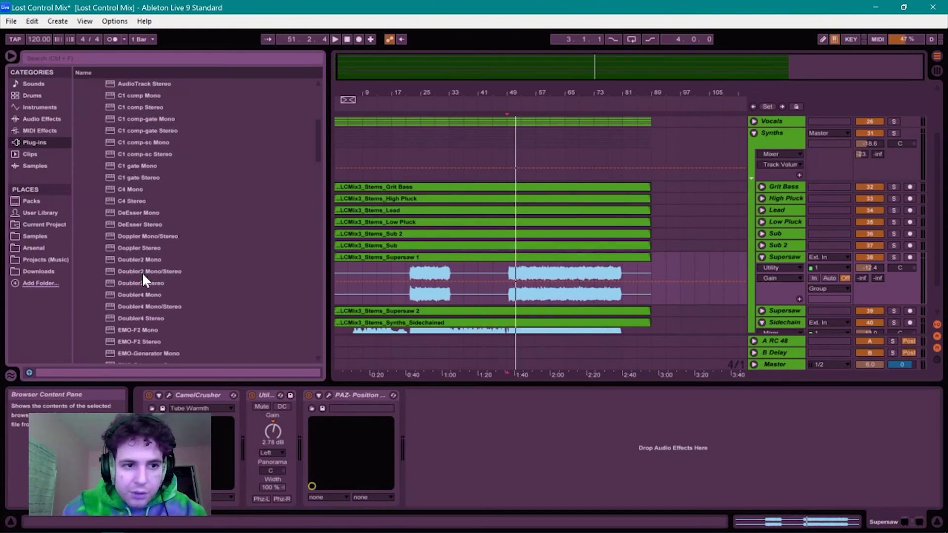
scroll(143, 274, "down", 15)
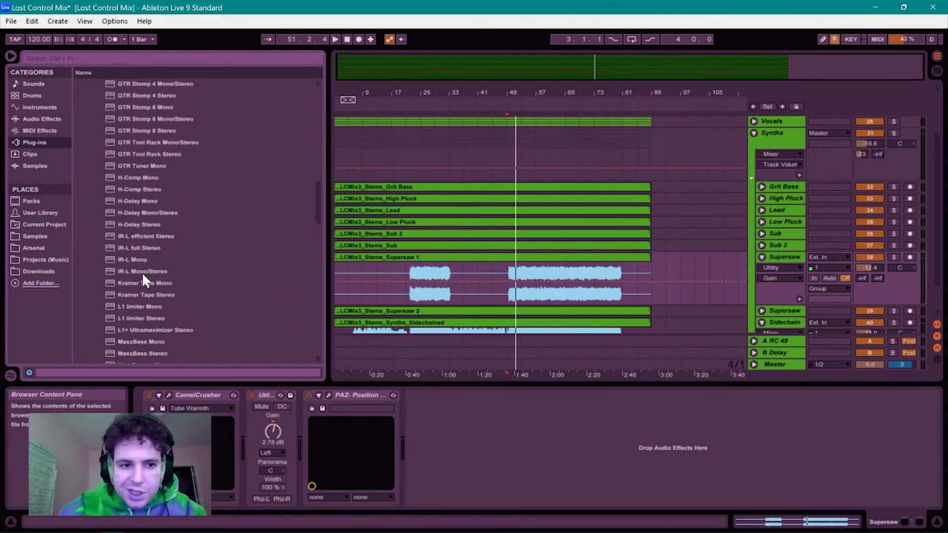
scroll(141, 271, "down", 10)
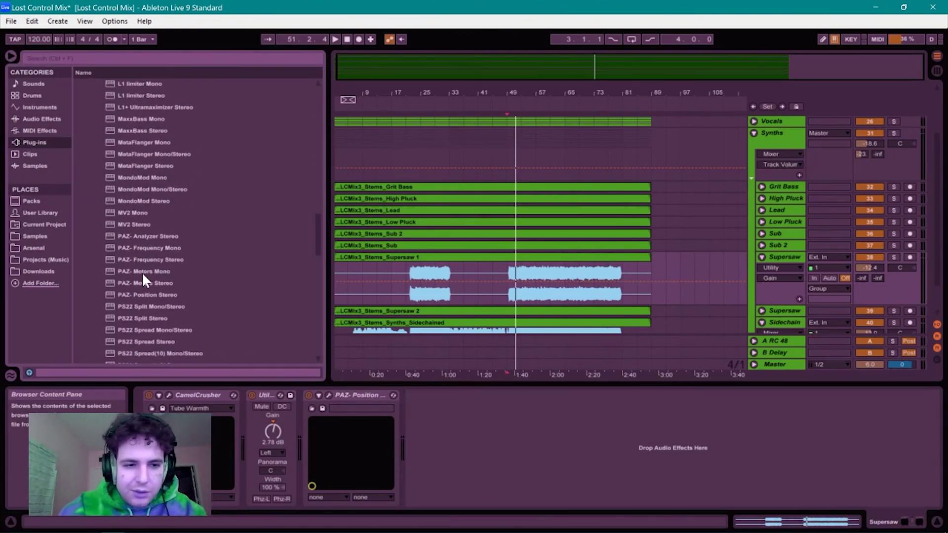
left_click_drag(138, 294, 422, 307)
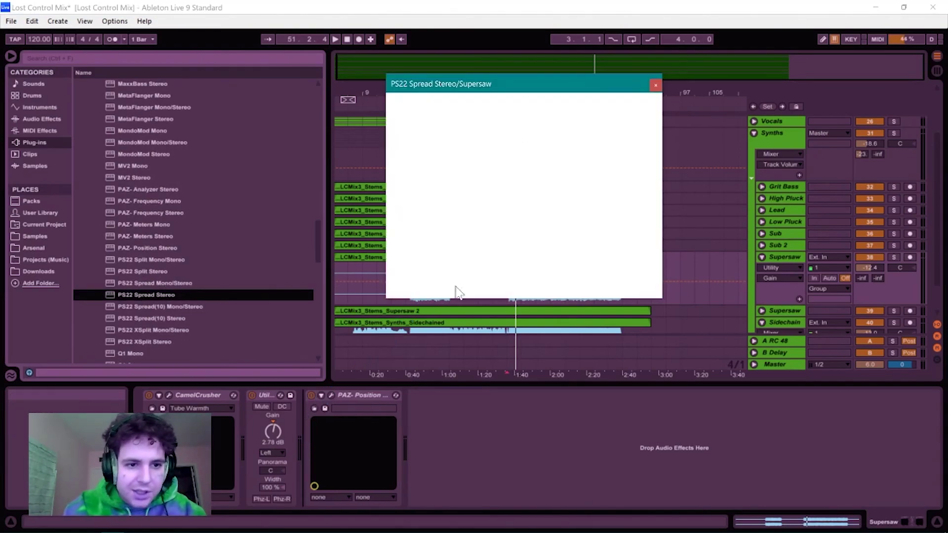
left_click_drag(537, 77, 323, 75)
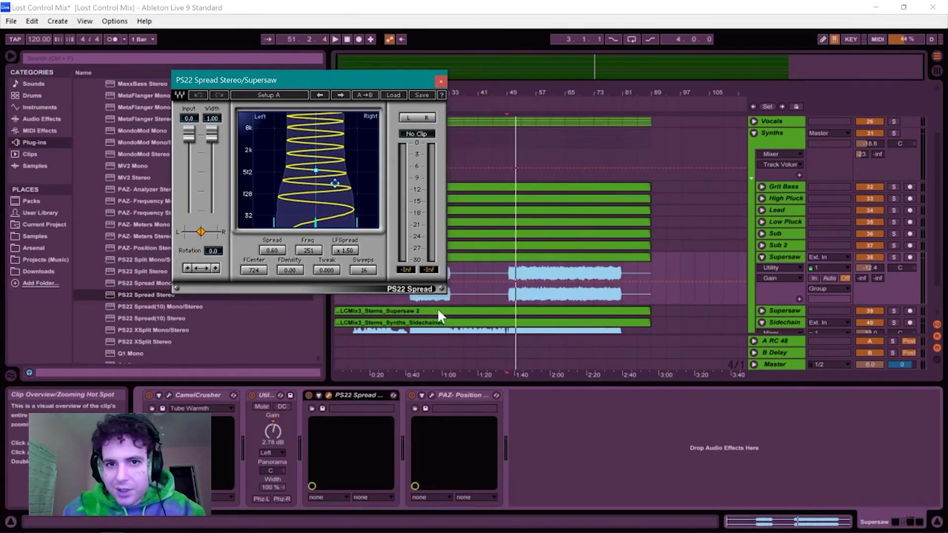
- Load the Ambient Diffuser preset in PS22 Spread and check the Supersaw's stereo image in a cleared PAZ Position during playback
left_click(432, 396)
left_click_drag(469, 82, 494, 81)
left_click(393, 95)
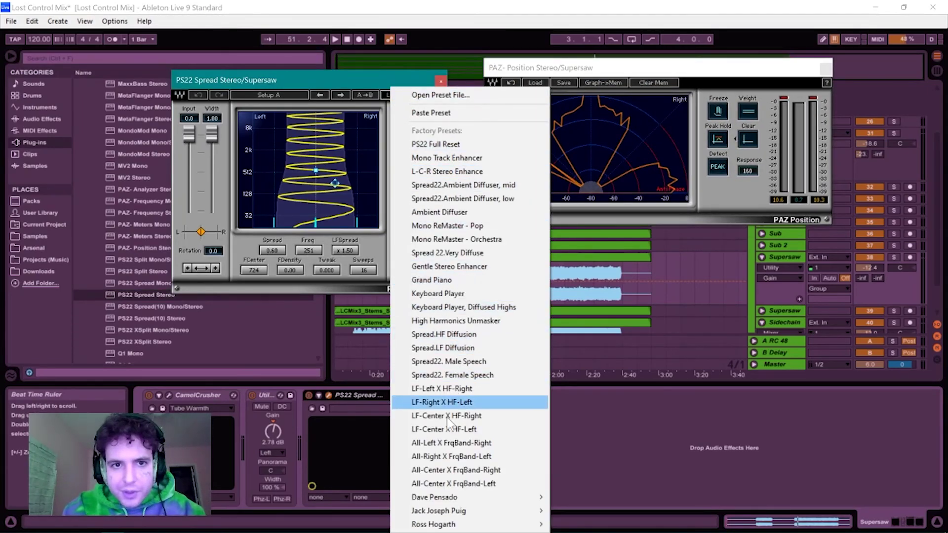
left_click(457, 212)
left_click(748, 140)
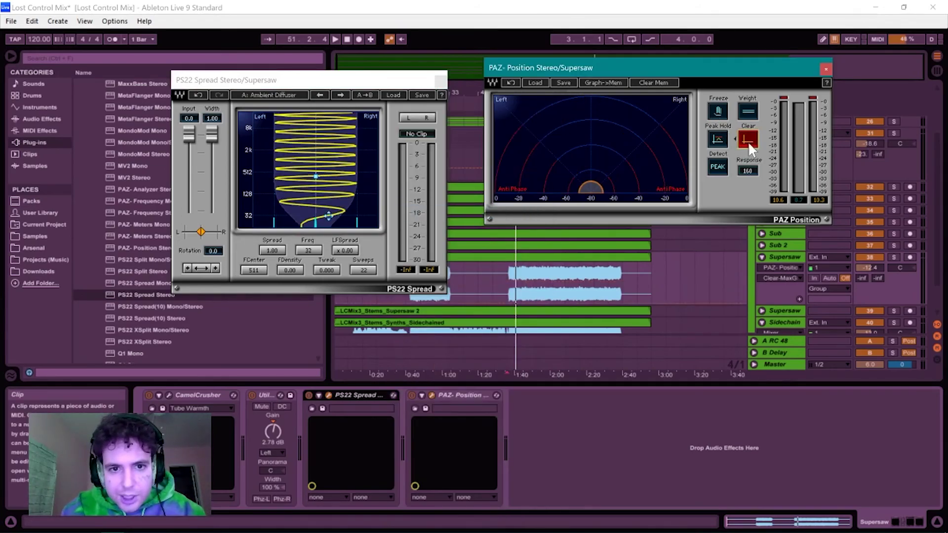
key("space")
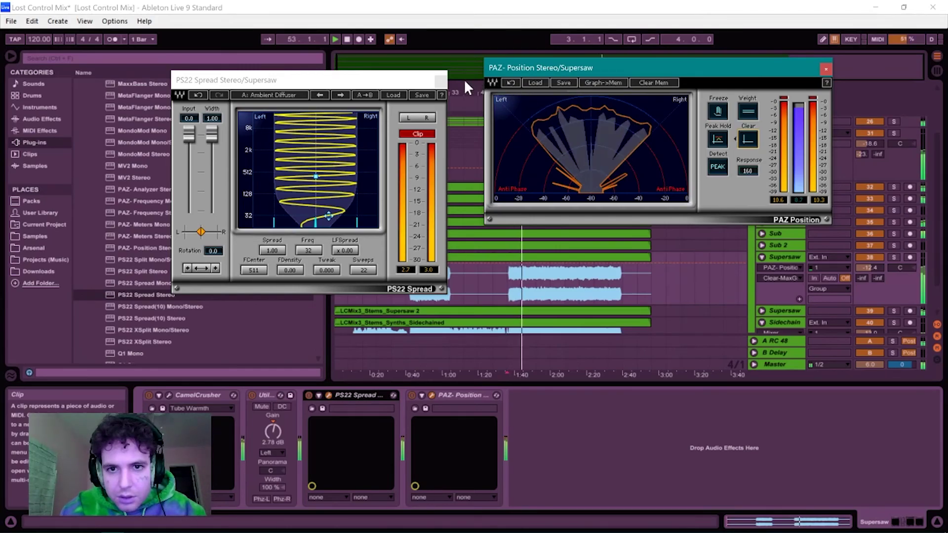
- Lower the Supersaw's Utility gain to about -1.8 dB, close both plug-in windows and fold the Supersaw track
left_click(441, 81)
left_click_drag(273, 431, 273, 441)
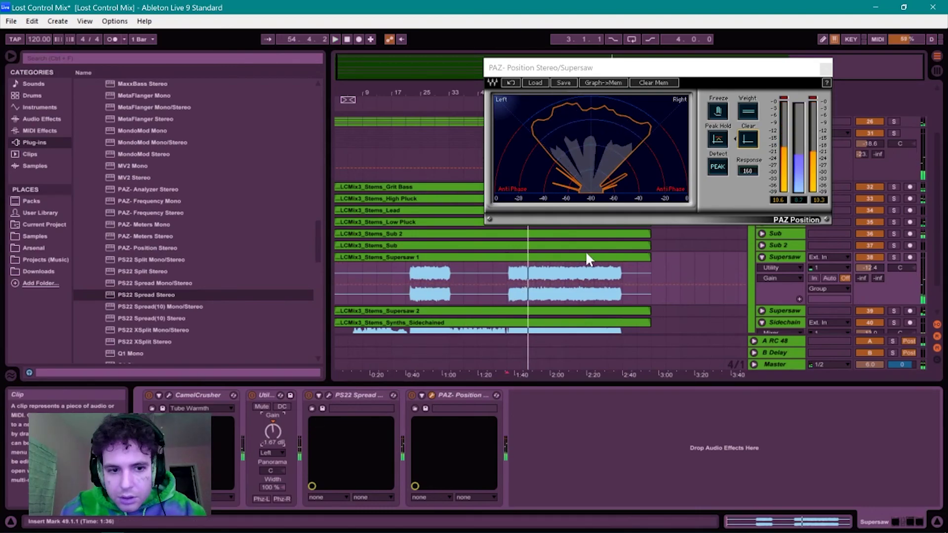
left_click(826, 69)
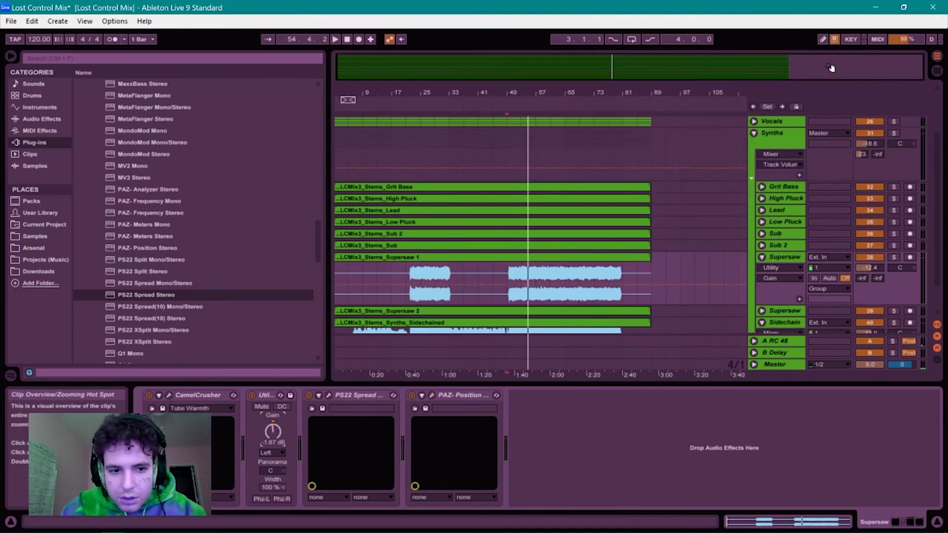
left_click(761, 257)
key("XF86AudioLowerVolume")
key("XF86AudioRaiseVolume")
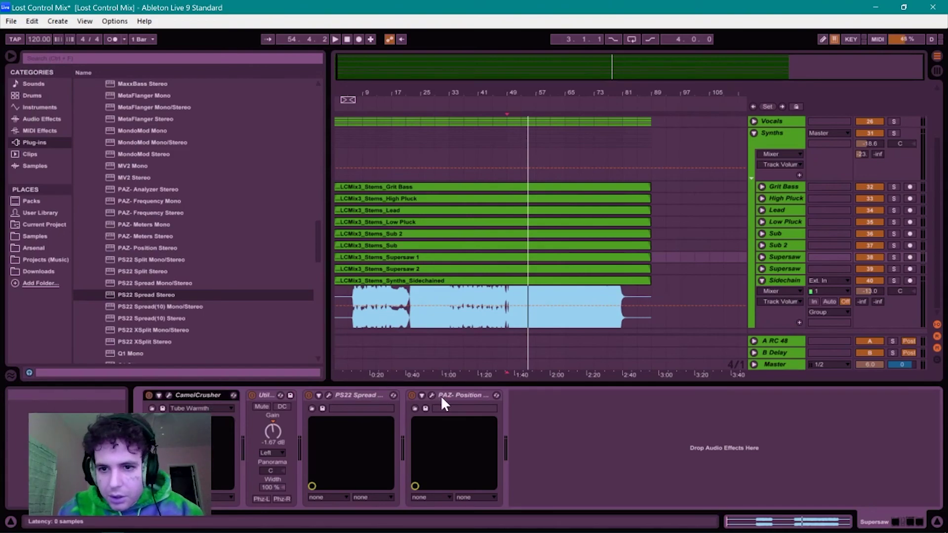
- Deactivate PAZ Position on the Supersaw track and delete it from the device chain
left_click(412, 395)
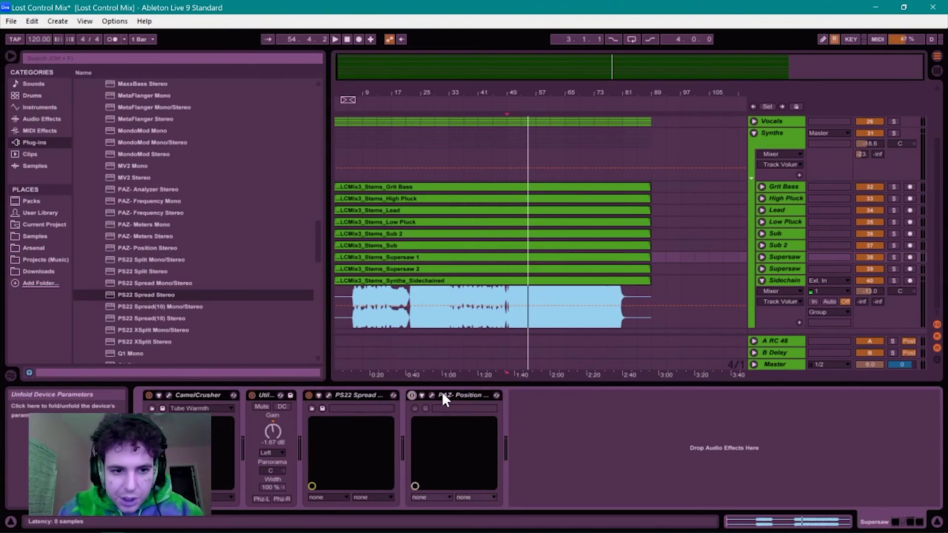
left_click(457, 395)
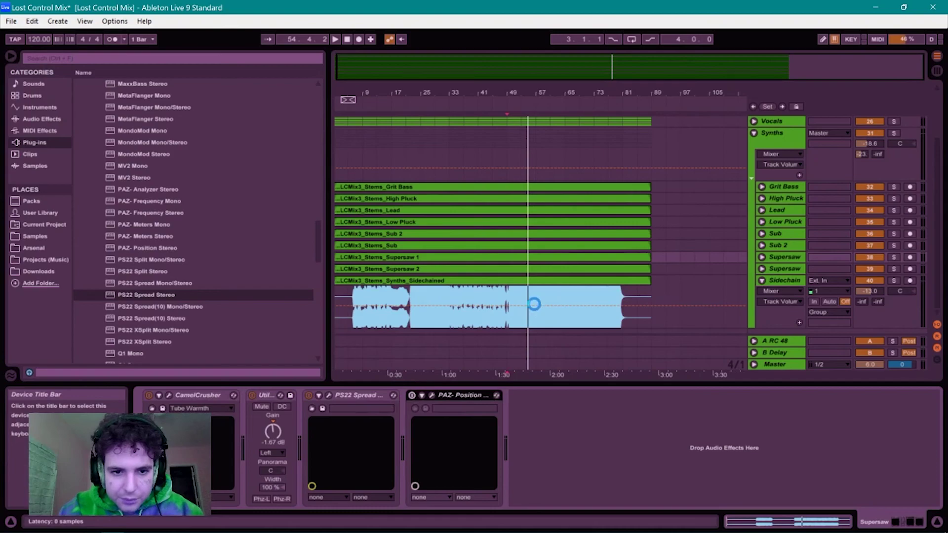
left_click(793, 256)
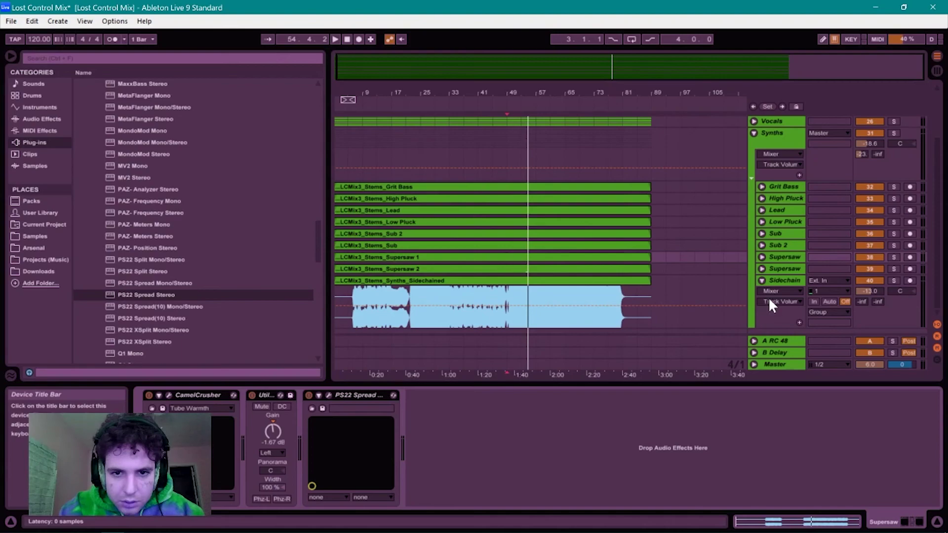
- Play the Sidechain track from bar 49, activate its PAZ Position and inspect the stereo image
left_click(777, 278)
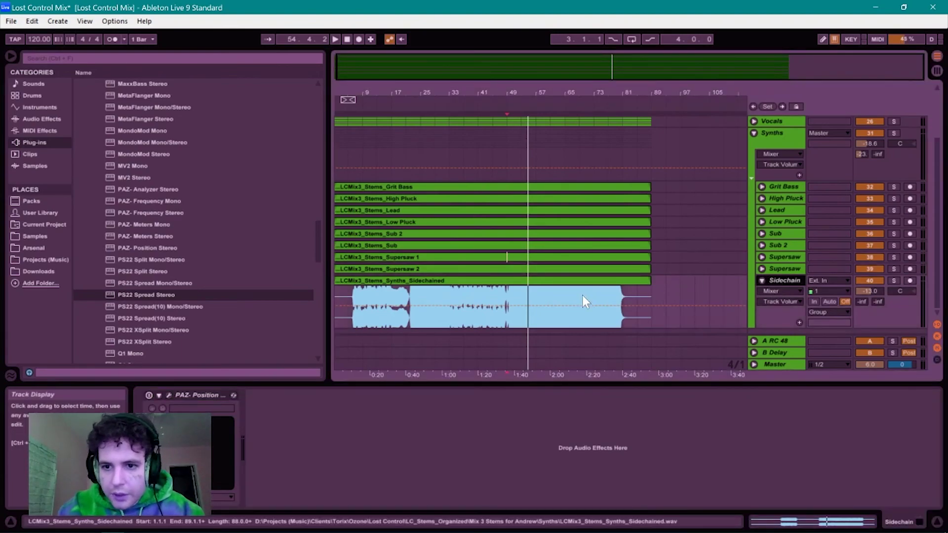
left_click(512, 292)
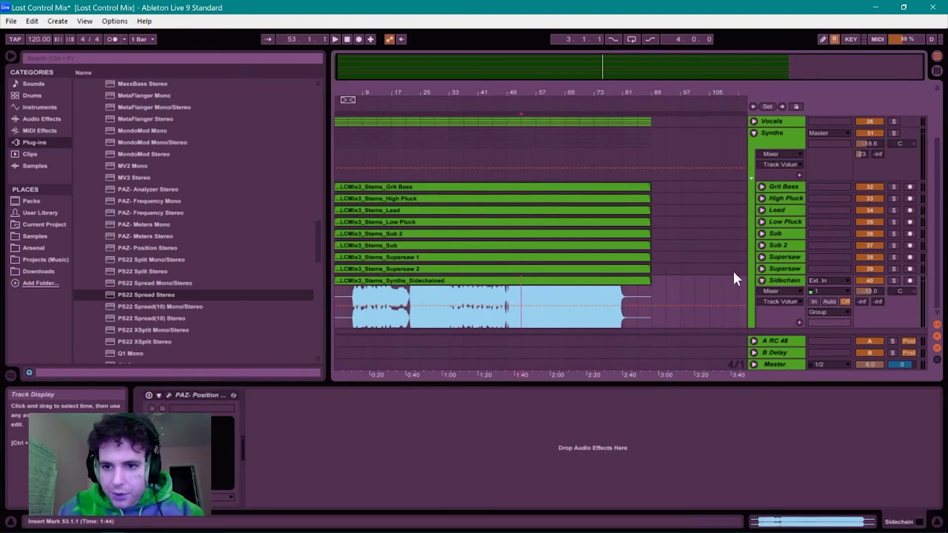
left_click(507, 296)
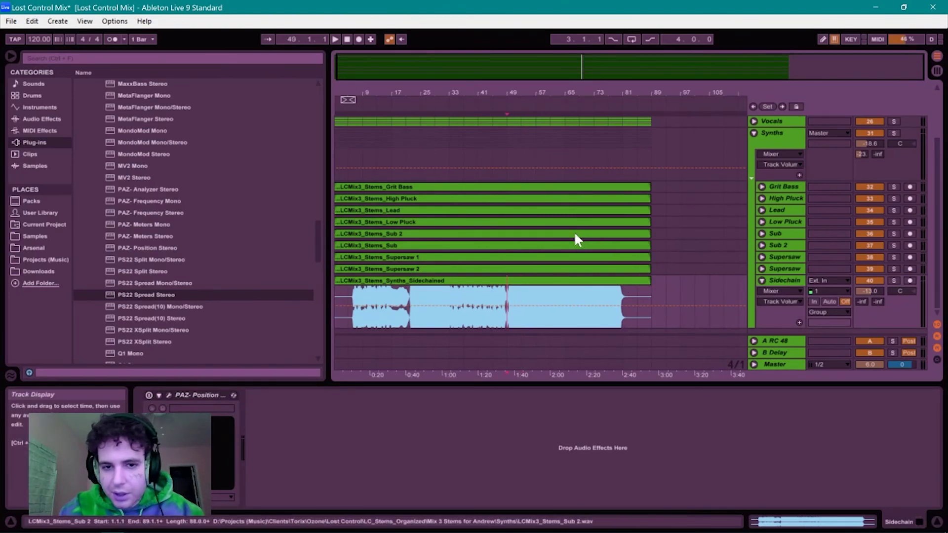
key("space")
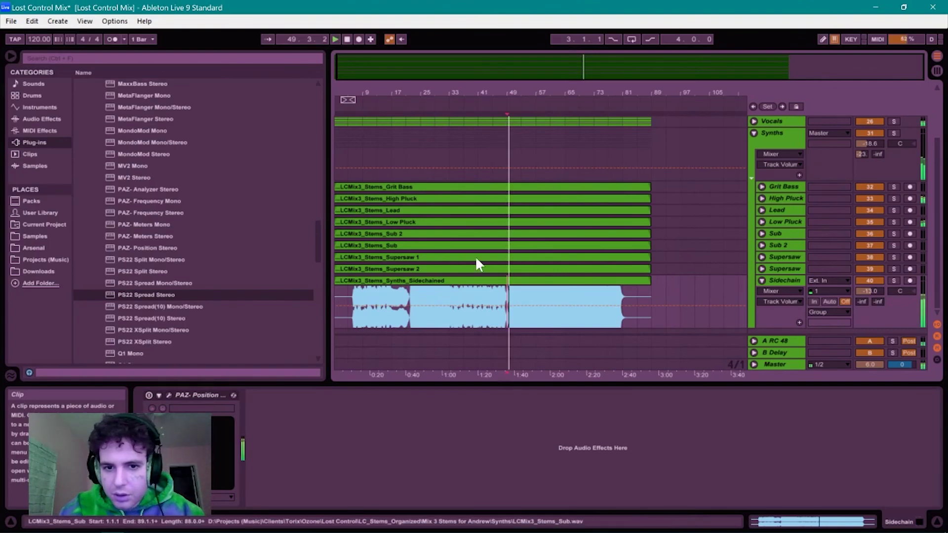
left_click(186, 392)
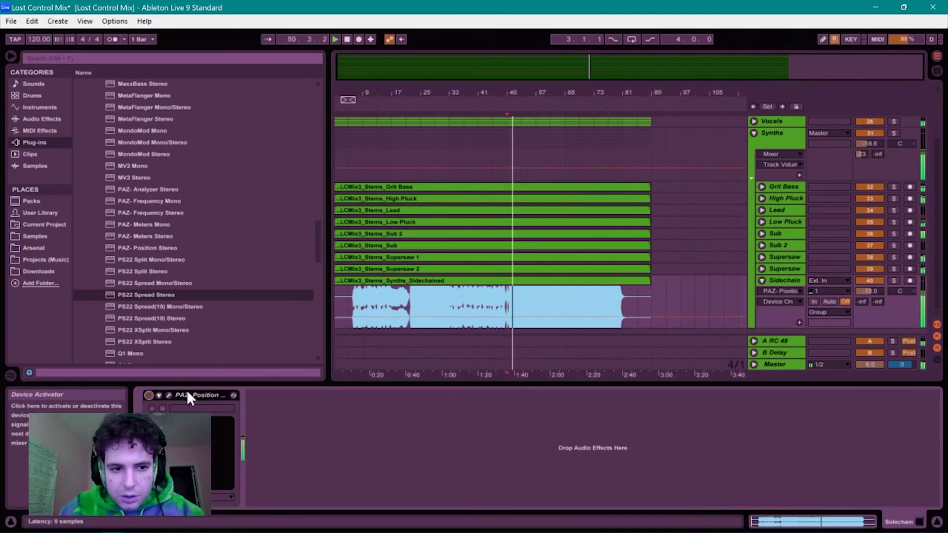
left_click(169, 395)
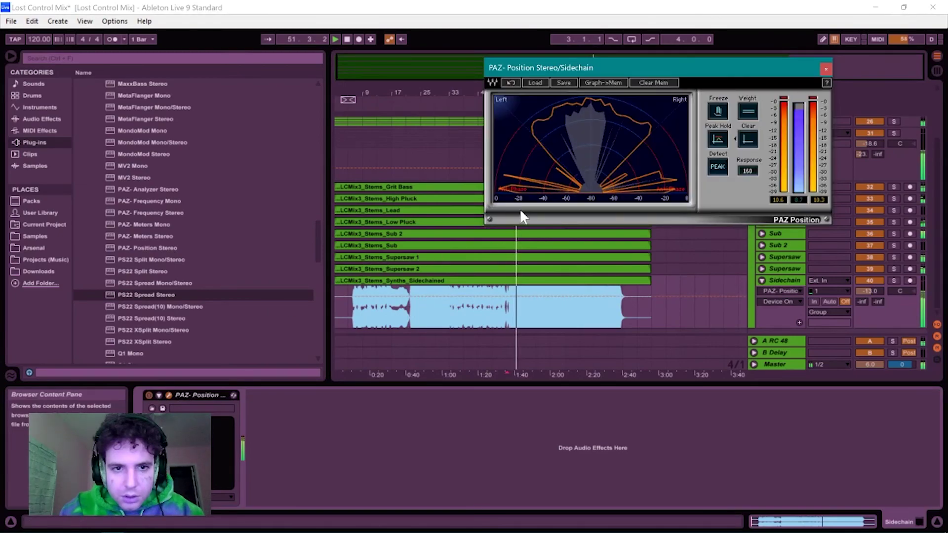
left_click(825, 68)
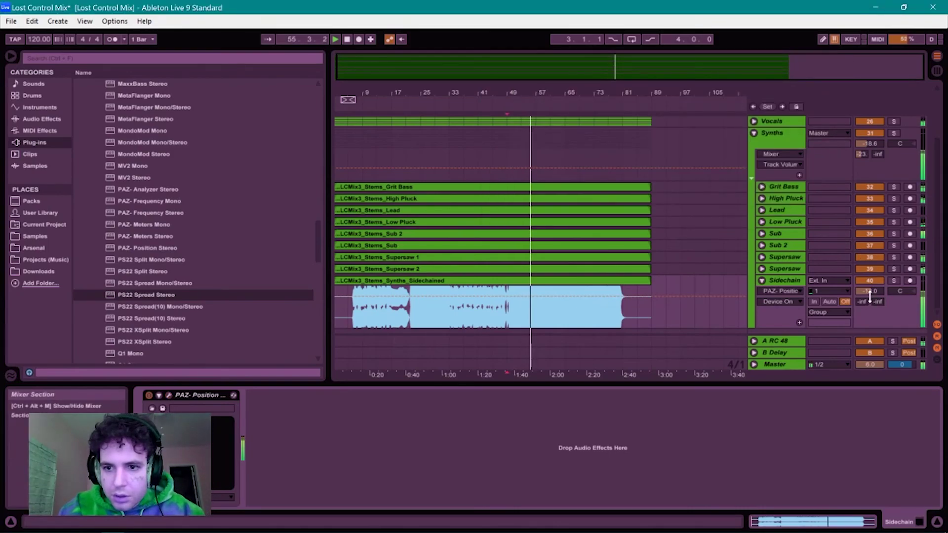
- Set the Sidechain track's volume to -13.4 dB and fold the Synths group
left_click_drag(870, 290, 871, 292)
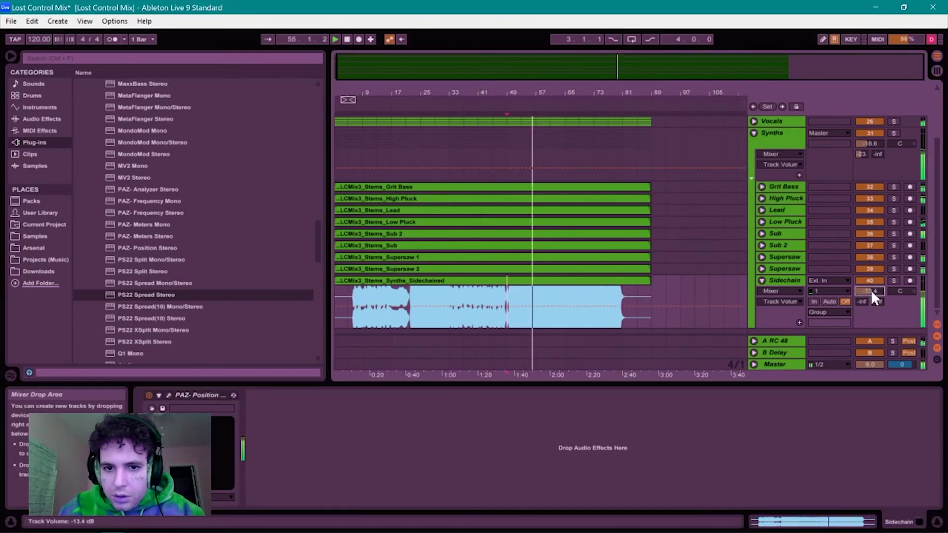
left_click(754, 132)
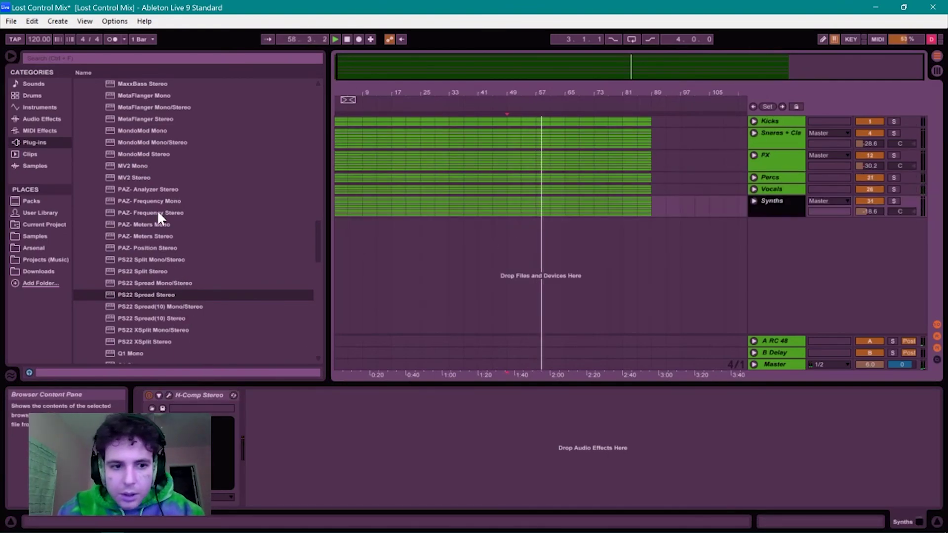
- Insert PS22 Spread Stereo before H-Comp on the Synths group
scroll(157, 209, "up", 3)
scroll(148, 269, "down", 3)
left_click(146, 283)
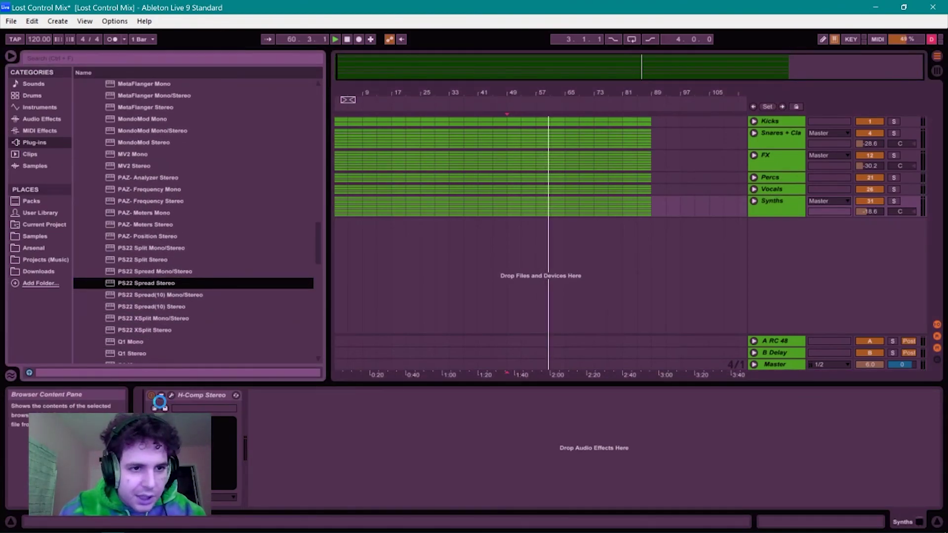
key("Return")
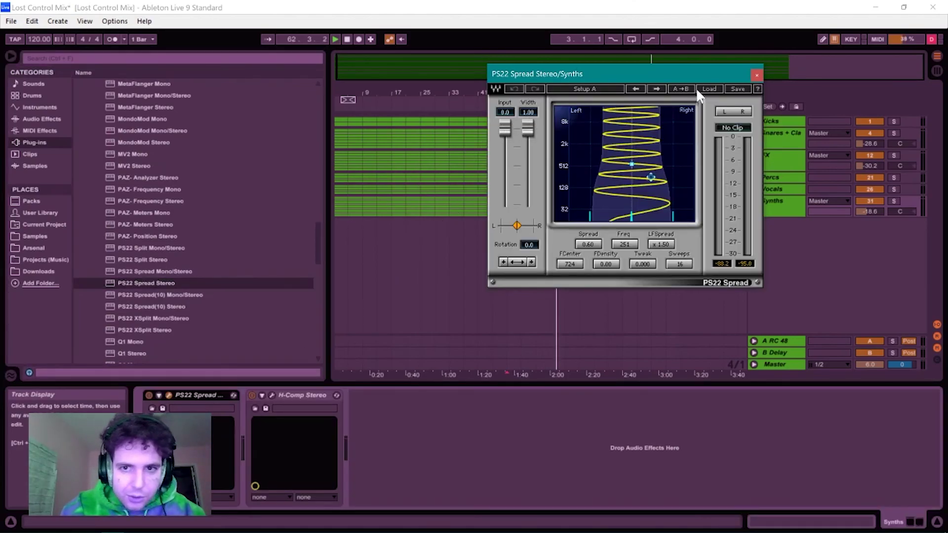
- Try the L-C-R Stereo Enhance preset in PS22 Spread on the Synths group and glance at the group's H-Comp
left_click(716, 88)
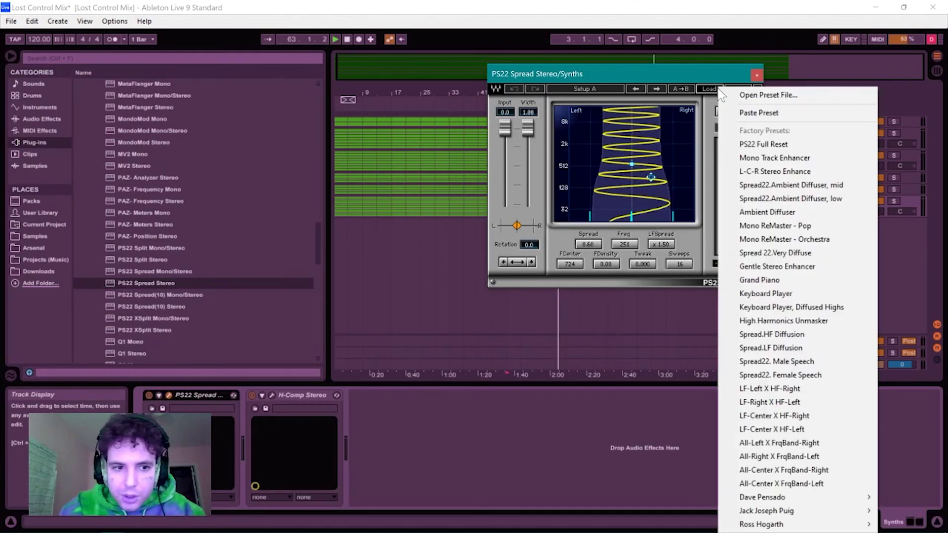
left_click(775, 171)
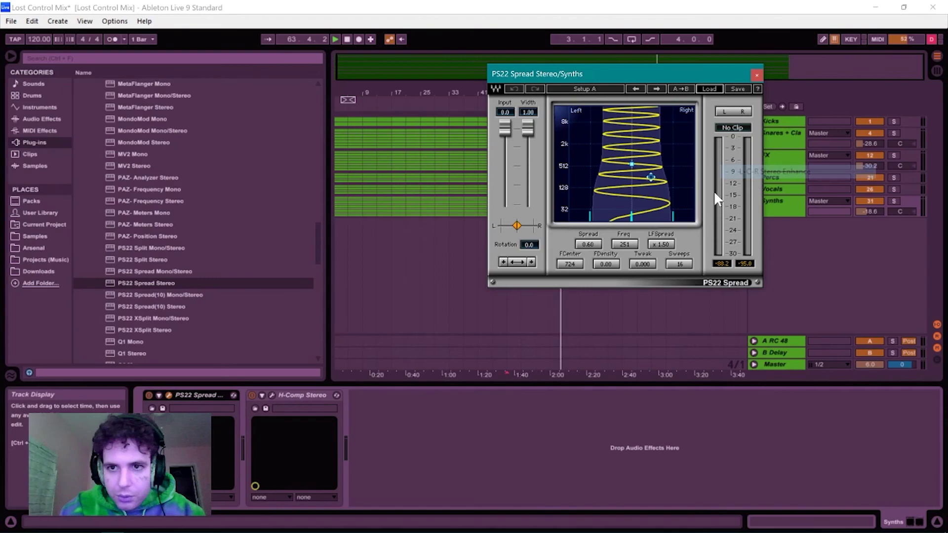
left_click(271, 395)
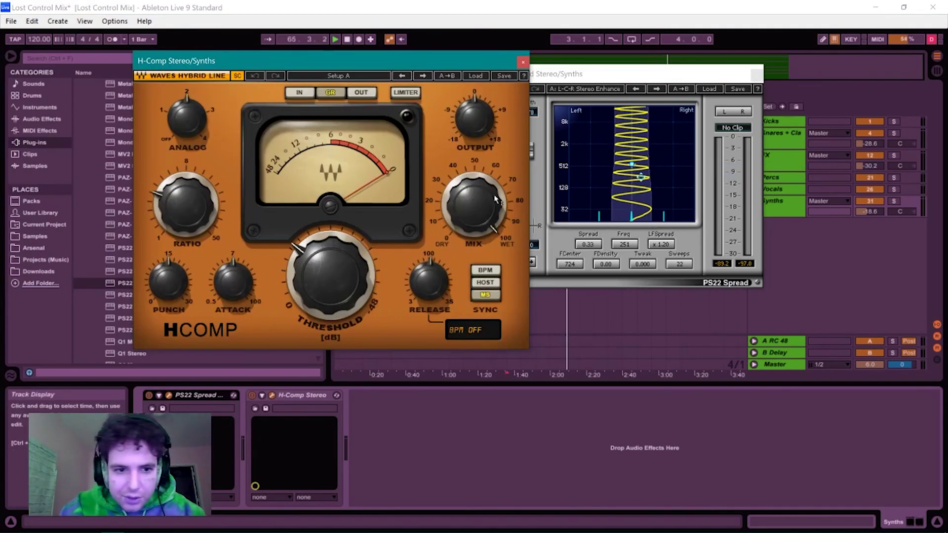
left_click(522, 61)
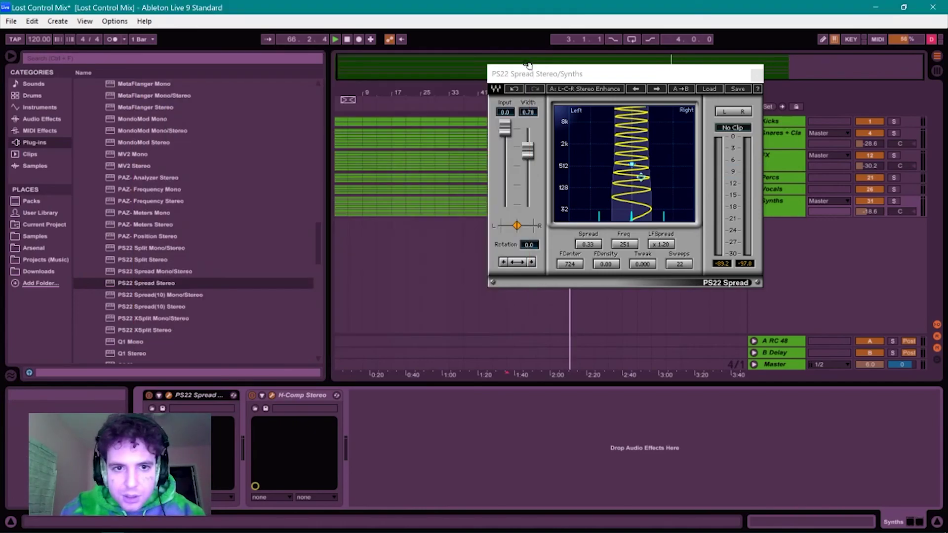
- Delete PS22 Spread Stereo from the Synths group and restart playback from bar 49
left_click(191, 393)
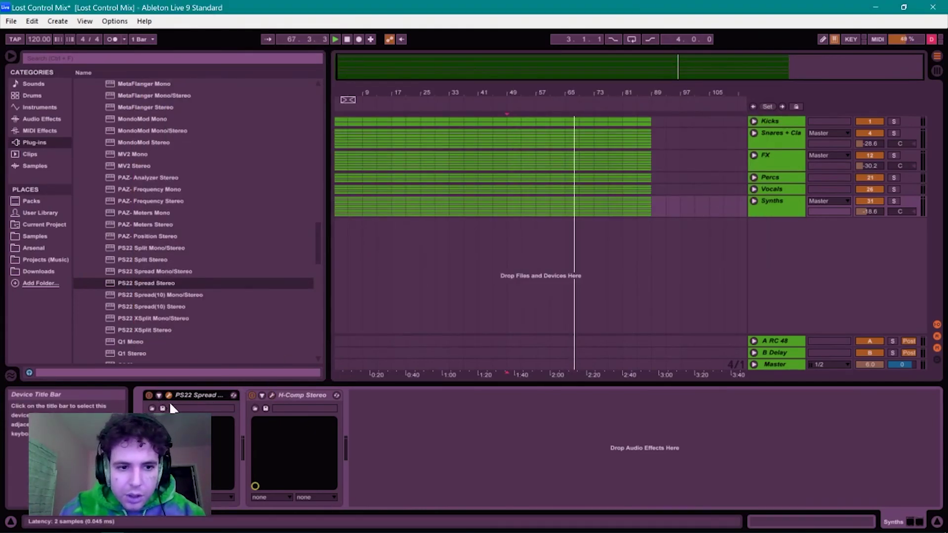
key("Delete")
left_click(501, 280)
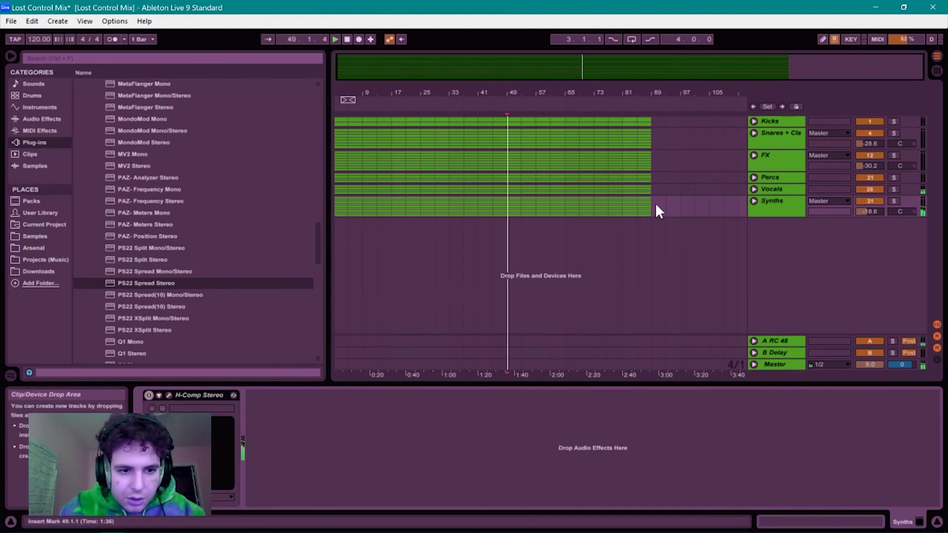
- Insert PS22 Spread Stereo before PAZ Position on the Sidechain track and load its L-C-R Stereo Enhance preset
left_click(753, 200)
scroll(725, 245, "down", 3)
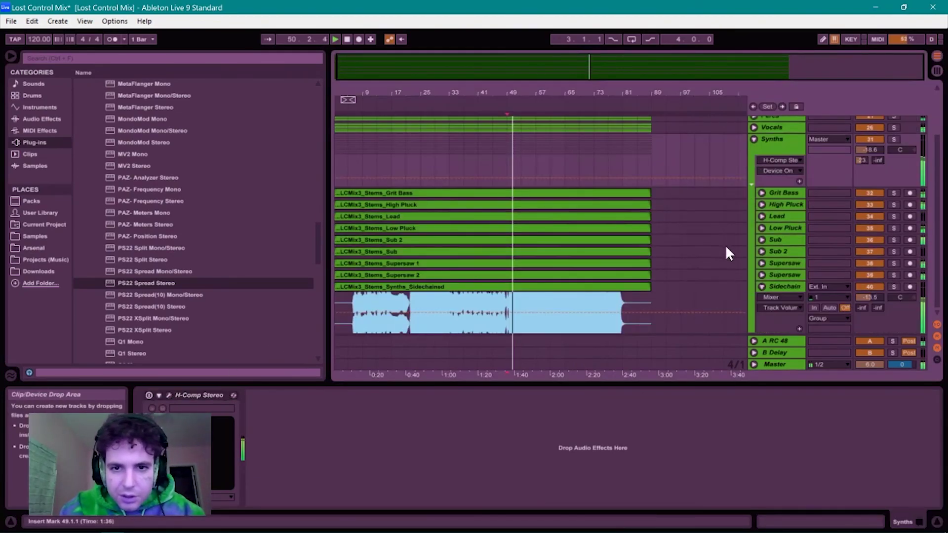
left_click(784, 285)
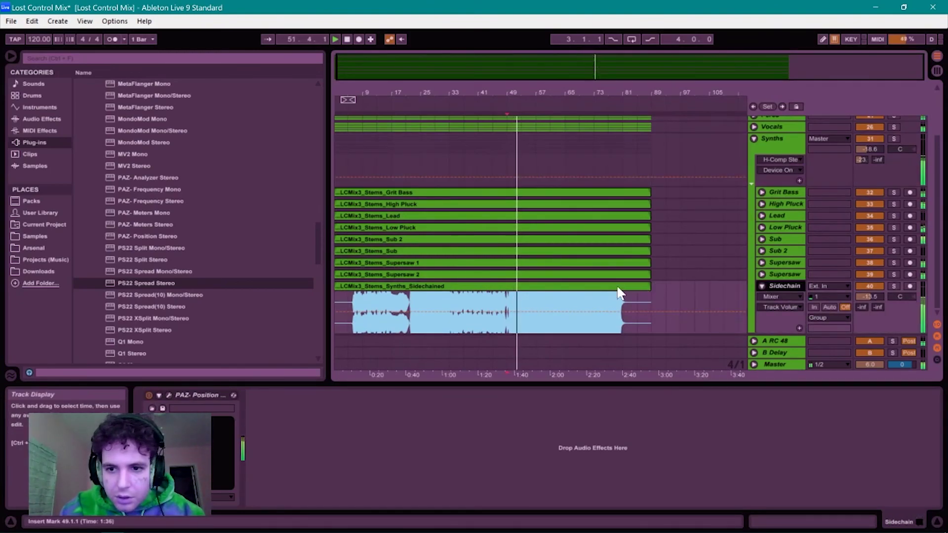
left_click(160, 283)
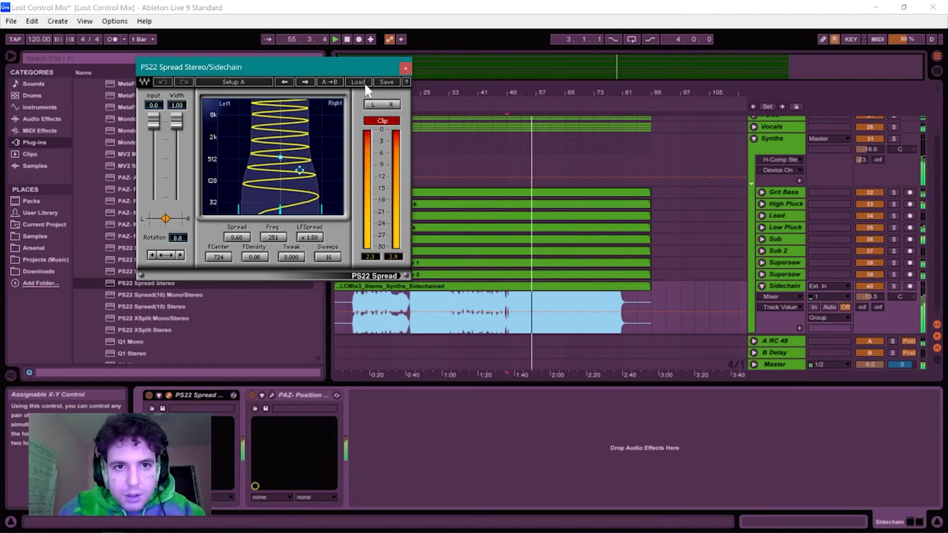
left_click(360, 82)
left_click(422, 169)
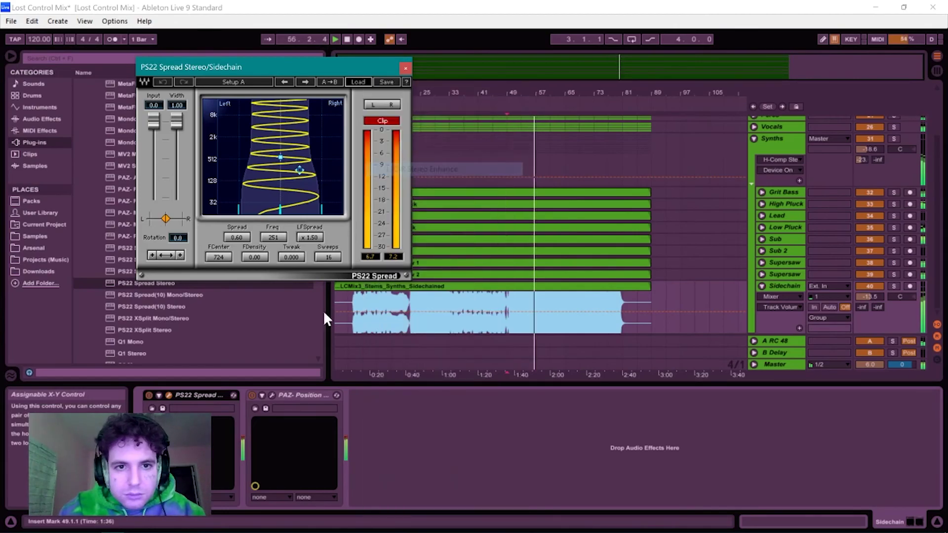
- Inspect the Sidechain track's widened stereo image in PAZ Position, clearing its graph, then close both plug-in windows and stop playback
left_click(273, 396)
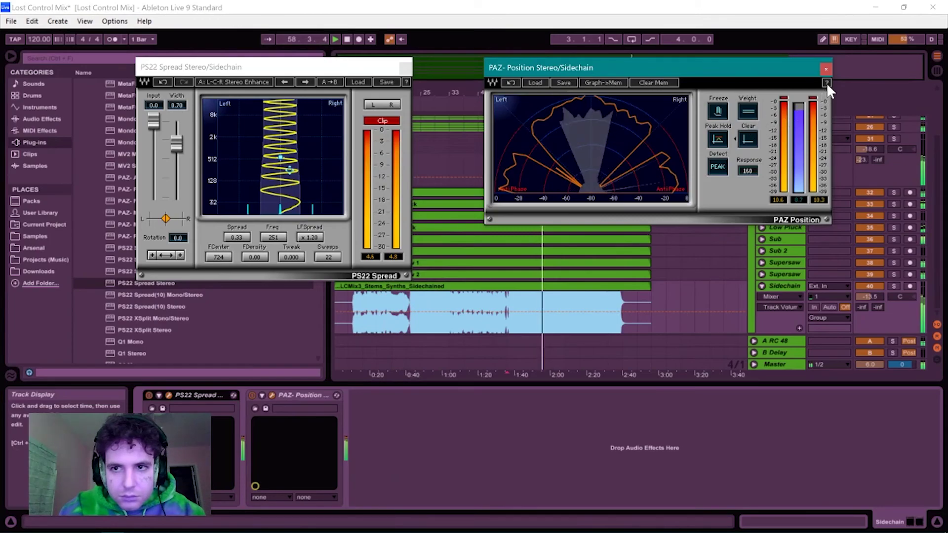
left_click(738, 138)
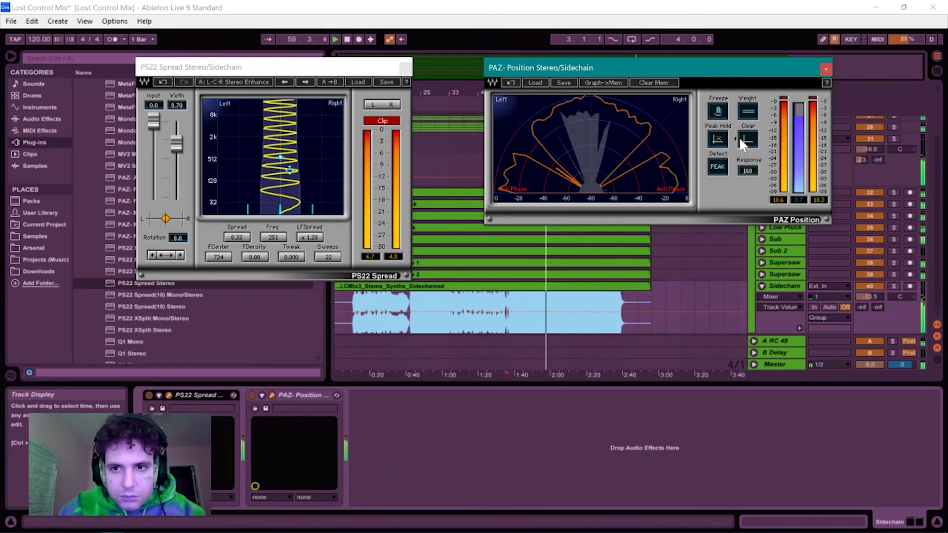
left_click(825, 68)
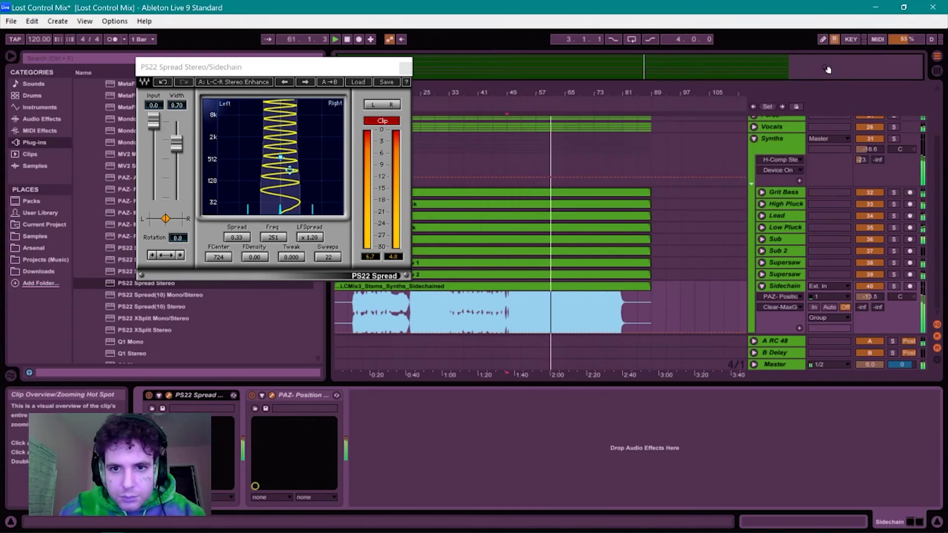
left_click(406, 68)
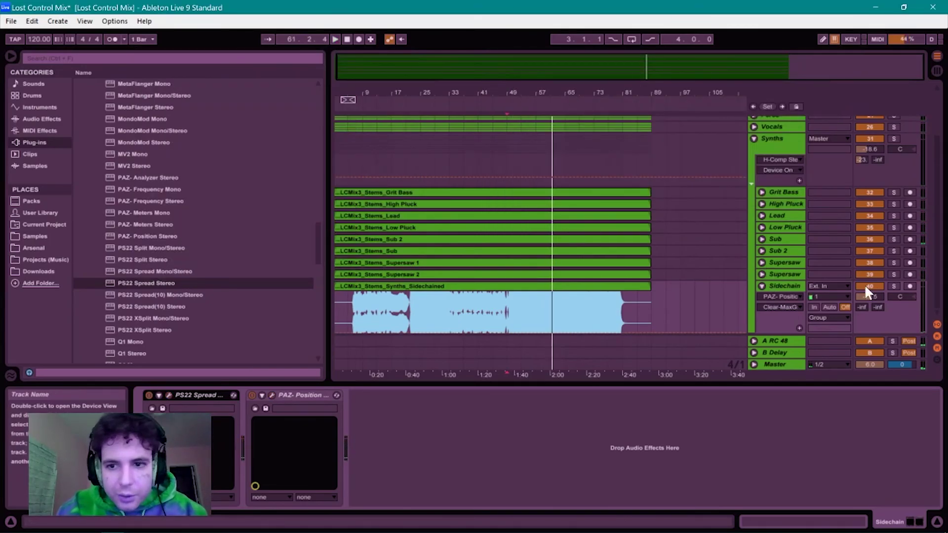
- Set the Sidechain track's volume to -14.6 dB, then fold the track and the Synths group
left_click_drag(866, 301, 867, 303)
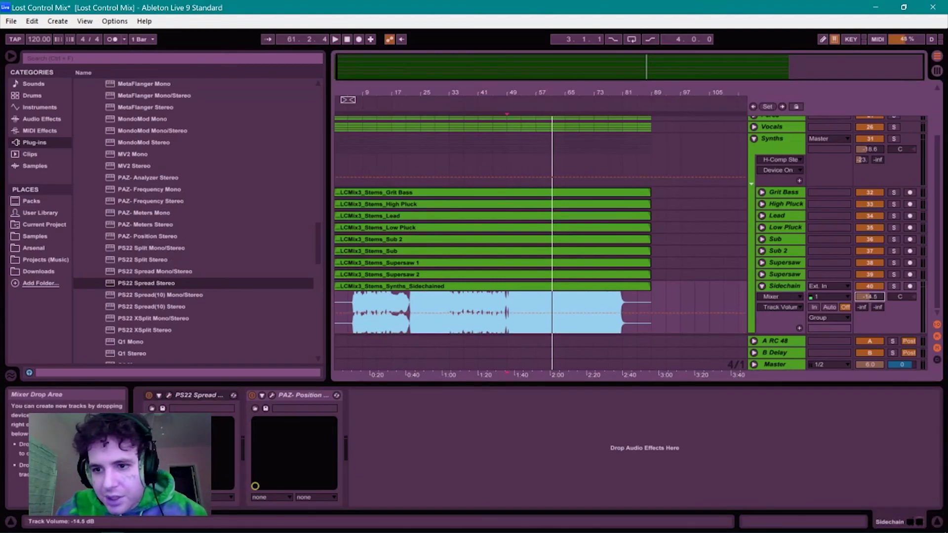
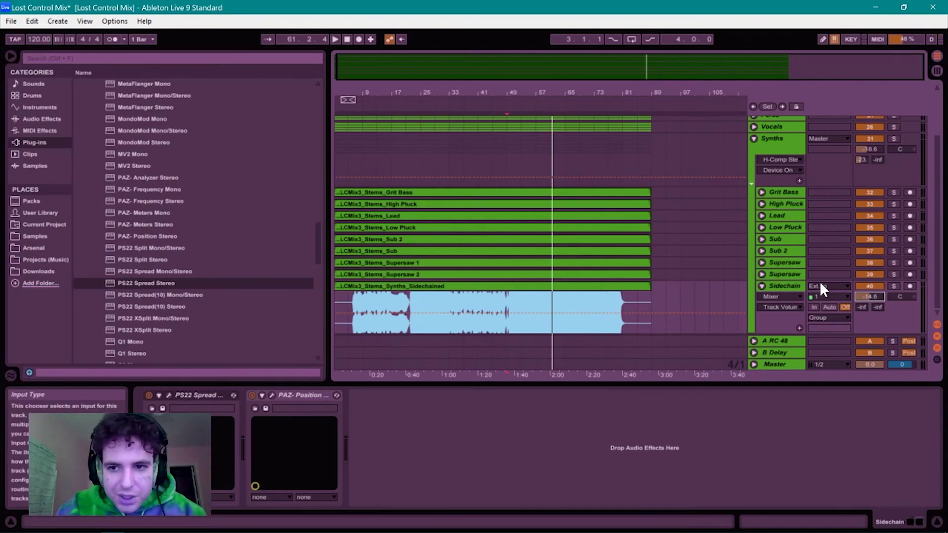
left_click(762, 284)
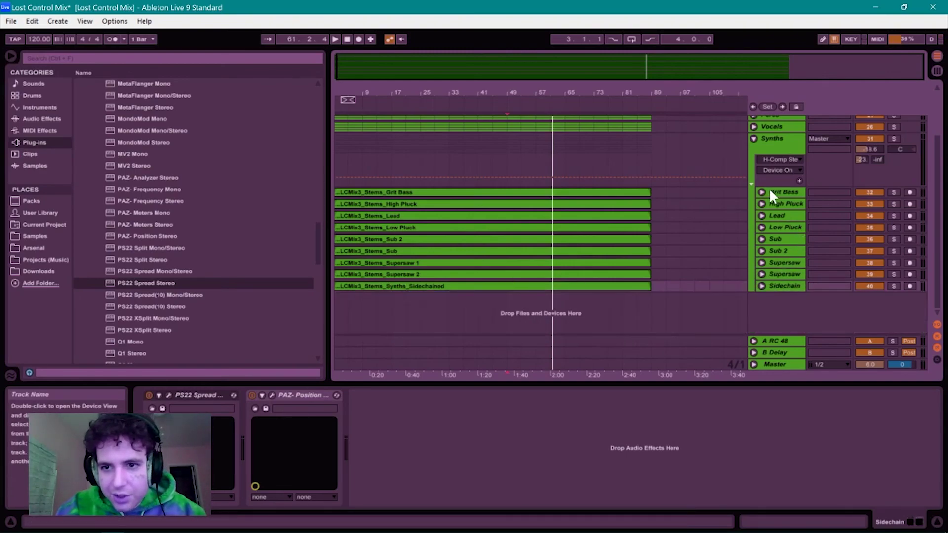
left_click(758, 143)
left_click(754, 138)
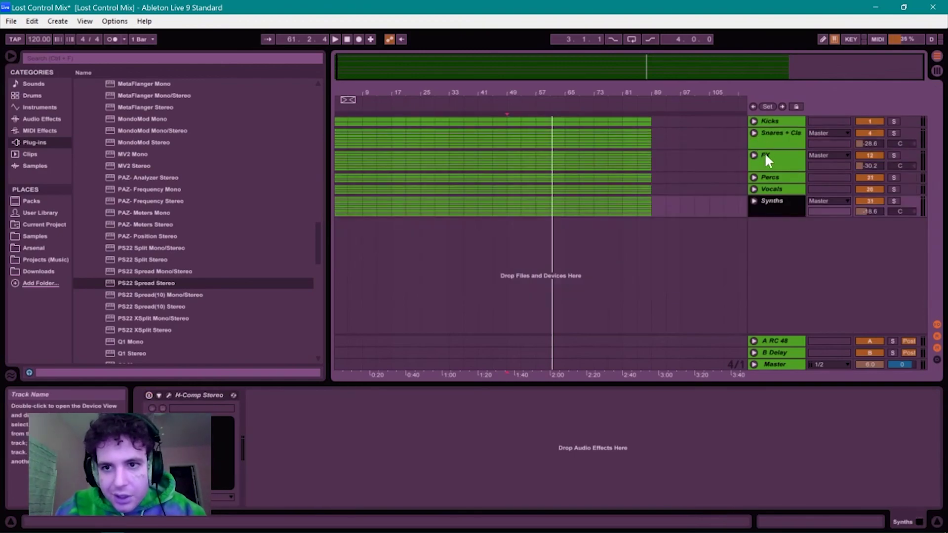
- Replace H-Comp on the Synths group with the built-in Compressor audio effect
double_click(771, 197)
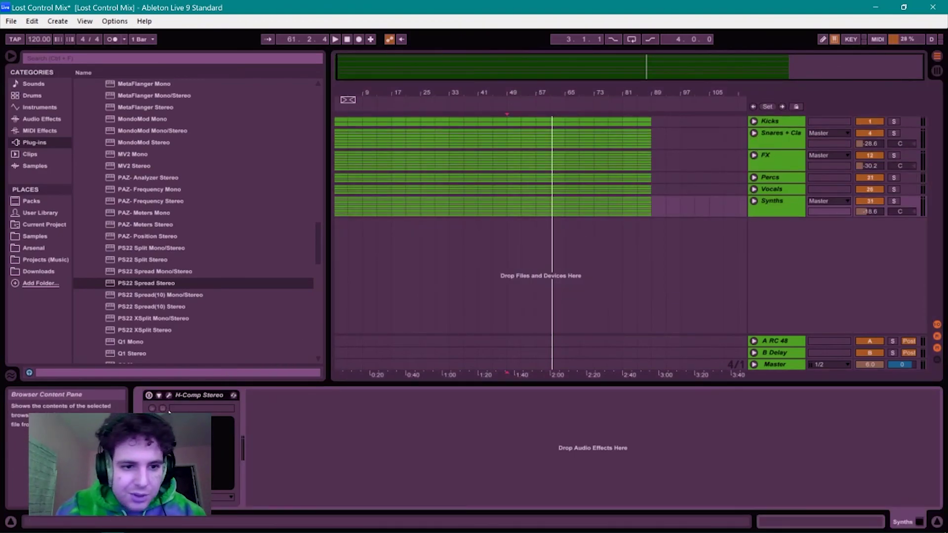
left_click(192, 390)
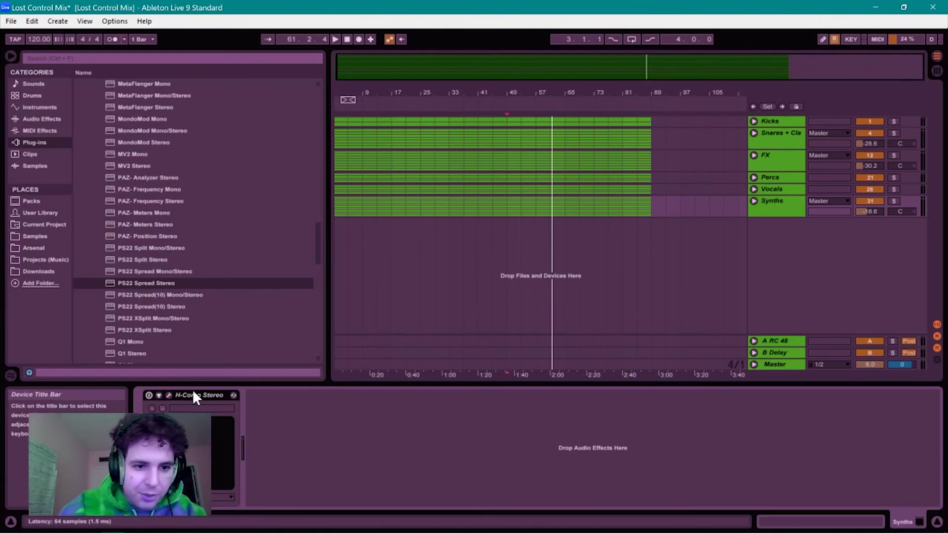
key("Delete")
scroll(149, 178, "up", 4)
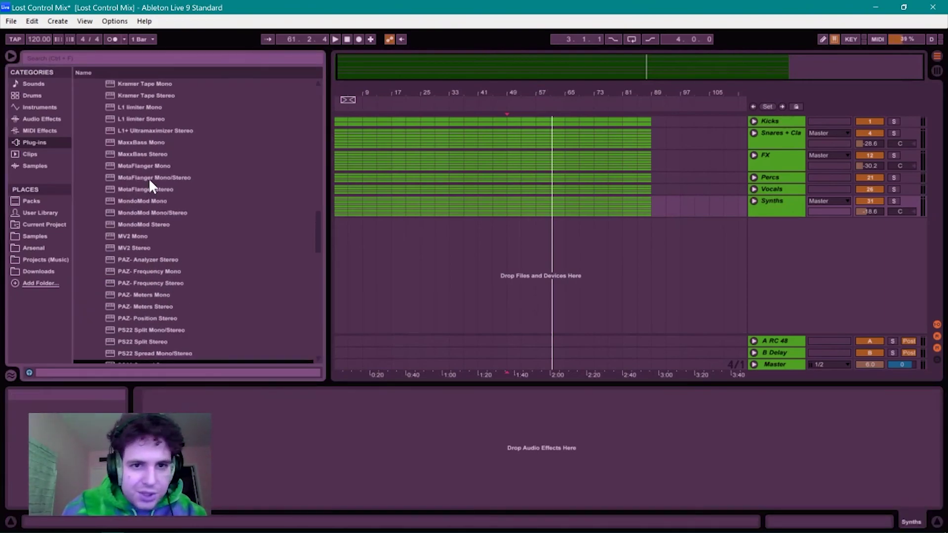
left_click(41, 119)
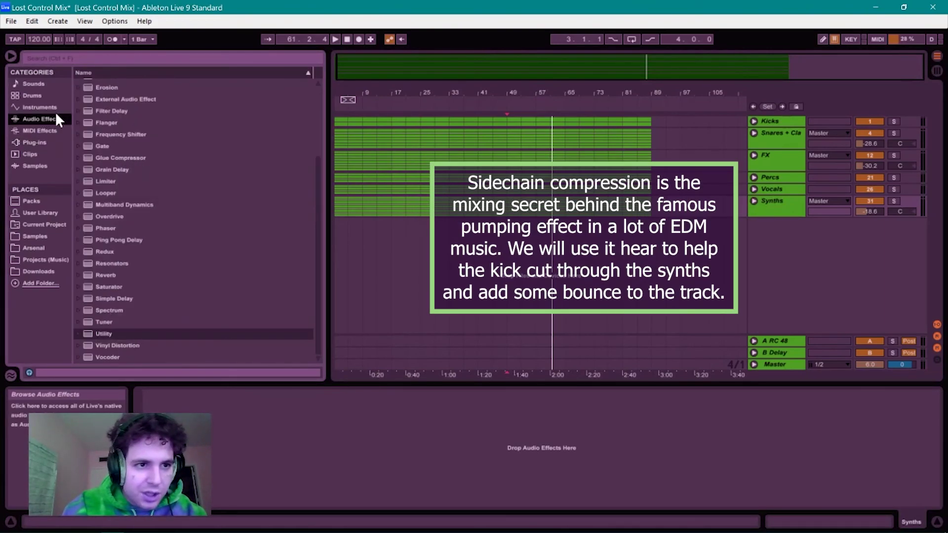
scroll(132, 143, "up", 3)
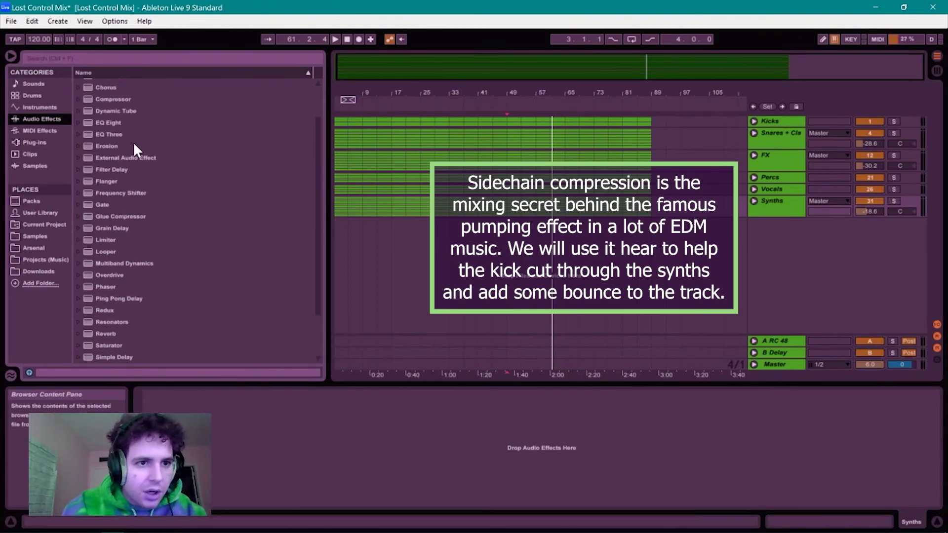
left_click_drag(109, 101, 277, 405)
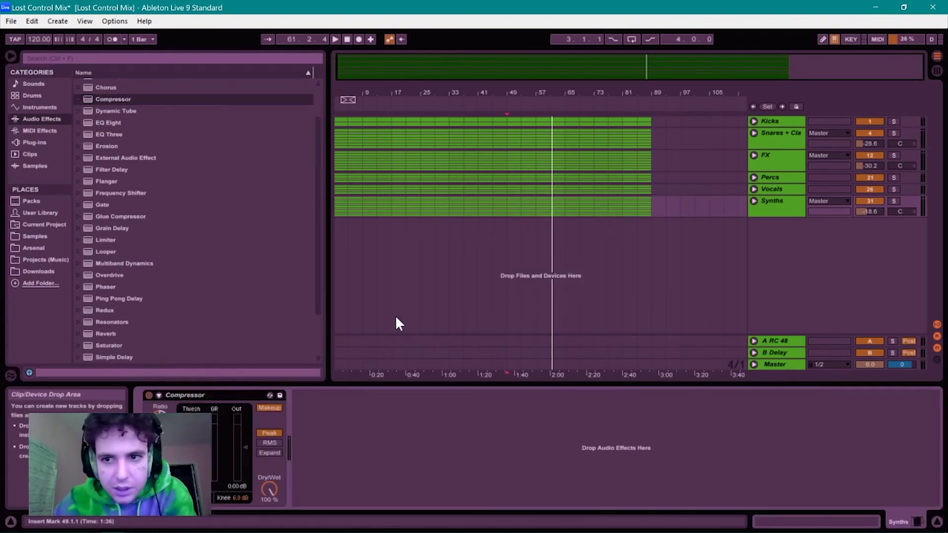
- Expand the Synths group's Compressor, enable its sidechain and choose Kicks as the input source
left_click(159, 394)
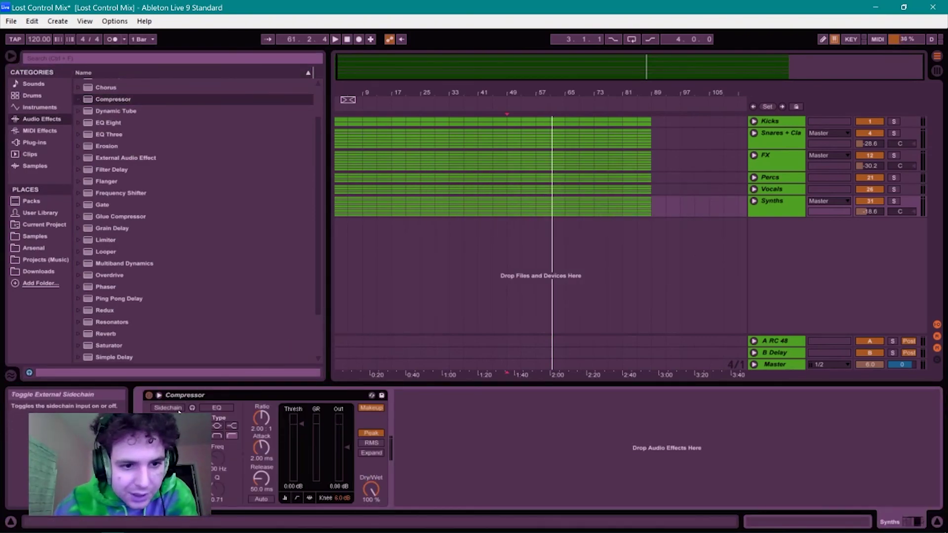
left_click(176, 408)
left_click(168, 419)
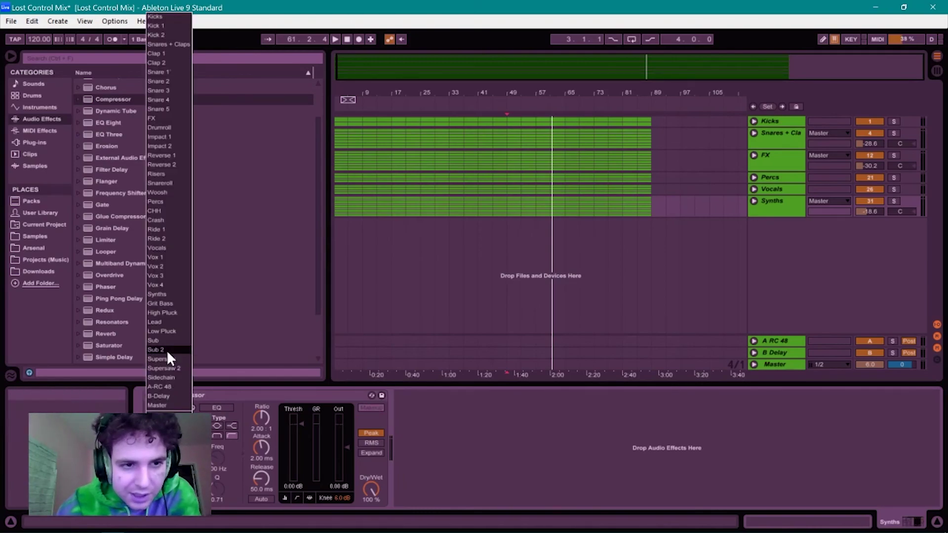
left_click(155, 14)
left_click(168, 419)
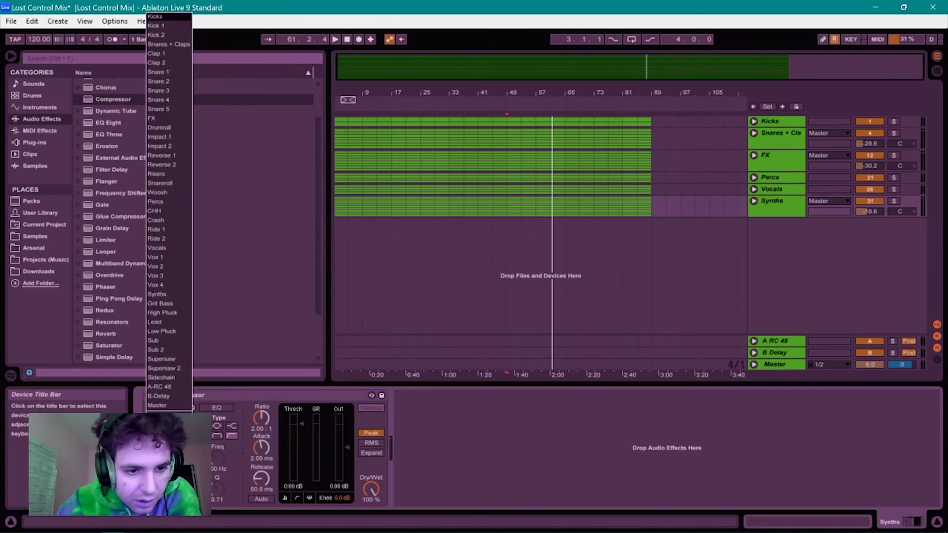
left_click(303, 81)
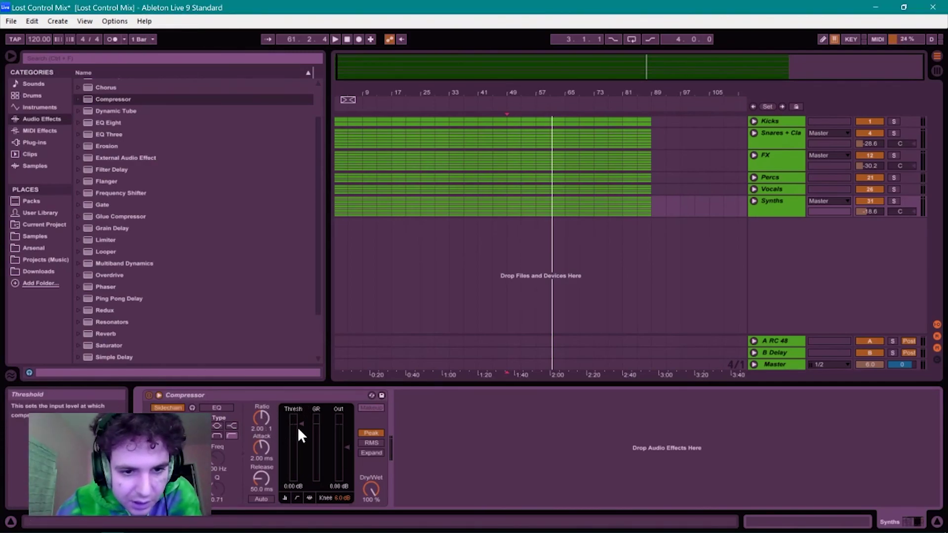
- Play from bar 49 and set the Compressor's threshold to -6.11 dB and ratio to 3.71:1
key("space")
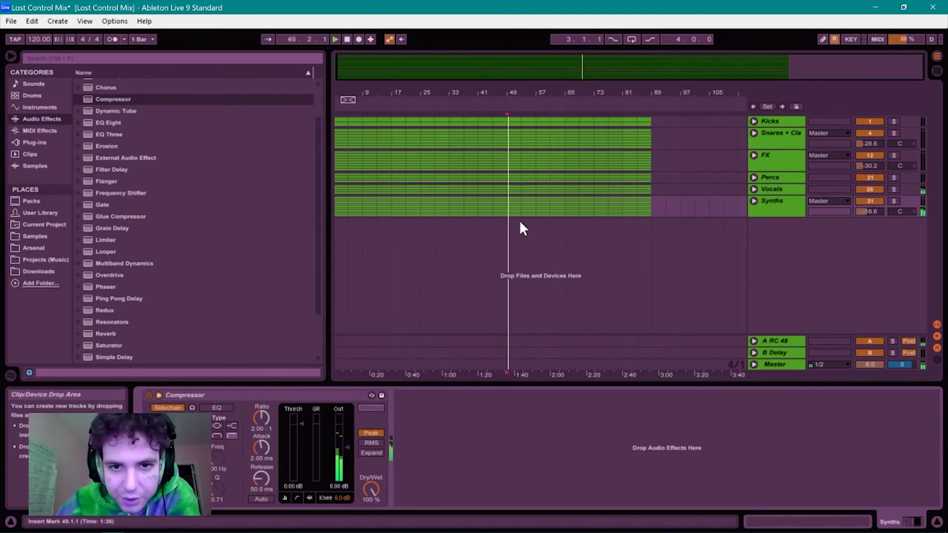
left_click_drag(301, 426, 261, 413)
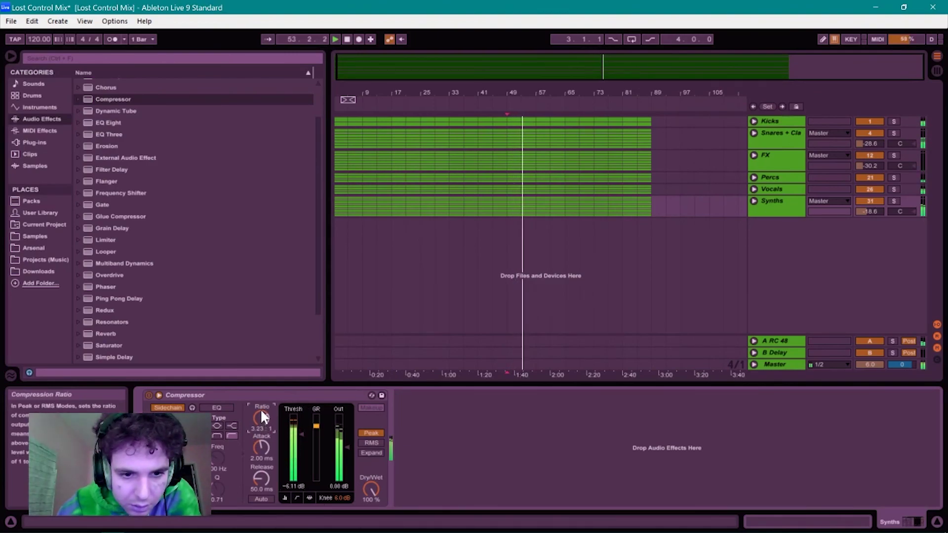
left_click_drag(261, 415, 262, 413)
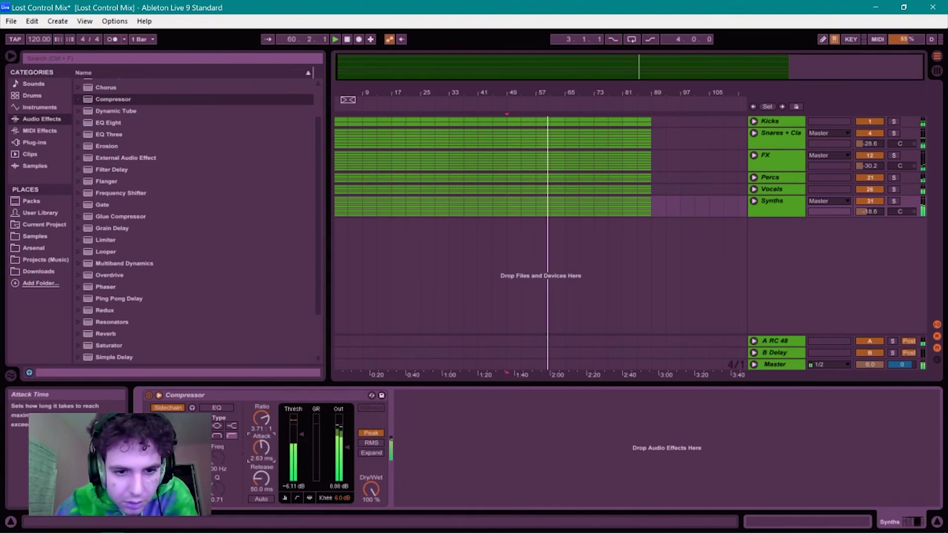
- Set the Compressor's attack to 0.01 ms and release to 13.6 ms, and switch to Session View
left_click_drag(261, 447, 261, 474)
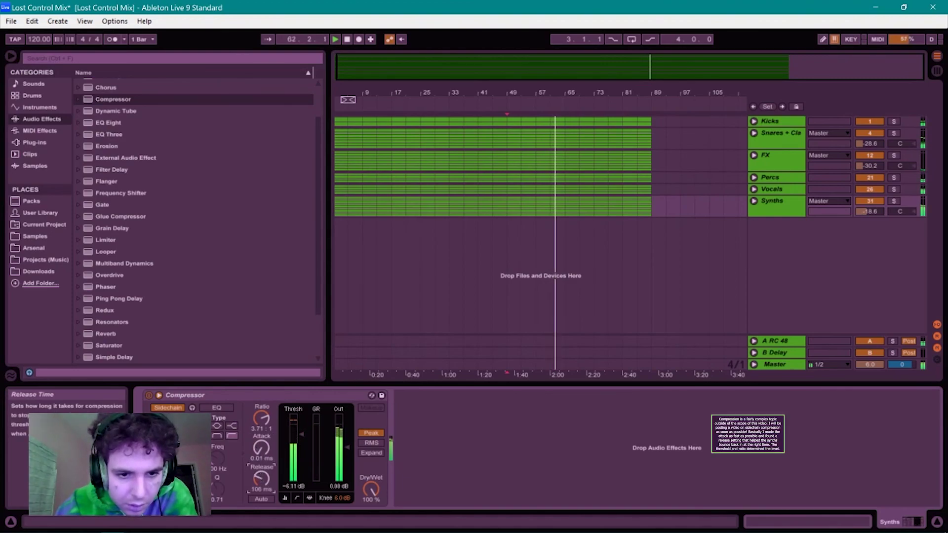
left_click_drag(260, 486, 260, 511)
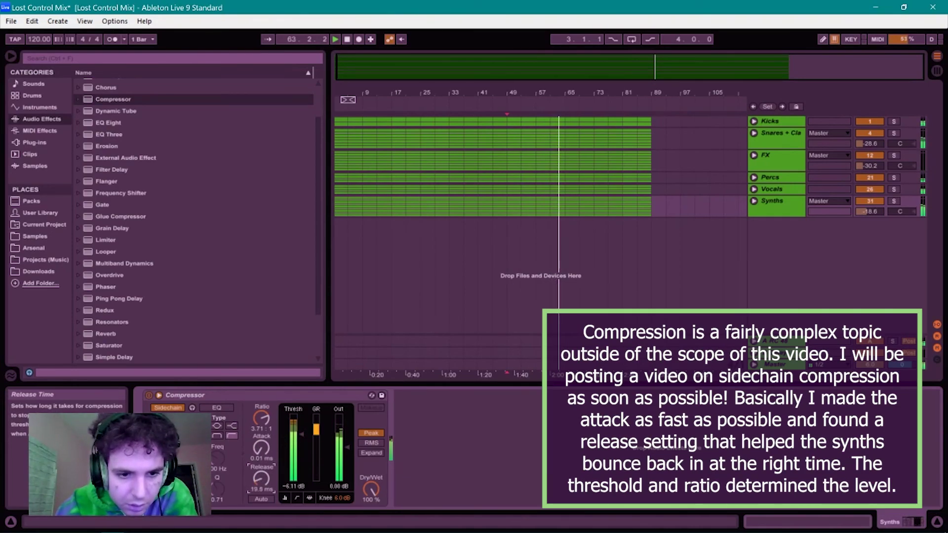
left_click_drag(260, 486, 275, 481)
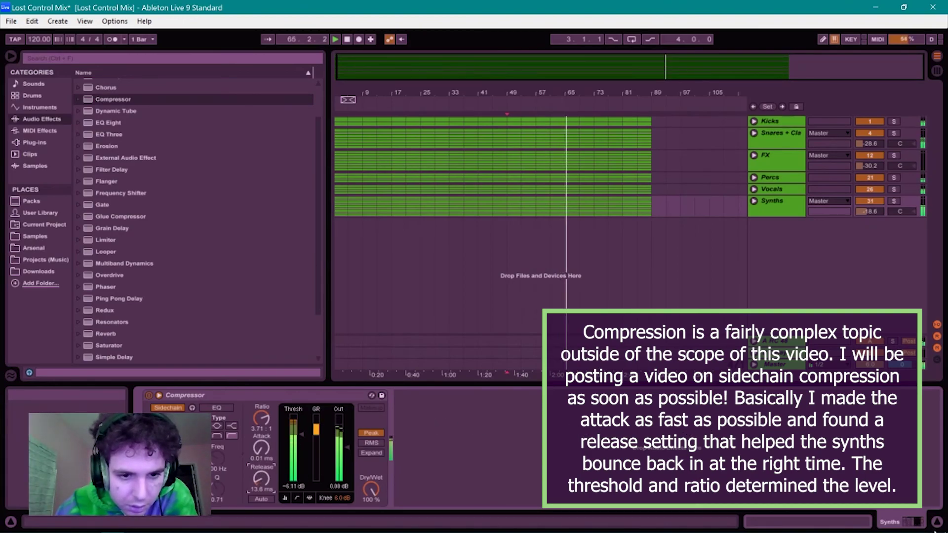
key("Tab")
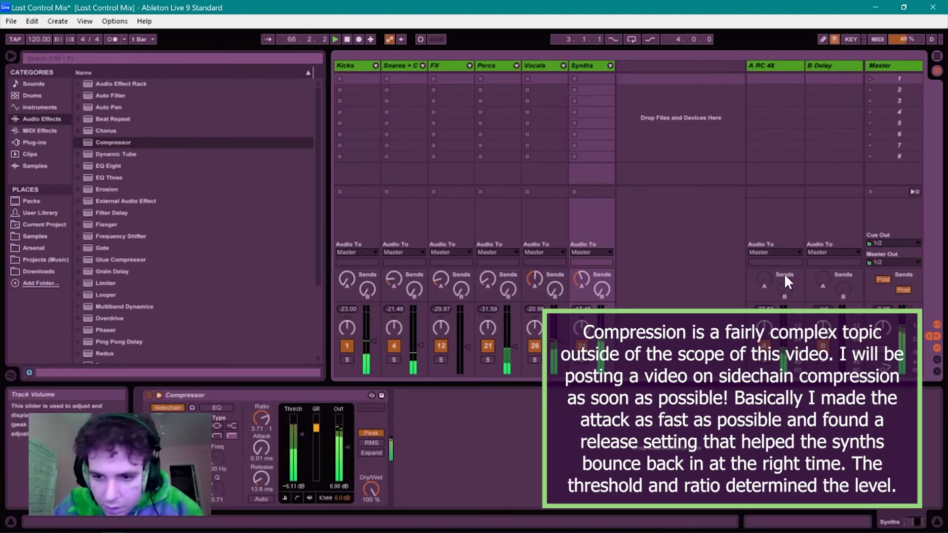
- Add the Camel Audio CamelCrusher plug-in to the Kicks group
left_click(345, 66)
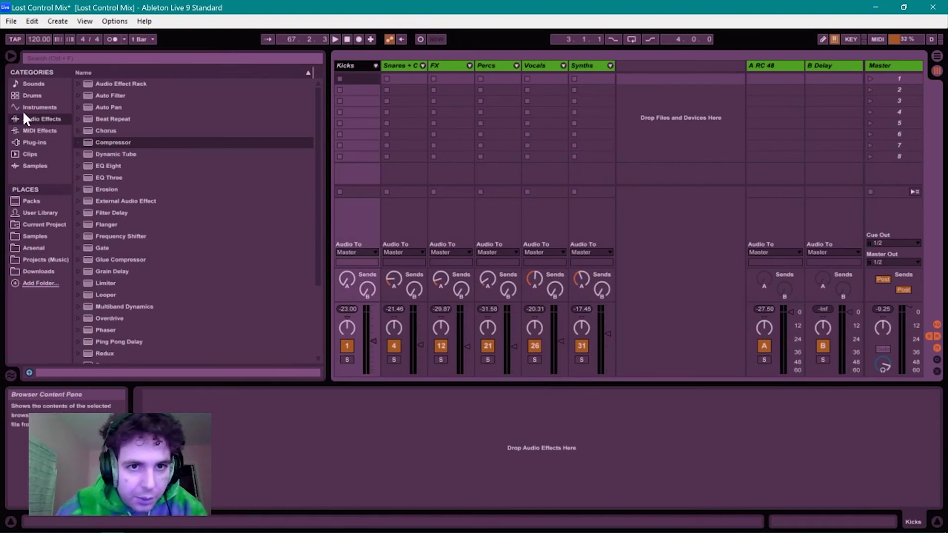
left_click(34, 142)
scroll(128, 138, "up", 2)
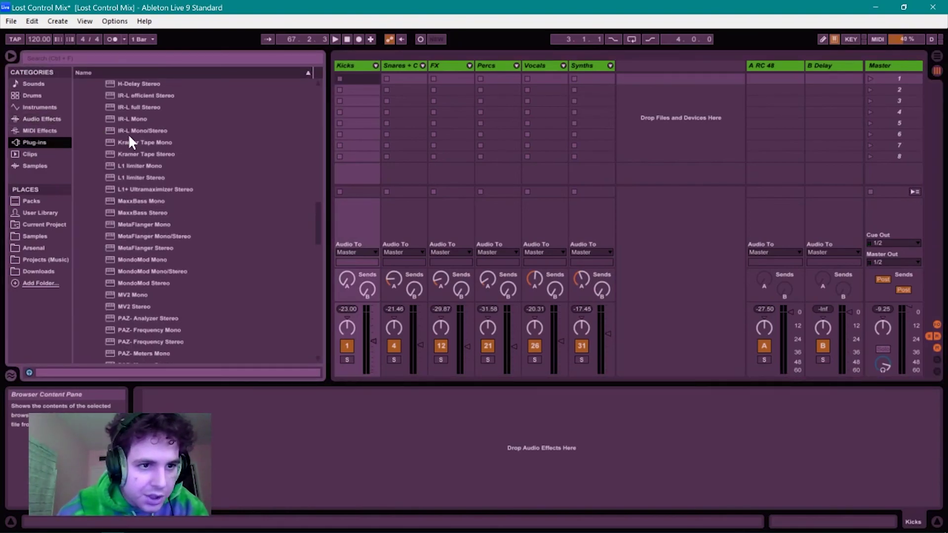
scroll(120, 269, "up", 20)
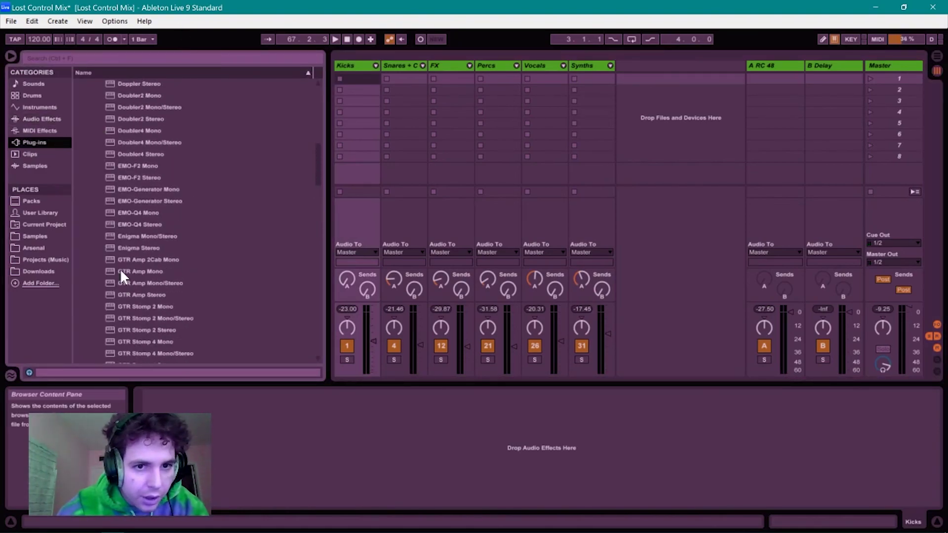
left_click(83, 256)
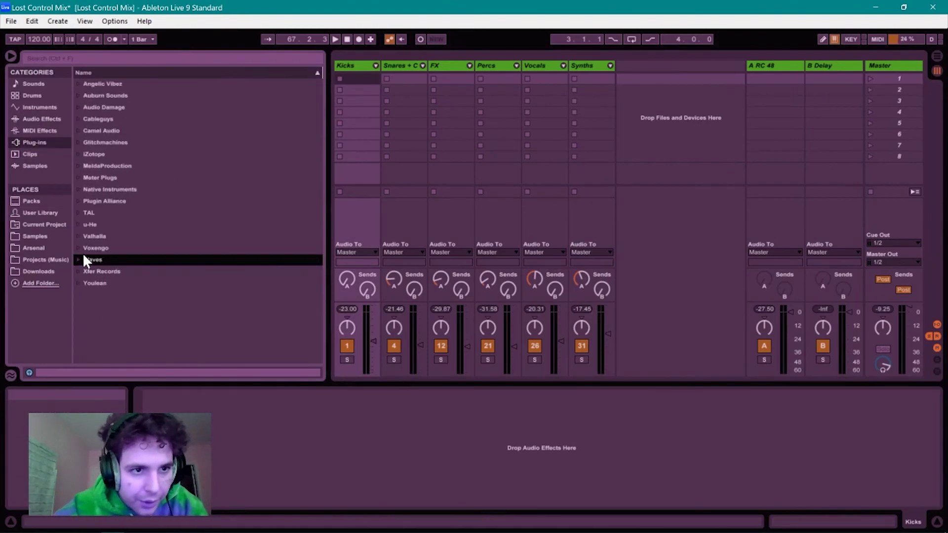
left_click(79, 130)
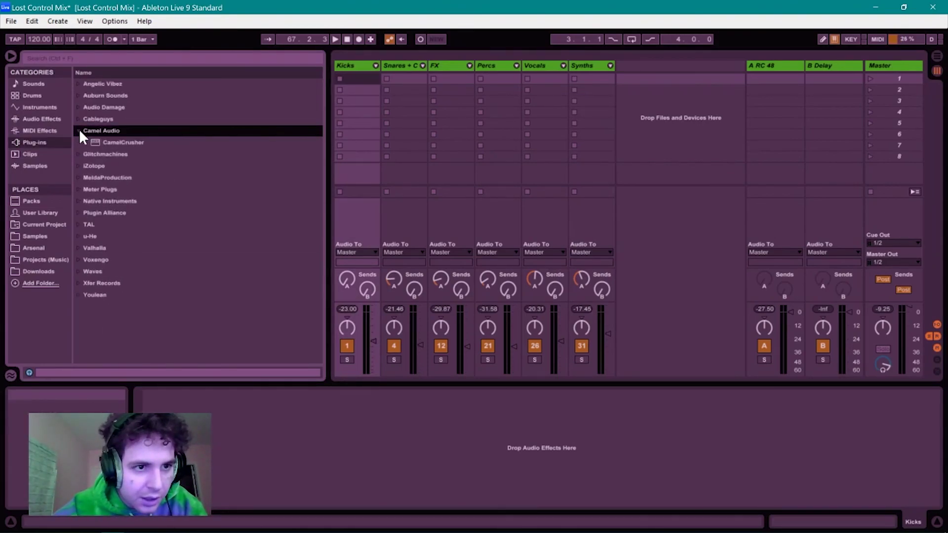
double_click(113, 142)
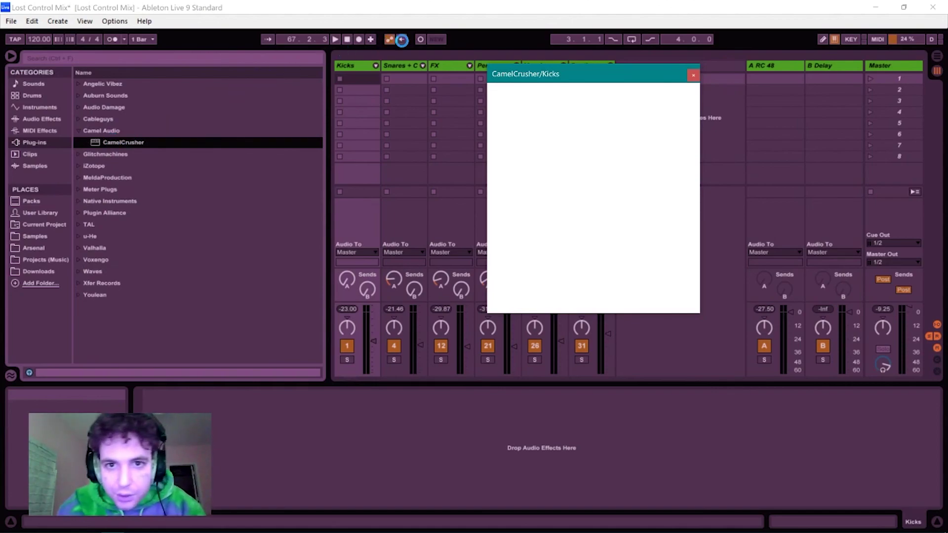
- Load CamelCrusher's British Clean patch on the Kicks group, reduce its master mix during playback and close the plug-in window
left_click(547, 163)
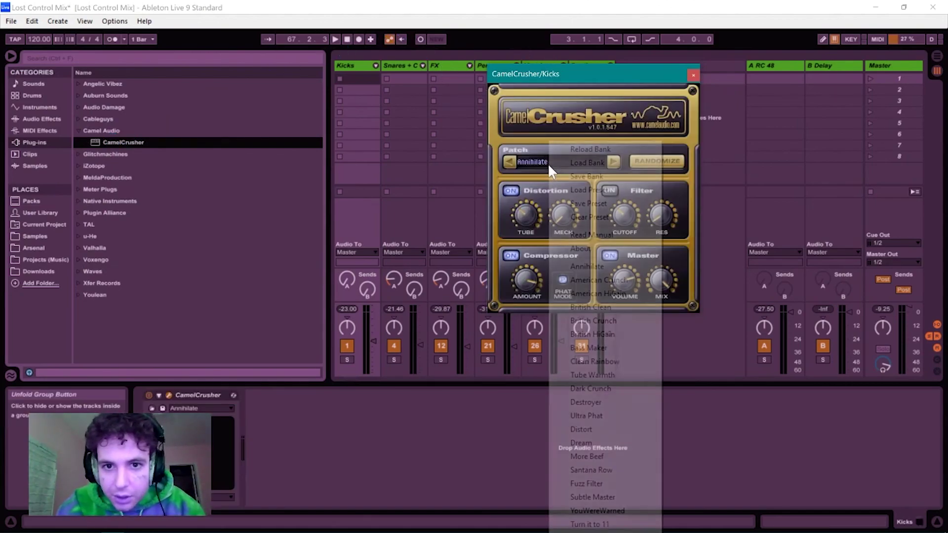
left_click(591, 307)
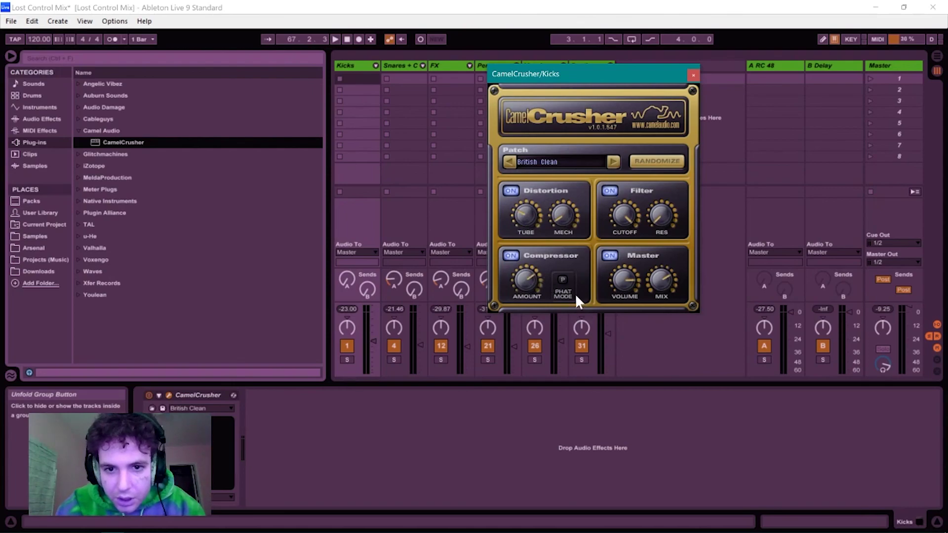
key("space")
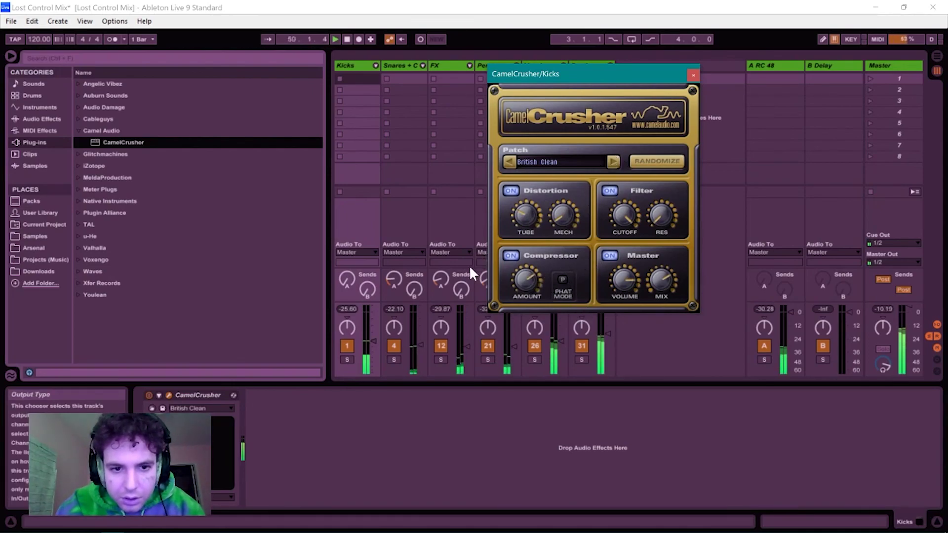
left_click(375, 342)
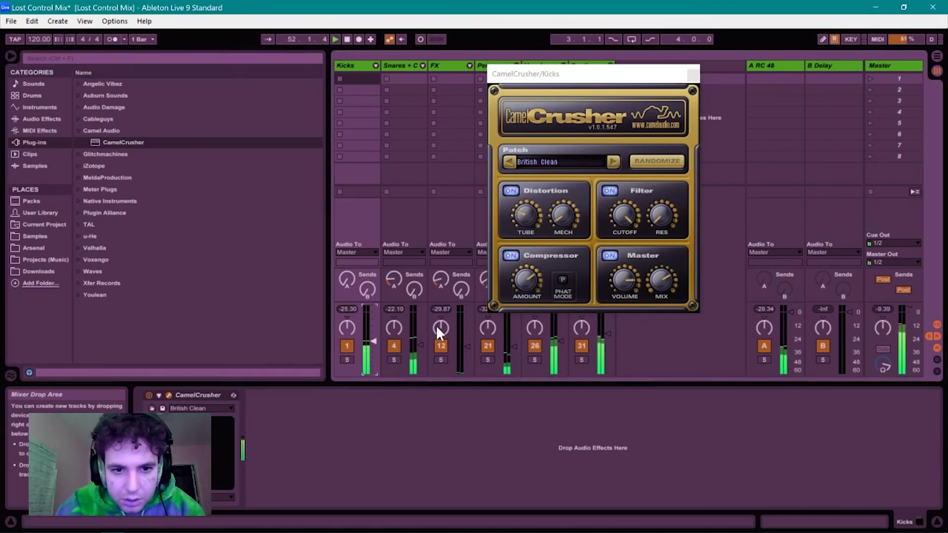
left_click(655, 299)
left_click_drag(655, 306, 662, 368)
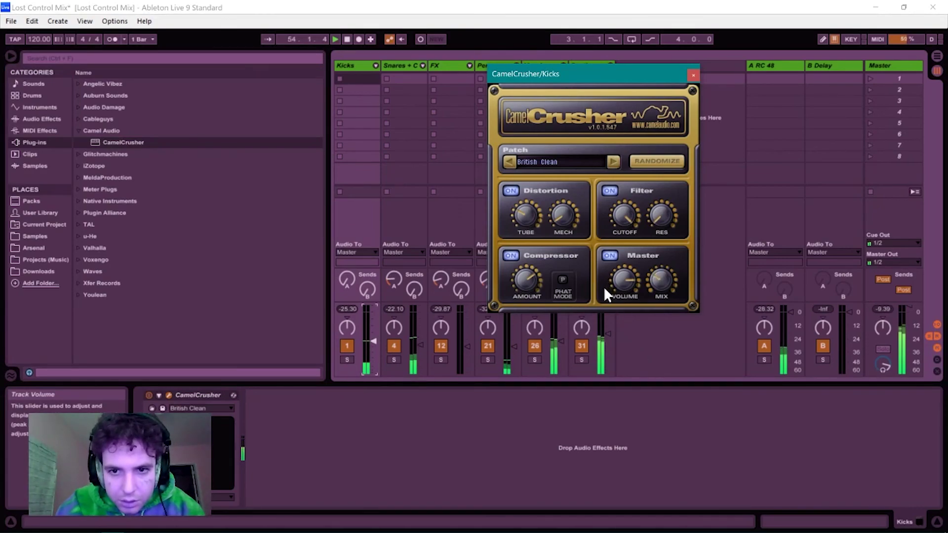
left_click(690, 76)
- Lower the system volume to 76 while the song plays and stop playback
key("XF86AudioLowerVolume")
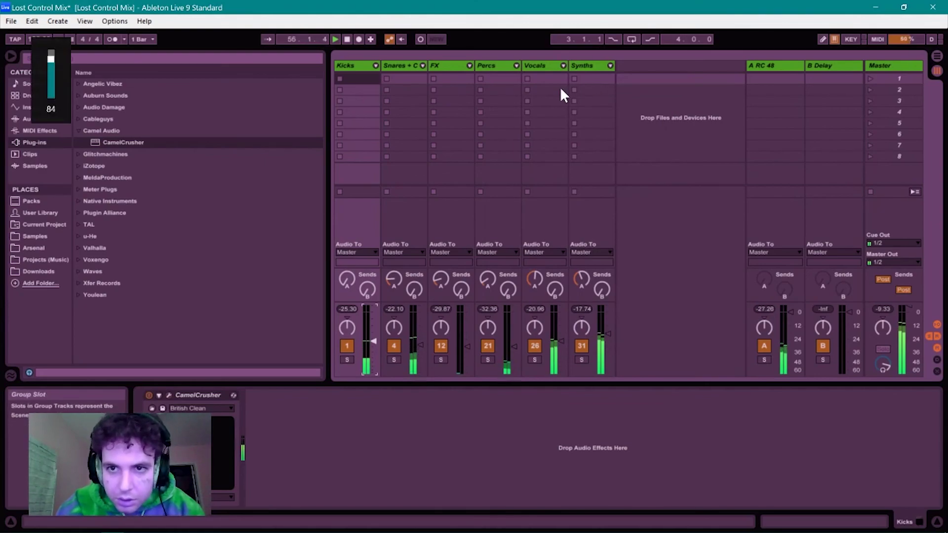
key("XF86AudioLowerVolume")
key("XF86AudioLowerVolume")
key("XF86AudioLowerVolume")
key("XF86AudioLowerVolume")
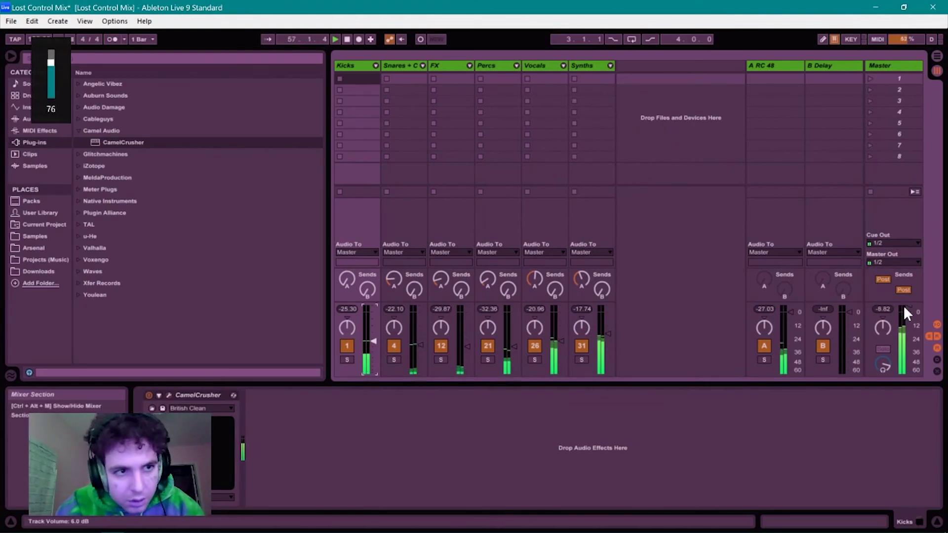
key("space")
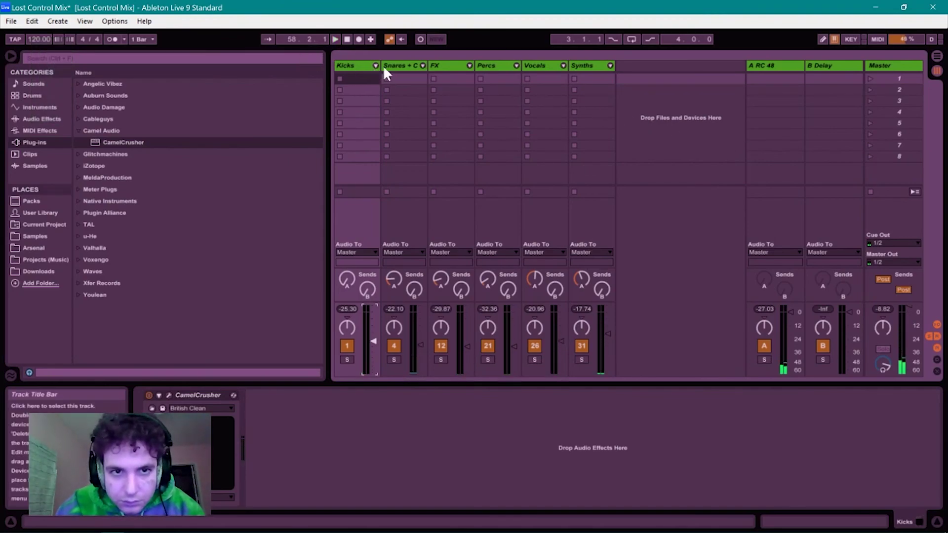
- Select all groups from Kicks to Synths and raise their volumes together, checking the levels during playback
left_click(355, 65)
left_click(592, 66)
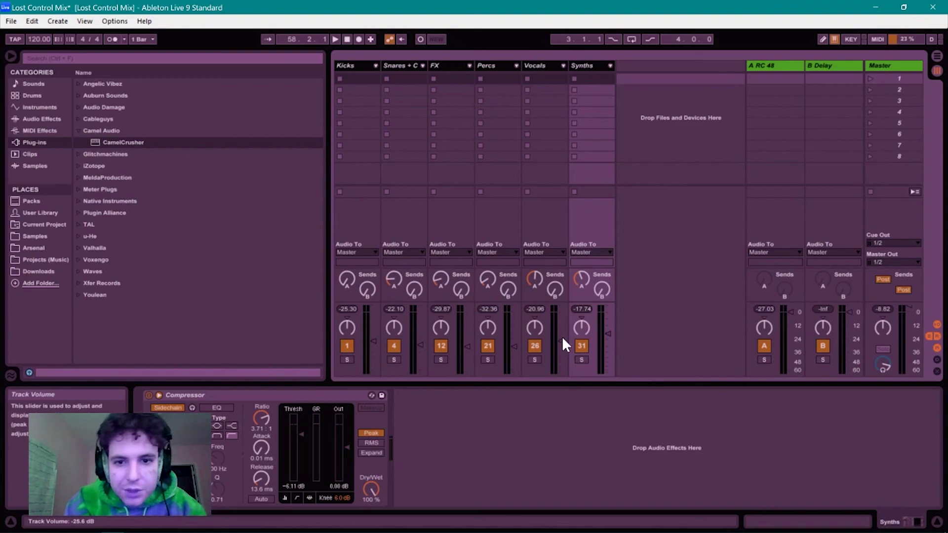
left_click_drag(560, 336, 561, 331)
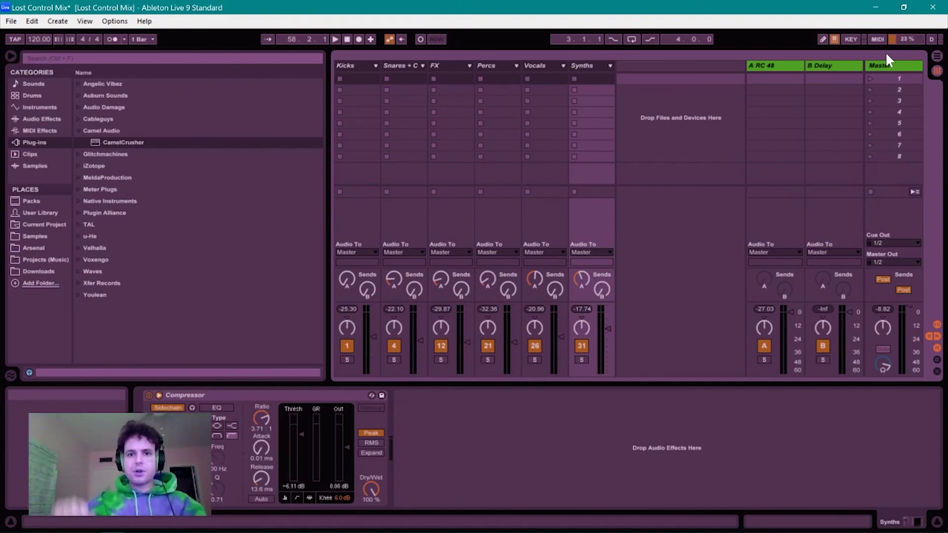
key("space")
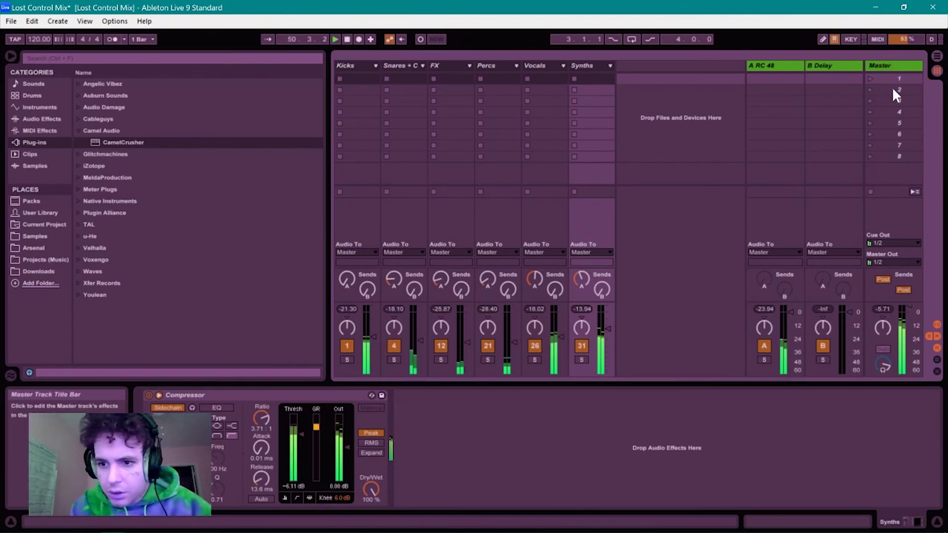
left_click(609, 328)
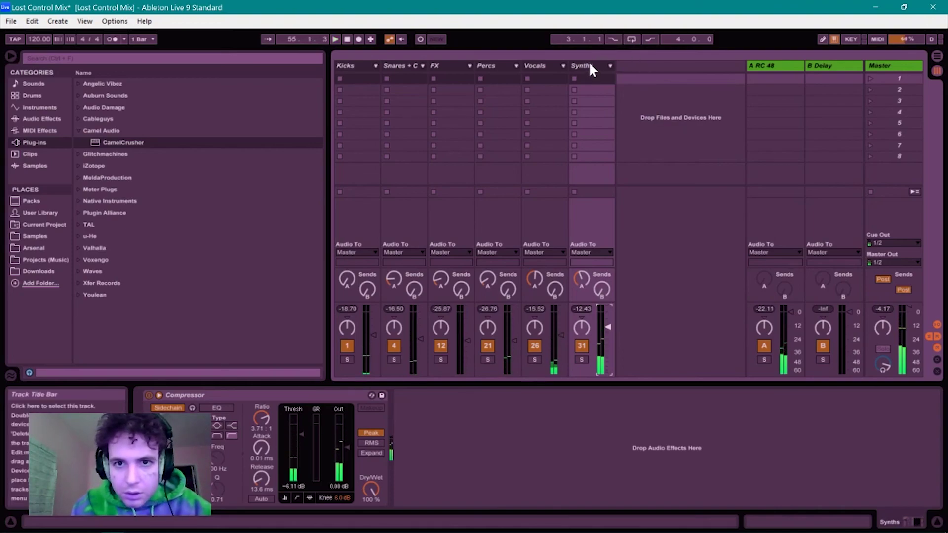
- Expand the Vocals group and raise its volume to -18.3 dB
left_click(553, 64, "shift")
left_click(546, 64)
left_click(562, 66)
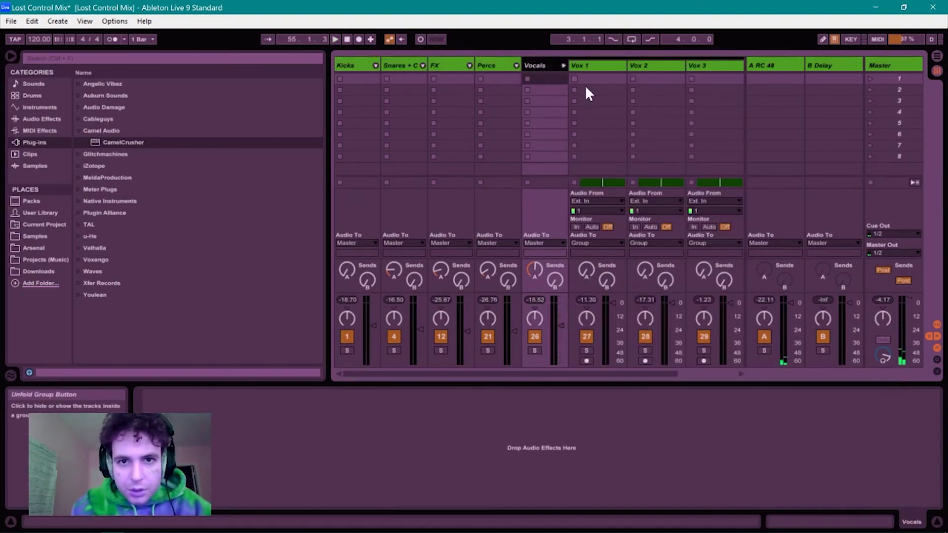
left_click_drag(581, 374, 600, 374)
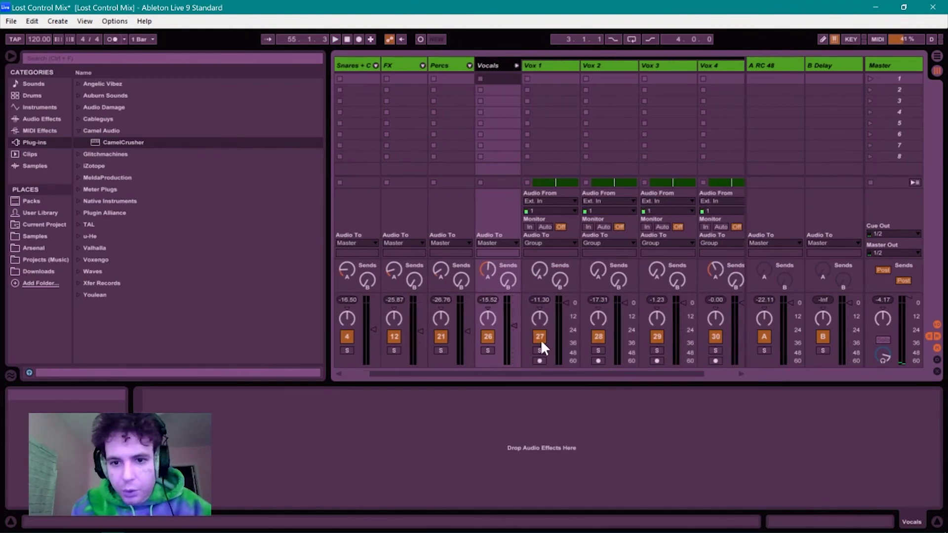
left_click(515, 323)
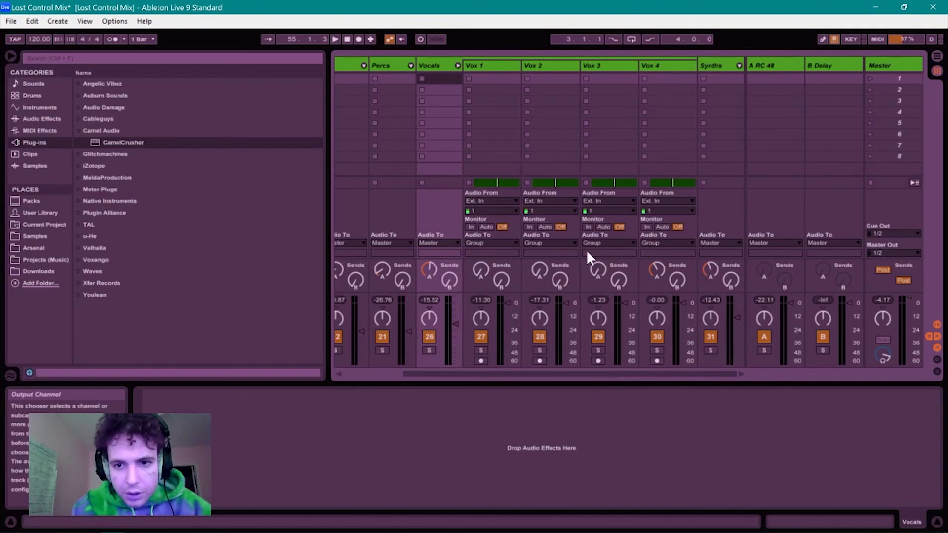
- During playback from bar 49, raise the A RC 48 sends of Vox 1, Vox 2 and Vox 3, and collapse the Vocals group
key("Tab")
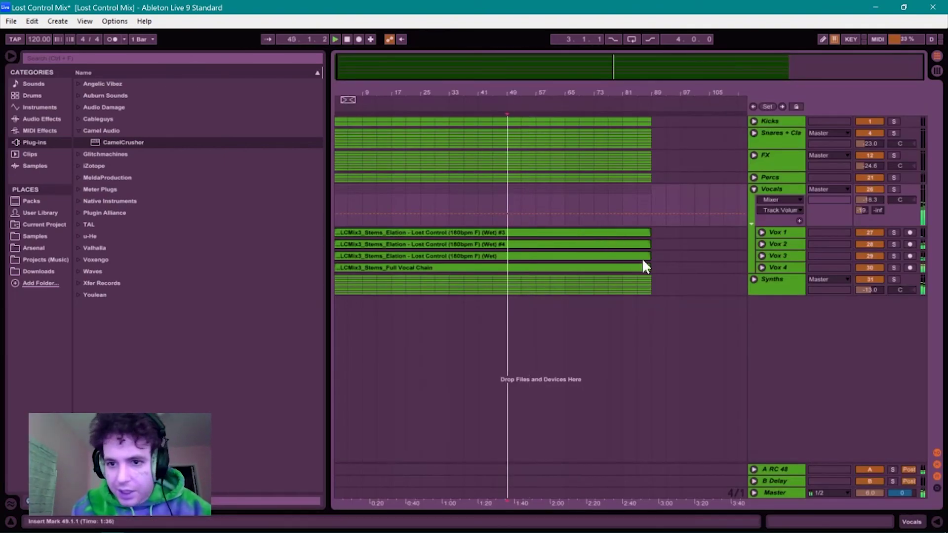
key("Tab")
left_click(598, 271)
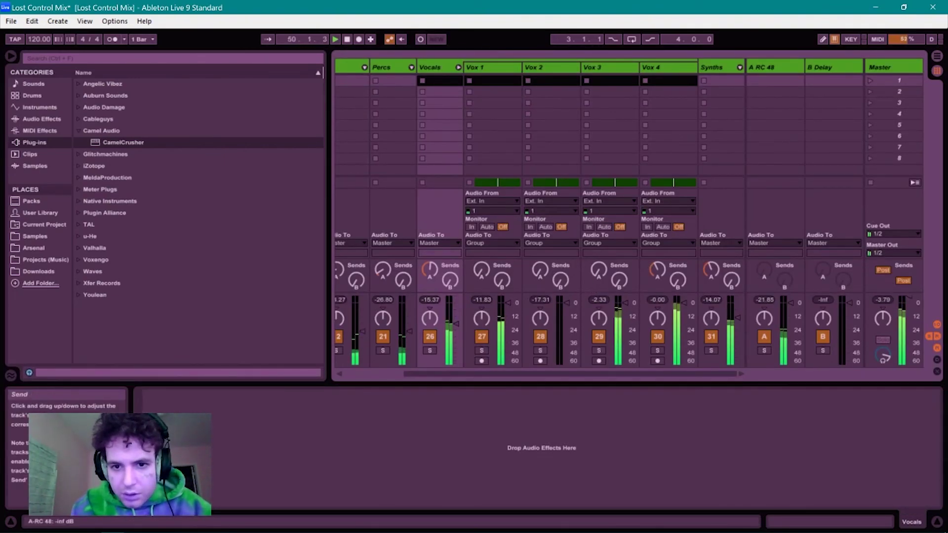
left_click_drag(598, 270, 598, 257)
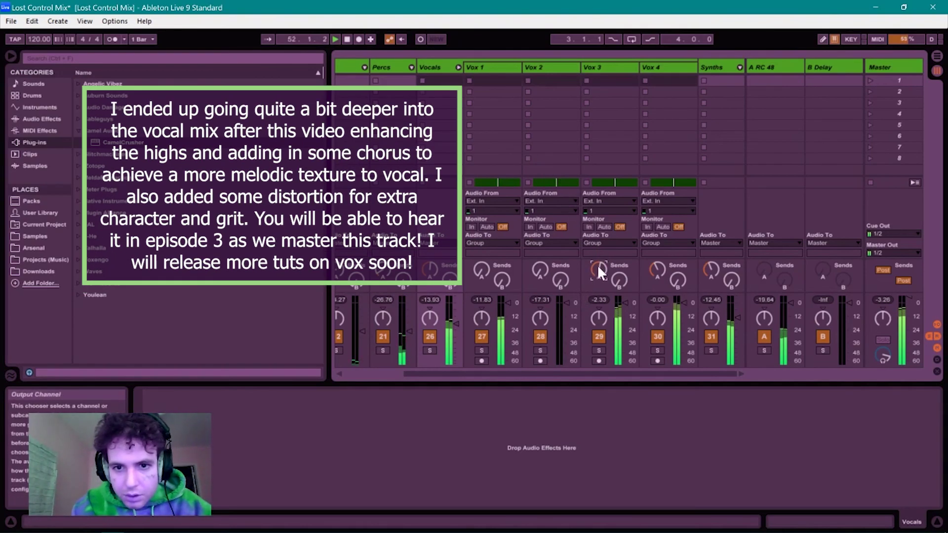
left_click_drag(597, 266, 597, 270)
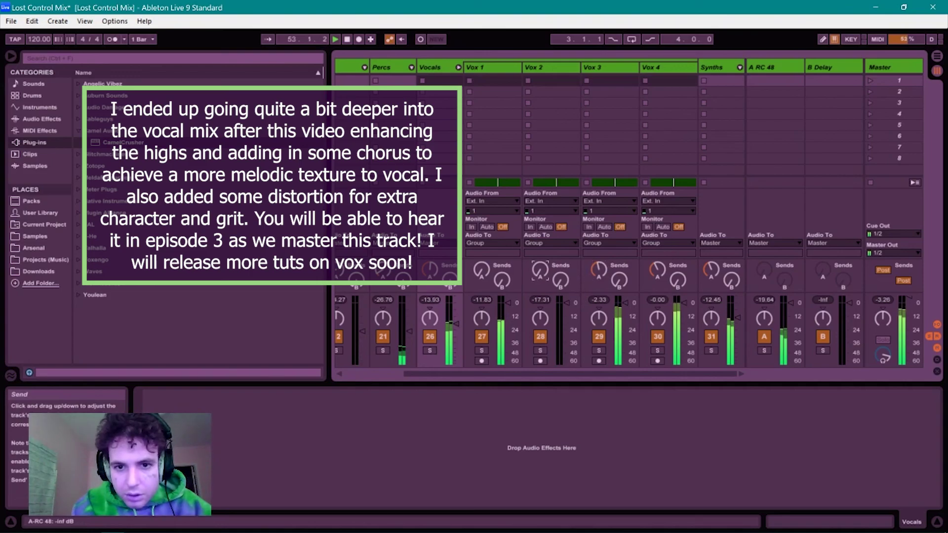
left_click_drag(481, 269, 482, 261)
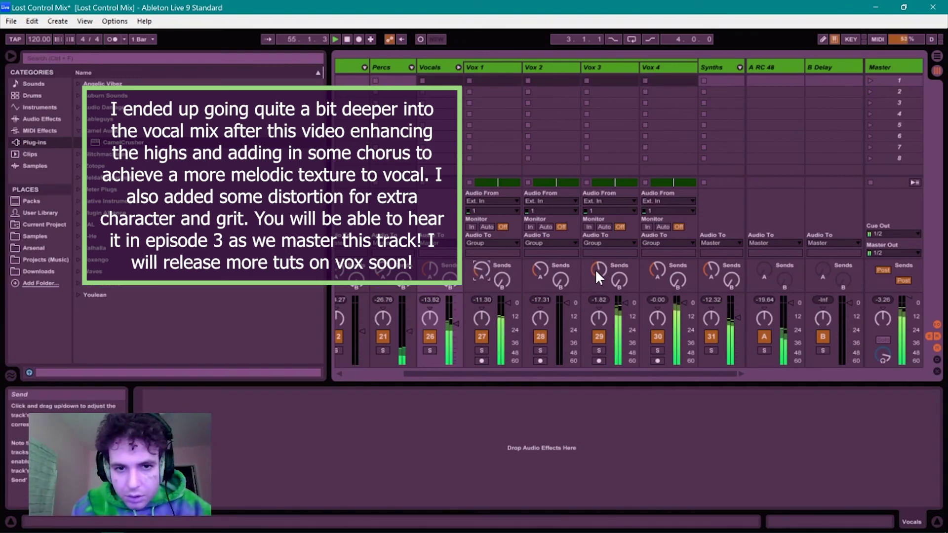
left_click(457, 66)
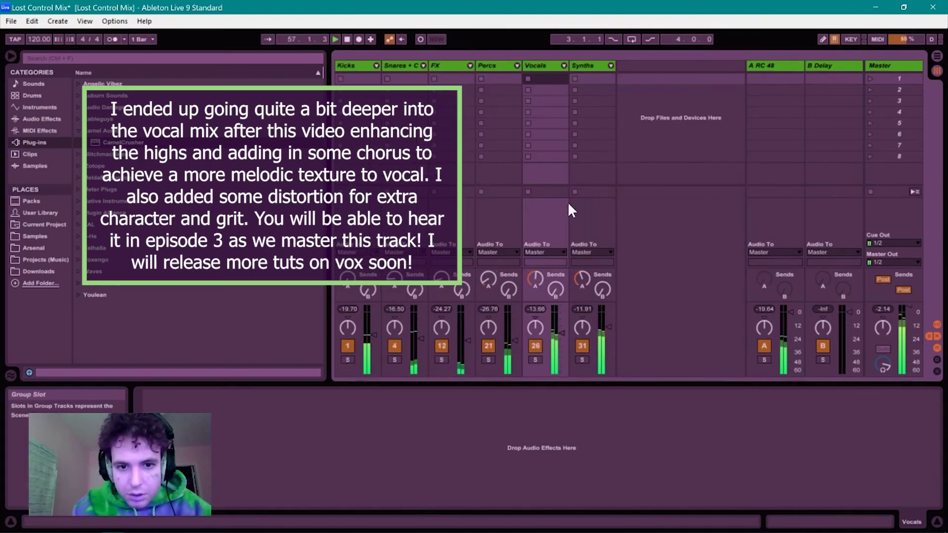
- Rebalance the groups by raising the Kicks and Snares volumes slightly and lowering the Vocals volume
left_click_drag(560, 333, 561, 334)
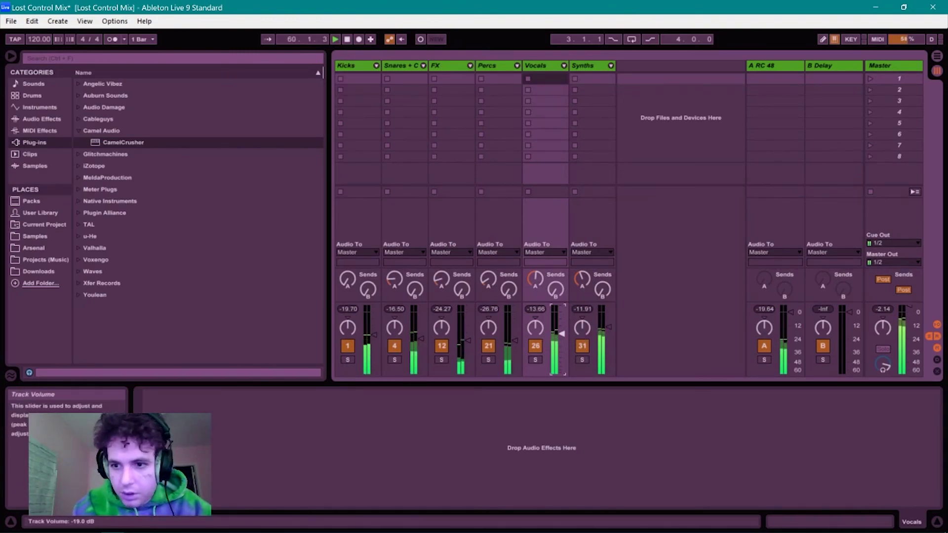
left_click_drag(375, 334, 418, 333)
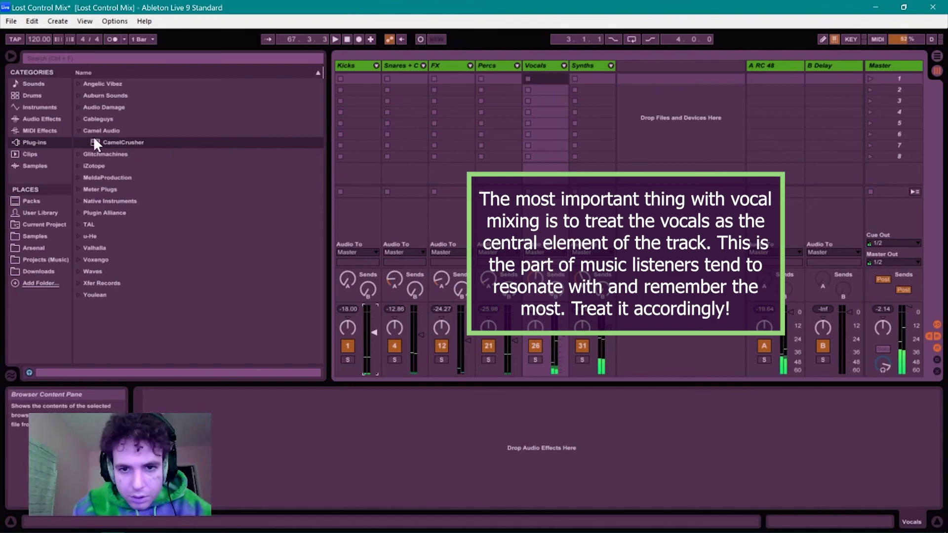
left_click(77, 130)
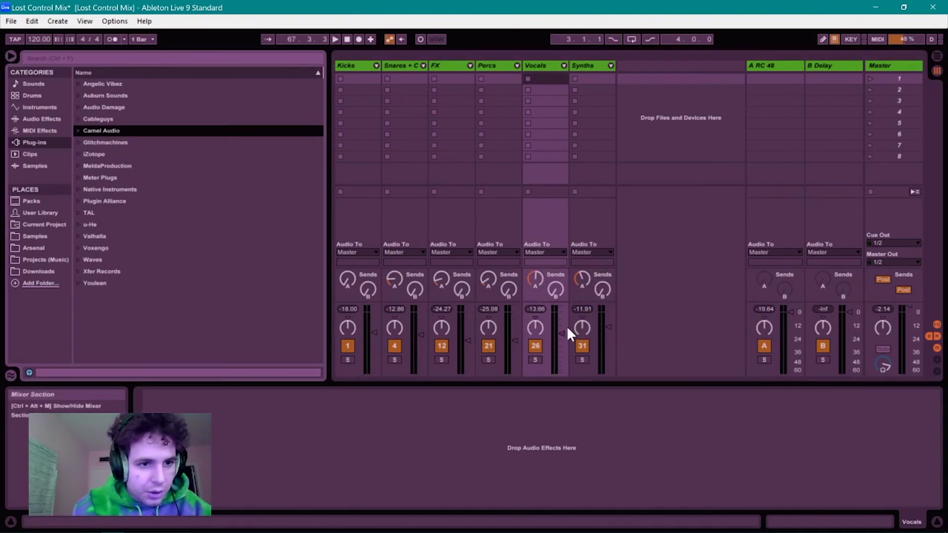
left_click(562, 334)
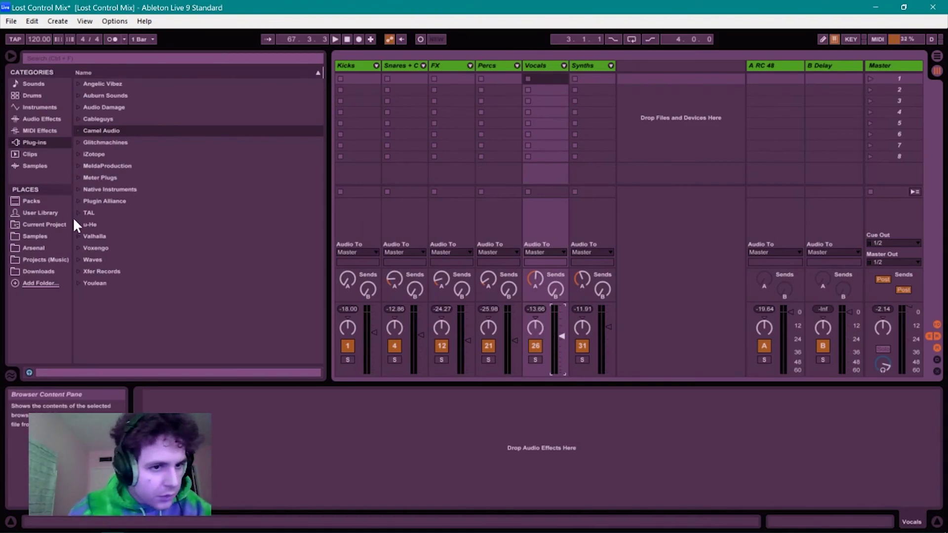
- Add the Waves EMO-F2 Stereo filter to the Vocals group and enable its high-pass filter with both channels linked
left_click(83, 258)
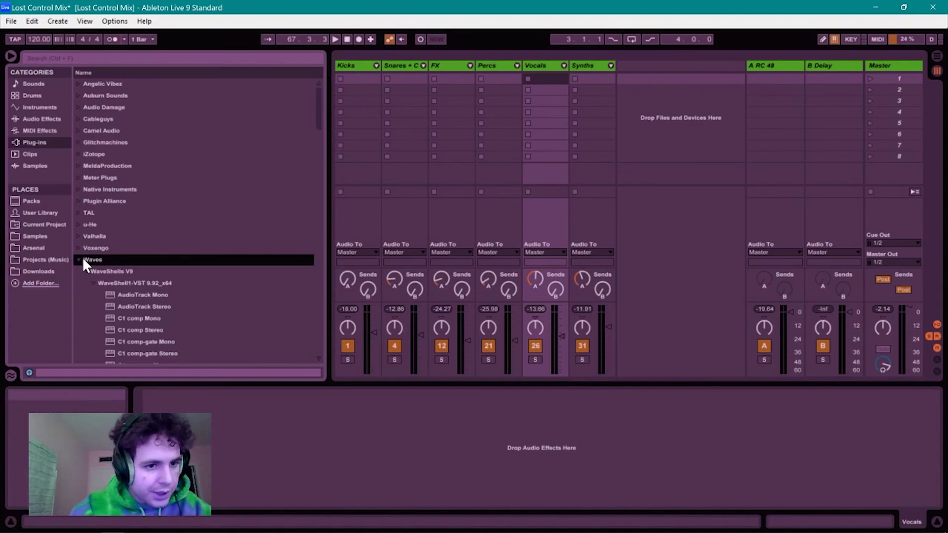
scroll(81, 256, "down", 10)
scroll(82, 257, "down", 3)
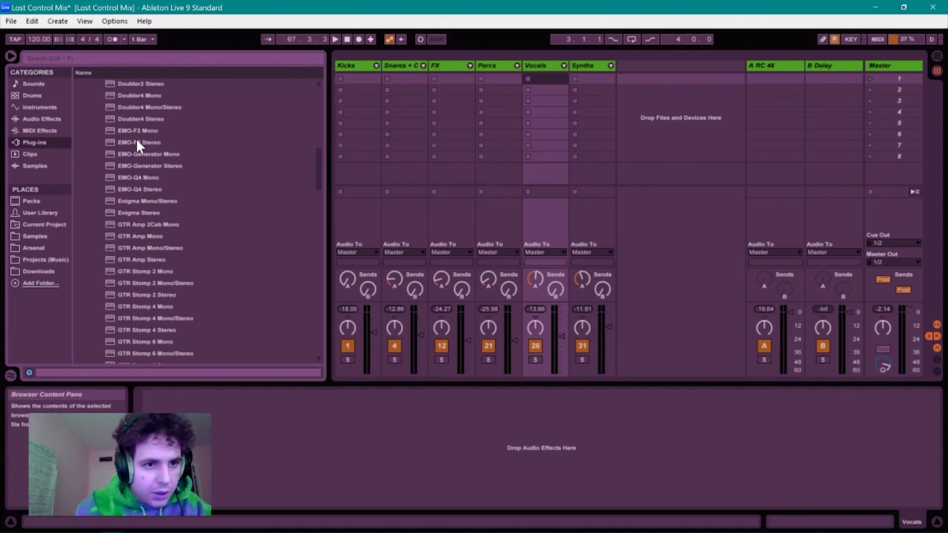
left_click_drag(140, 143, 535, 72)
left_click_drag(598, 92, 362, 86)
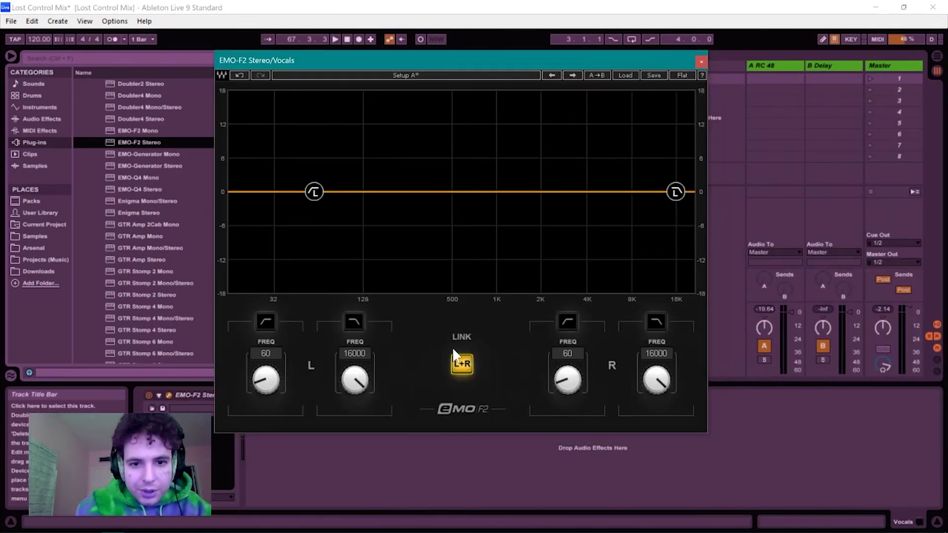
left_click(314, 192)
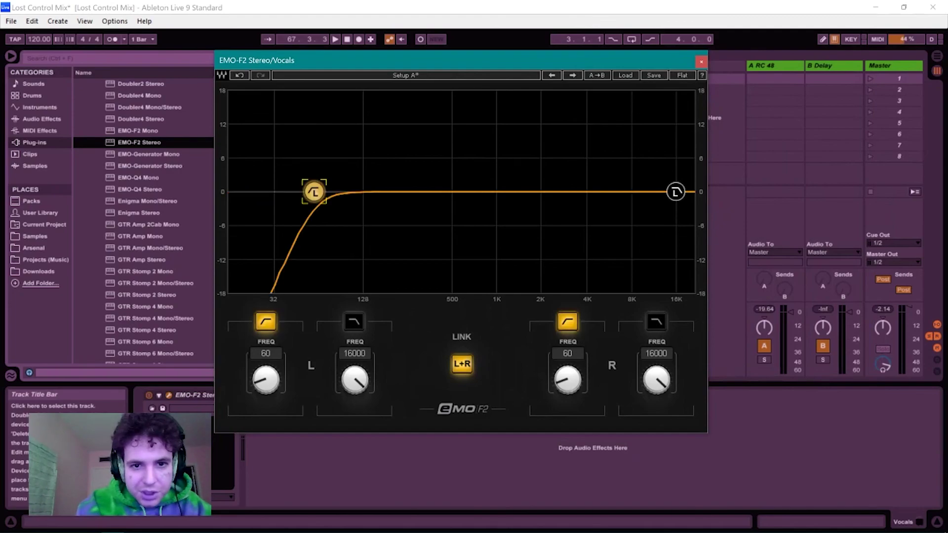
- Set the Vocals group's linked high-pass cutoff to 327 Hz and close the filter window
left_click_drag(320, 194, 424, 191)
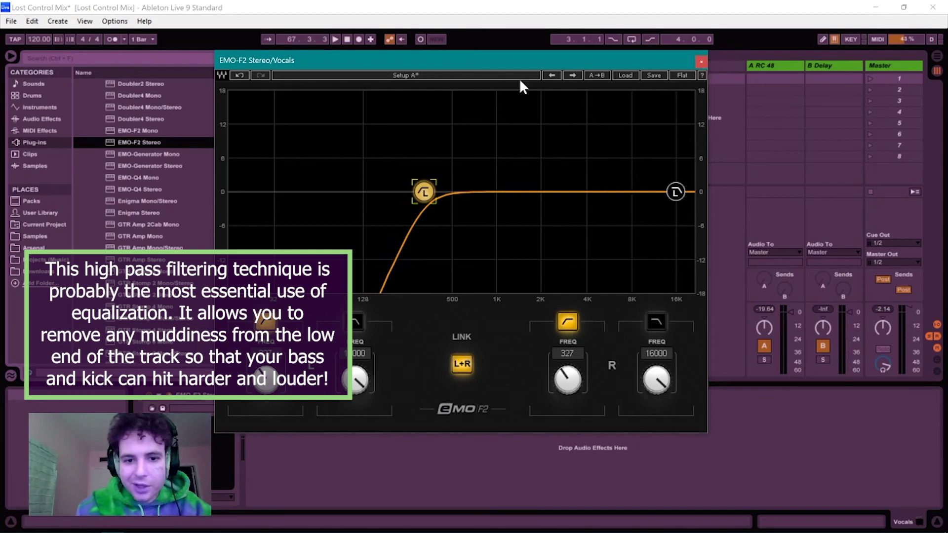
left_click(701, 62)
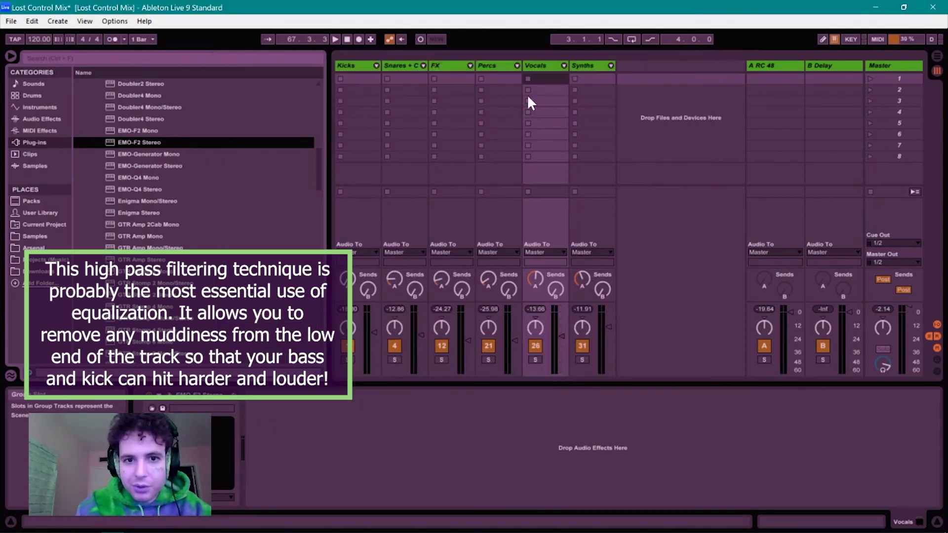
left_click(509, 64)
left_click(547, 66)
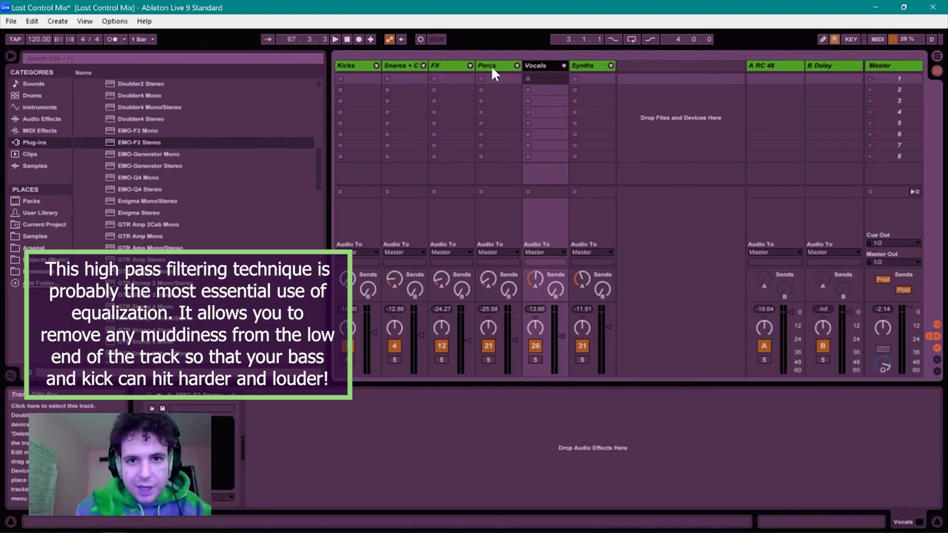
- During playback from bar 49, reopen the Vocals filter and raise its high-pass cutoff slightly
key("space")
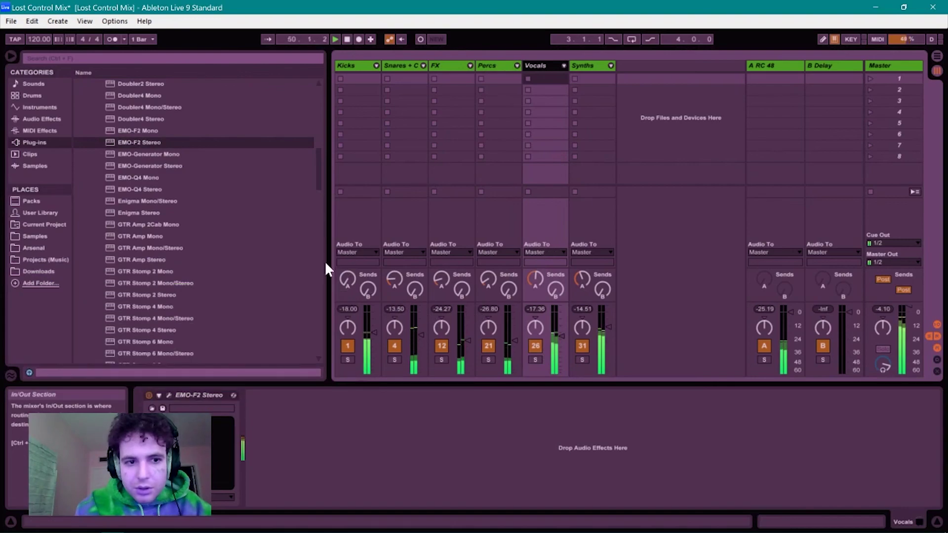
left_click(168, 395)
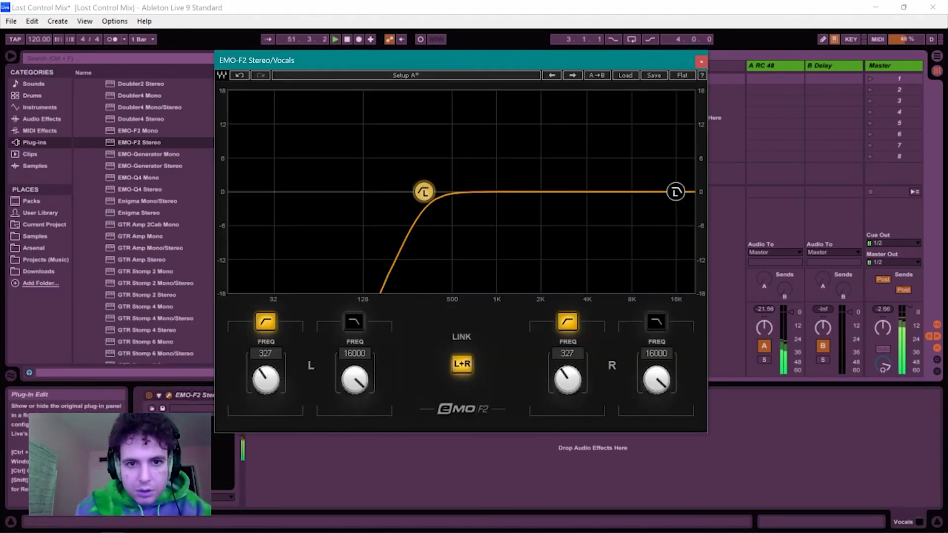
left_click_drag(424, 192, 442, 203)
left_click(701, 60)
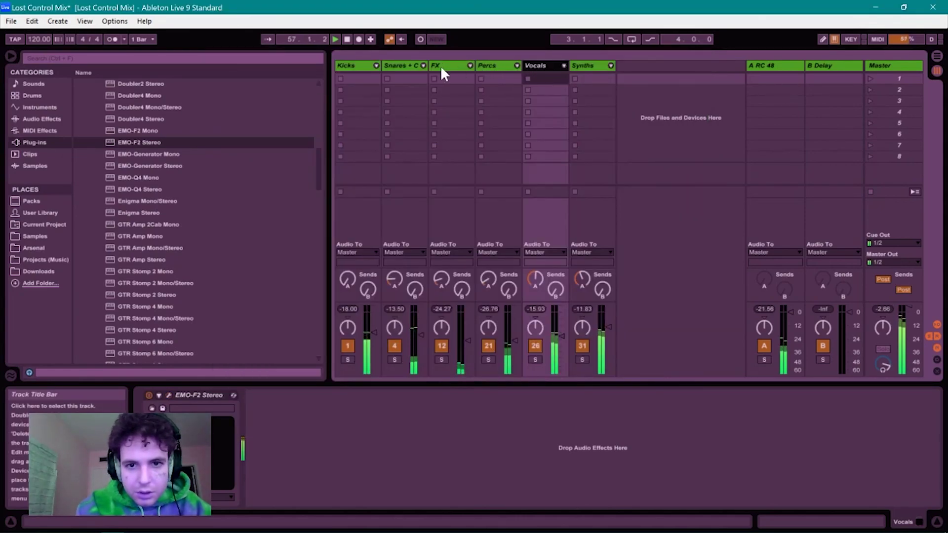
- Add the EMO-F2 Stereo filter to the Snares + Claps group, link both channels and set the high-pass cutoff to about 433 Hz
left_click(399, 72)
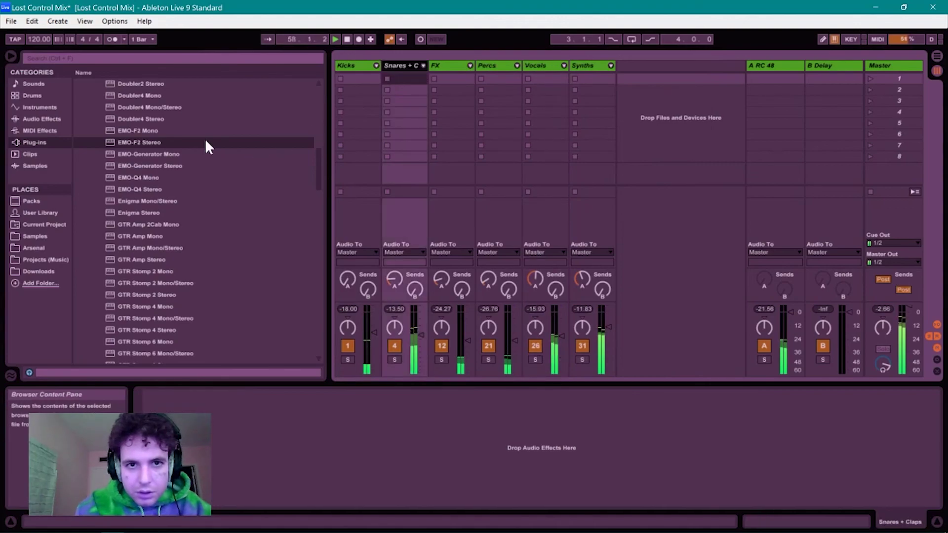
double_click(164, 143)
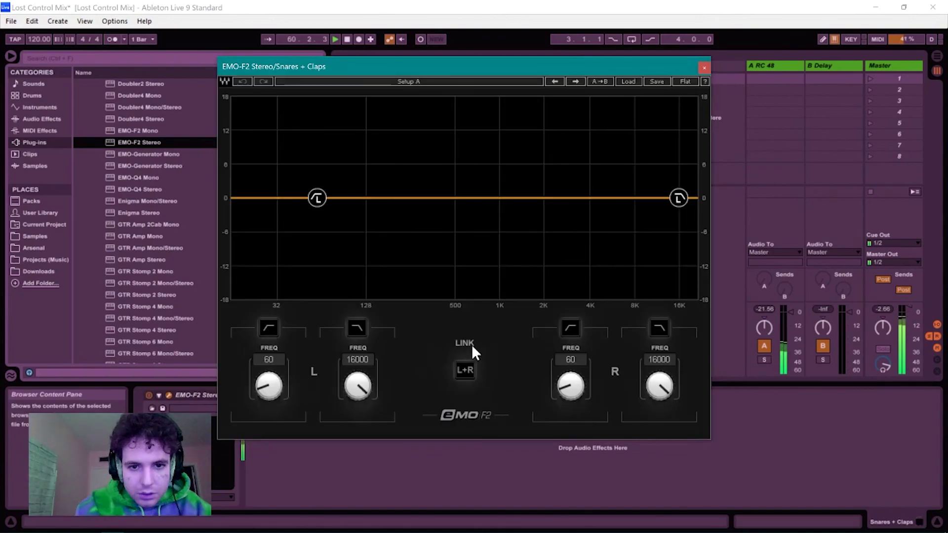
left_click(473, 369)
left_click_drag(316, 198, 446, 198)
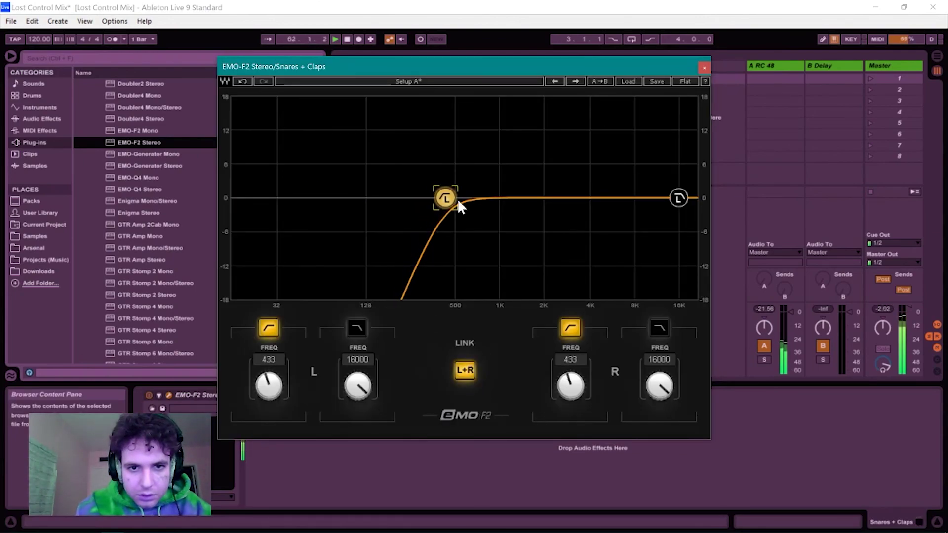
left_click(704, 68)
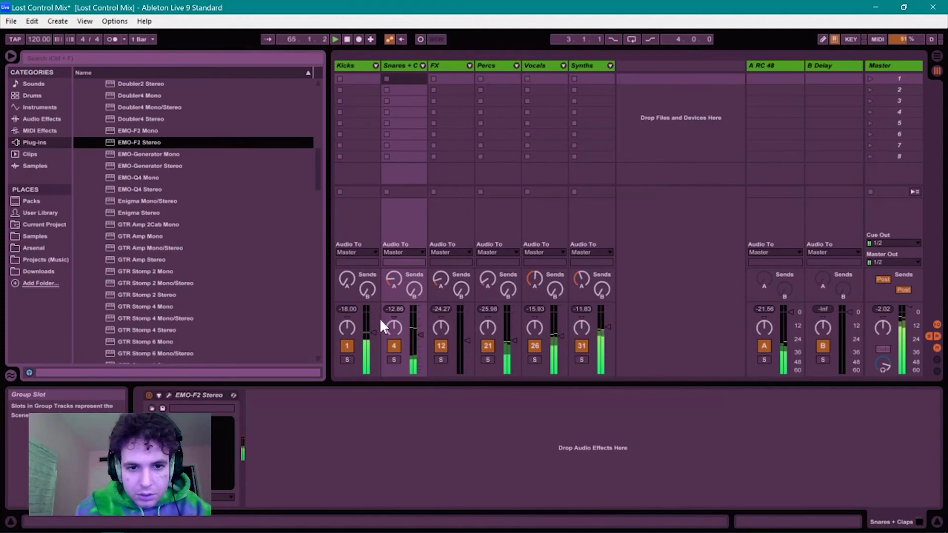
- Set the Kicks group volume to -20.0 dB and raise the Synths group volume slightly
left_click_drag(374, 328, 374, 335)
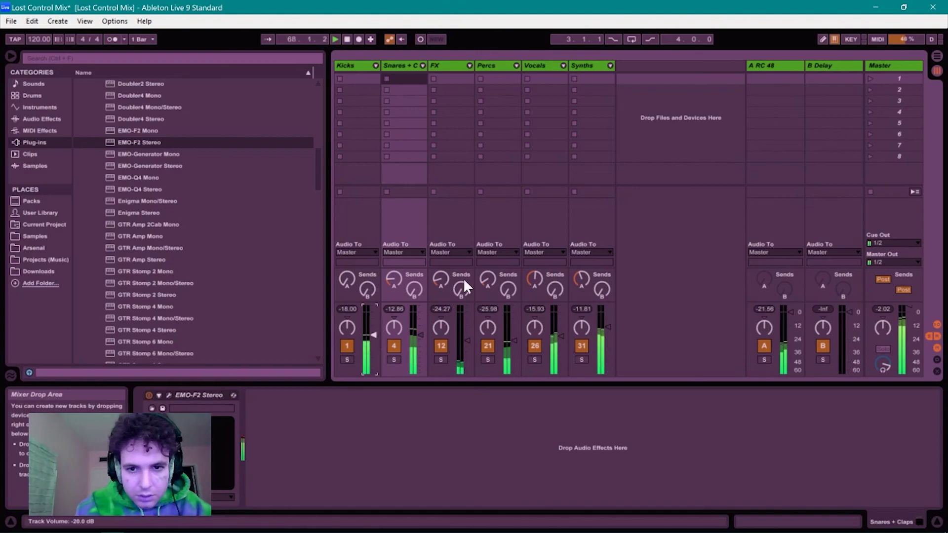
left_click(607, 326)
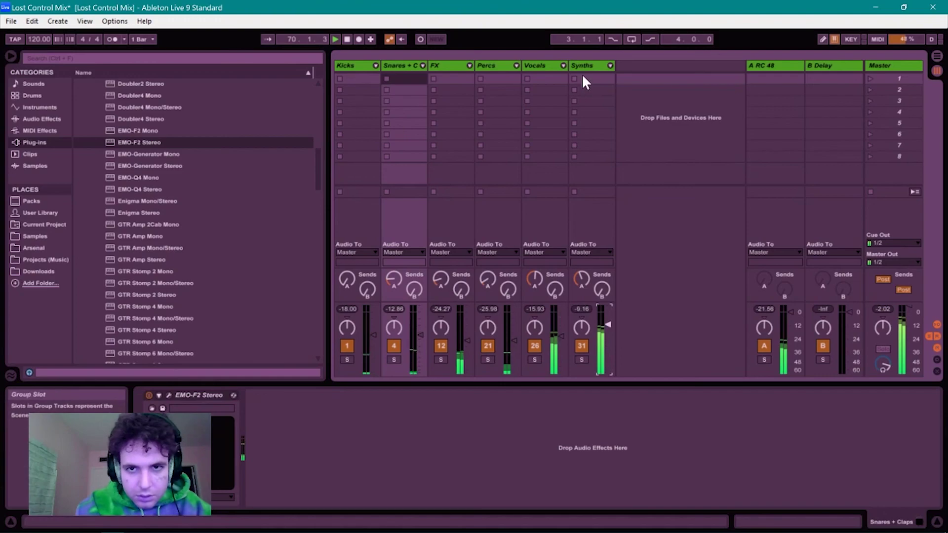
key("XF86AudioLowerVolume")
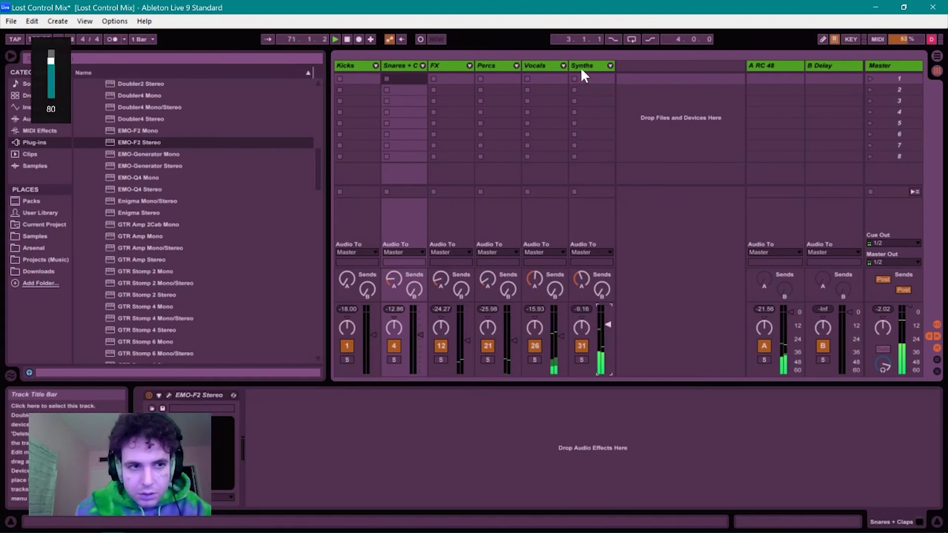
- Expand the Synths group and add EMO-F2 Stereo to High Pluck, with linked channels and the high-pass cutoff at 930 Hz
left_click(610, 65)
left_click_drag(517, 373, 621, 357)
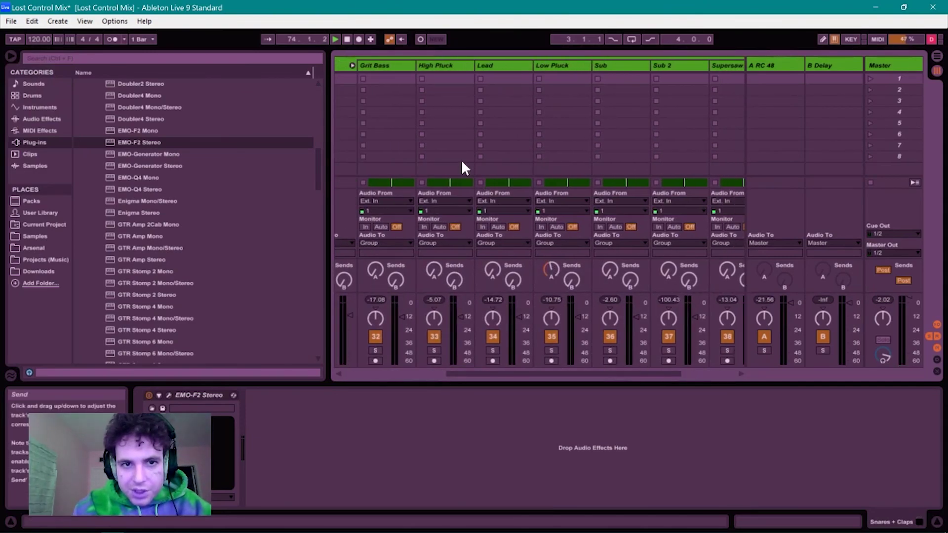
left_click(451, 65)
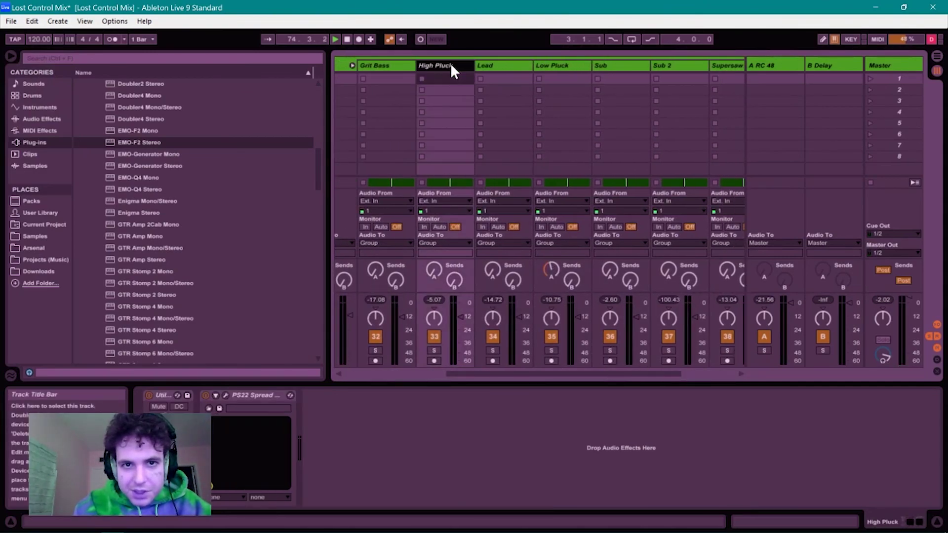
left_click(153, 142)
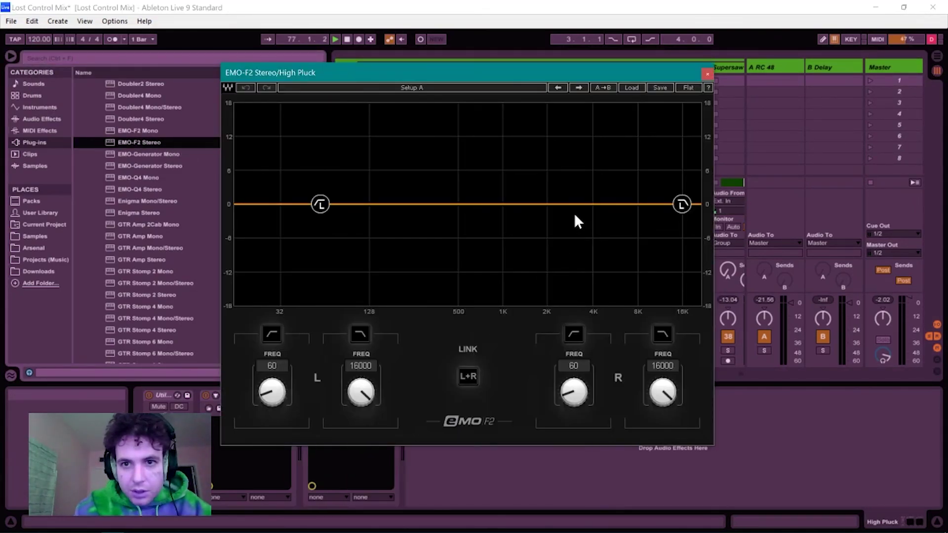
left_click(470, 376)
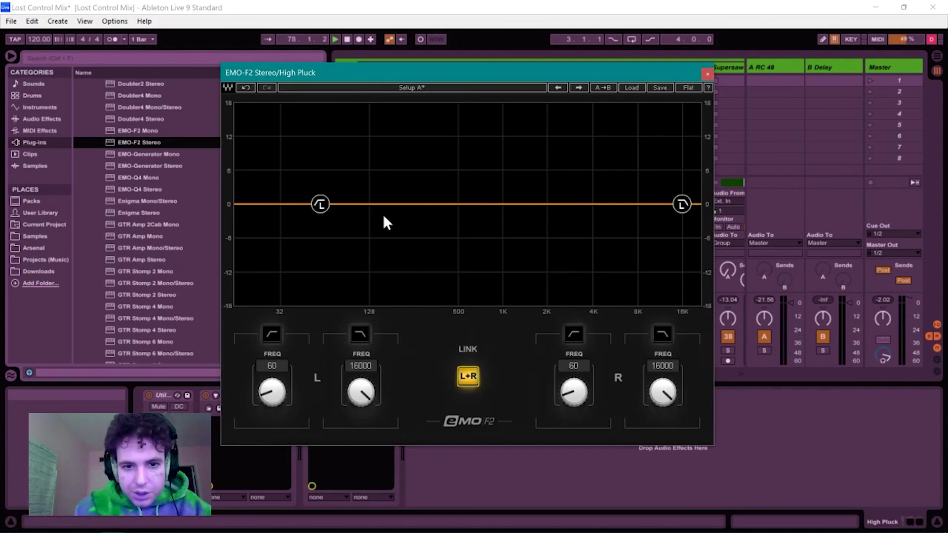
left_click_drag(321, 204, 497, 204)
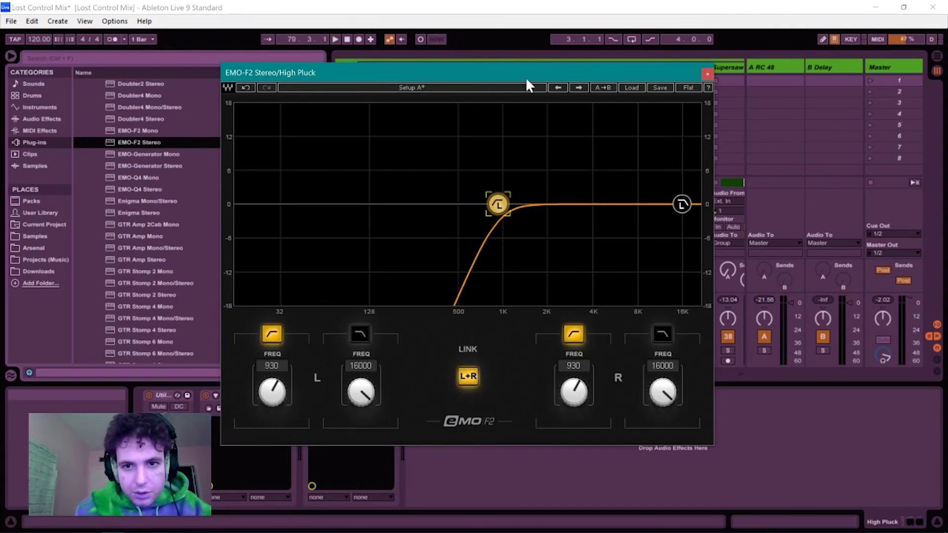
- Lower the High Pluck high-pass cutoff to 245 Hz during playback and close the filter window
left_click_drag(523, 70, 463, 120)
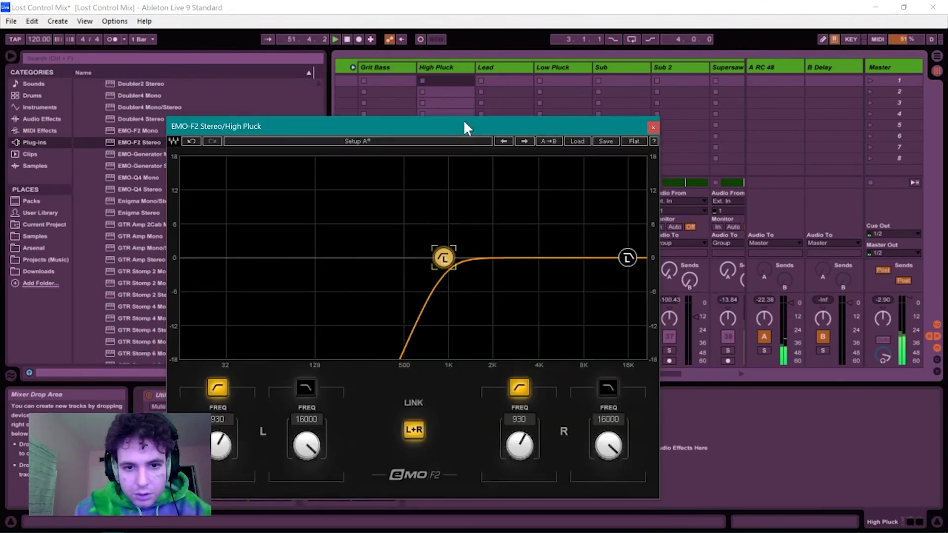
left_click_drag(443, 257, 357, 258)
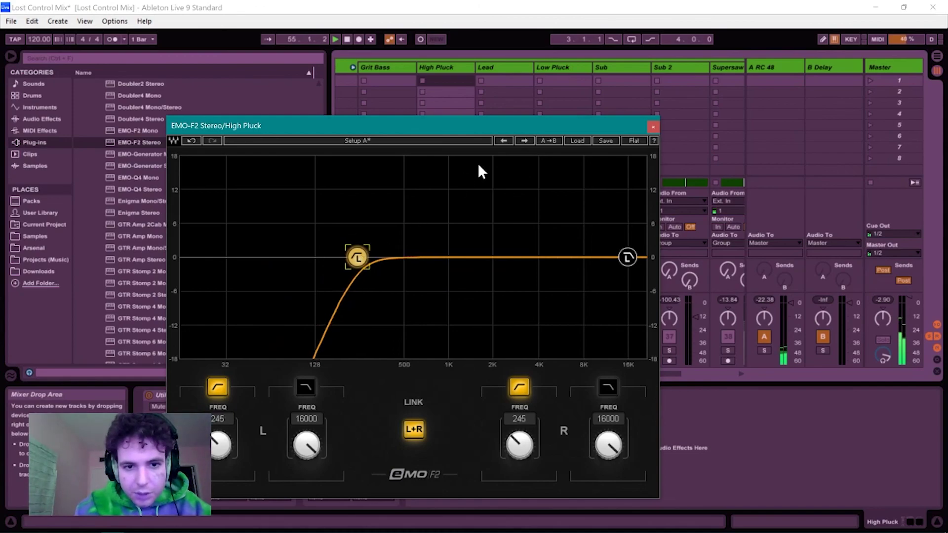
left_click(654, 127)
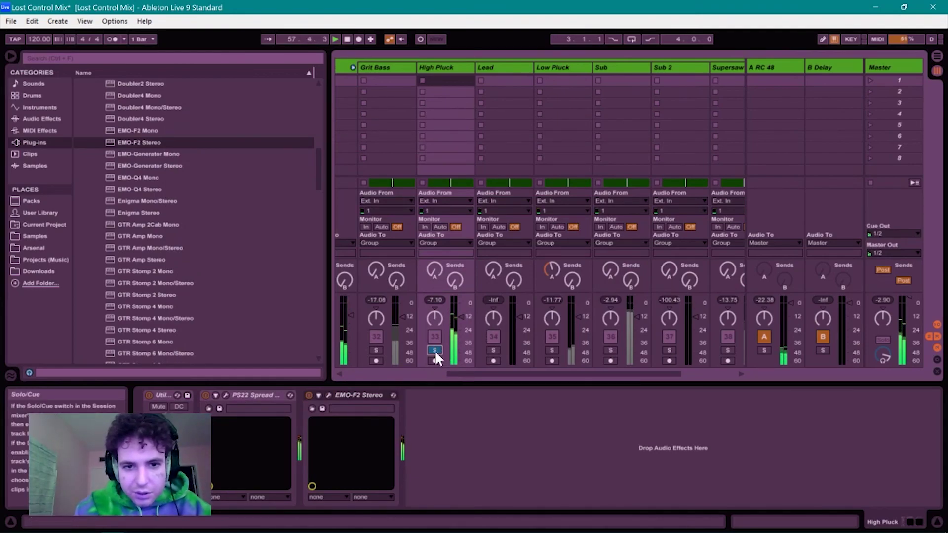
- Solo Low Pluck and add a second EMO-F2 Stereo to High Pluck, with linked channels and the high-pass cutoff at 1888 Hz
left_click(553, 351)
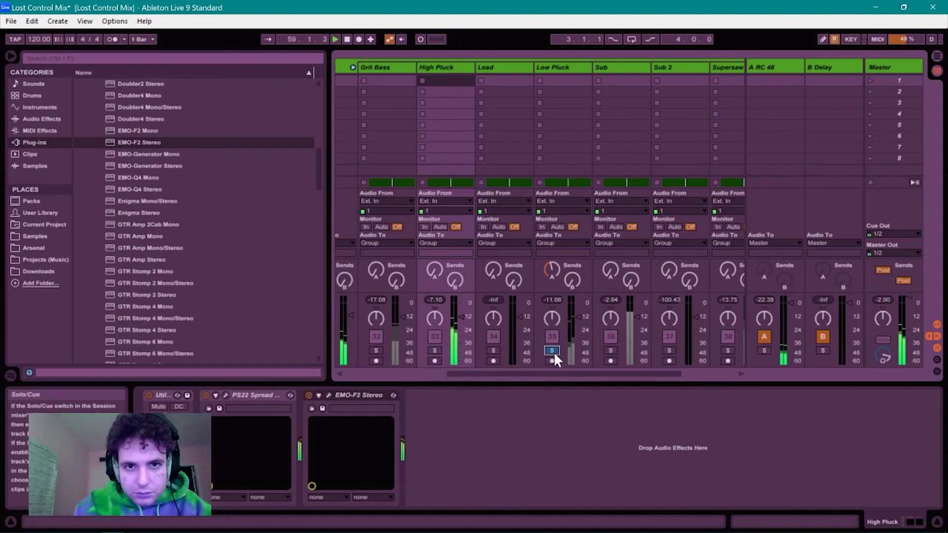
left_click(148, 142)
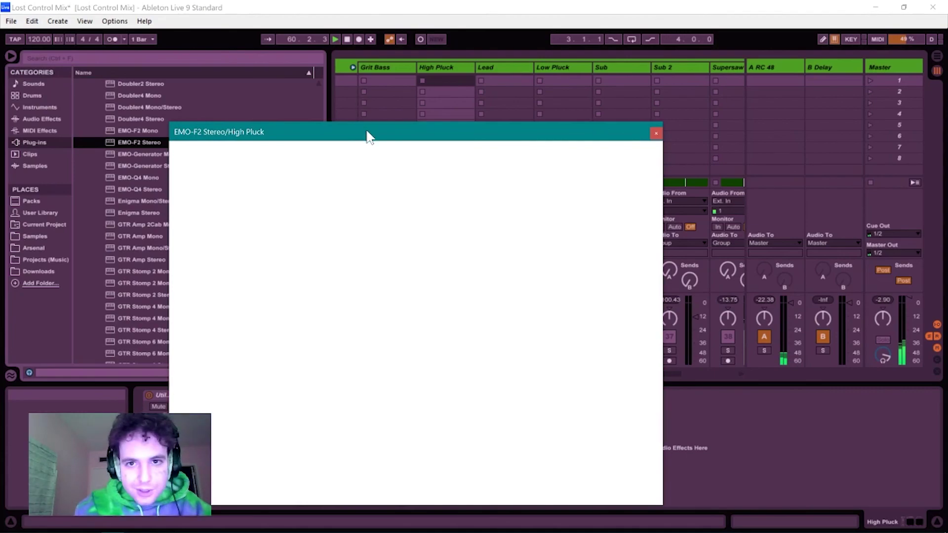
left_click_drag(366, 134, 349, 90)
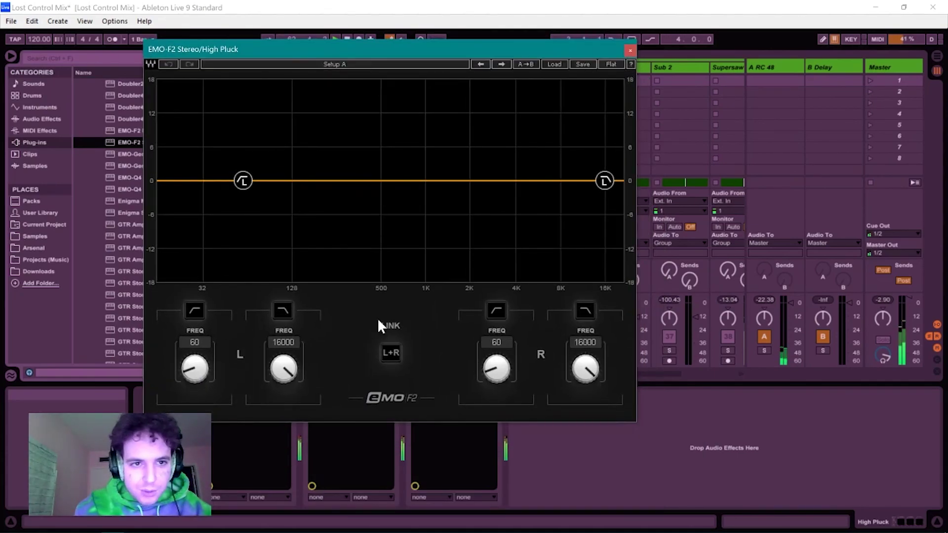
left_click(390, 352)
left_click(242, 180)
left_click_drag(242, 180, 466, 181)
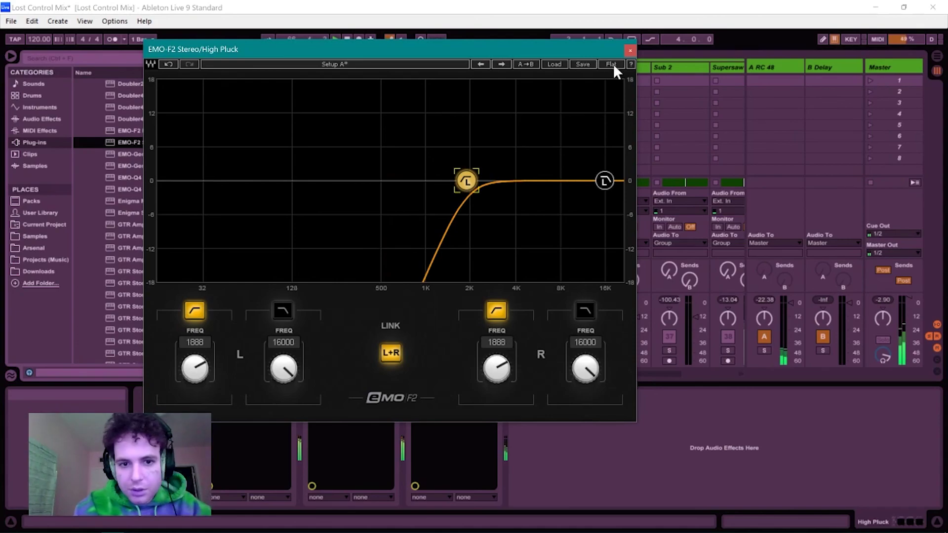
left_click(630, 50)
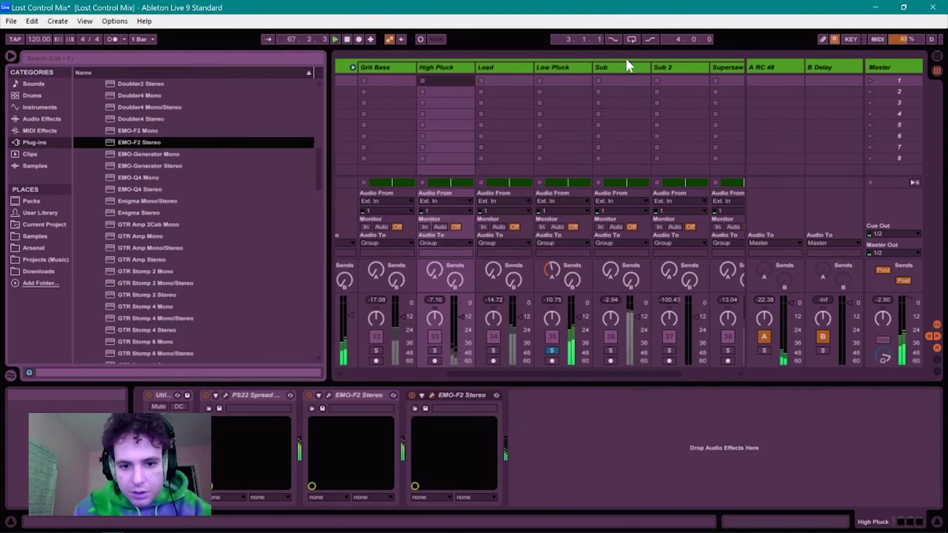
- Move the second EMO-F2 Stereo from High Pluck to Low Pluck and lower its high-pass cutoff to 304 Hz
left_click(455, 395)
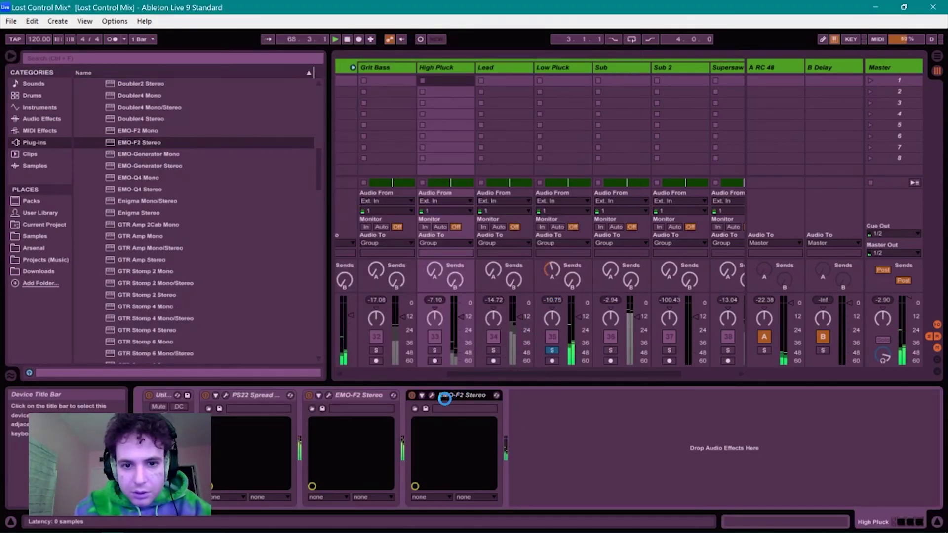
key("Right")
key("Right")
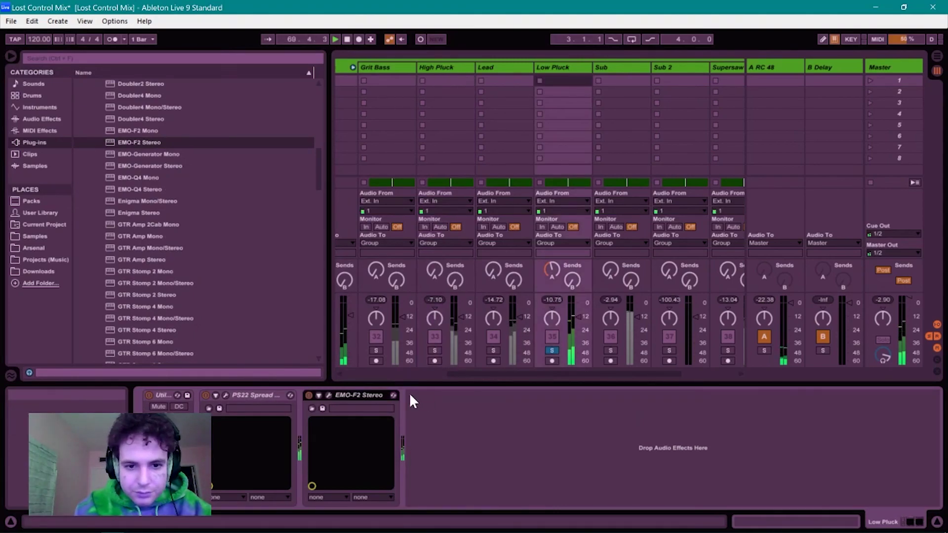
left_click(329, 395)
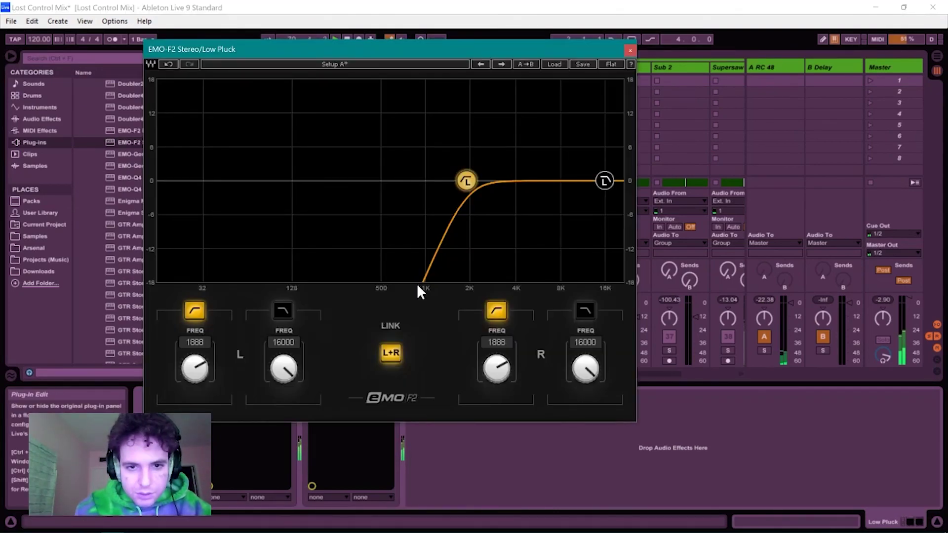
left_click_drag(463, 183, 348, 183)
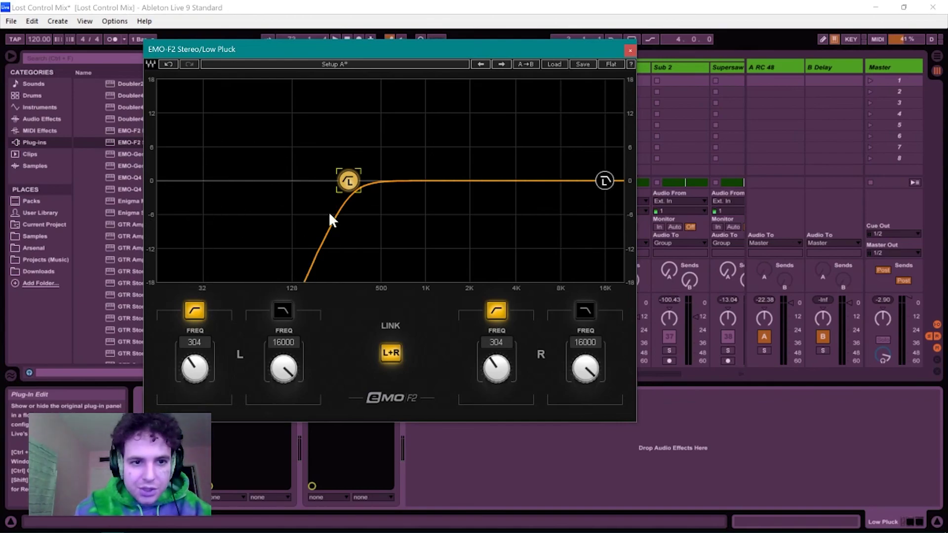
left_click(630, 50)
- Solo the first Supersaw track in the Synths group and select it
left_click_drag(566, 377, 653, 399)
left_click(468, 350)
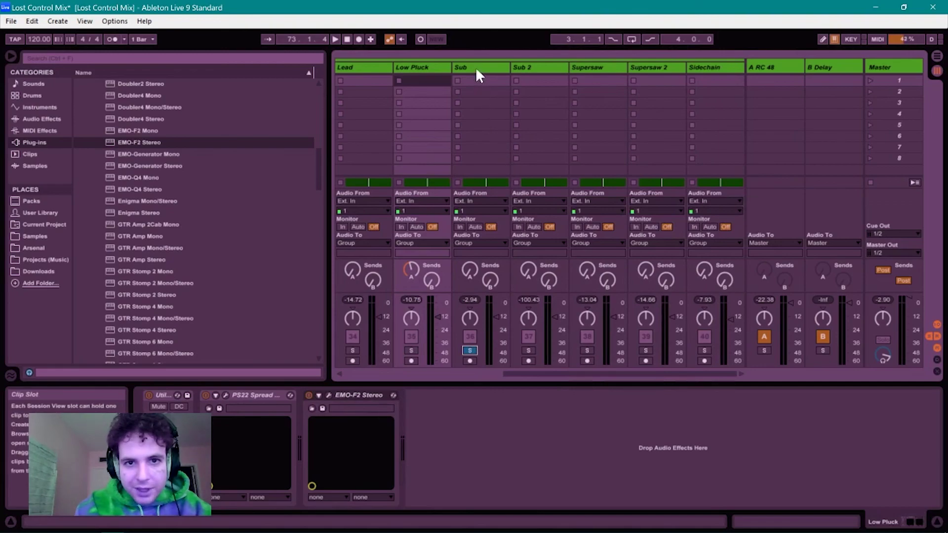
left_click(587, 351)
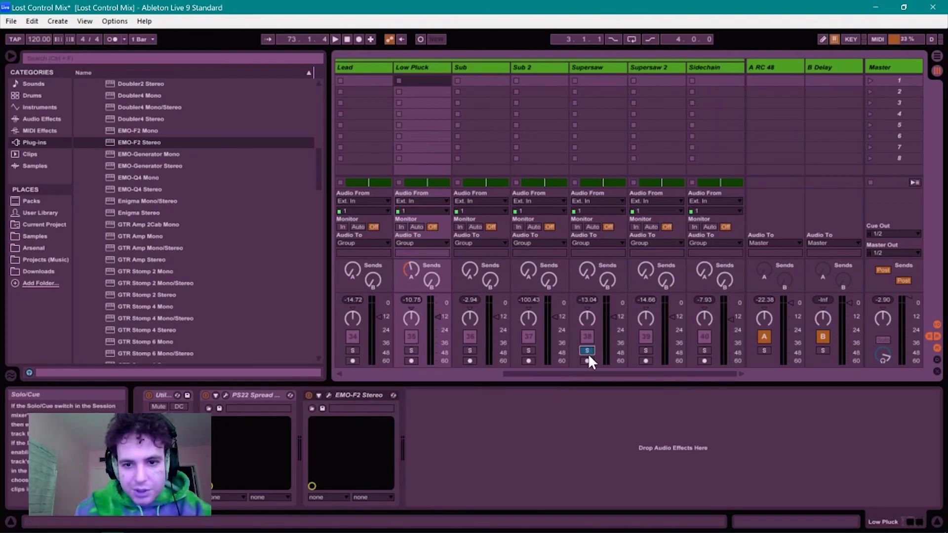
left_click(598, 68)
- Examine the Supersaw waveform in the Arrangement View, play it from bar 49 and show the track's device chain
key("Tab")
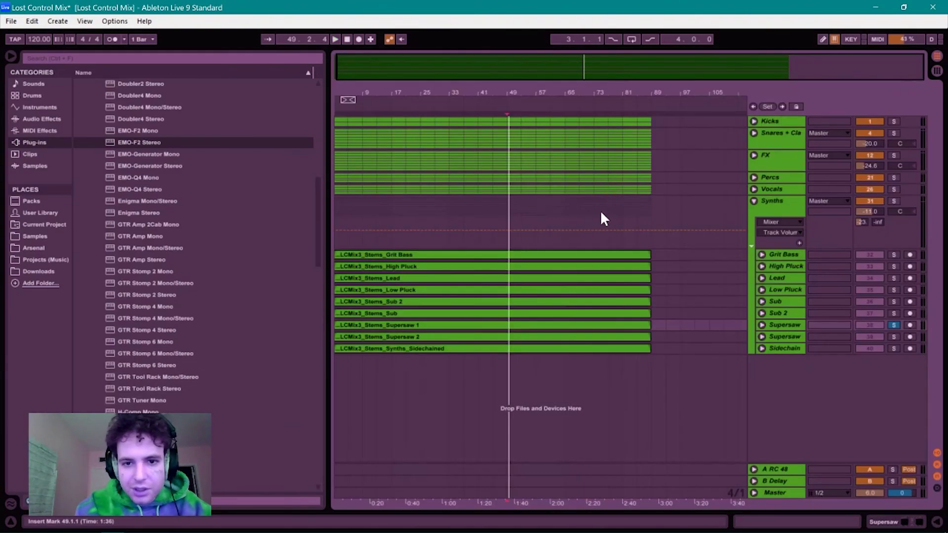
left_click(761, 324)
left_click(514, 357)
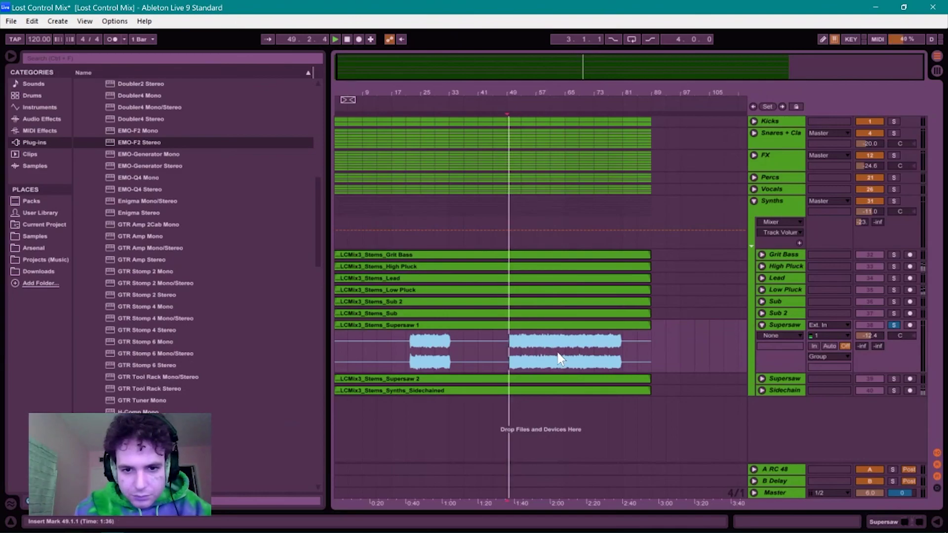
double_click(784, 324)
left_click(761, 325)
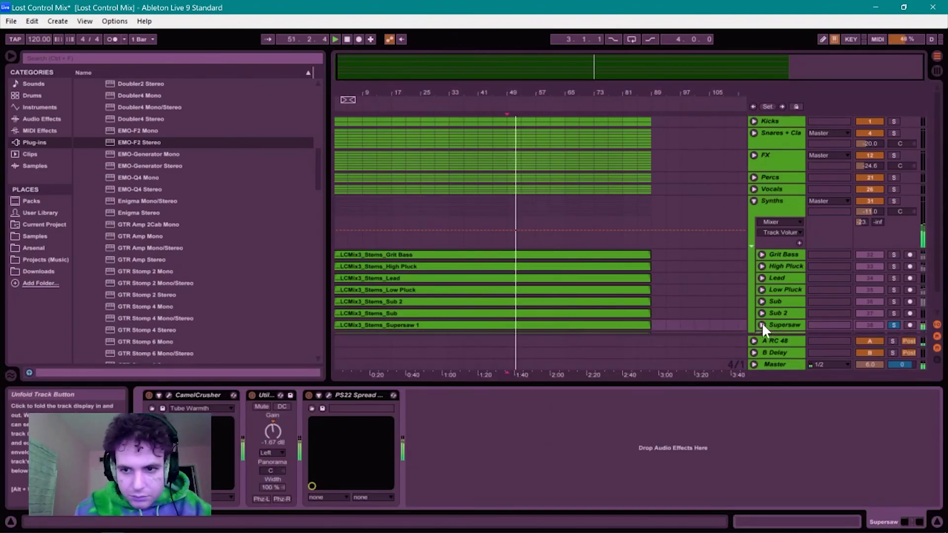
- Toggle the second Supersaw's solo for comparison and set the first Supersaw track's volume to -9.4 dB
left_click(765, 321)
scroll(789, 317, "down", 1)
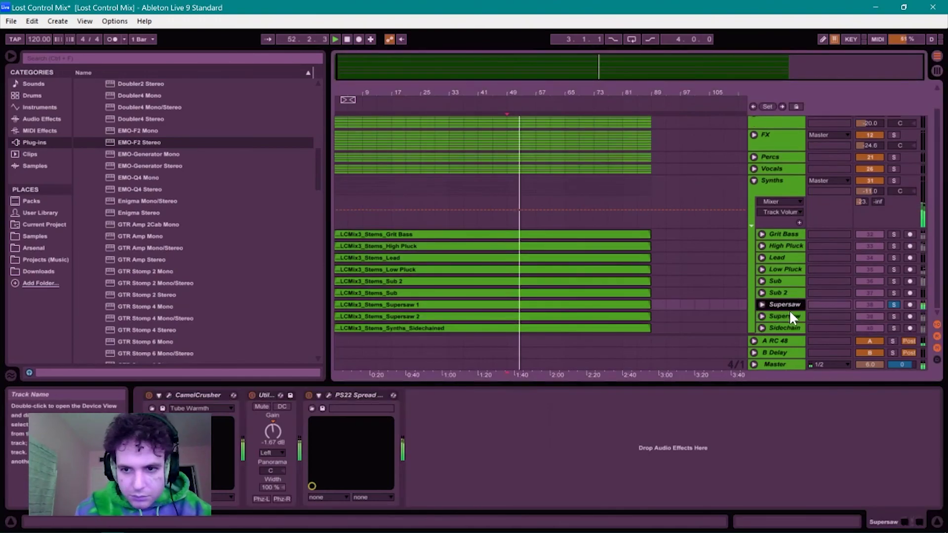
left_click(894, 316)
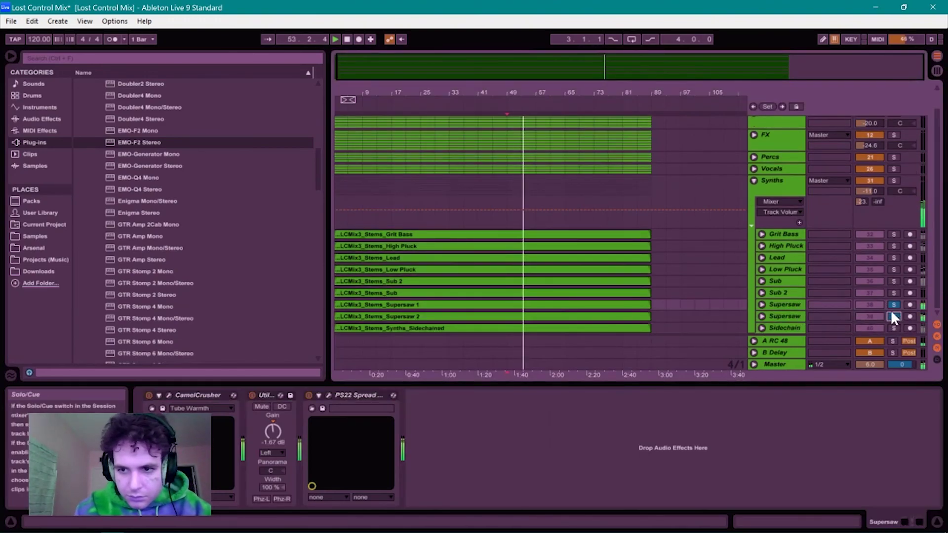
left_click(893, 316)
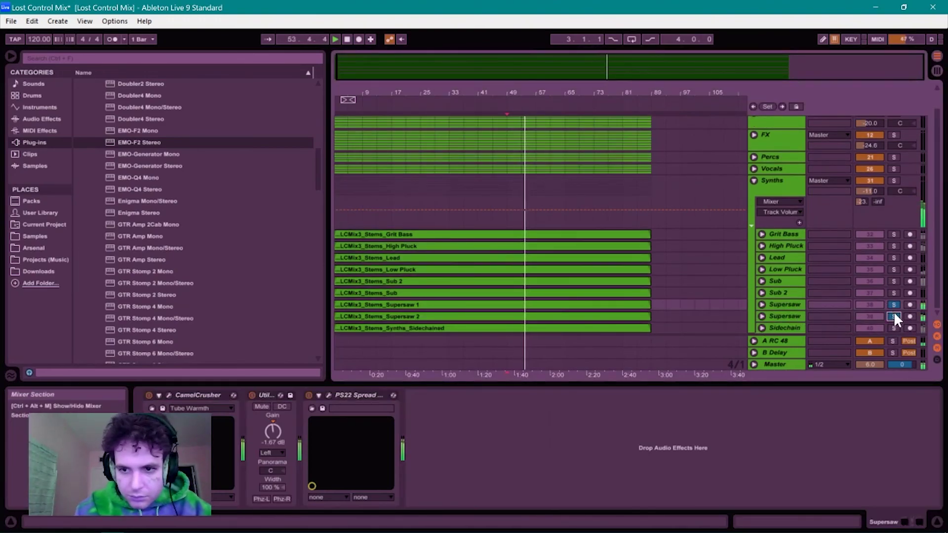
left_click(762, 304)
left_click_drag(870, 297, 870, 297)
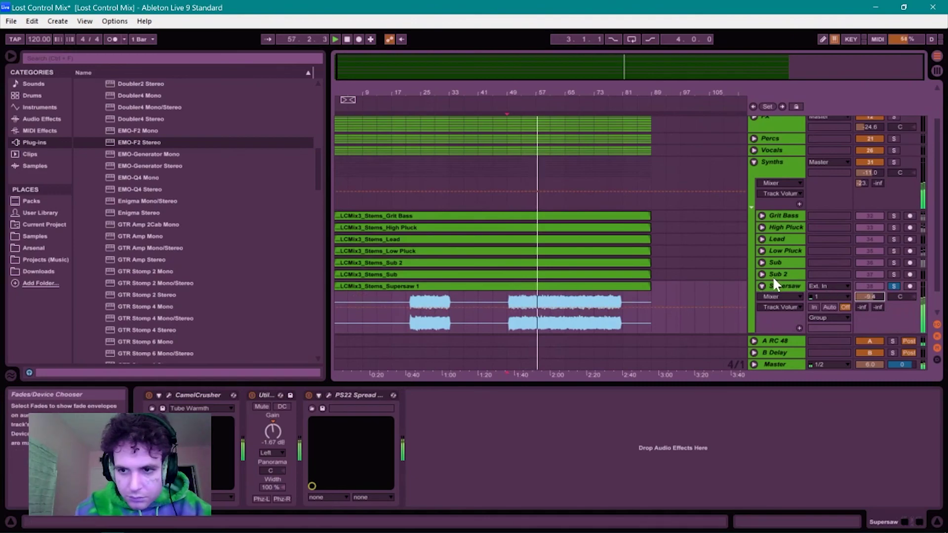
- Add EMO-F2 Stereo to the first Supersaw track, link both channels and set the high-pass cutoff to 169 Hz
left_click(134, 141)
key("Return")
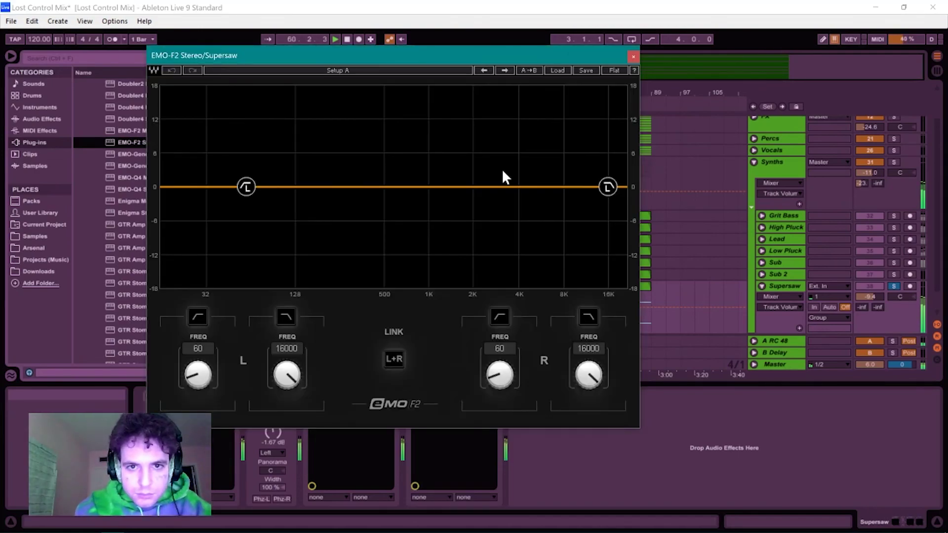
left_click(394, 359)
left_click_drag(246, 186, 314, 186)
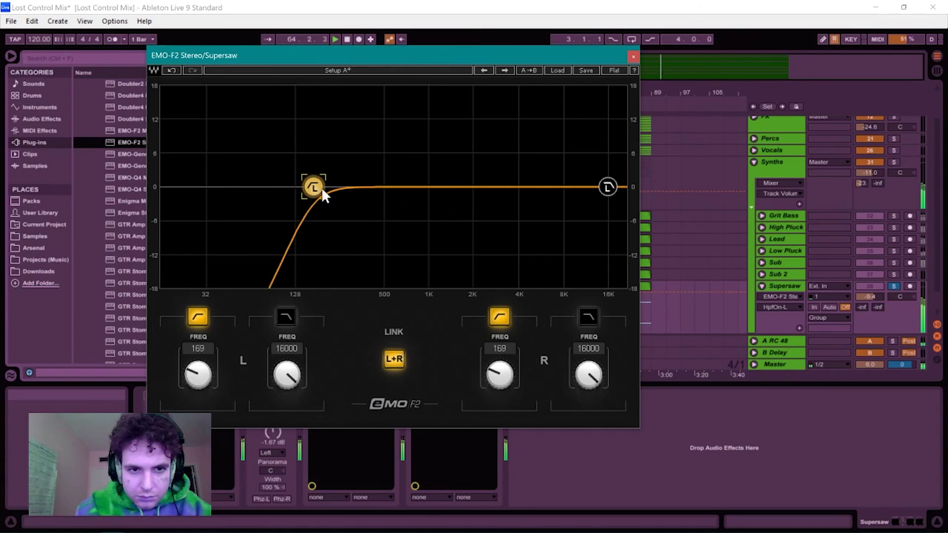
left_click(634, 55)
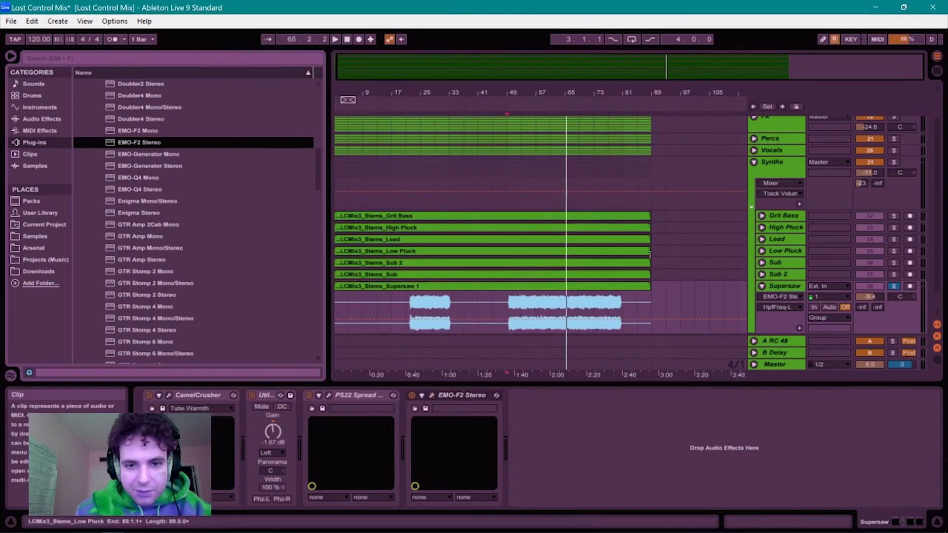
- Unsolo and fold the first Supersaw, and copy its EMO-F2 Stereo to the second Supersaw and Sidechain tracks
scroll(656, 255, "down", 2)
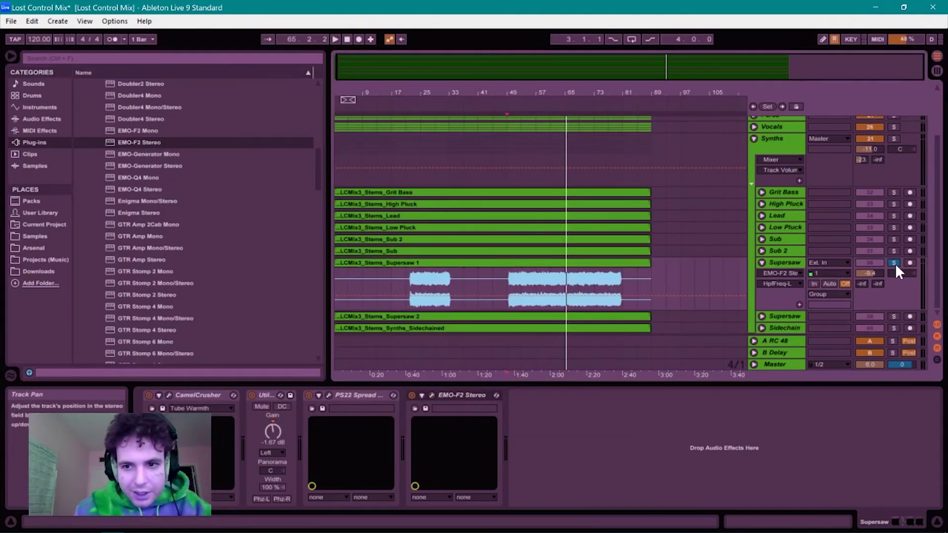
left_click(759, 260)
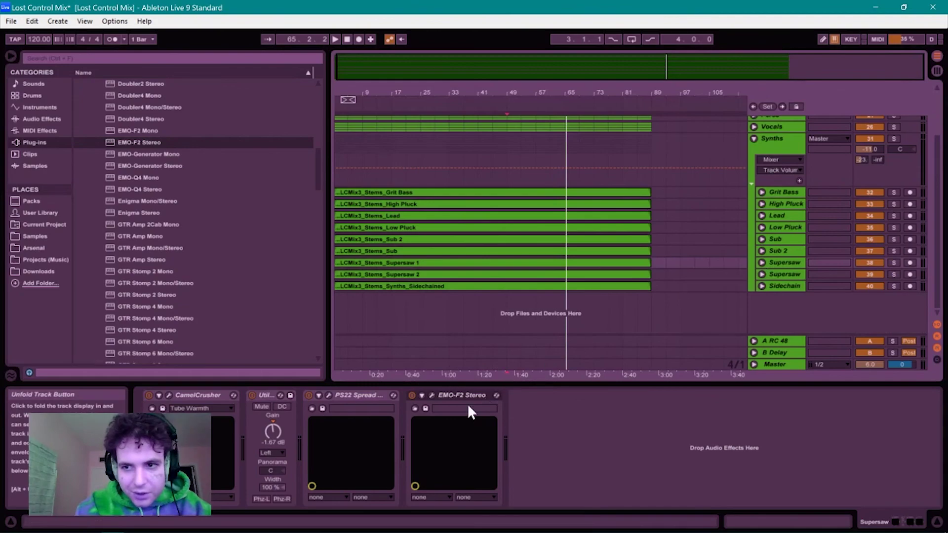
left_click_drag(458, 396, 565, 276)
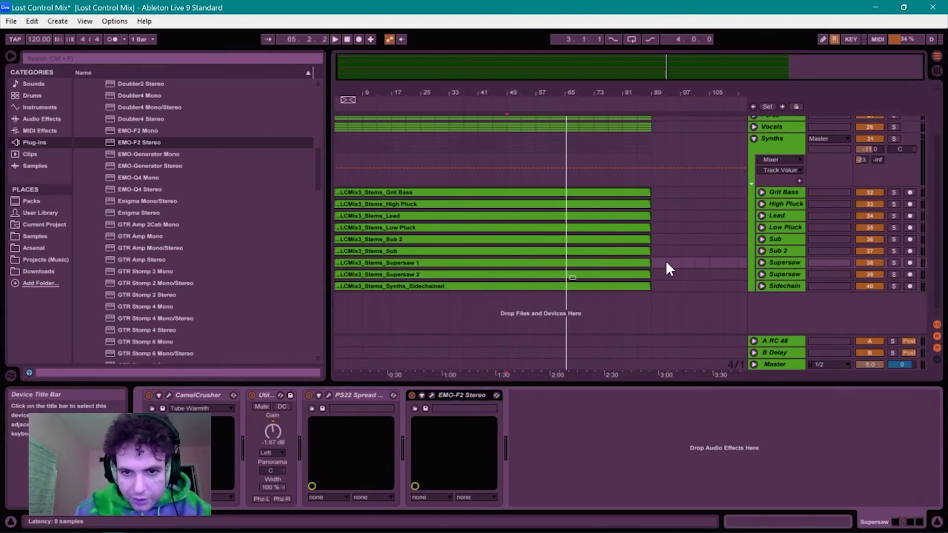
left_click_drag(706, 267, 706, 267)
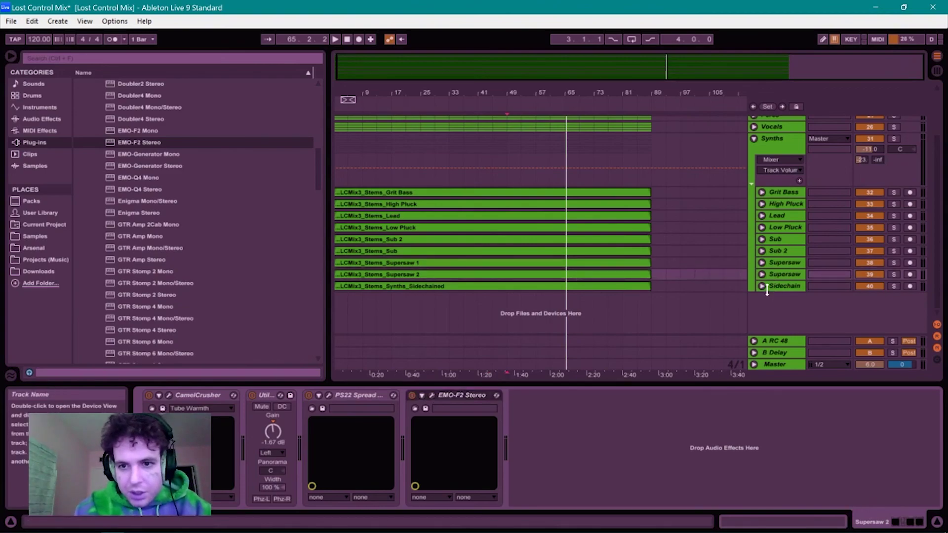
left_click_drag(460, 394, 514, 285)
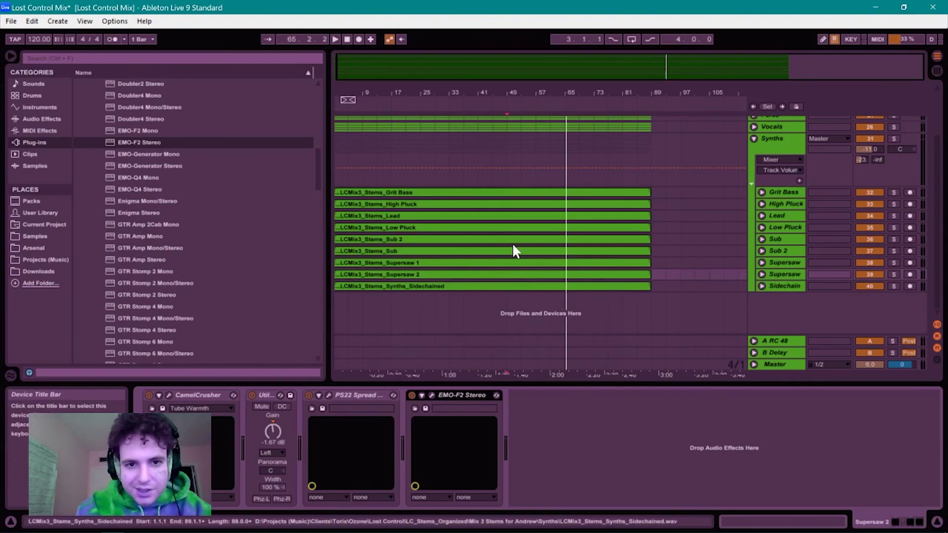
key("Down")
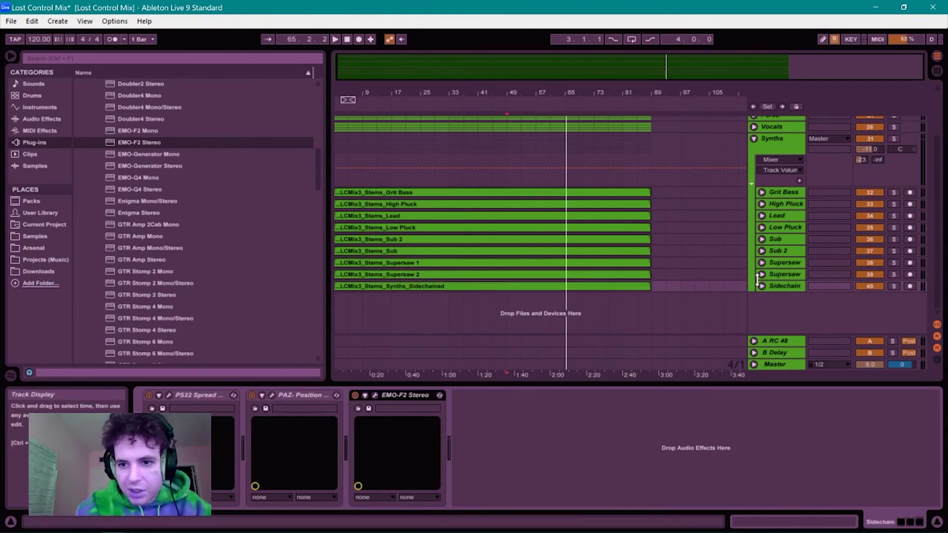
- Unfold the Sidechain track and lower its volume to -30.0 dB
key("Right")
left_click_drag(870, 296, 869, 312)
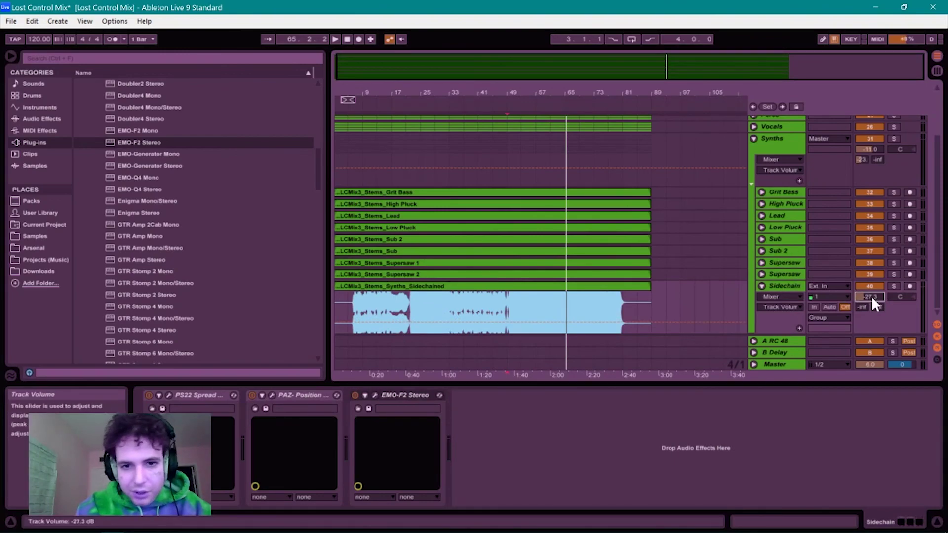
left_click_drag(873, 296, 870, 299)
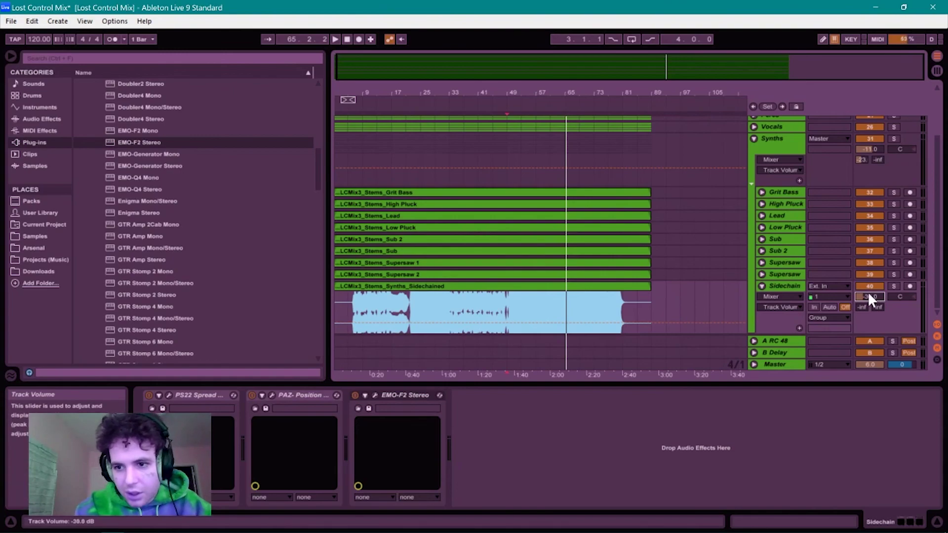
- Add the H-Comp Stereo plug-in to the Sidechain track and show its factory presets
scroll(198, 157, "up", 4)
scroll(198, 157, "up", 4)
scroll(198, 157, "down", 9)
scroll(197, 157, "down", 4)
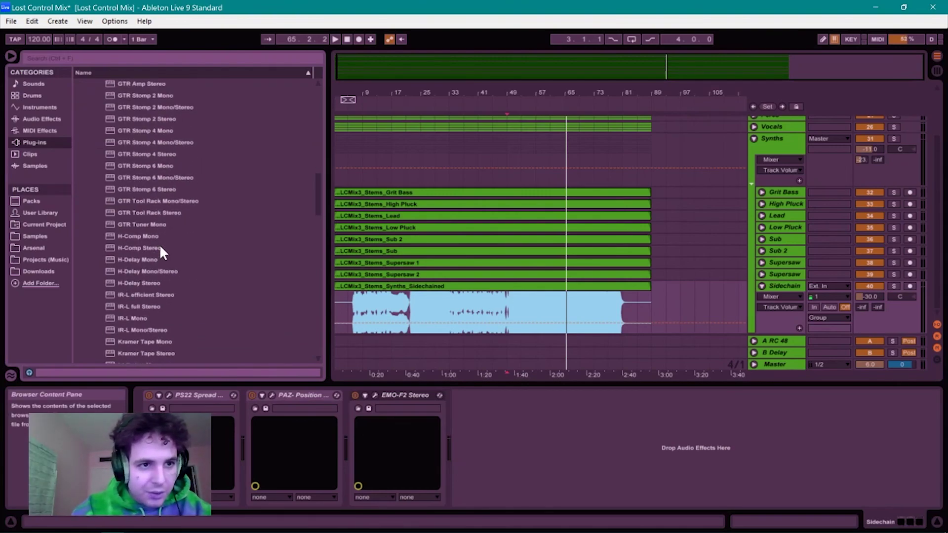
left_click(161, 248)
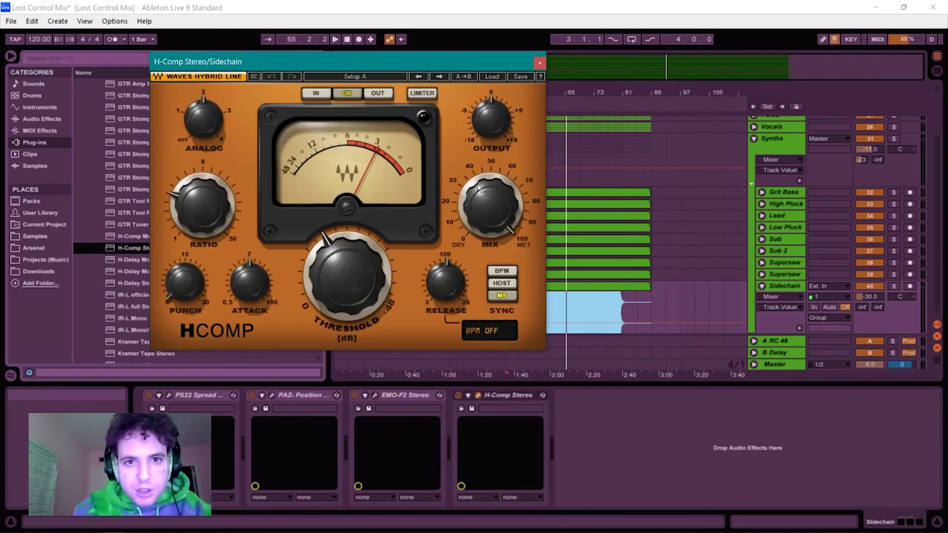
left_click(491, 77)
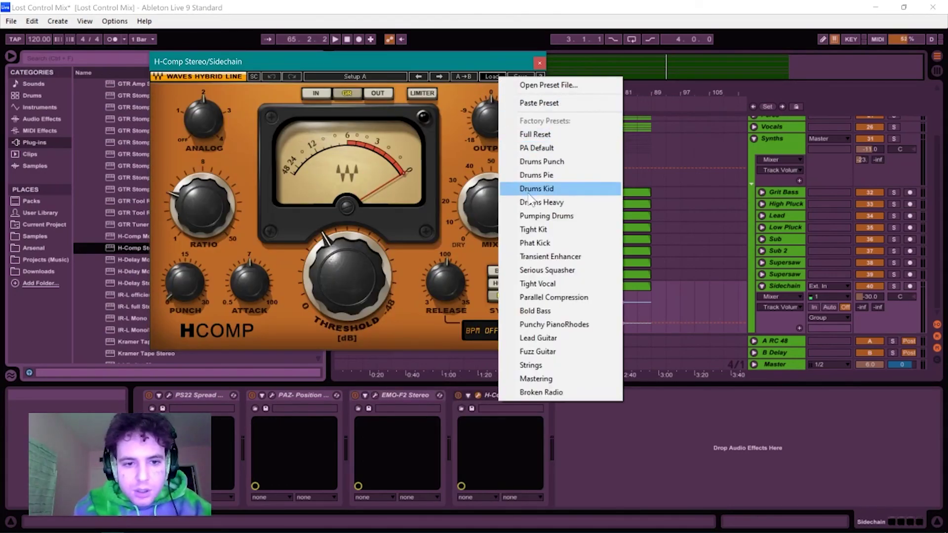
- Lower the H-Comp's threshold, set the ratio to about 13.65, lengthen the release and keep the mix at 100 percent wet
left_click_drag(330, 291, 329, 266)
left_click_drag(200, 219, 200, 197)
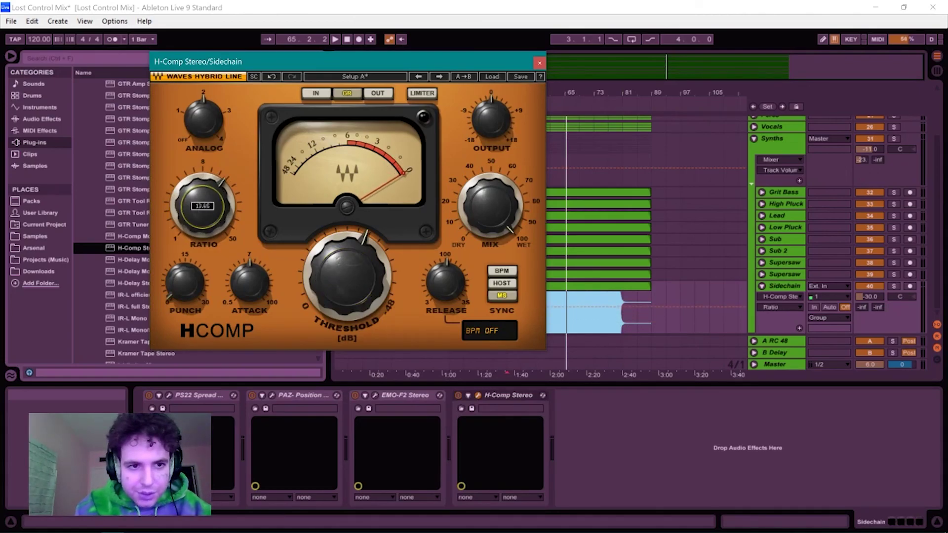
left_click(483, 193)
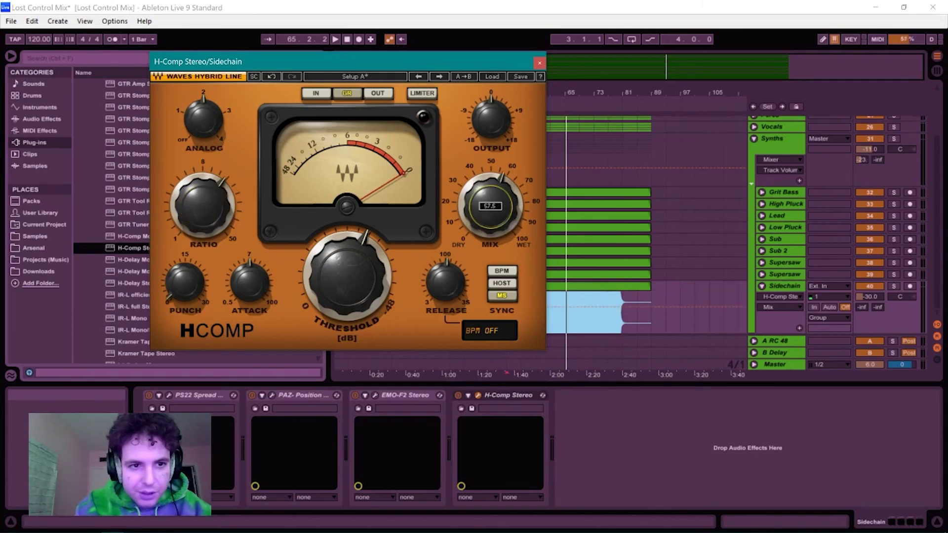
left_click_drag(178, 294, 179, 266)
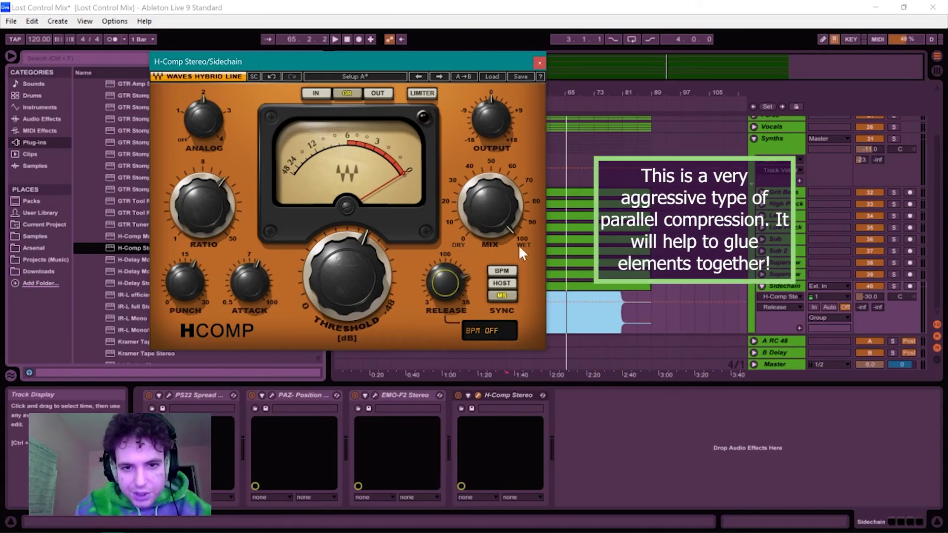
left_click(539, 62)
- Play from bar 49 with the Sidechain track soloed and raise its volume to -18.6 dB
key("space")
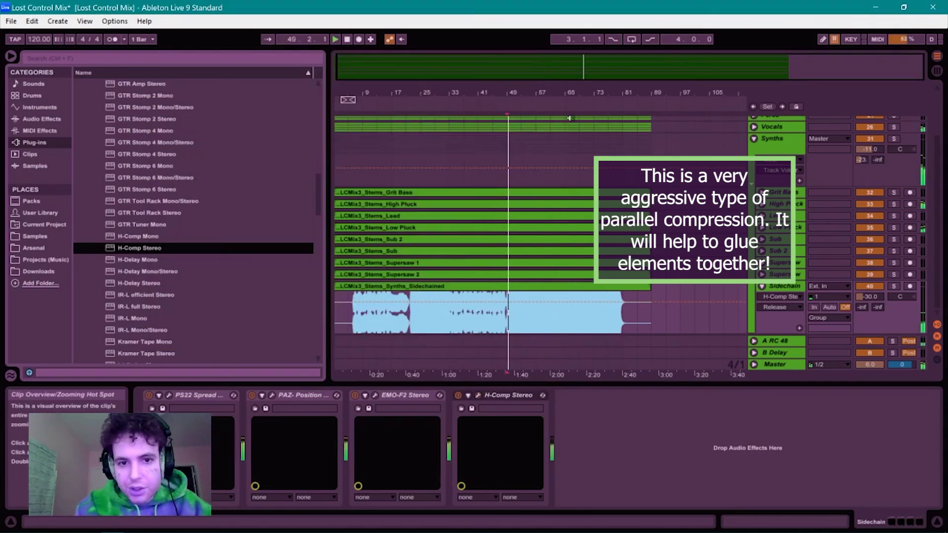
left_click(762, 286)
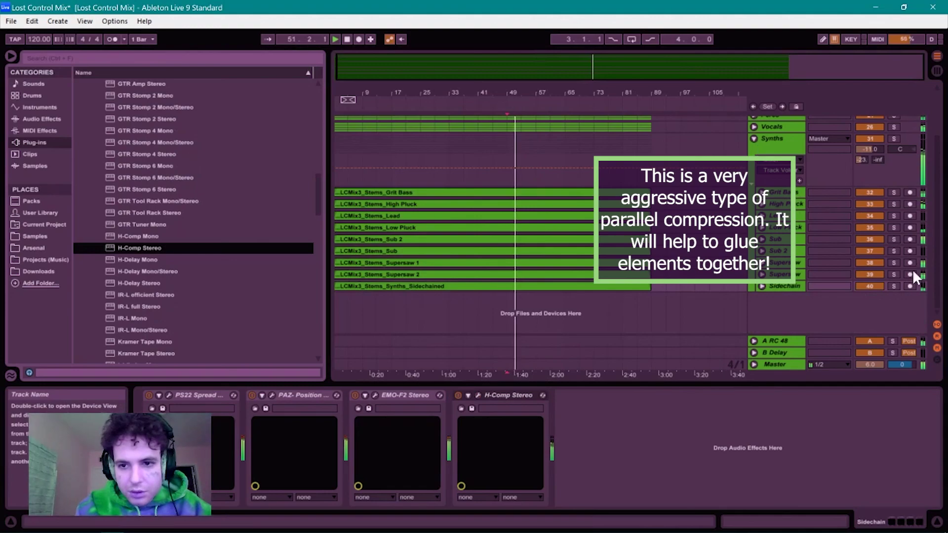
left_click(893, 285)
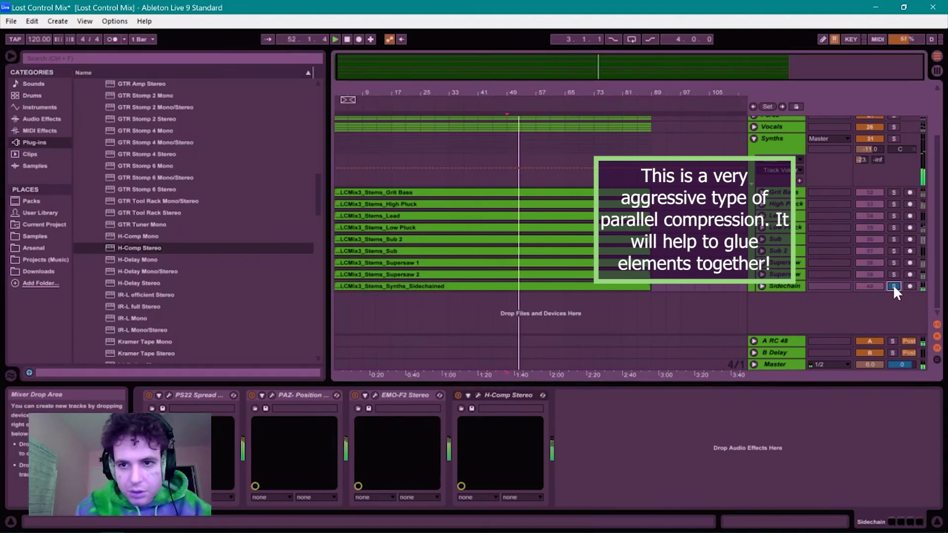
left_click(762, 287)
mouse_move(870, 296)
left_mouse_down()
mouse_move(870, 281)
mouse_move(870, 299)
mouse_move(870, 290)
mouse_move(882, 294)
left_mouse_up()
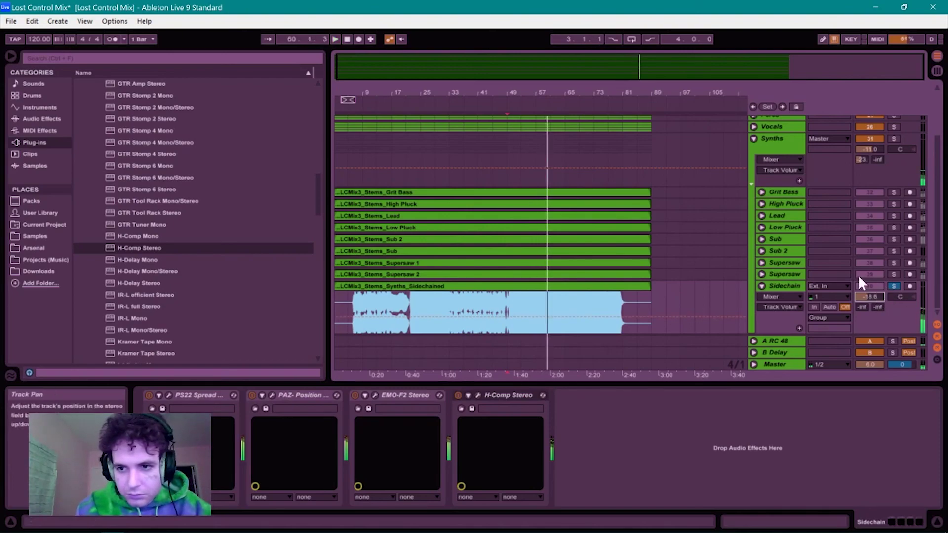
- Mark bars 49 to 77 on the Sidechain waveform and show the Compressor on the Synths group
left_click_drag(511, 304, 579, 305)
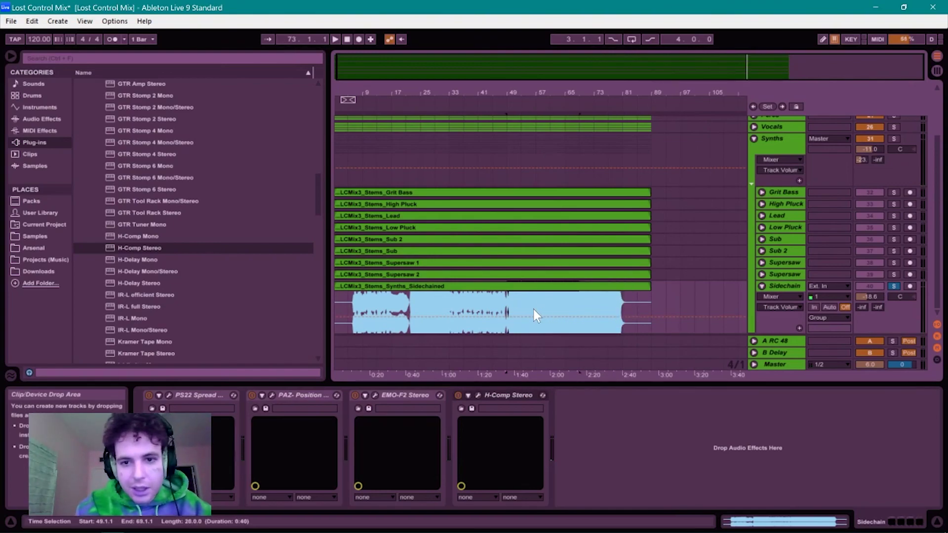
left_click(471, 304)
left_click_drag(535, 307, 584, 308)
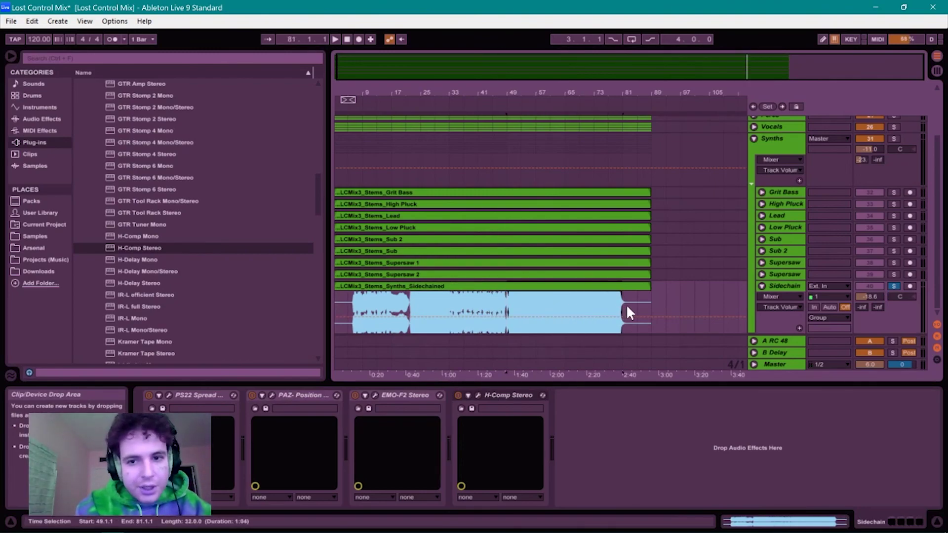
left_click_drag(645, 304, 642, 303)
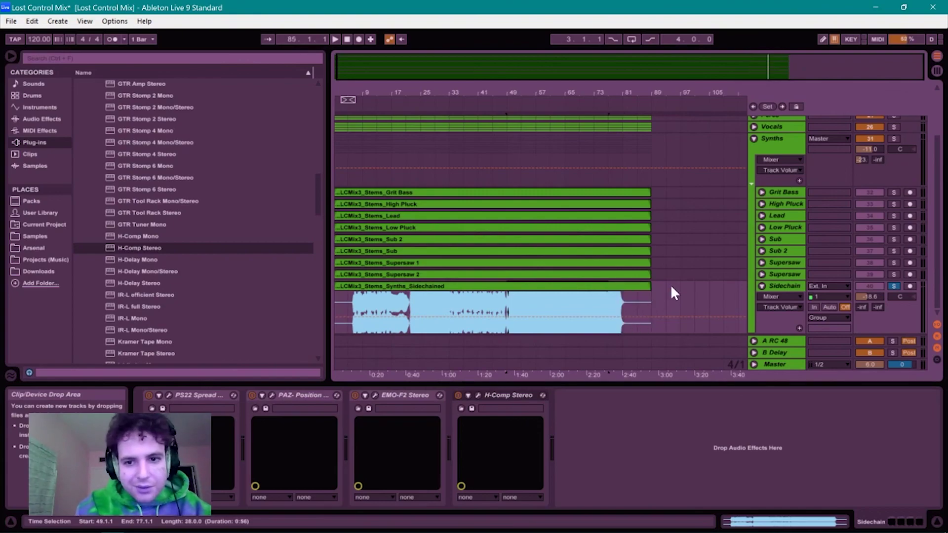
left_click(780, 138)
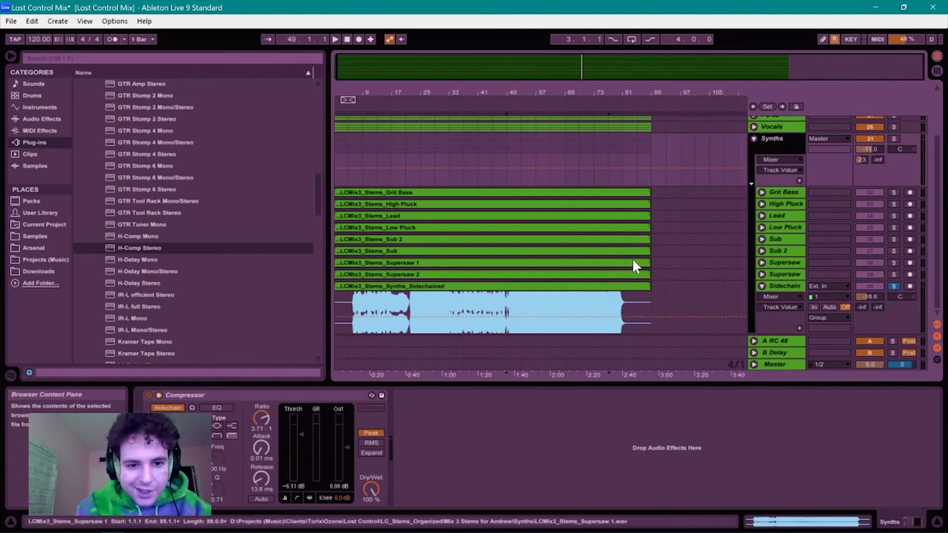
- Unsolo and fold the Sidechain track, and collapse the Synths group
left_click(762, 285)
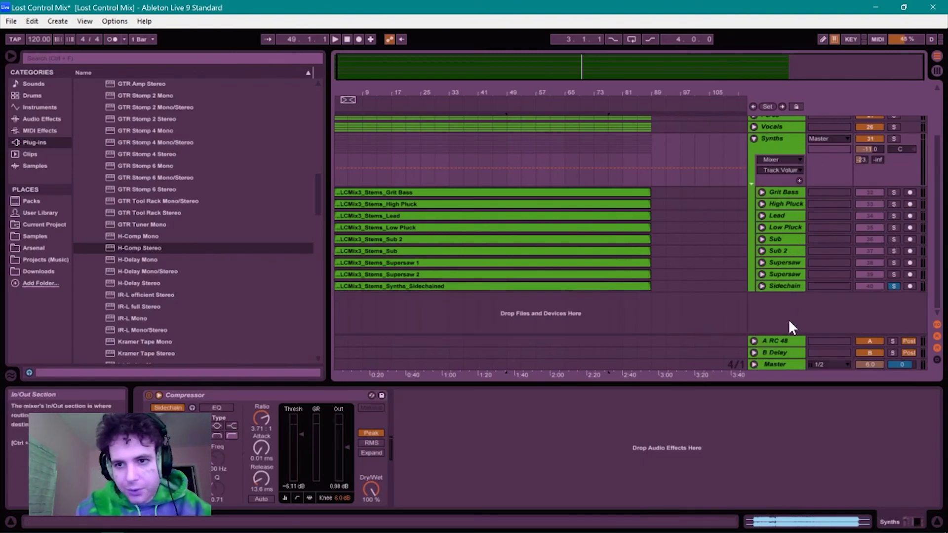
left_click(893, 286)
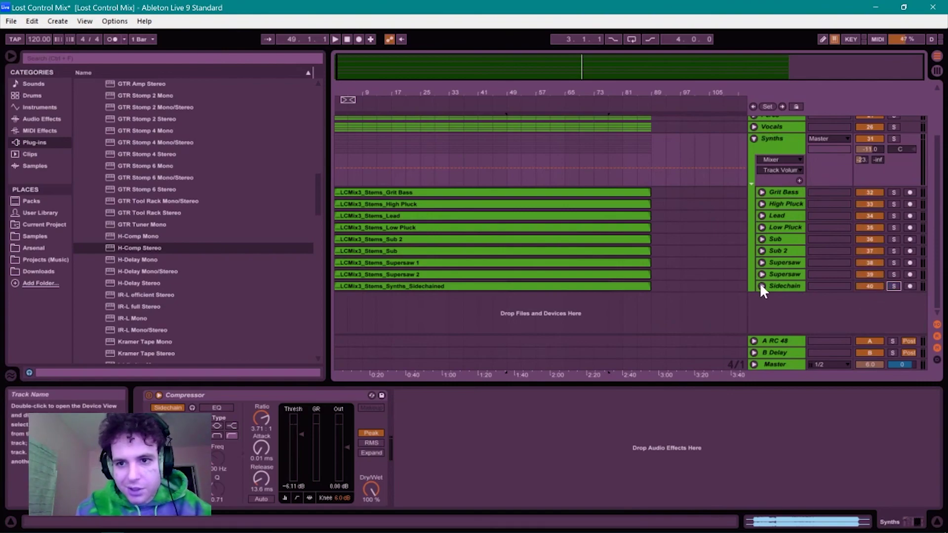
left_click(791, 286)
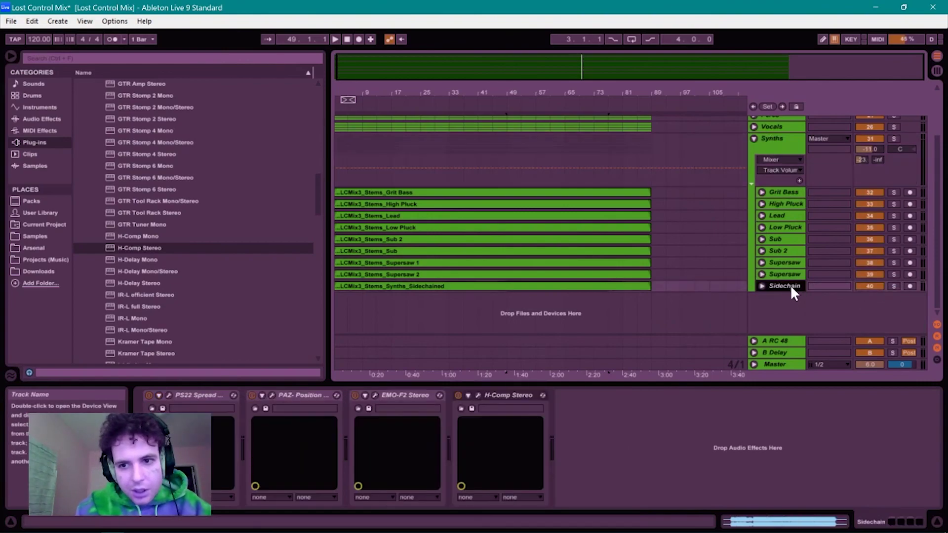
left_click(586, 285)
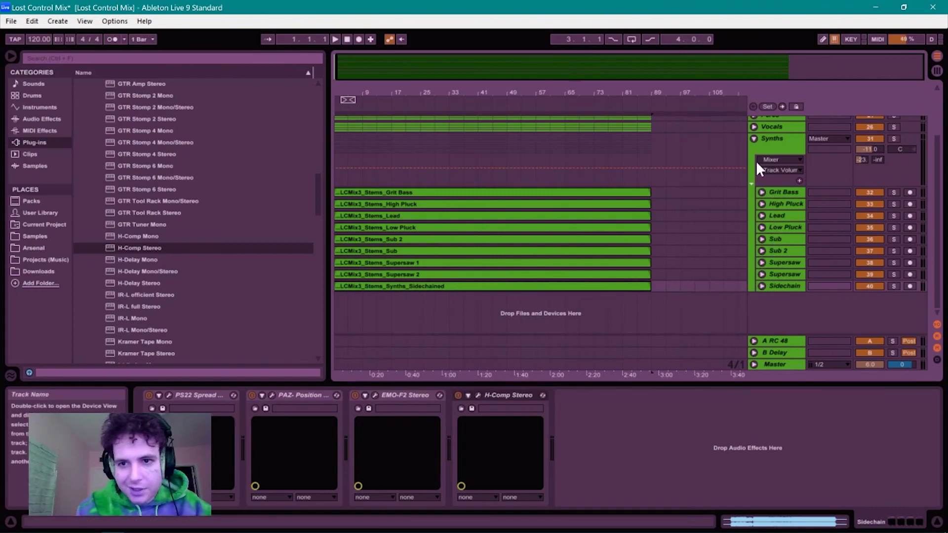
left_click(751, 137)
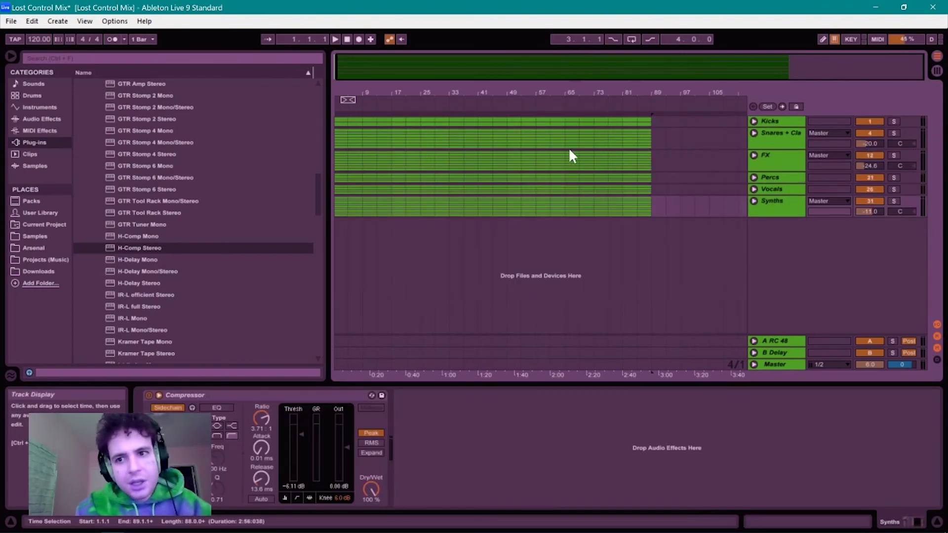
- Select the Master track and switch to Session View
left_click(780, 366)
key("Tab")
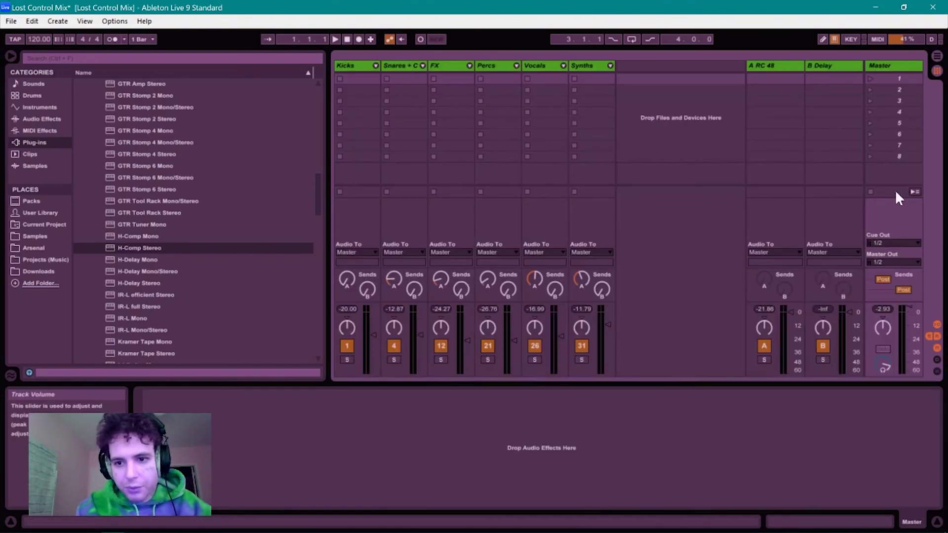
- Switch to Arrangement View, play the mix from bar 25 while viewing the Master, and return the playhead to the start
key("Tab")
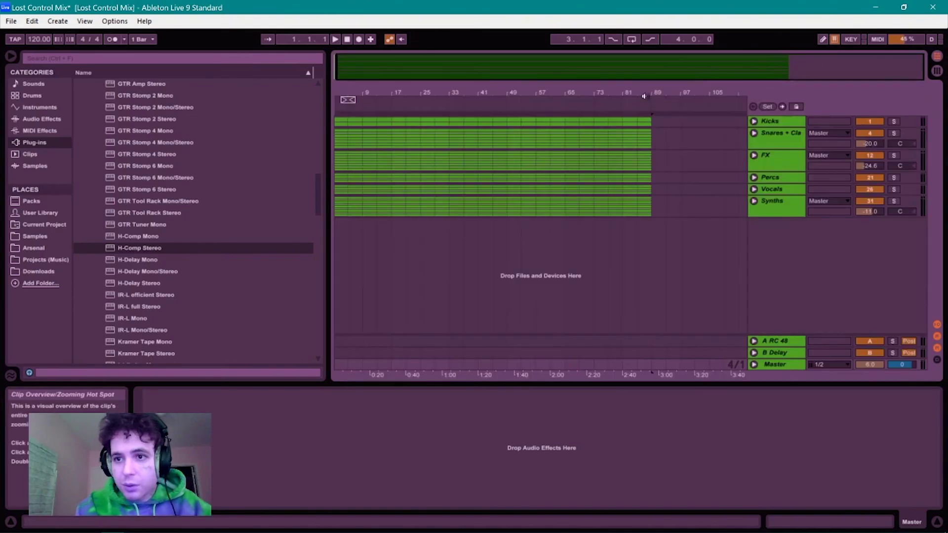
left_click(423, 155)
key("space")
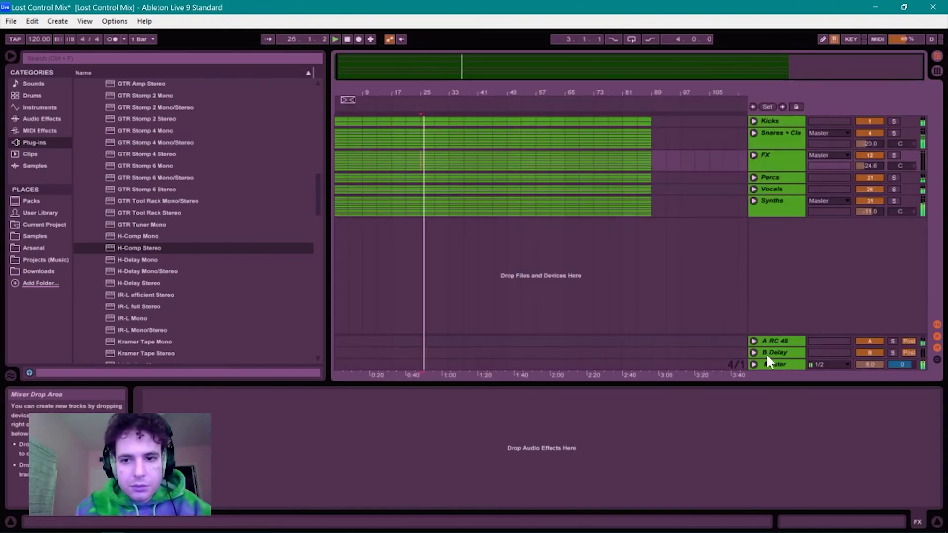
left_click(773, 363)
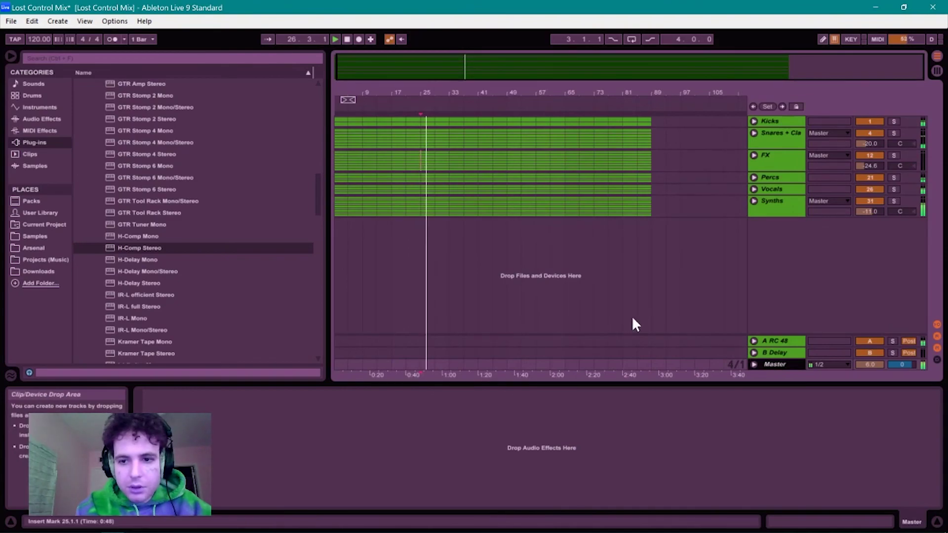
left_click(777, 362)
double_click(345, 41)
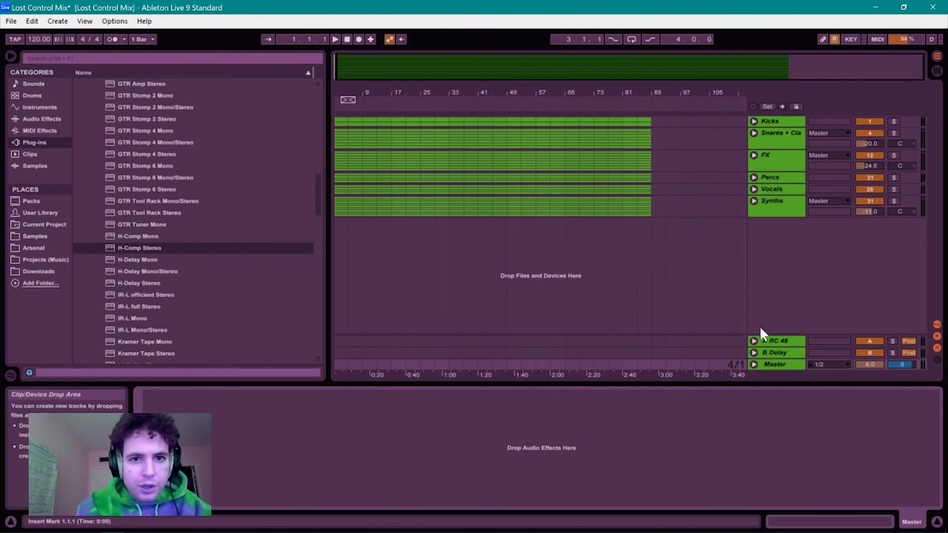
- Add the Youlean Loudness Meter 2 plug-in to the Master track
left_click(775, 365)
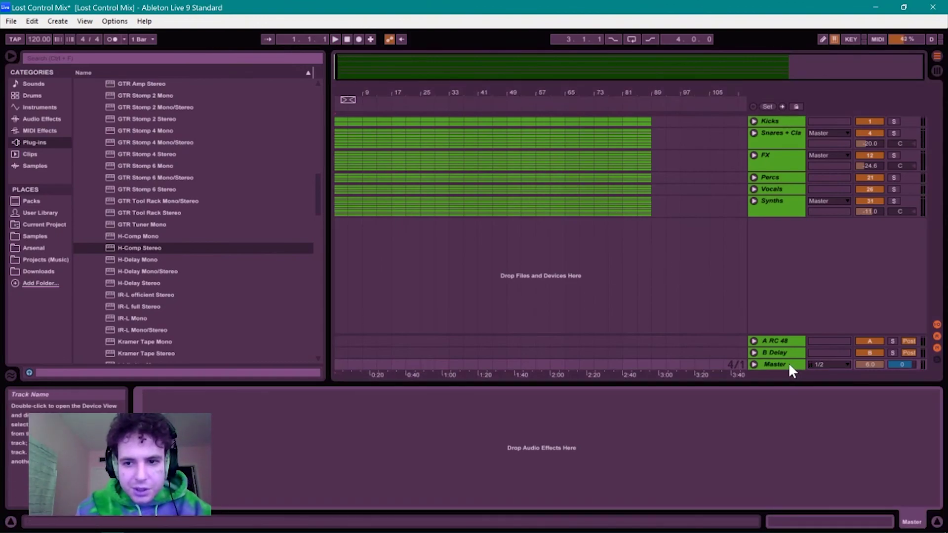
scroll(183, 181, "up", 20)
left_click(80, 236)
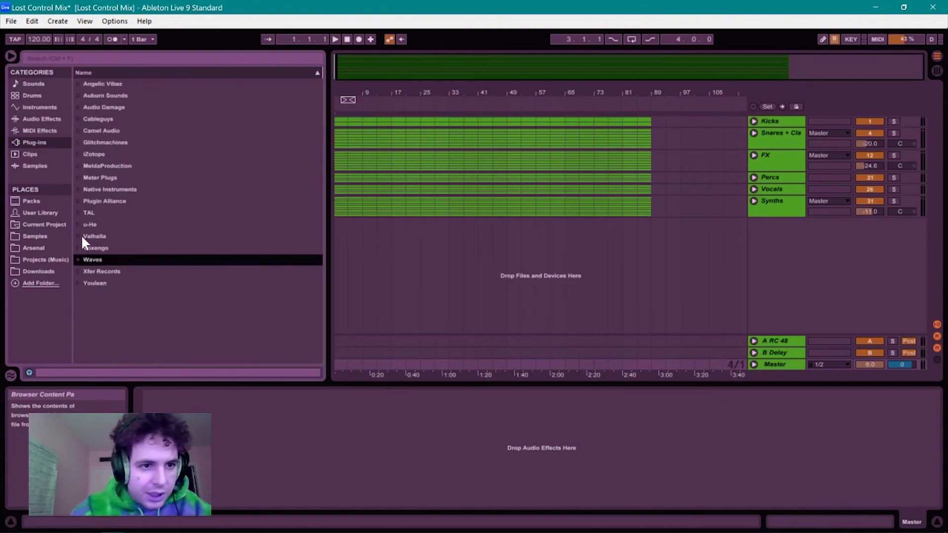
left_click(76, 282)
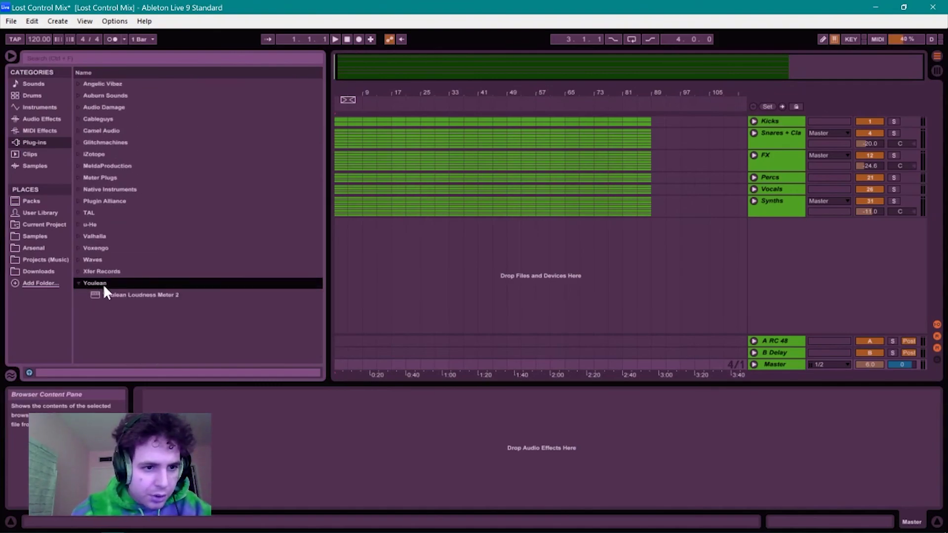
left_click(111, 294)
double_click(111, 295)
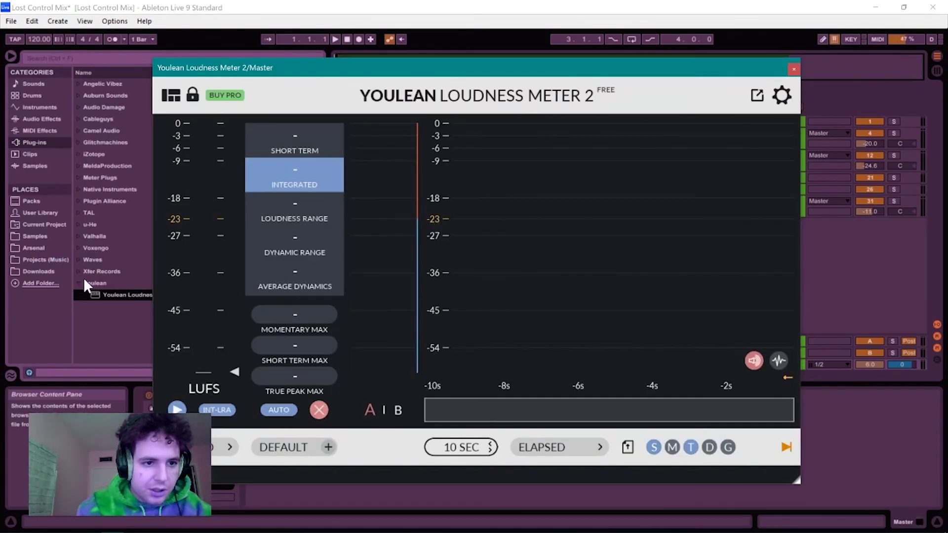
left_click(81, 283)
- Add the Spectrum audio effect to the Master after the loudness meter, keeping the meter window clear of the browser
left_click_drag(312, 67, 187, 82)
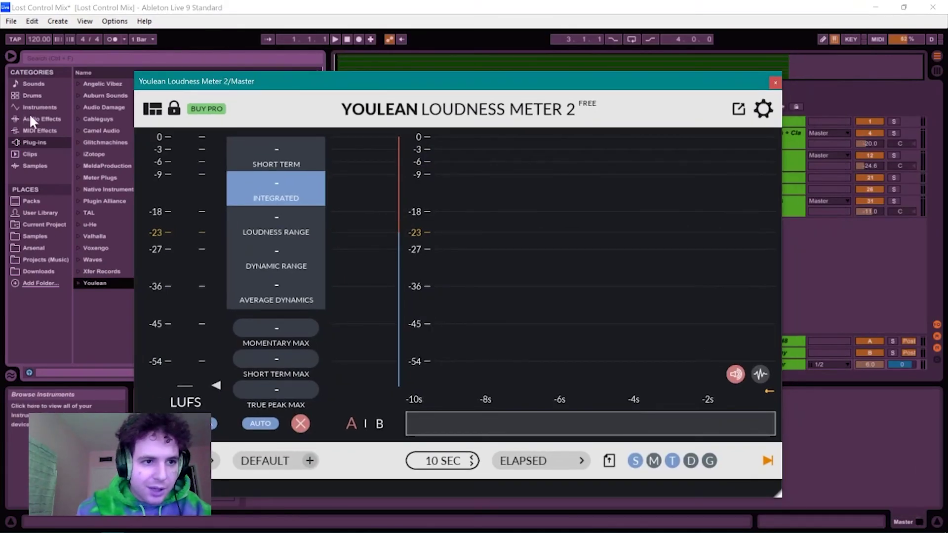
left_click(41, 118)
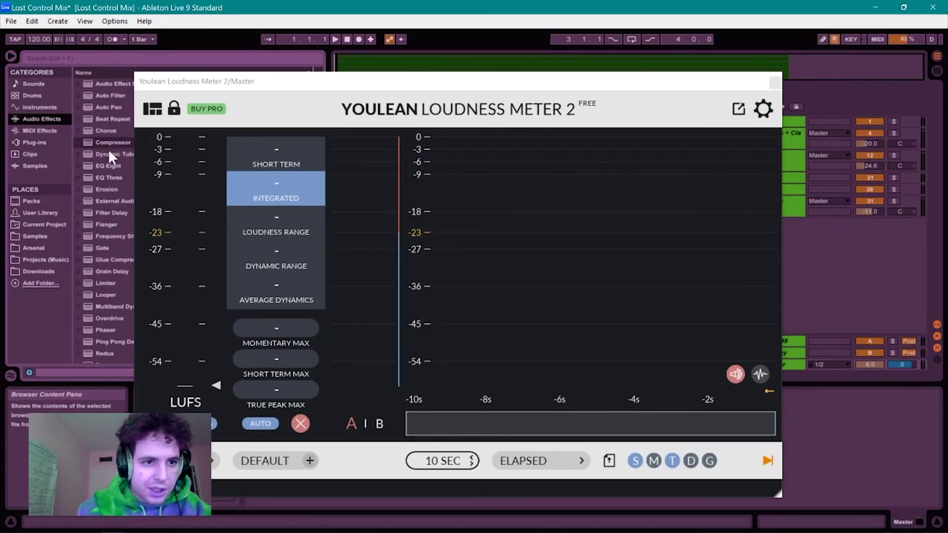
scroll(109, 157, "down", 2)
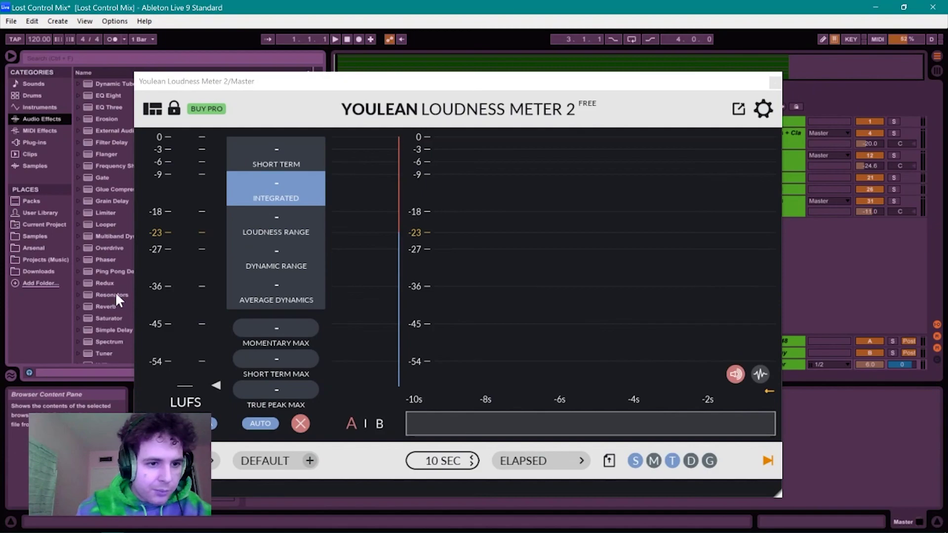
scroll(117, 299, "down", 1)
left_click(115, 310)
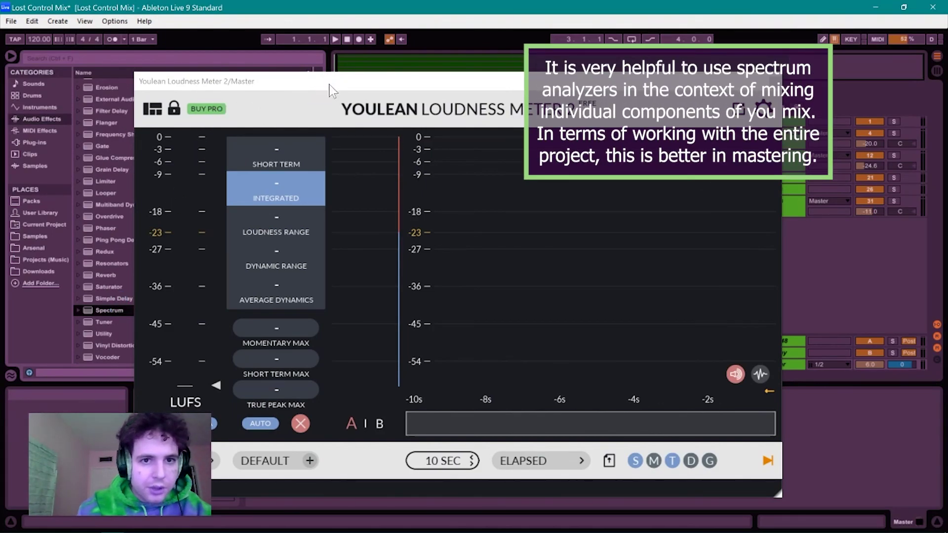
left_click_drag(330, 91, 639, 4)
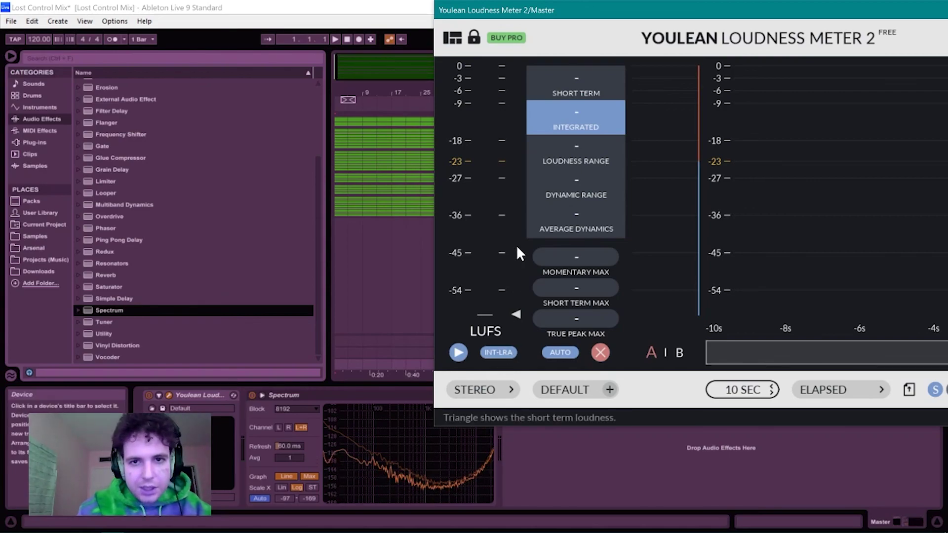
left_click_drag(605, 11, 324, 11)
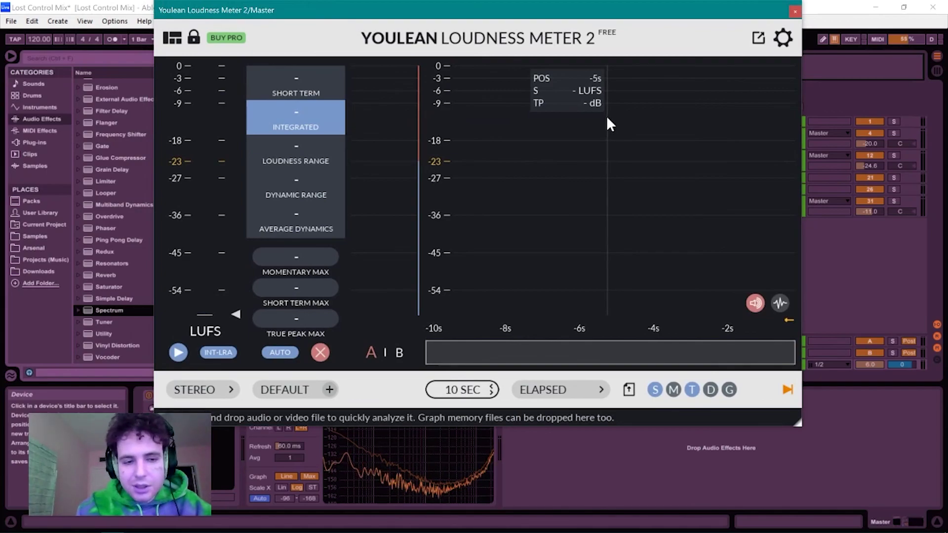
- Play the mix from the start, set the Master volume to 0 dB in Session View and restart playback
key("space")
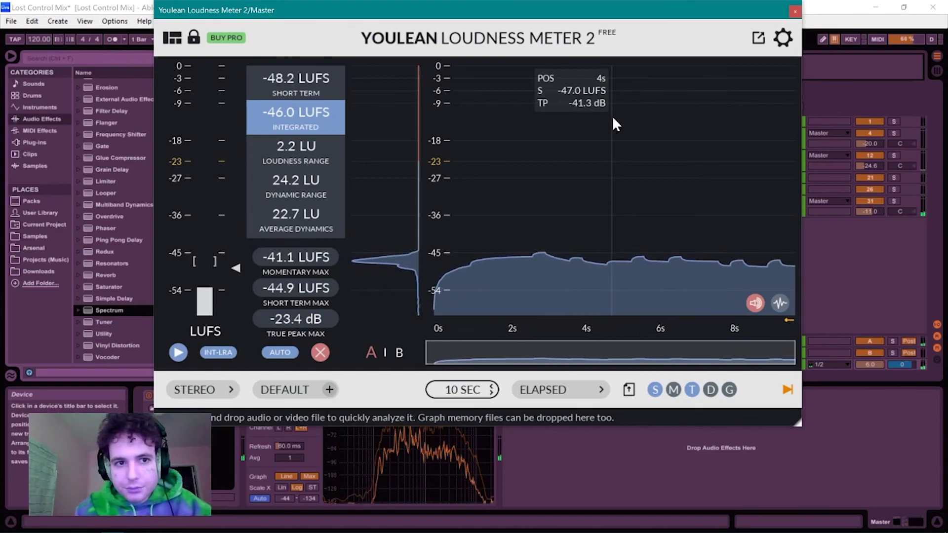
key("Tab")
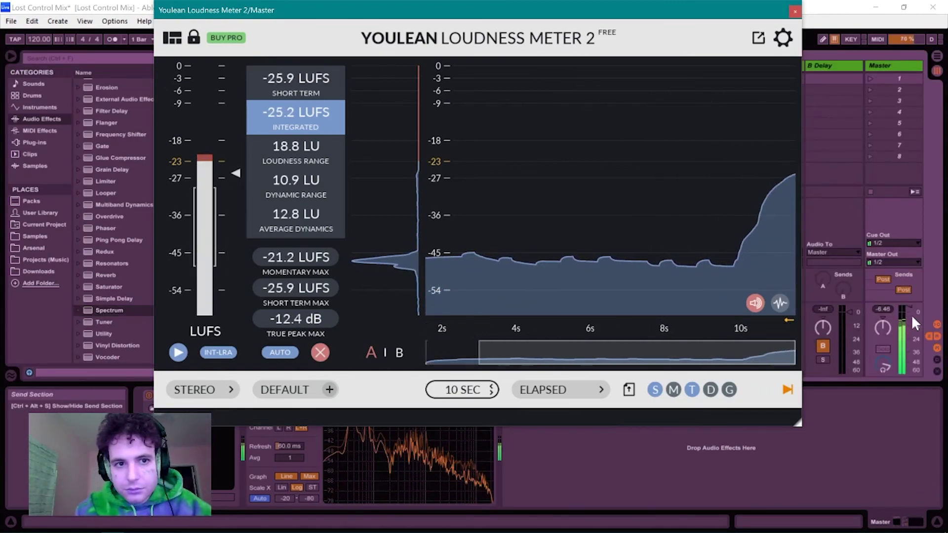
left_click(898, 308)
key("space")
key("space")
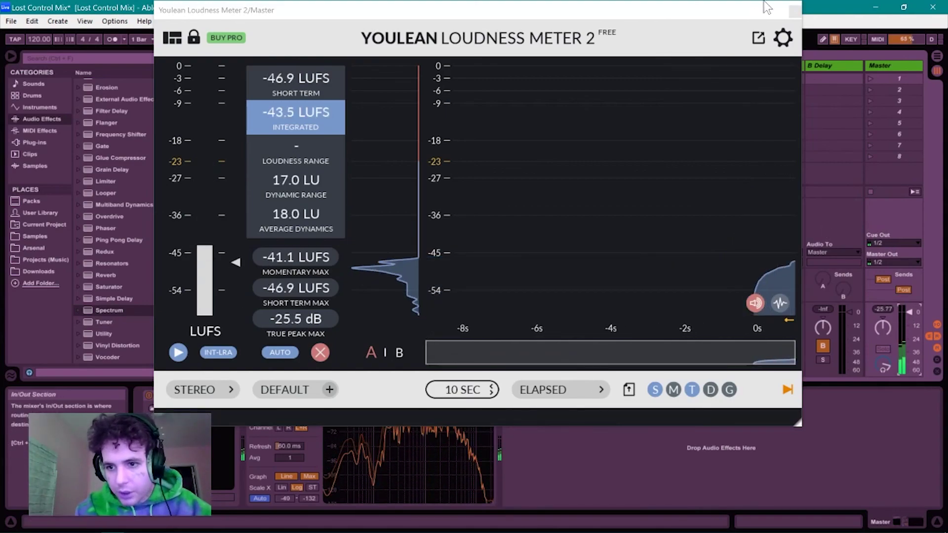
- Close the Loudness Meter window and select all the groups from Kicks to Synths in Session View
key("Tab")
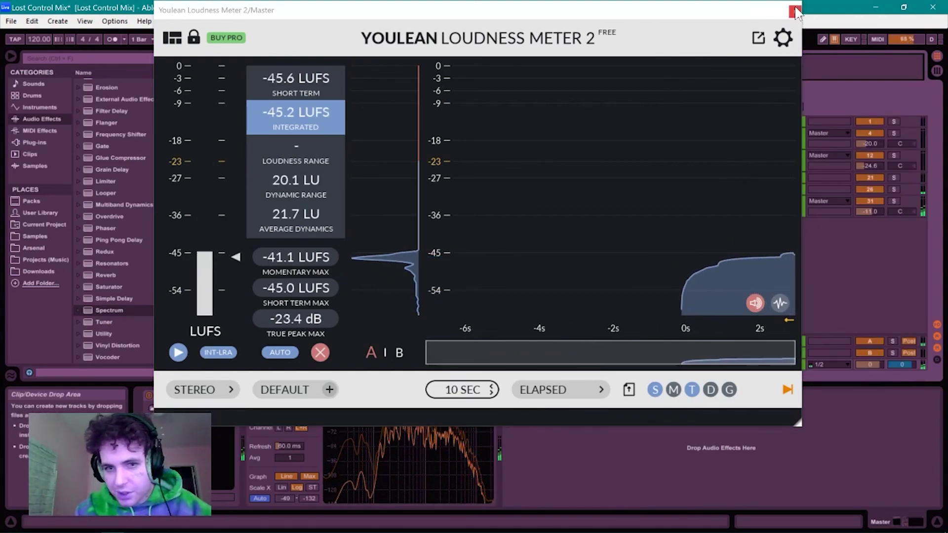
left_click(795, 11)
key("Tab")
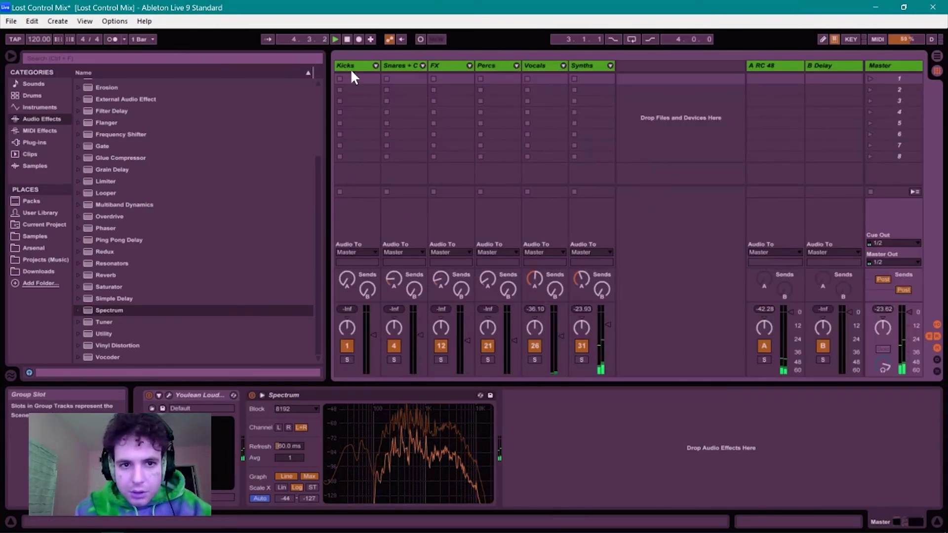
left_click(590, 65)
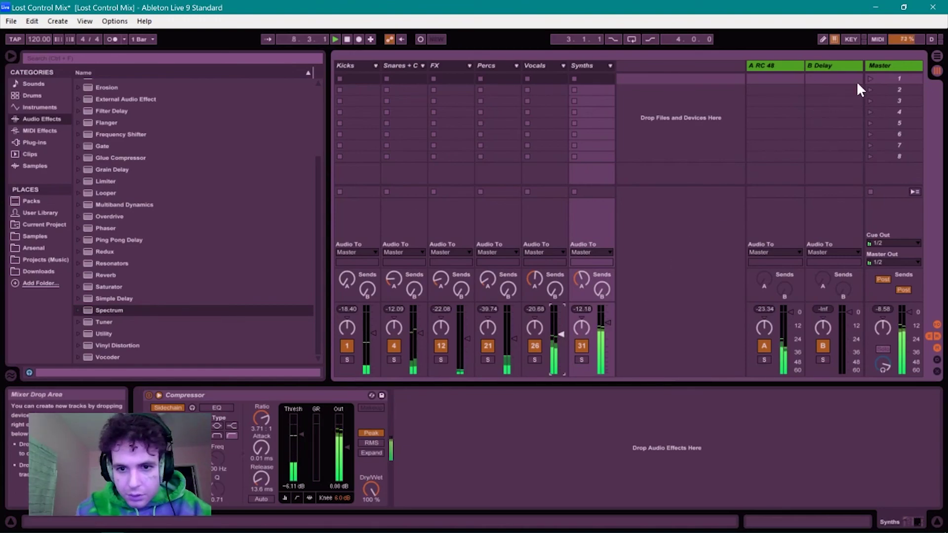
- Reopen the Loudness Meter on the Master and set its graph time range to 3 minutes
left_click(886, 66)
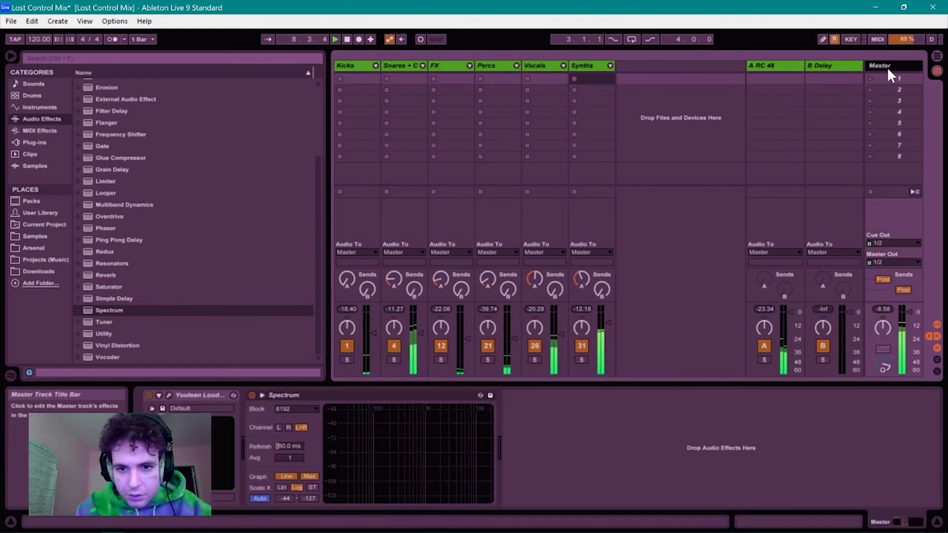
left_click(169, 395)
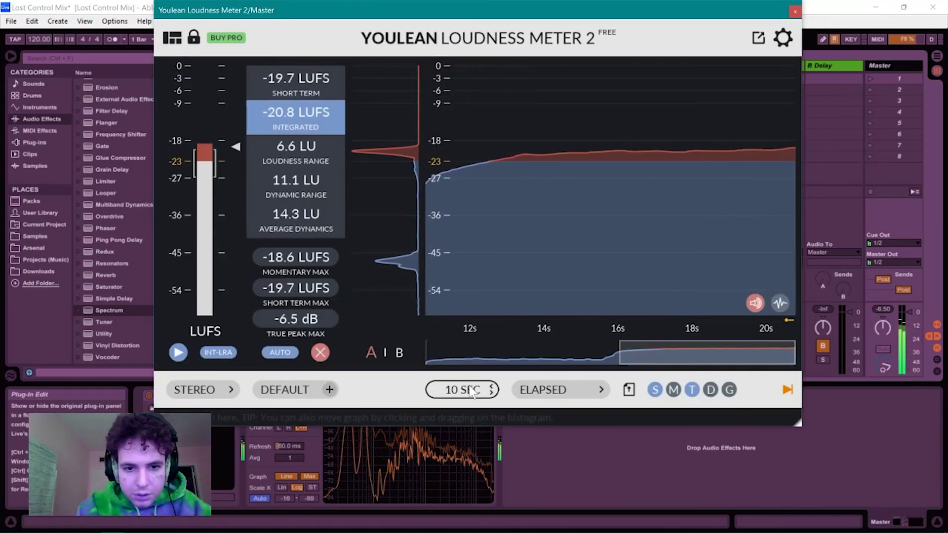
left_click_drag(466, 384, 475, 367)
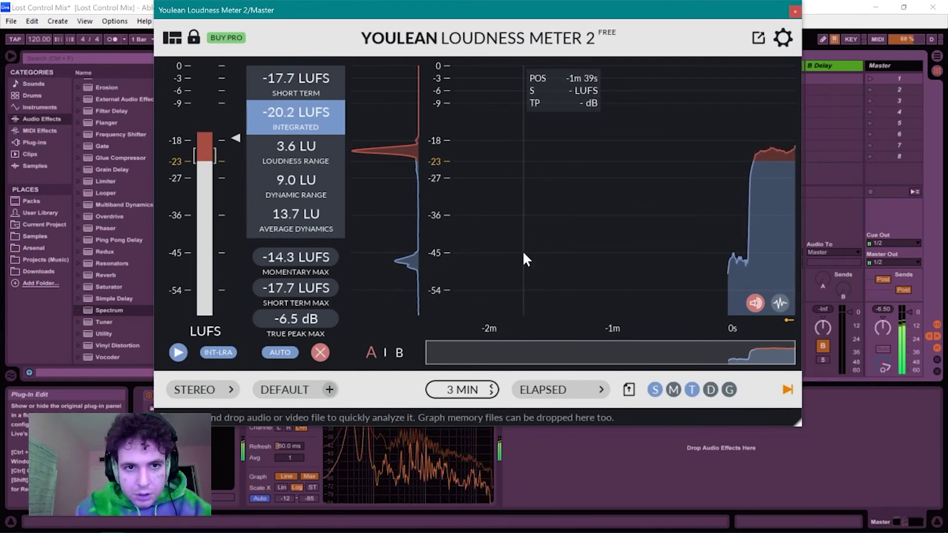
- Check the mix's integrated loudness, average dynamics and true peak during playback, and close the Loudness Meter window
key("XF86AudioLowerVolume")
key("XF86AudioRaiseVolume")
key("XF86AudioRaiseVolume")
key("XF86AudioRaiseVolume")
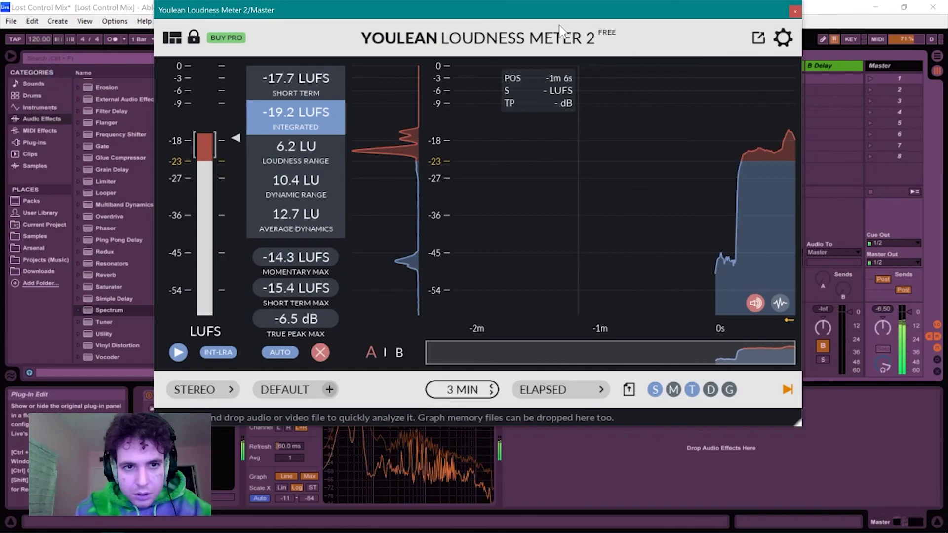
left_click_drag(535, 11, 839, 126)
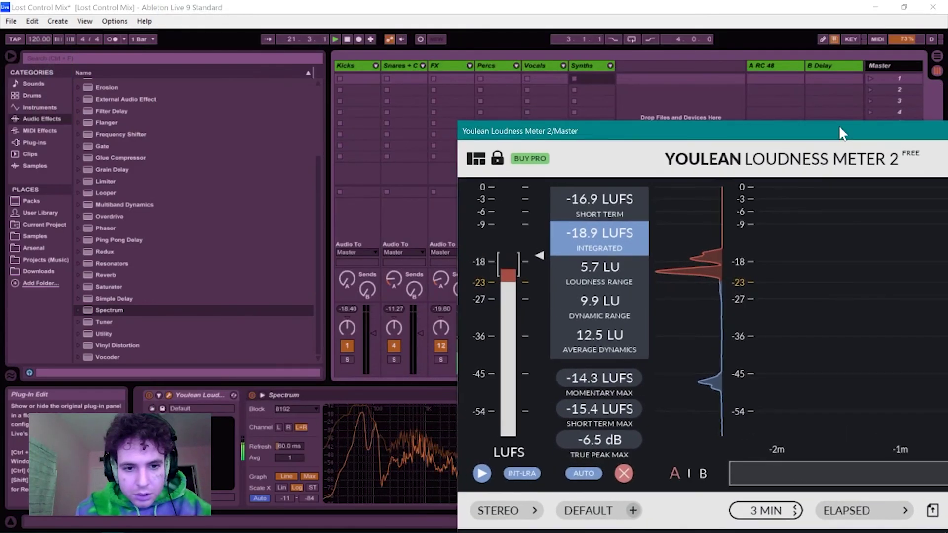
left_click_drag(788, 54, 439, 13)
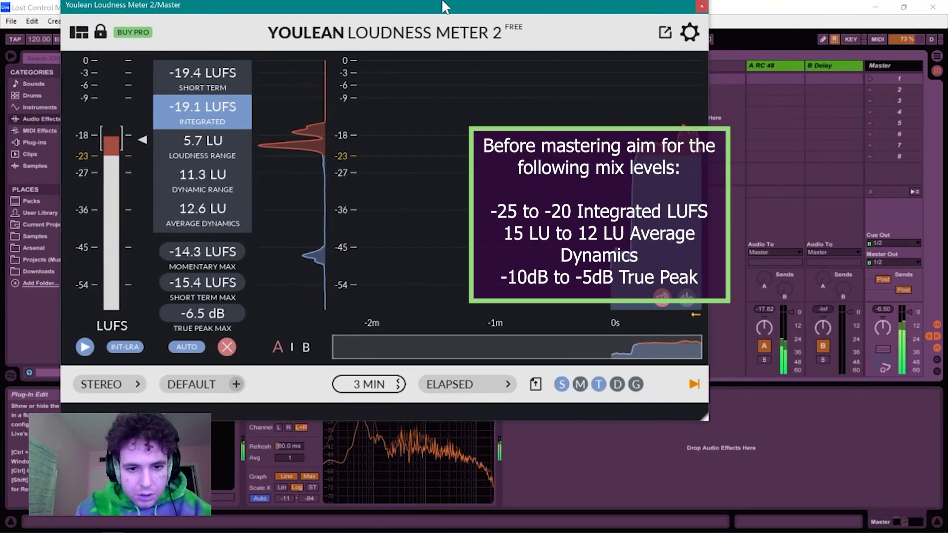
left_click(701, 12)
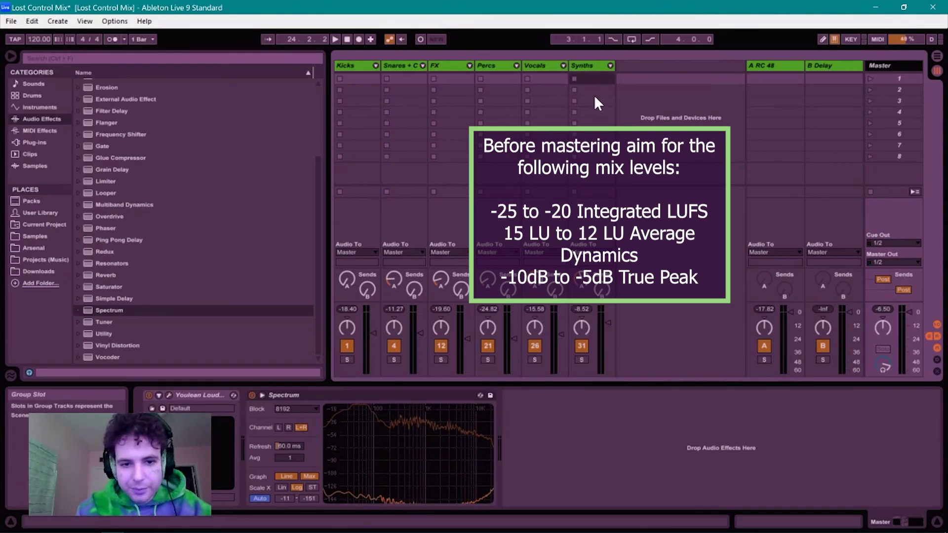
- Expand the Synths group and lower the Sub and Sub 2 tracks together, bringing Sub 2 to -19.4 dB
left_click(611, 66)
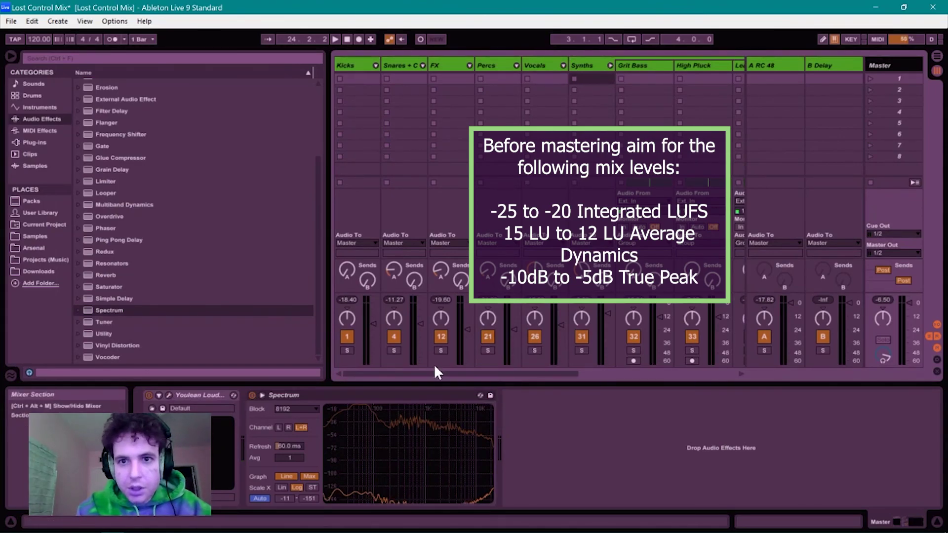
left_click_drag(440, 374, 583, 377)
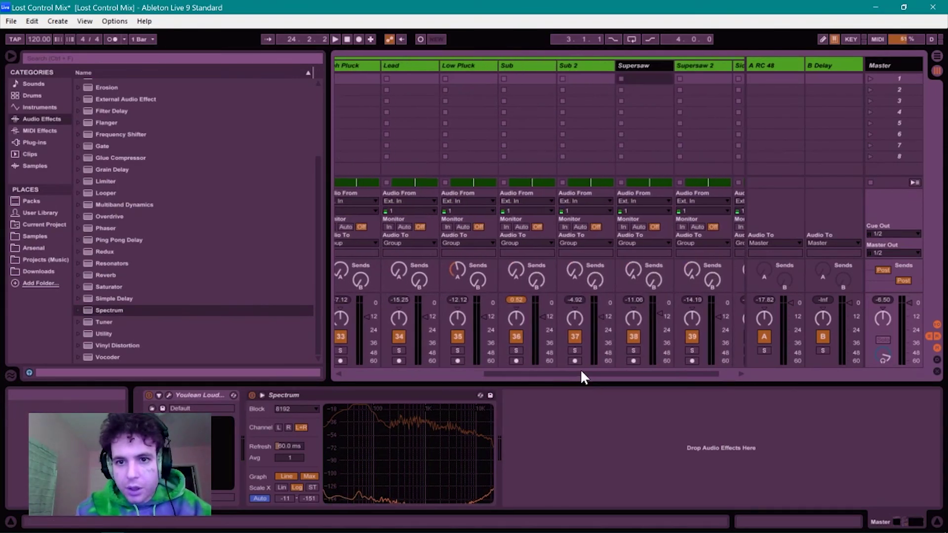
left_click(531, 68)
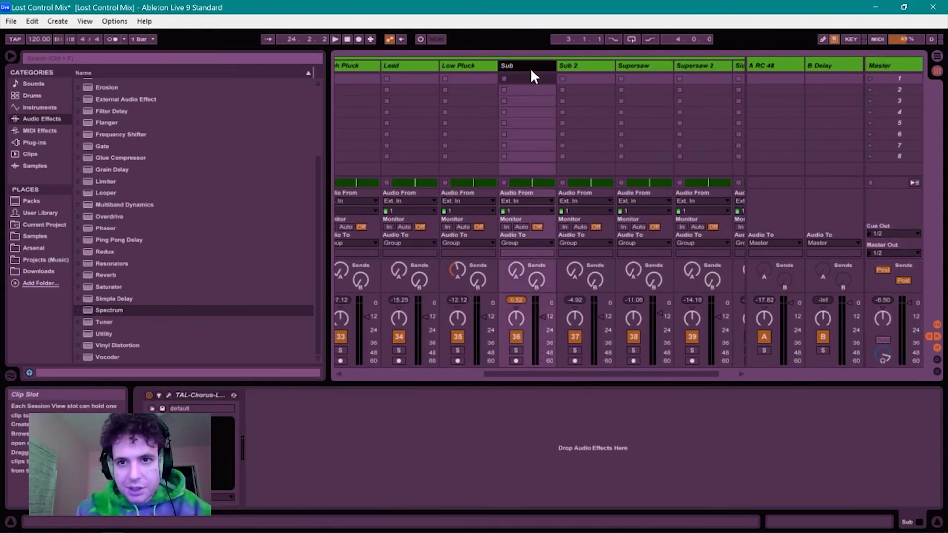
left_click(573, 66)
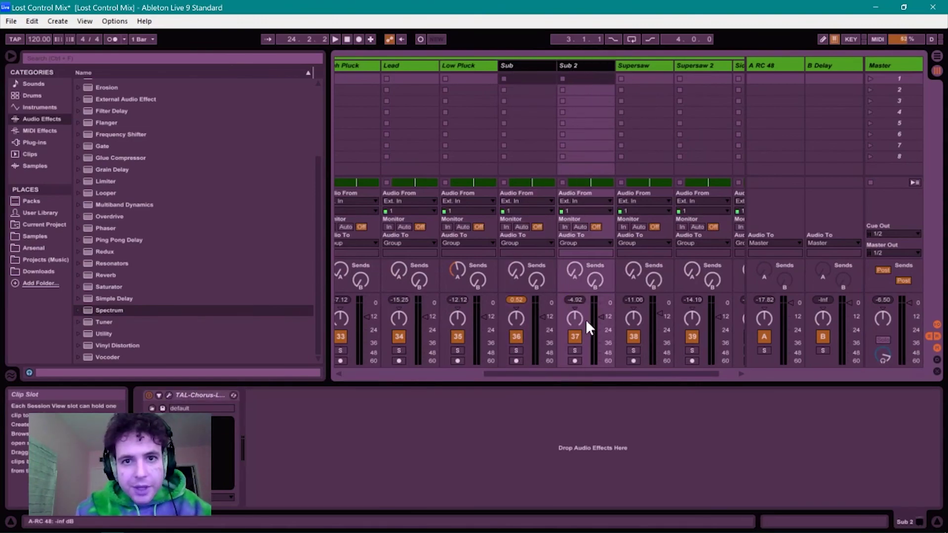
left_click_drag(600, 323, 601, 333)
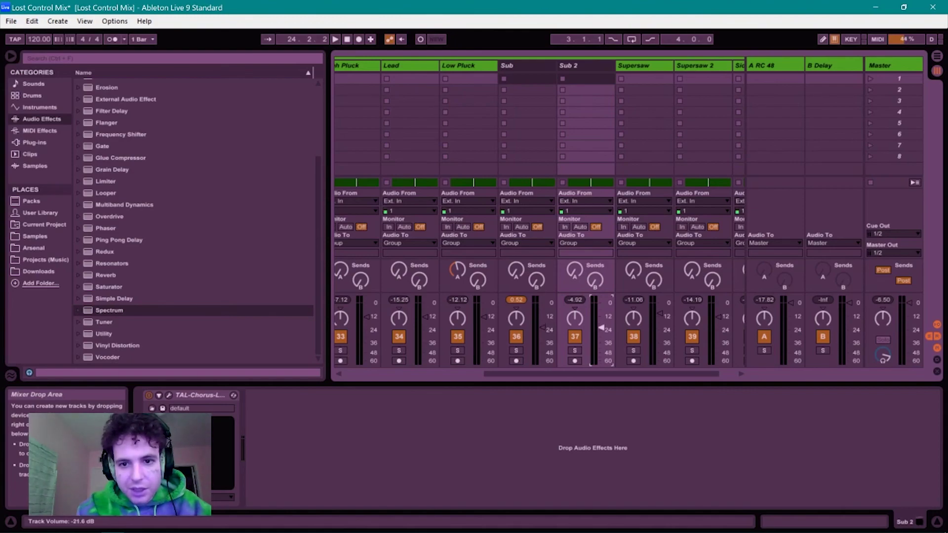
- Play the mix from the start and examine its levels in the Master's Spectrum and Loudness Meter
key("space")
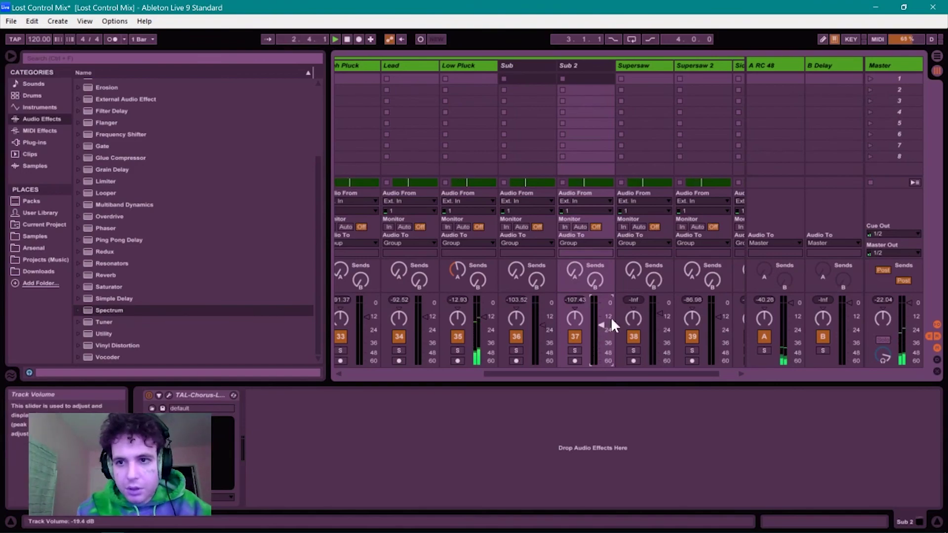
left_click(892, 66)
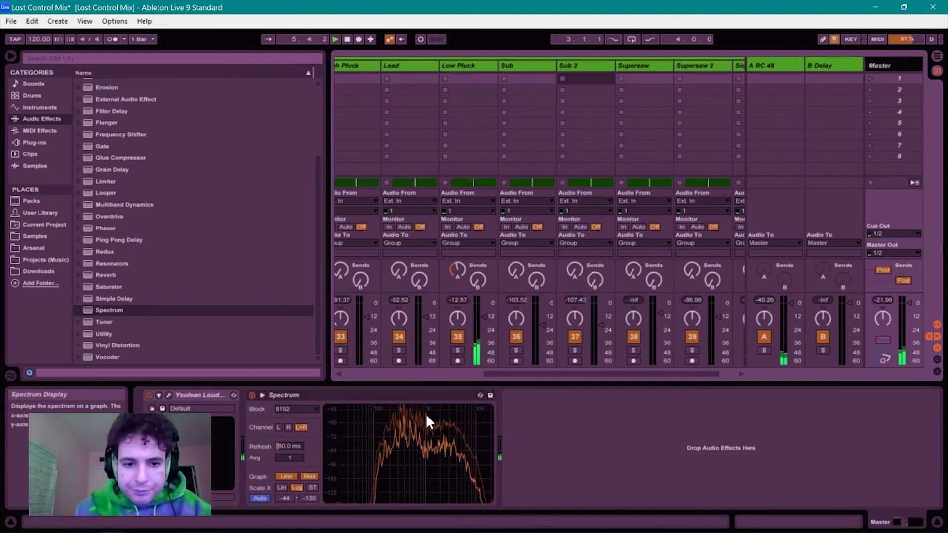
left_click(168, 393)
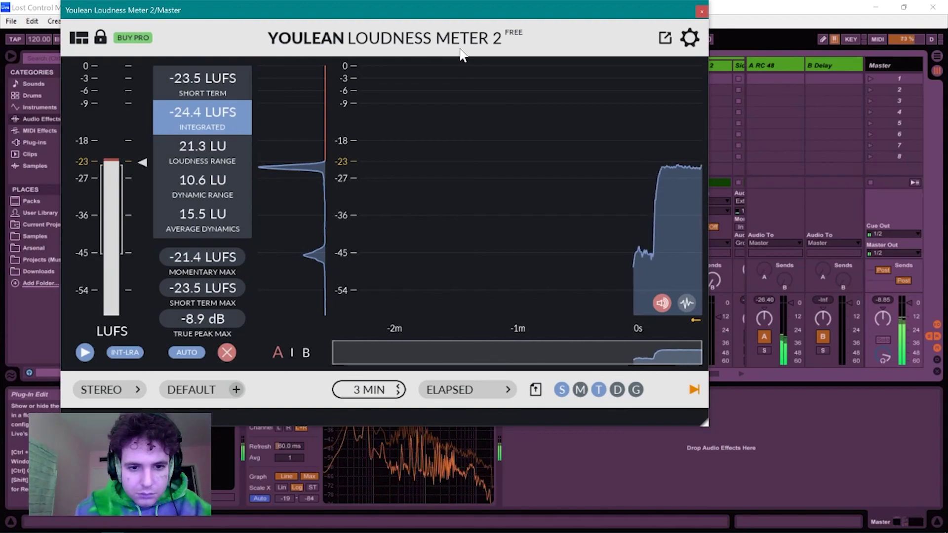
- Monitor the mix's short-term and integrated loudness as playback continues, and close the Loudness Meter window
key("XF86AudioRaiseVolume")
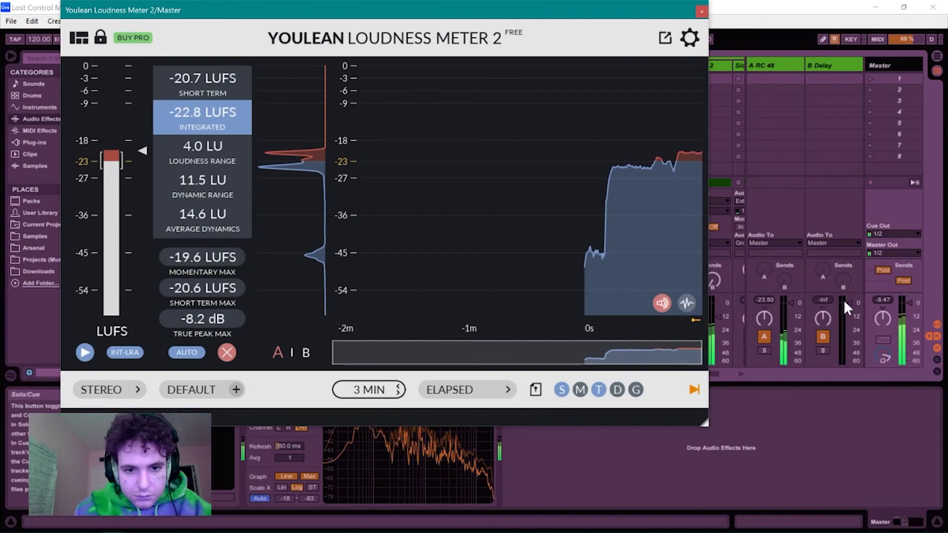
mouse_move(636, 244)
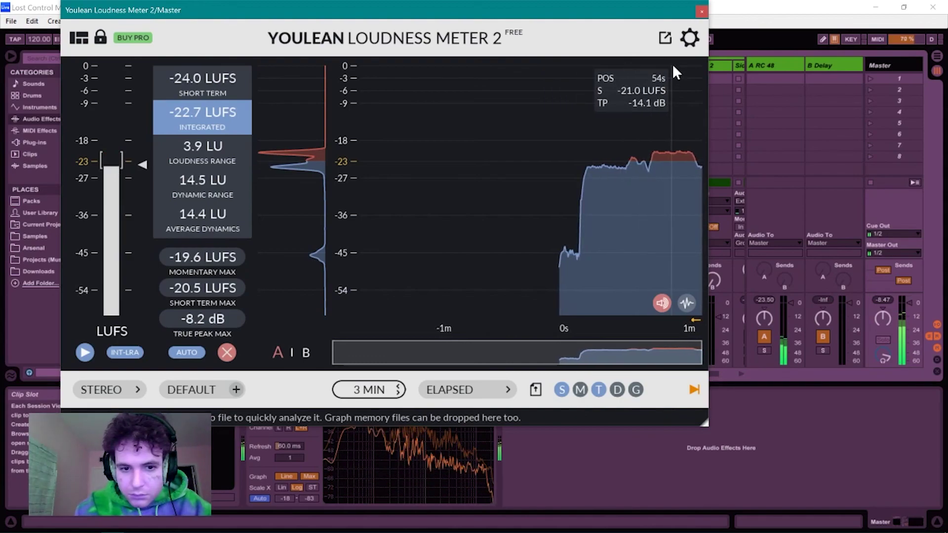
left_click(697, 11)
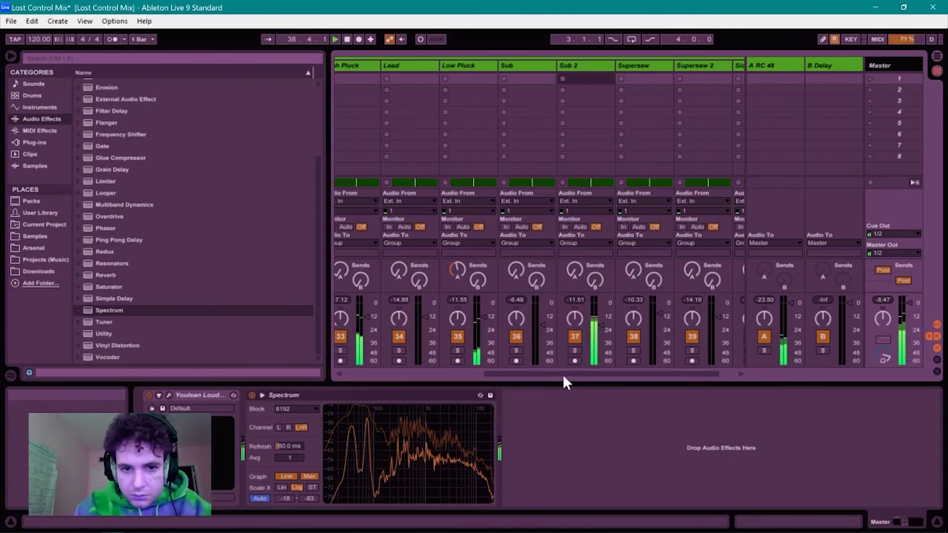
- Nudge the Vocals group's level up and its Vox 1 and Vox 3 tracks slightly down, leaving the Synths and Vocals groups collapsed
left_click_drag(561, 374, 520, 375)
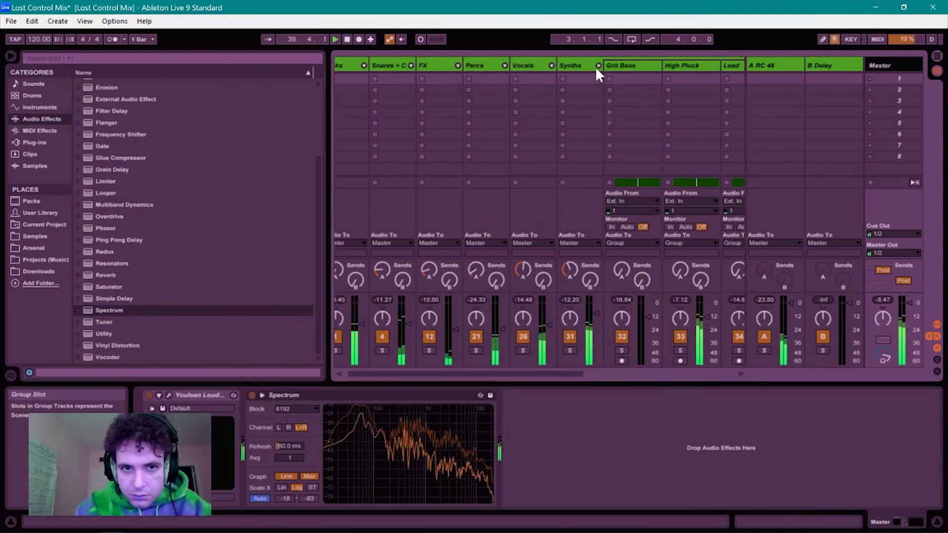
left_click(597, 66)
left_click(563, 65)
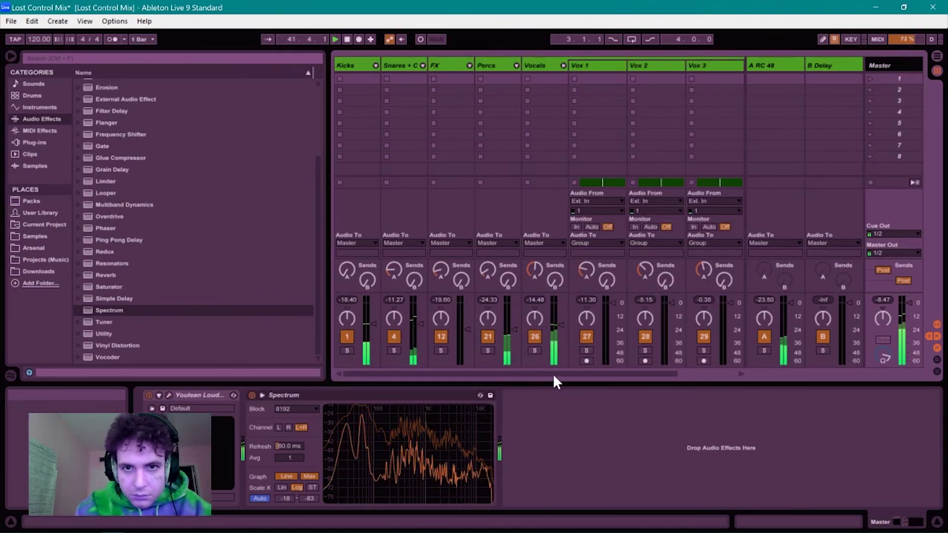
left_click_drag(562, 374, 612, 375)
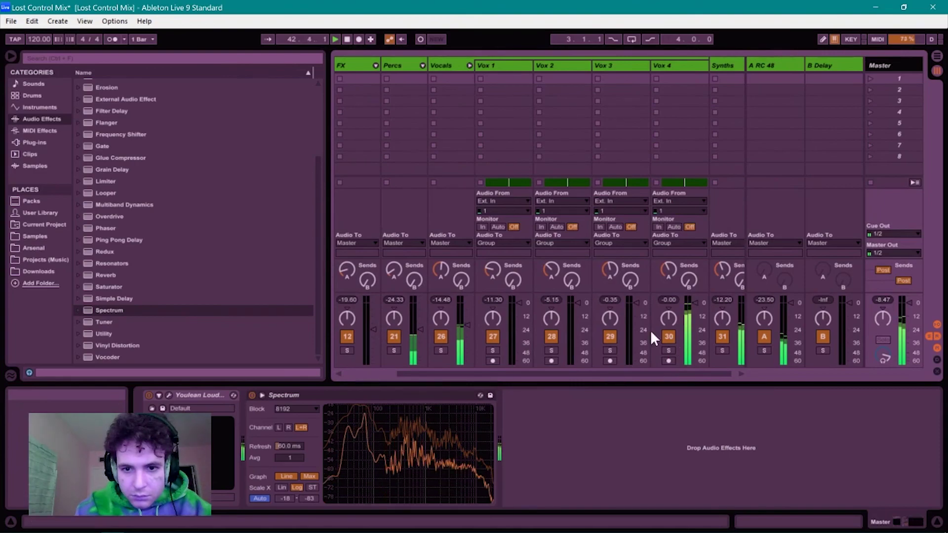
left_click_drag(467, 324, 469, 320)
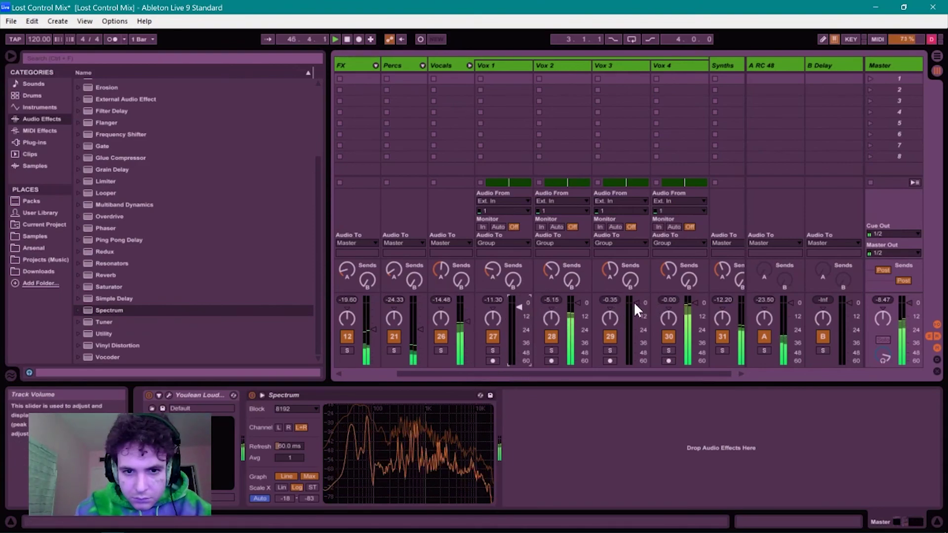
left_click_drag(636, 303, 636, 307)
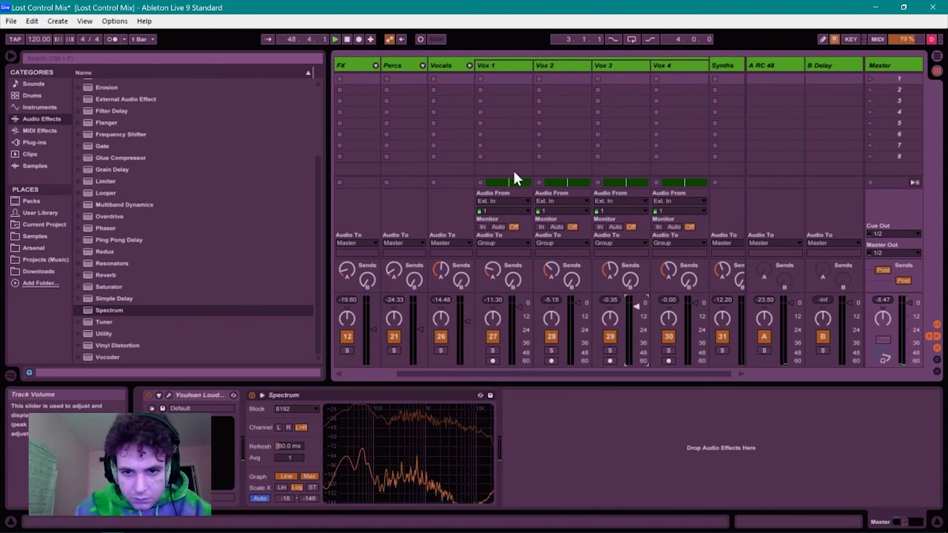
left_click(468, 66)
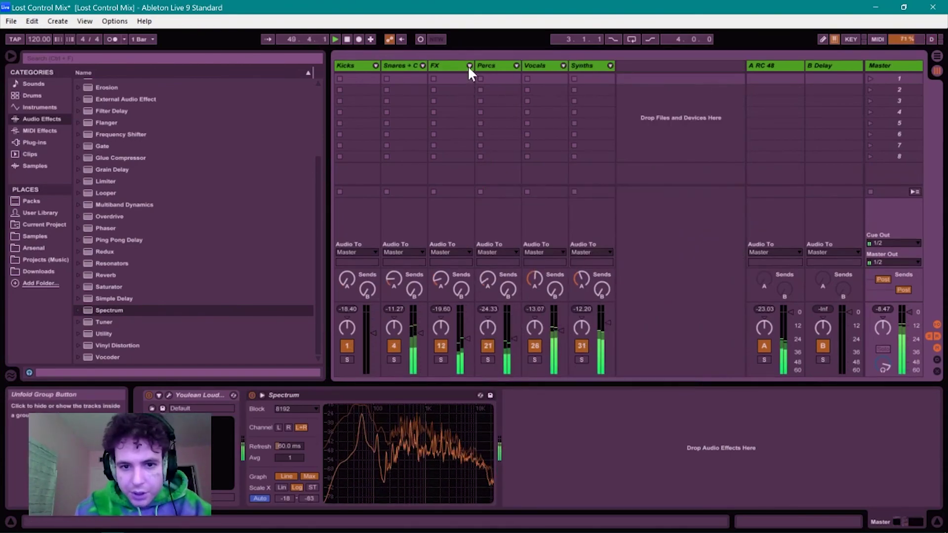
- Play the arrangement from bar 41, check the Master's loudness in the Loudness Meter, and reset its true peak maximum
key("Tab")
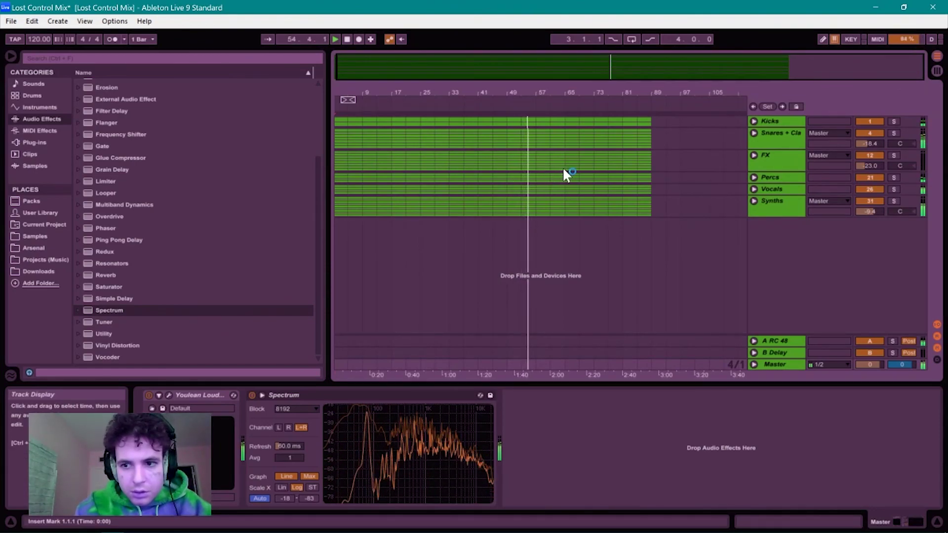
left_click(479, 160)
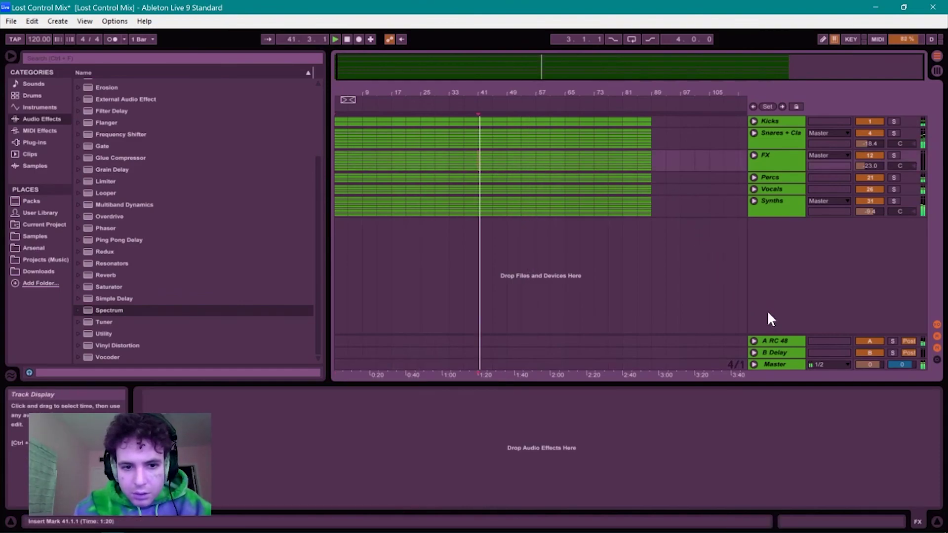
left_click(786, 363)
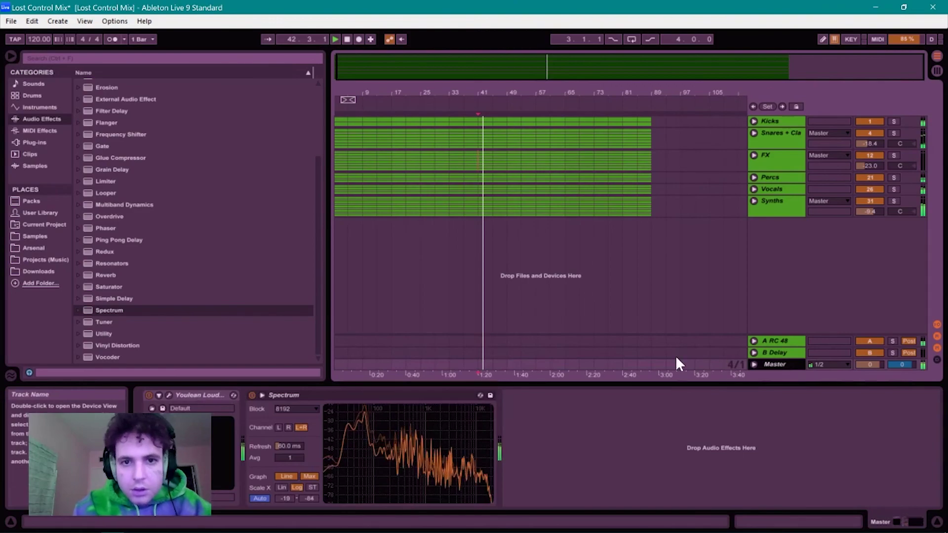
left_click(169, 395)
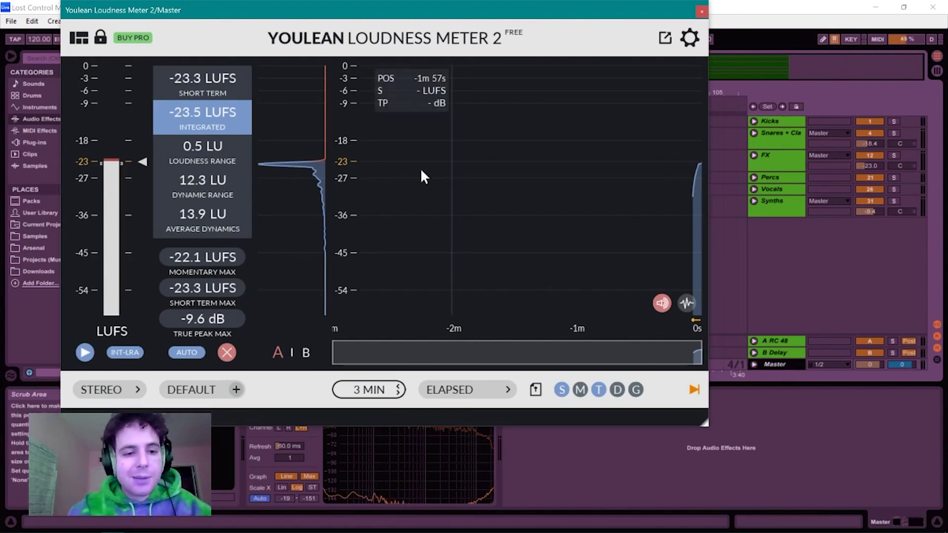
left_click(203, 318)
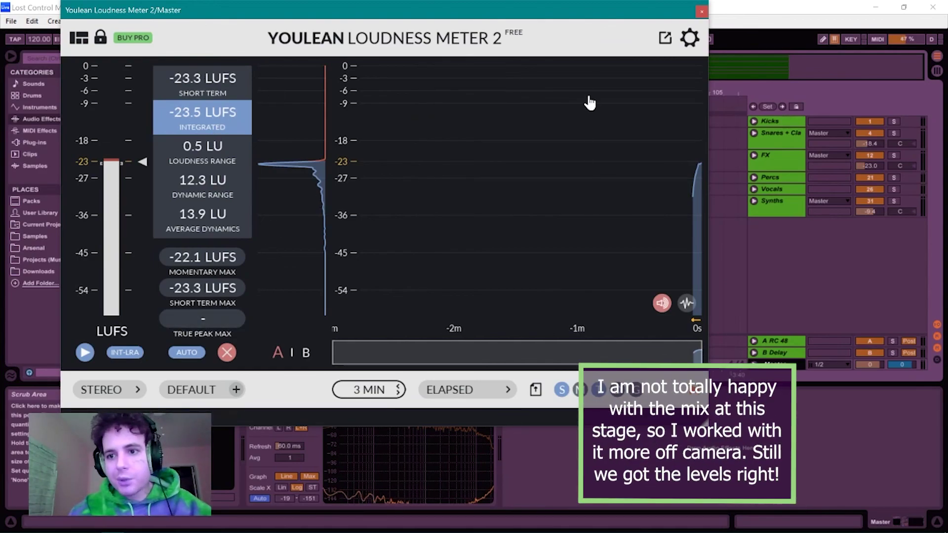
left_click(701, 11)
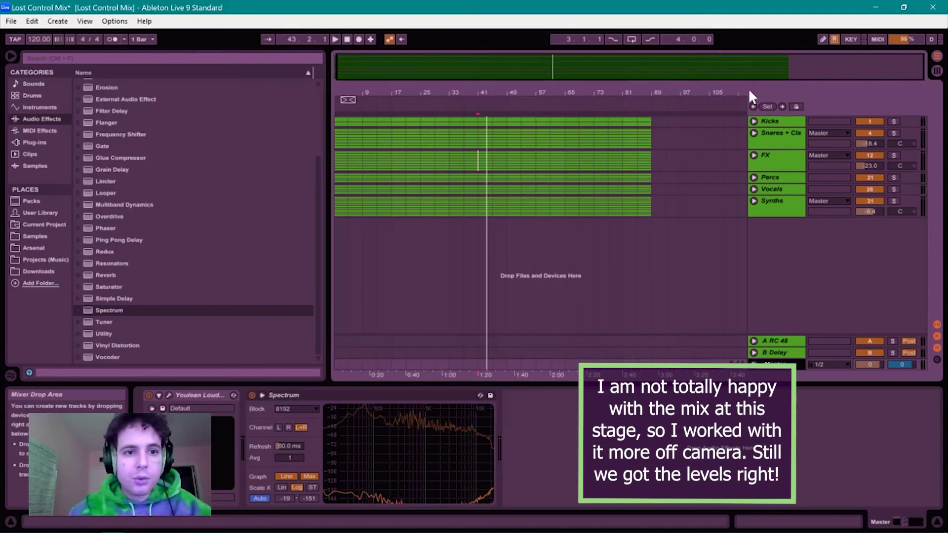
- Return to Session View and review the integrated loudness and average dynamics in the Master's Loudness Meter once more
key("Tab")
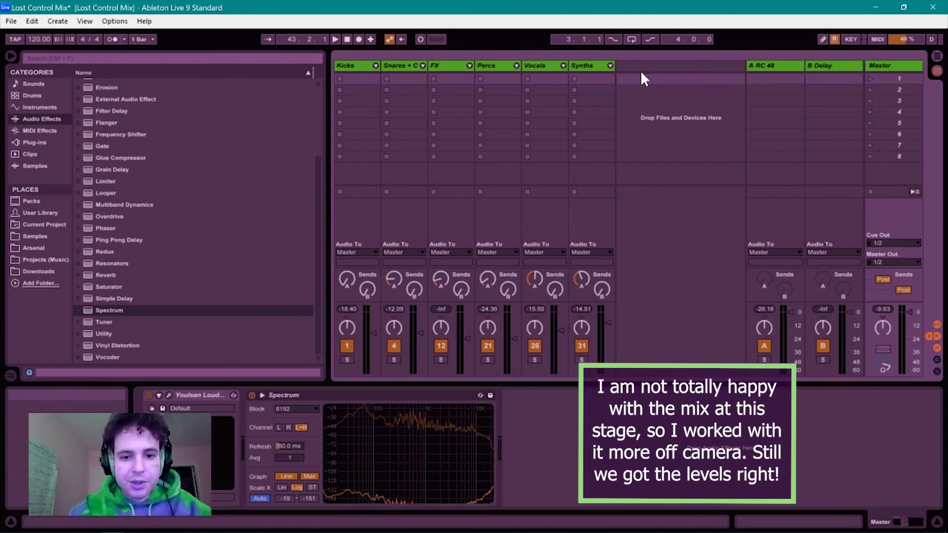
left_click(169, 395)
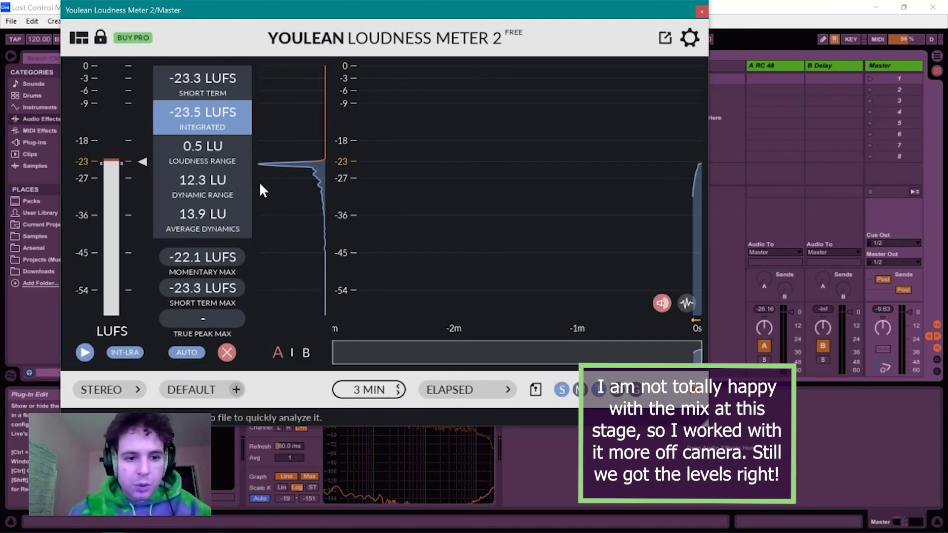
left_click(701, 12)
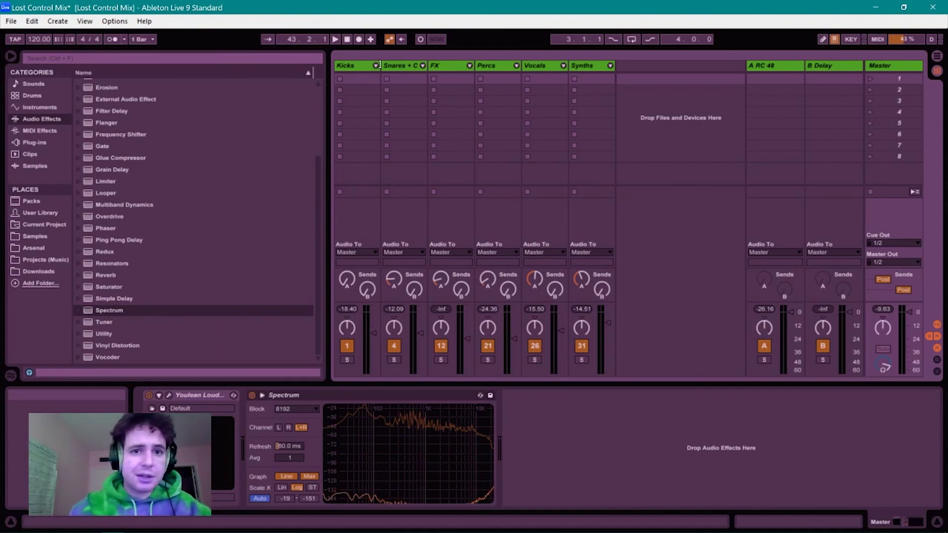
- Save the Lost Control Mix set and select the Master track
key("ctrl+s")
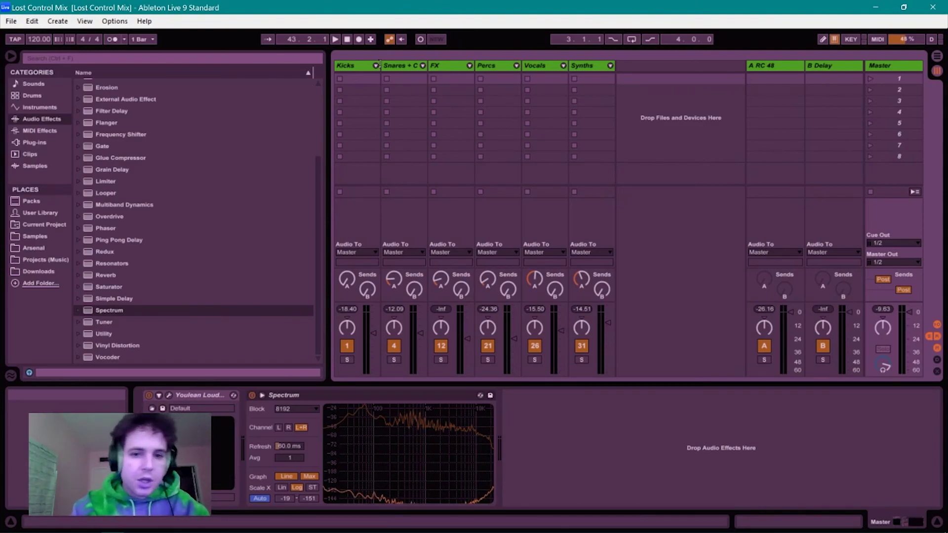
mouse_move(329, 528)
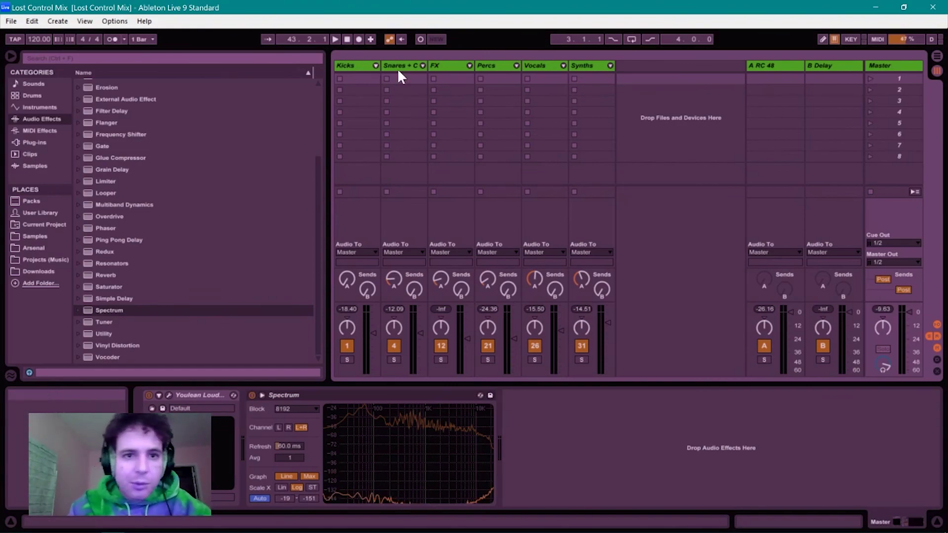
left_click(890, 64)
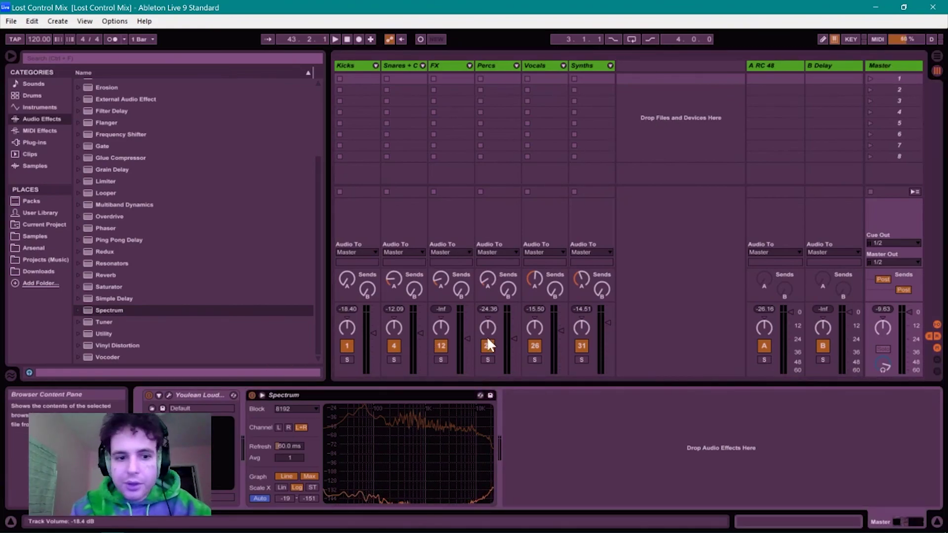